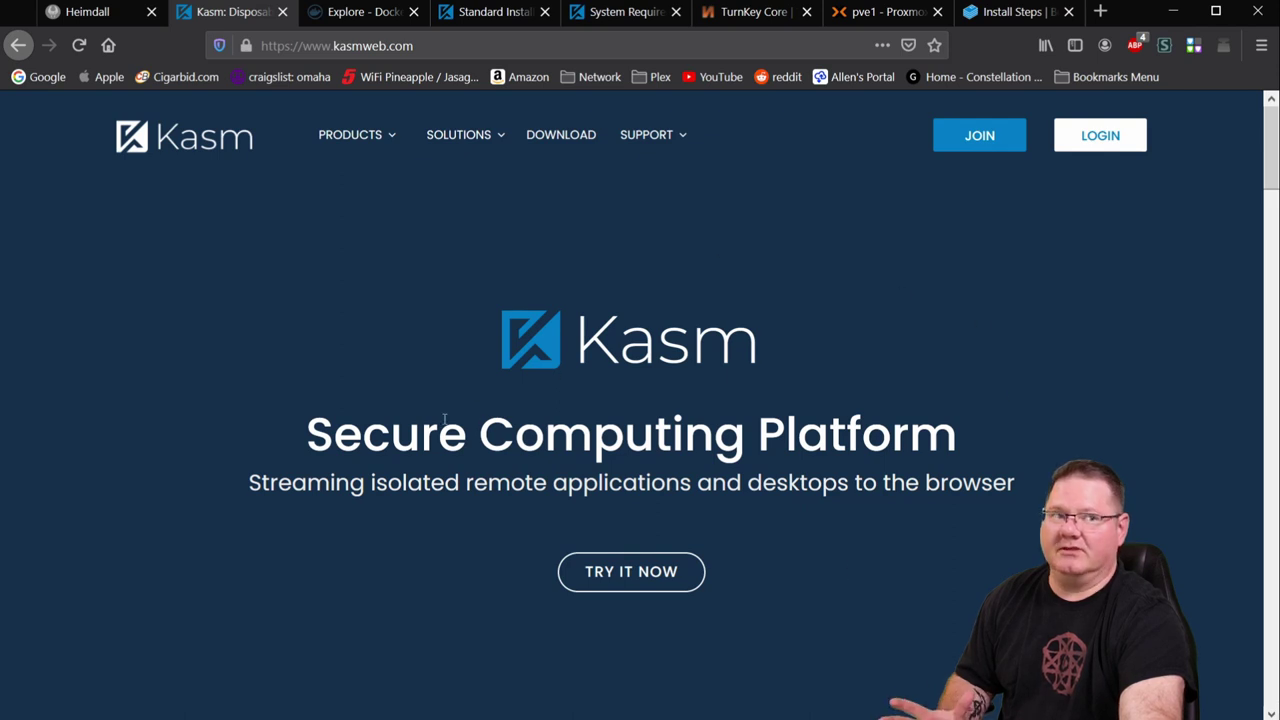
scroll(371, 436, down, 5)
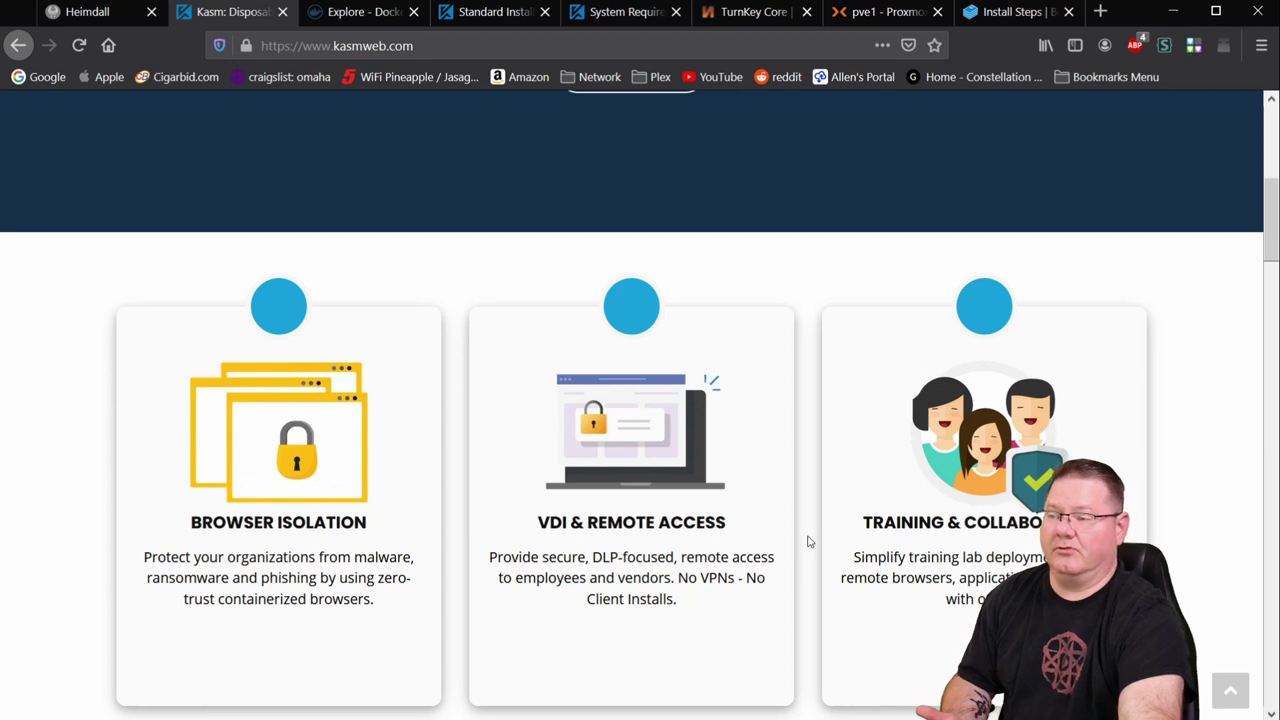
scroll(810, 541, down, 5)
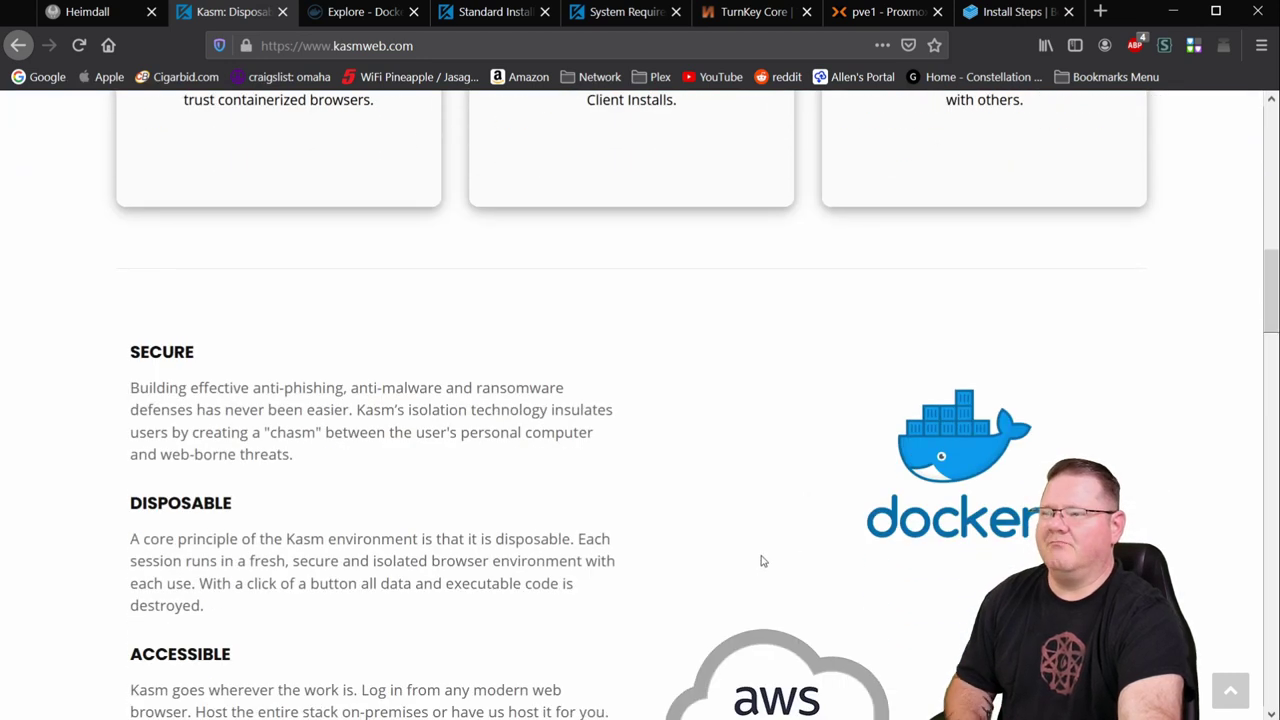
scroll(761, 561, down, 1)
scroll(761, 561, up, 7)
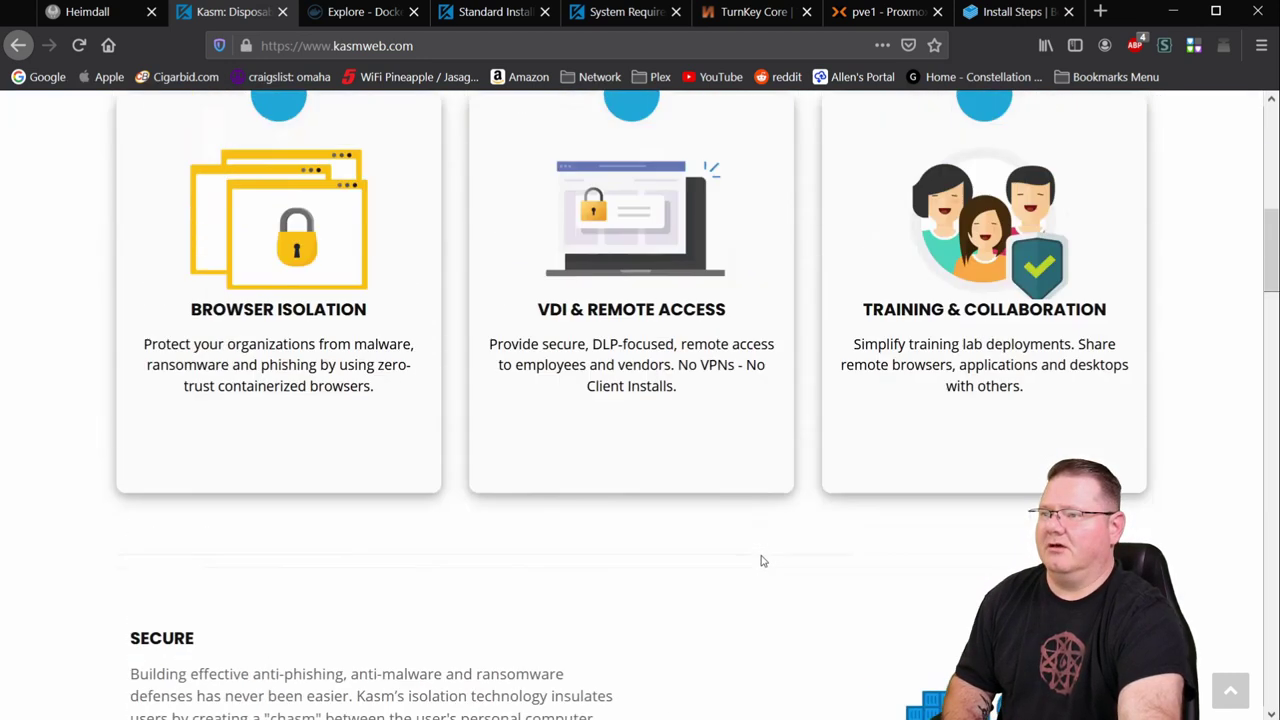
scroll(762, 562, up, 4)
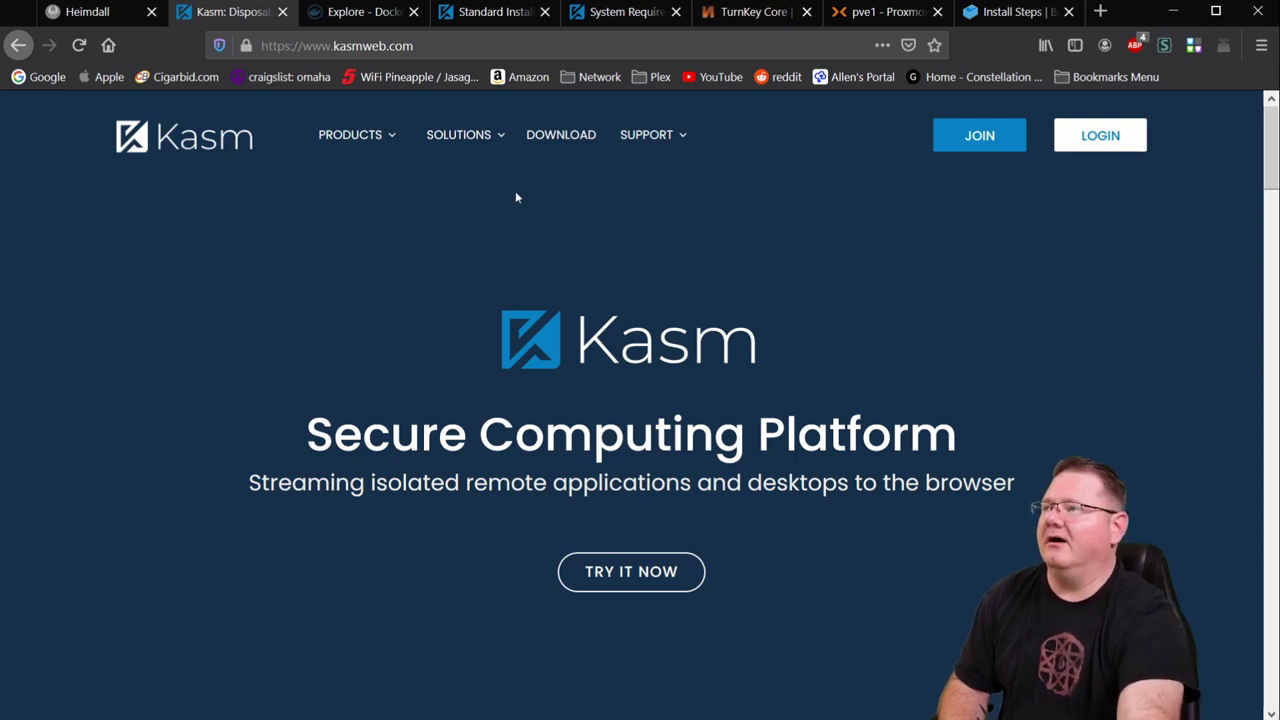
Browse the 18 kasmweb images in Docker Hub's search results, then return to Heimdall
click(355, 10)
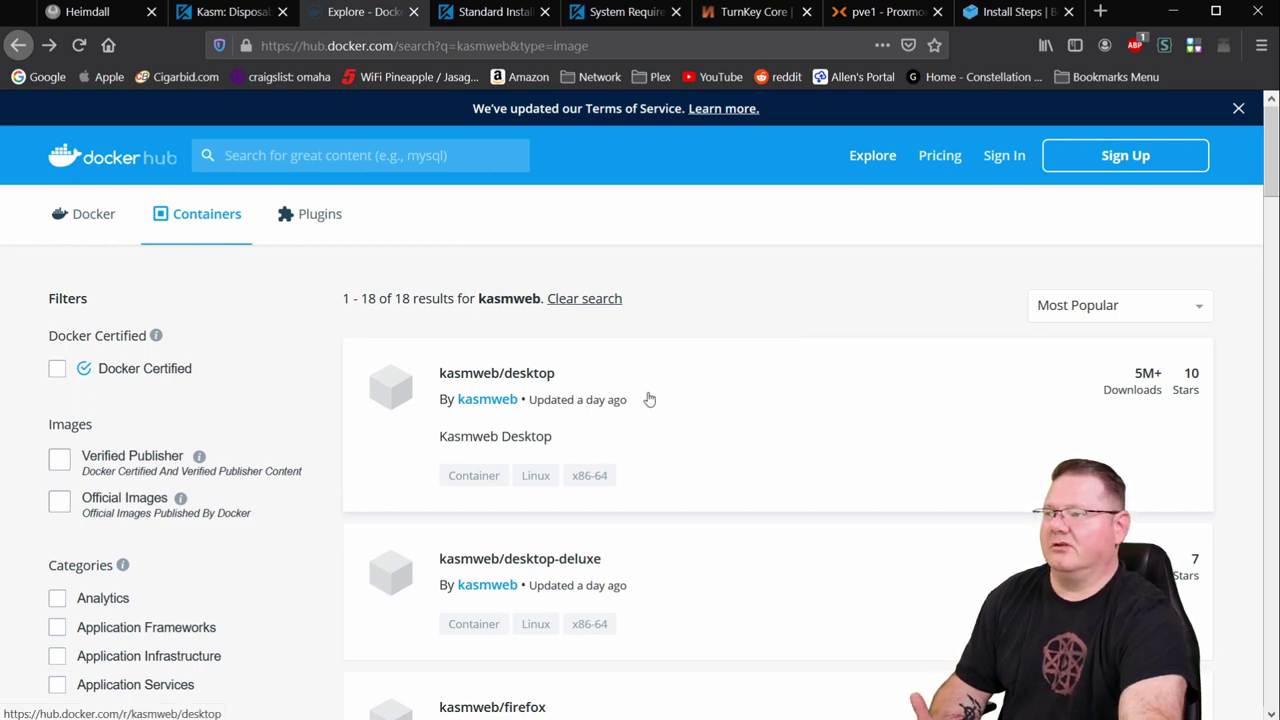
scroll(849, 503, down, 2)
scroll(839, 505, down, 1)
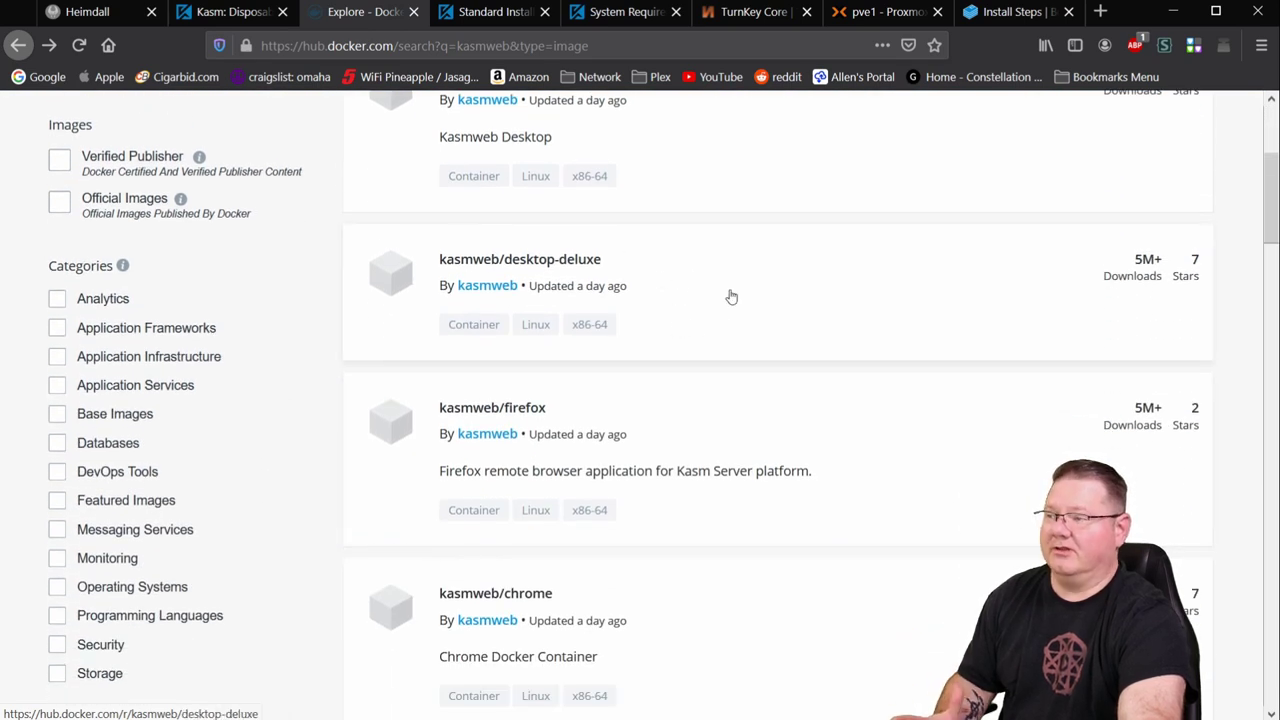
scroll(735, 490, down, 2)
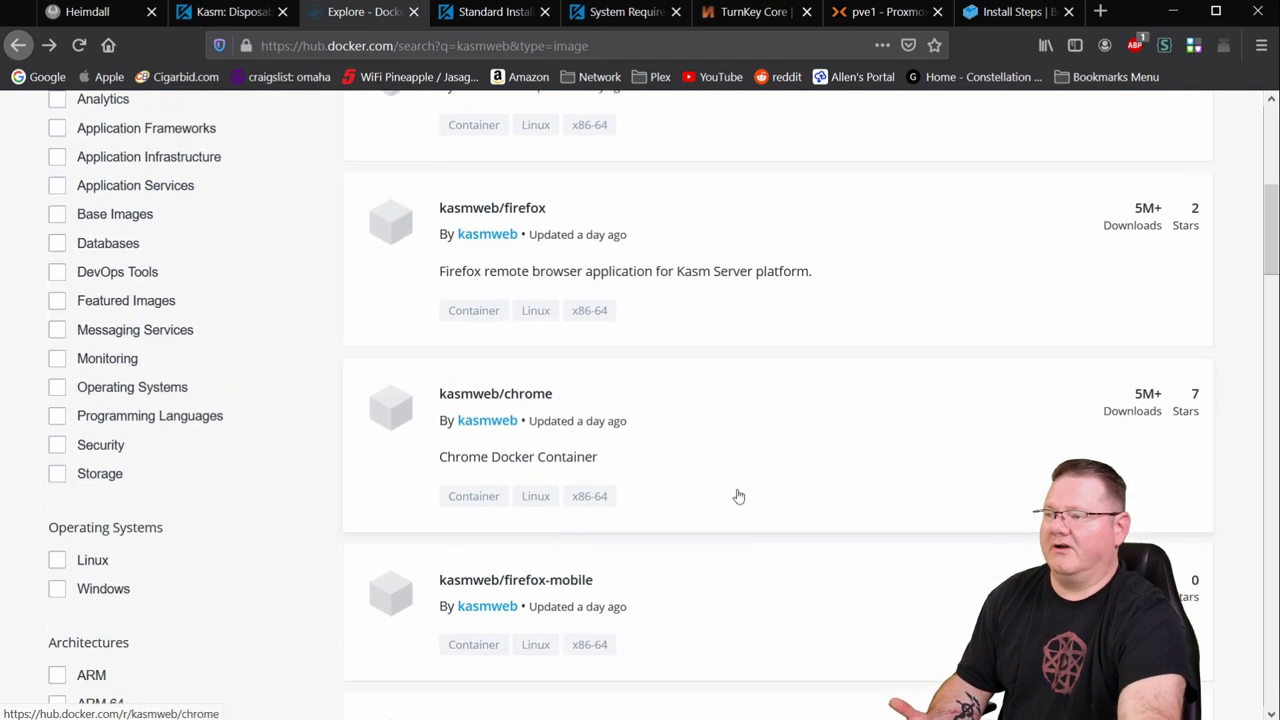
scroll(738, 496, down, 2)
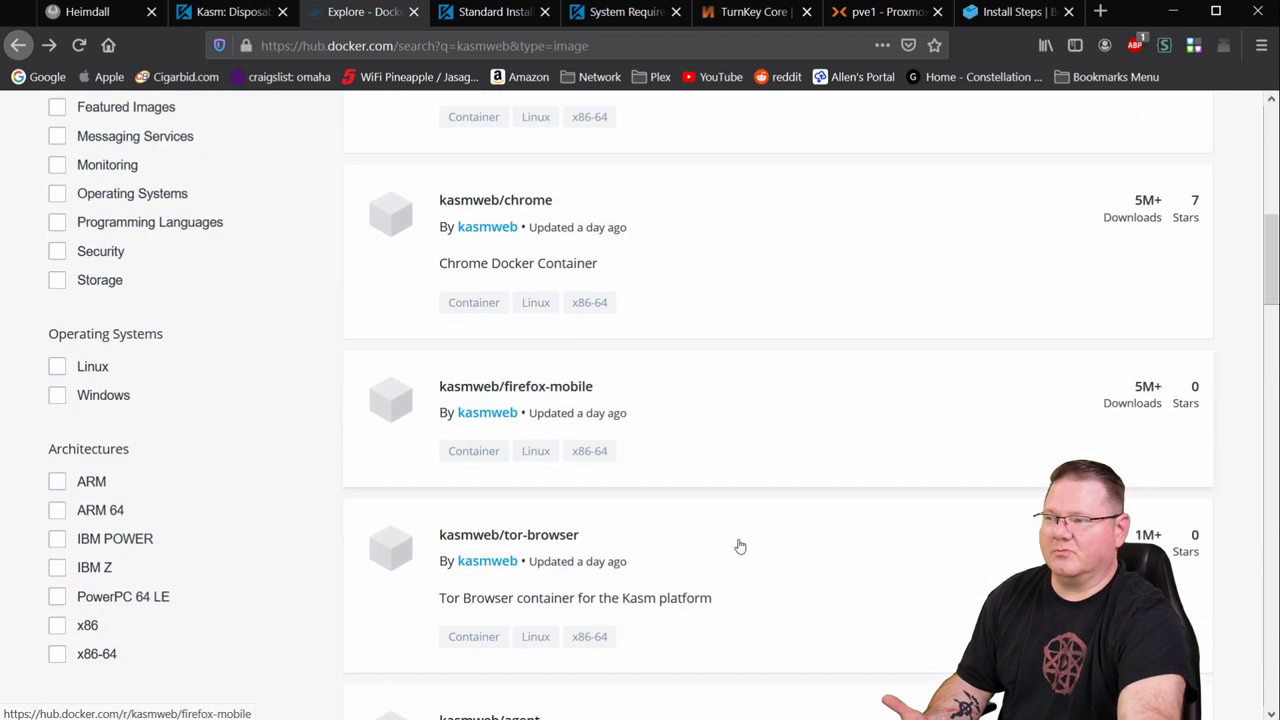
scroll(739, 546, down, 1)
scroll(820, 503, down, 5)
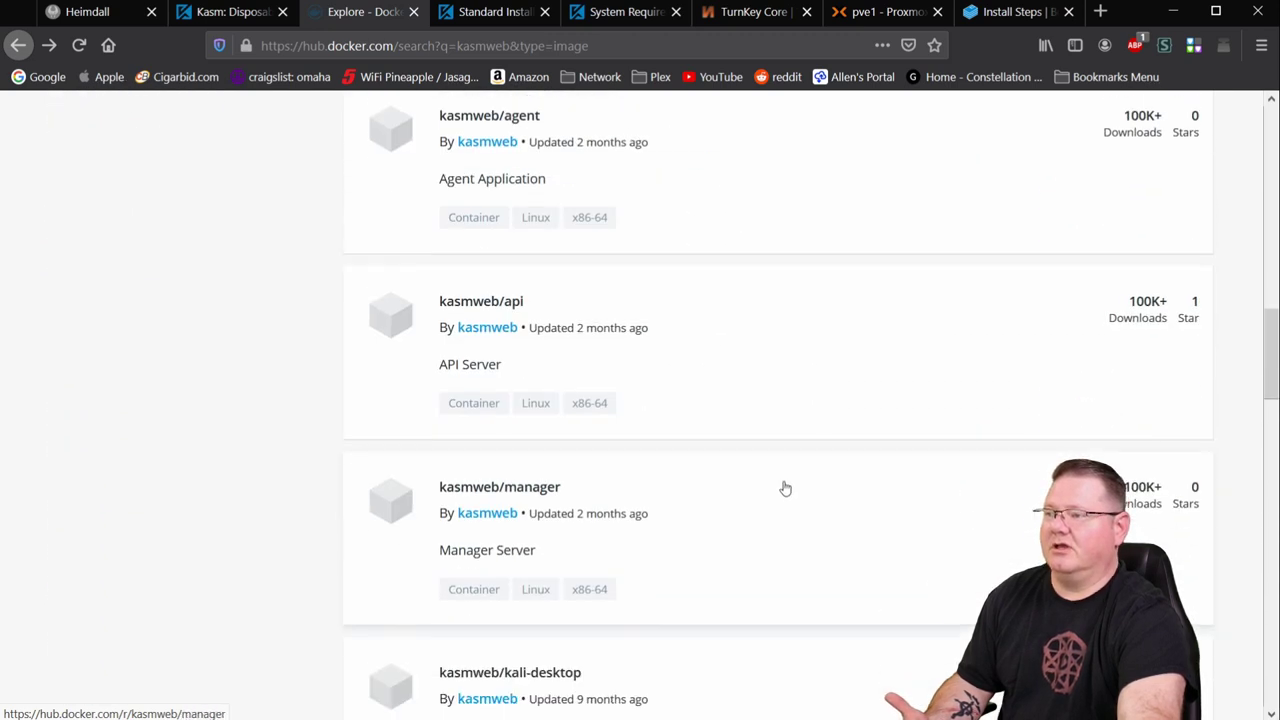
scroll(797, 563, down, 3)
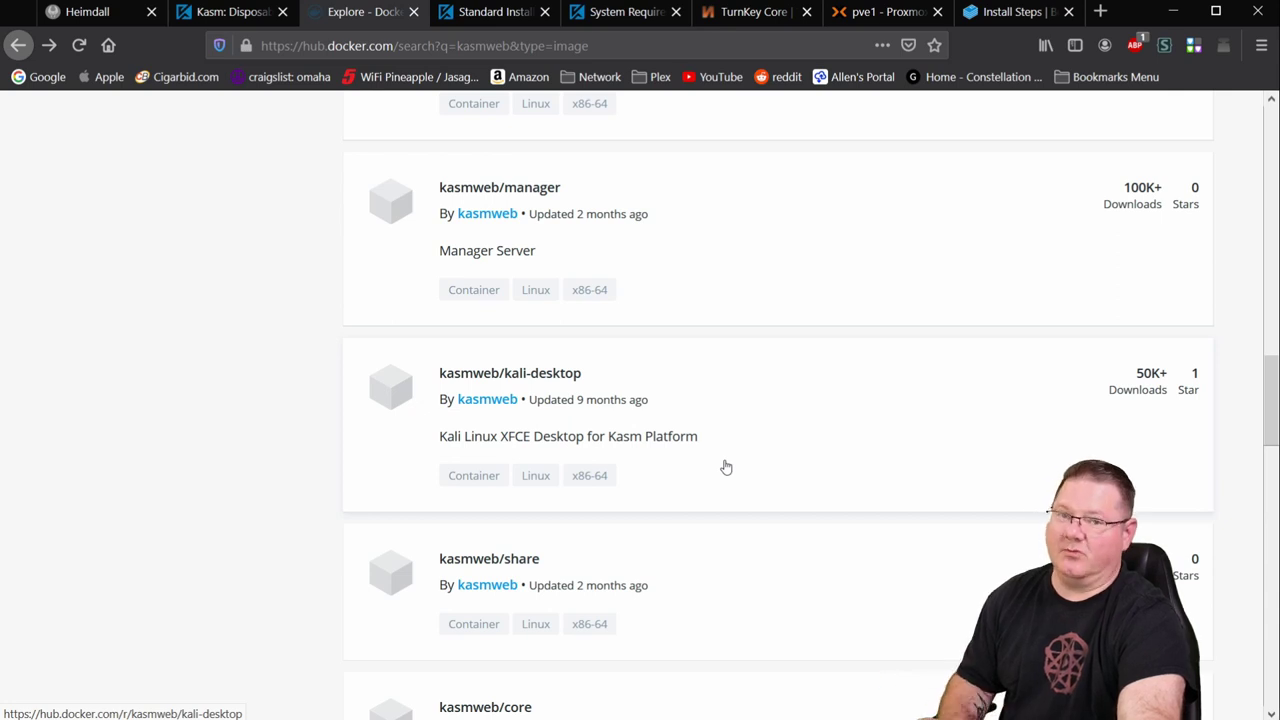
scroll(726, 467, up, 15)
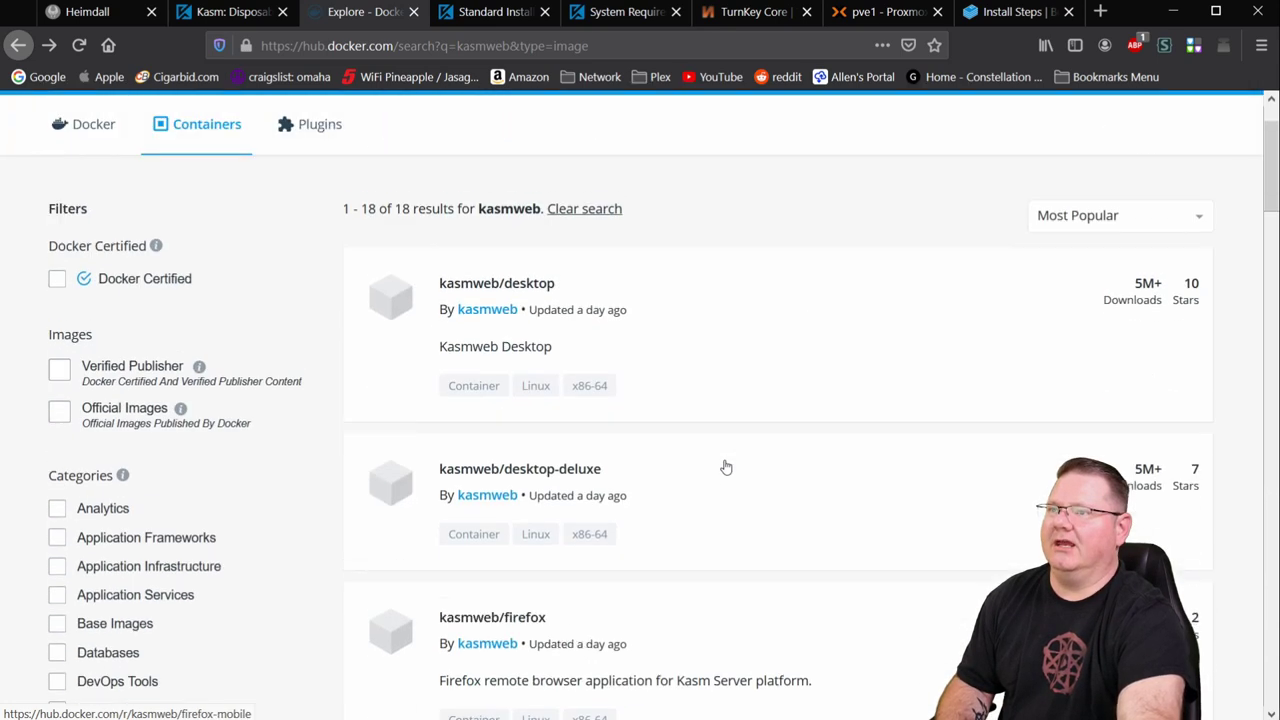
scroll(726, 467, up, 2)
click(95, 18)
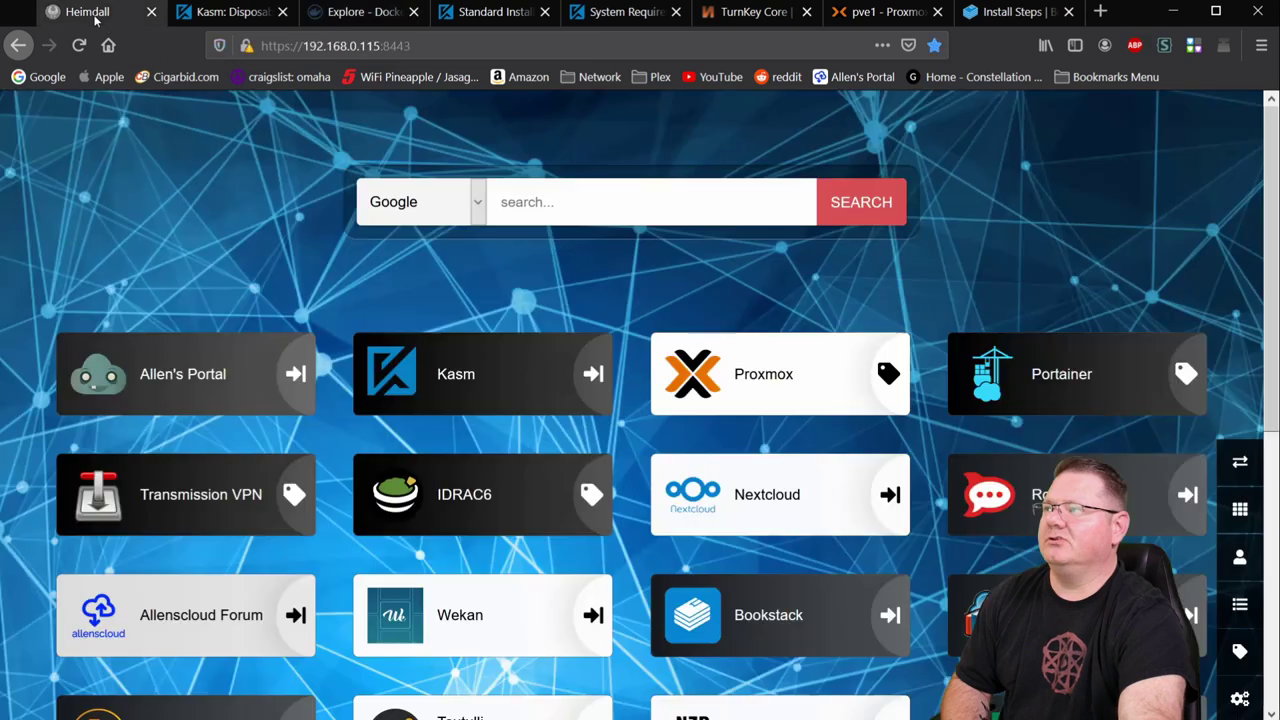
Open Kasm from its Heimdall tile and sign in as admin with the saved credentials
click(495, 384)
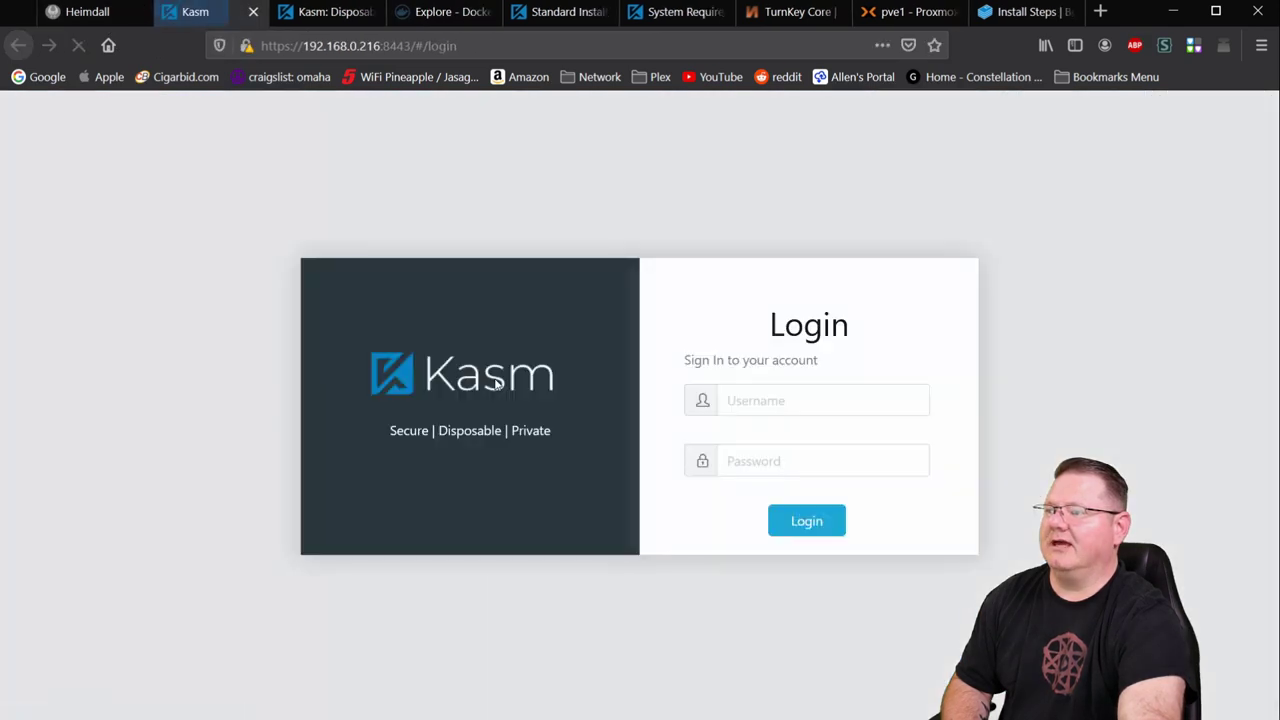
click(810, 408)
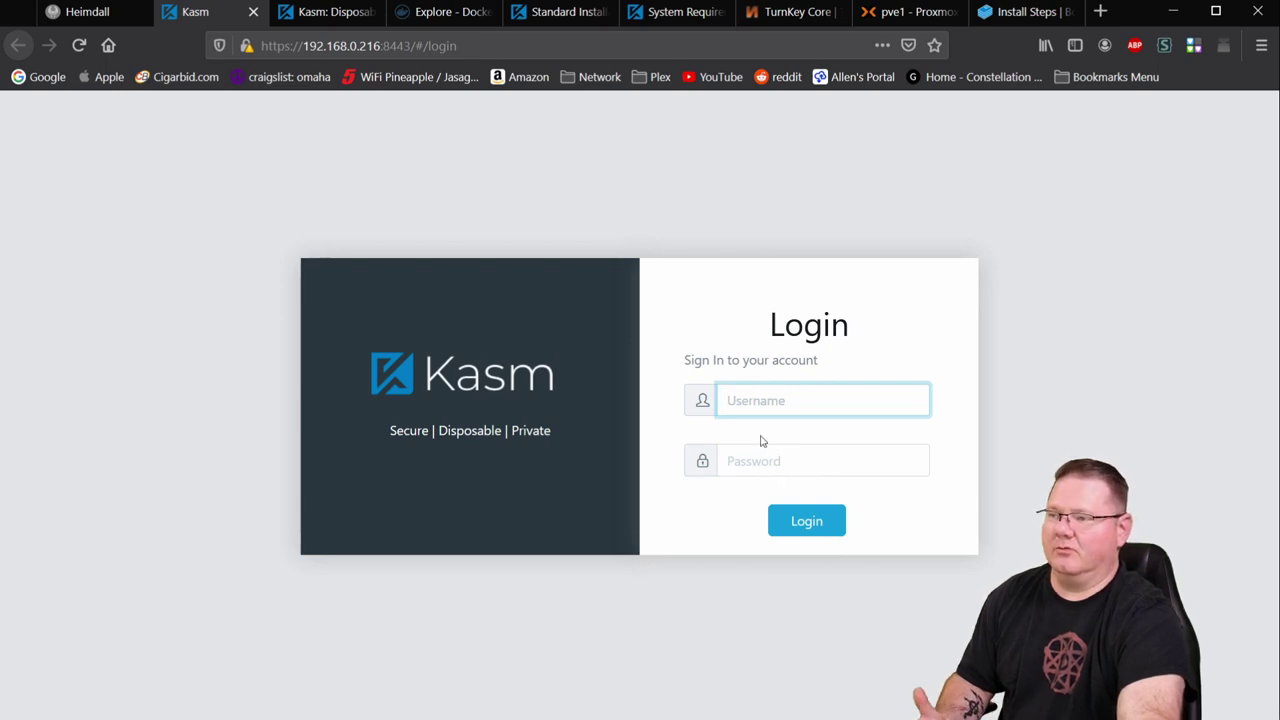
click(770, 430)
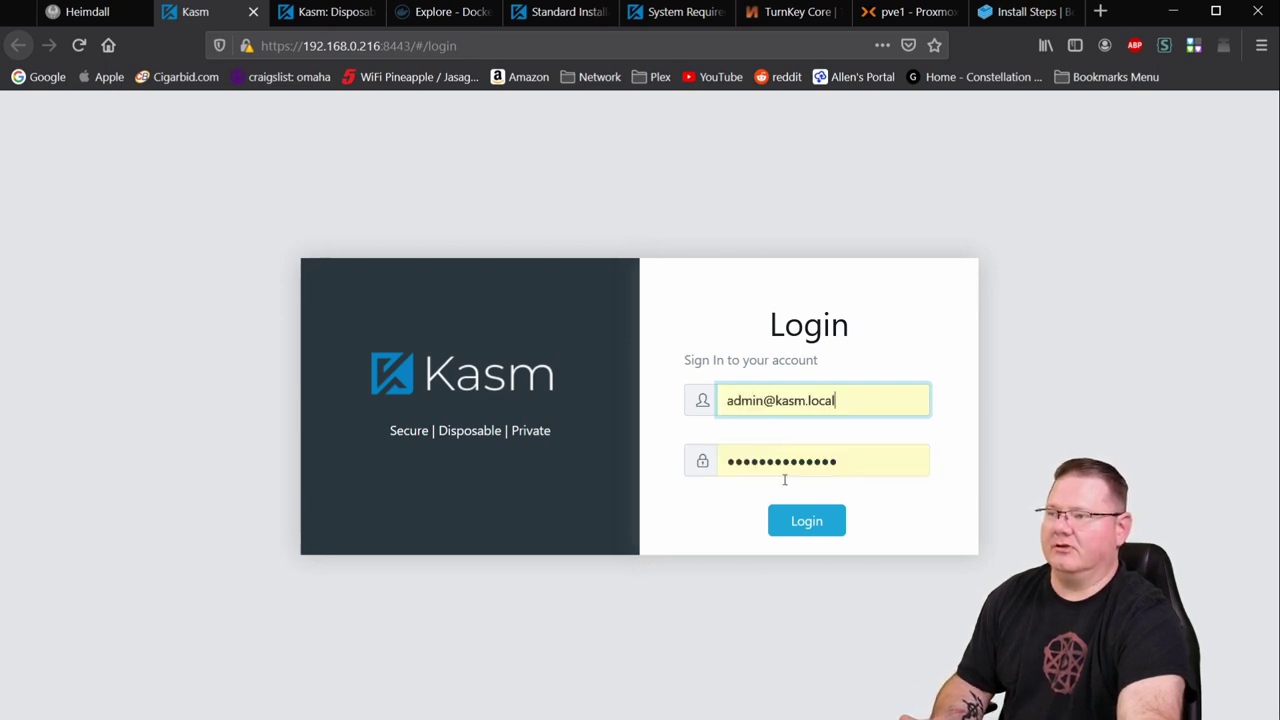
click(806, 526)
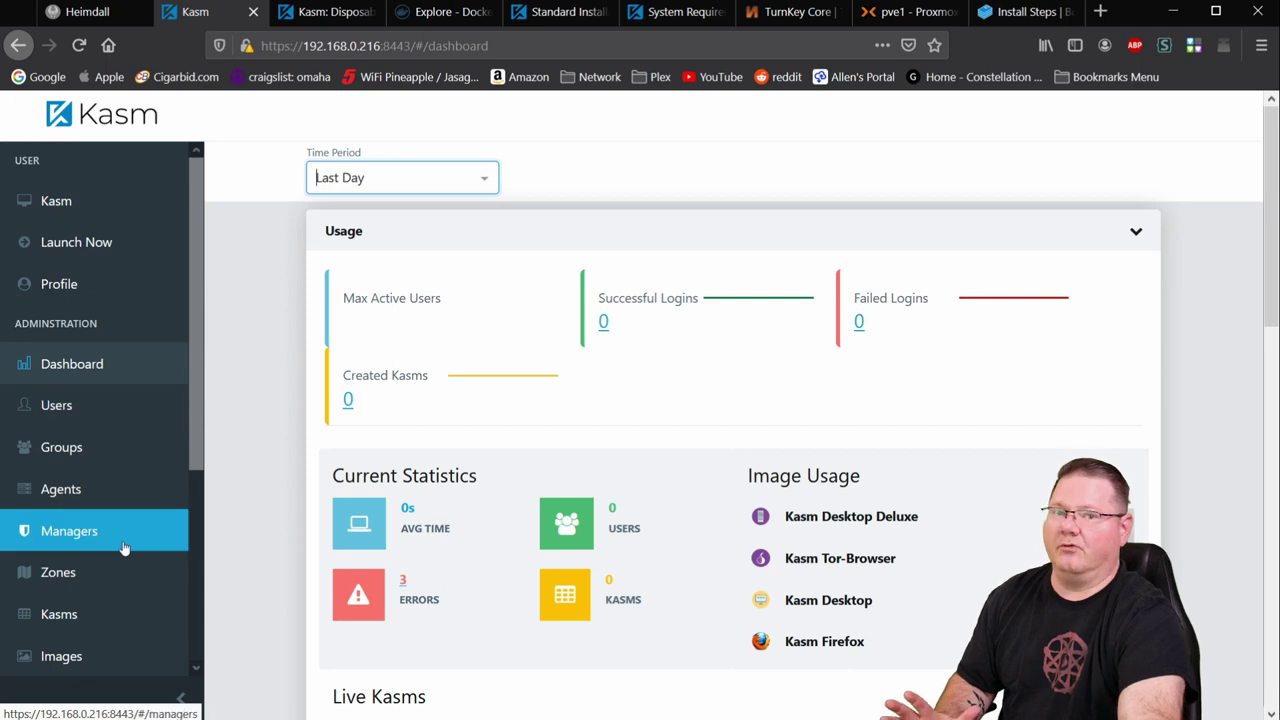
View the user dashboard's images: Chrome, Desktop, Desktop Deluxe, Firefox and Tor-Browser
click(105, 207)
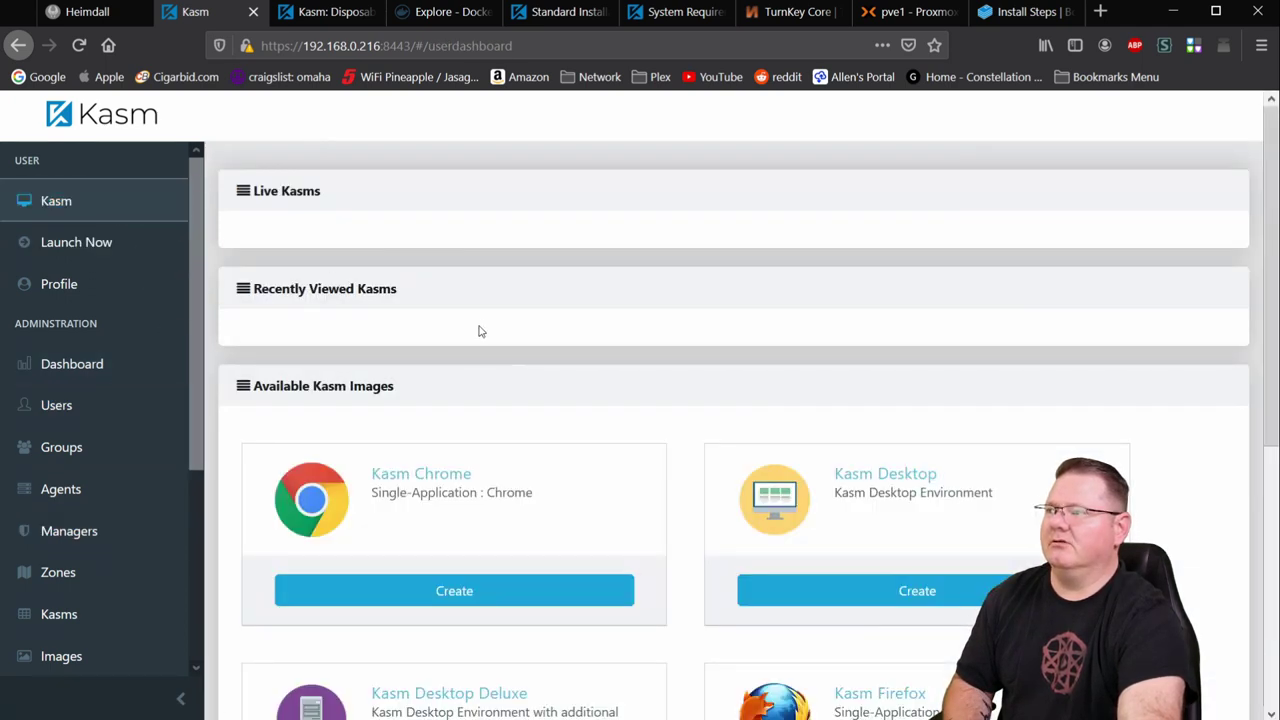
scroll(698, 416, down, 2)
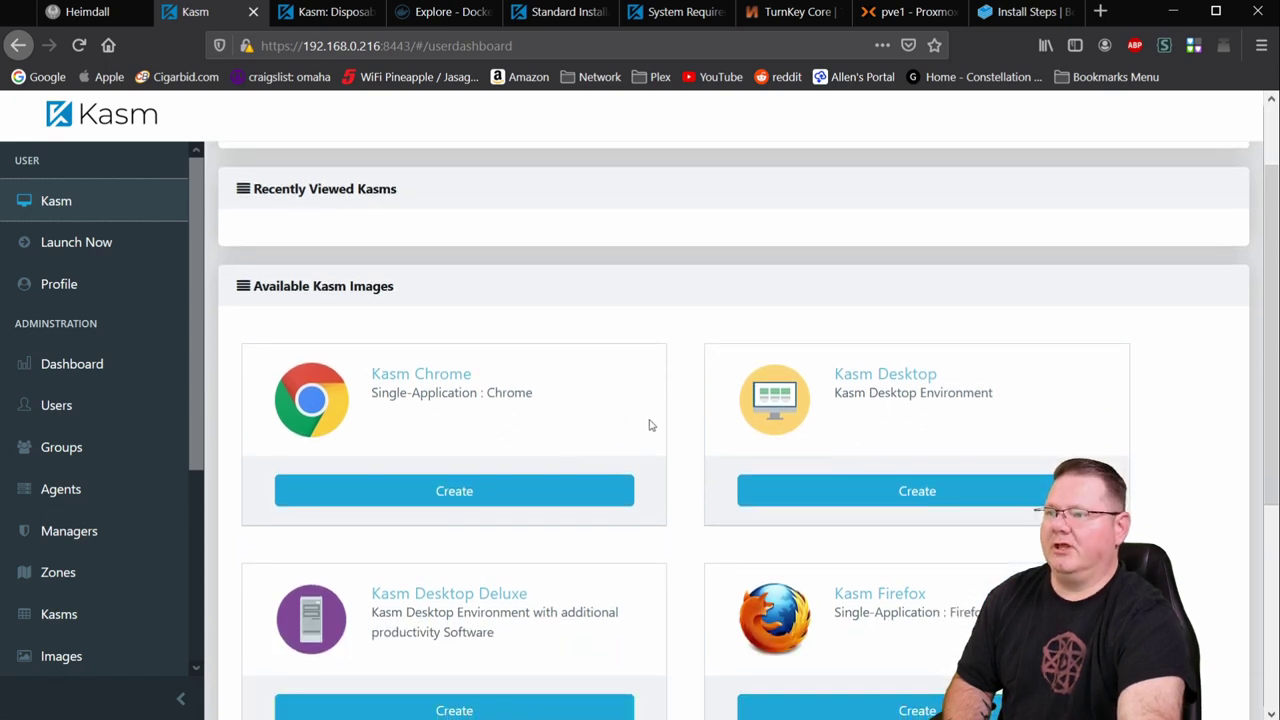
scroll(660, 440, down, 3)
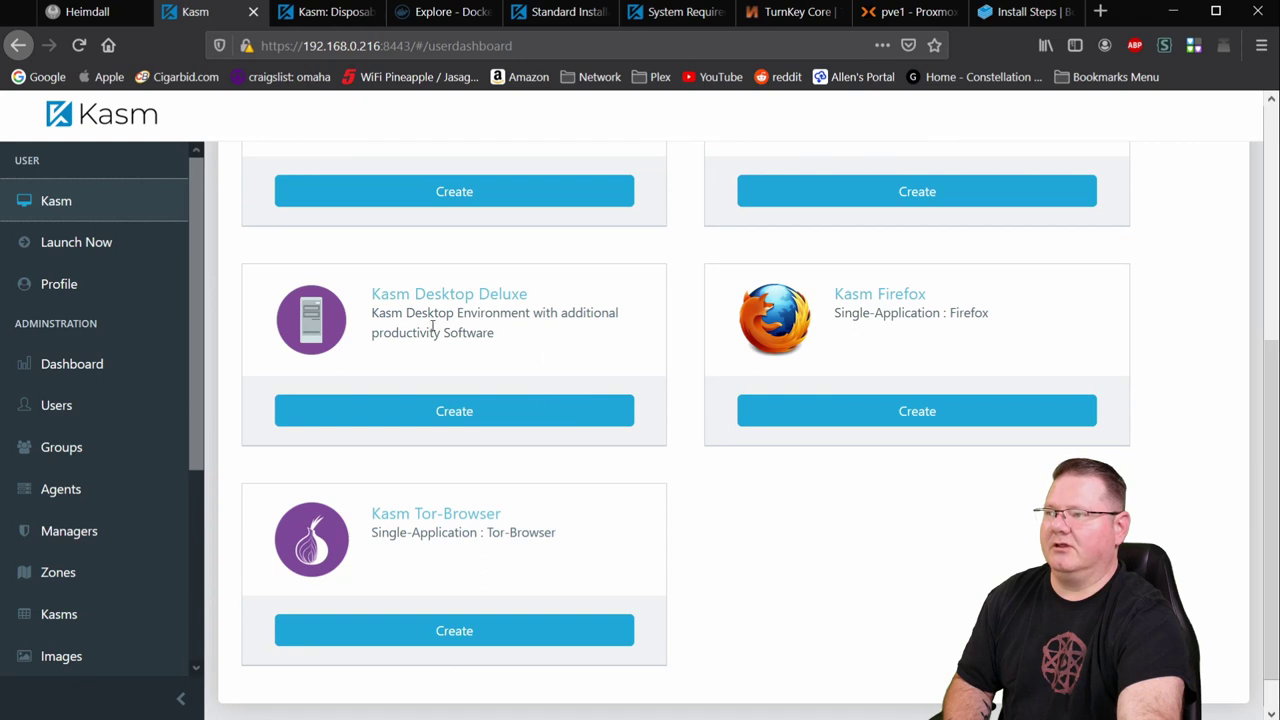
scroll(620, 370, up, 2)
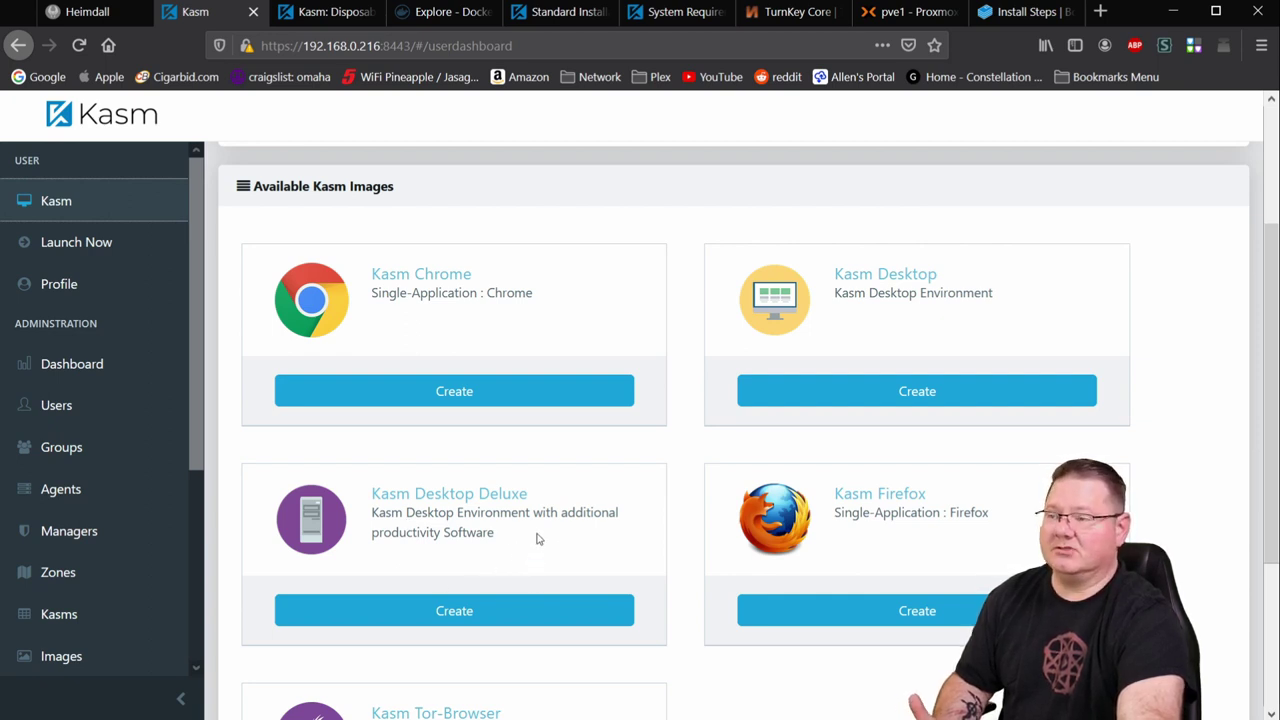
scroll(536, 539, down, 1)
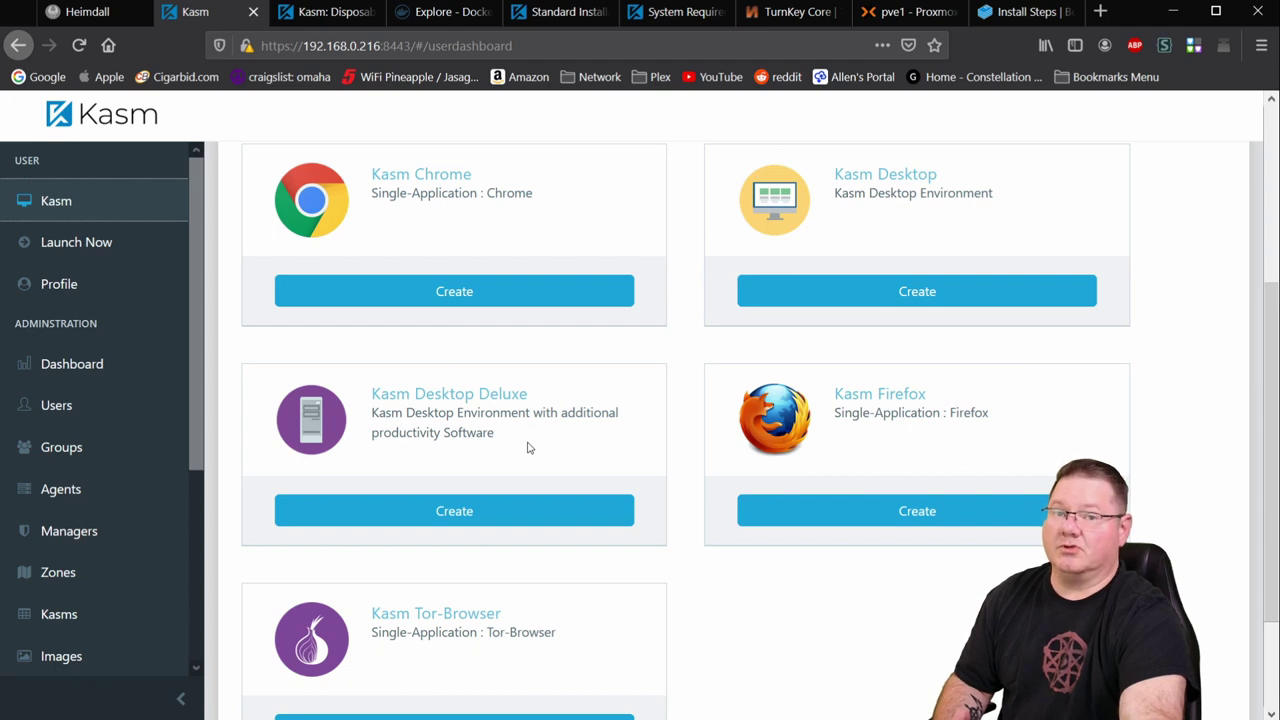
scroll(620, 614, down, 2)
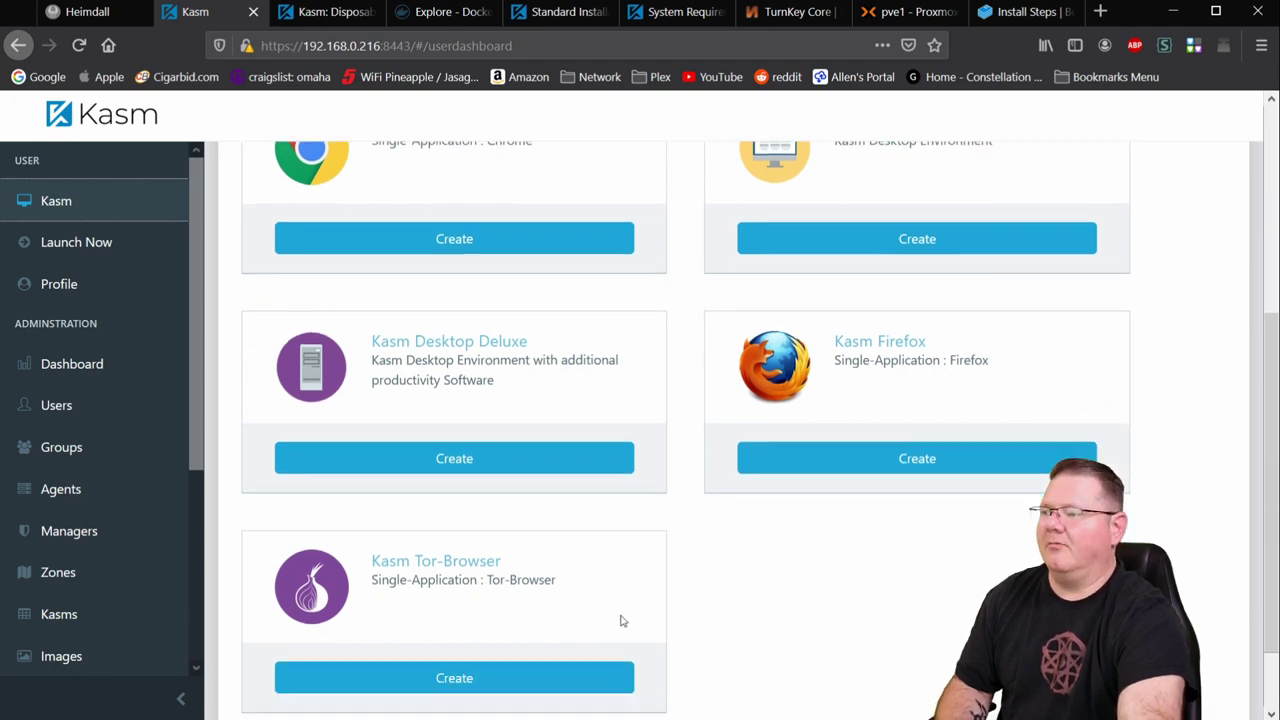
scroll(731, 546, up, 4)
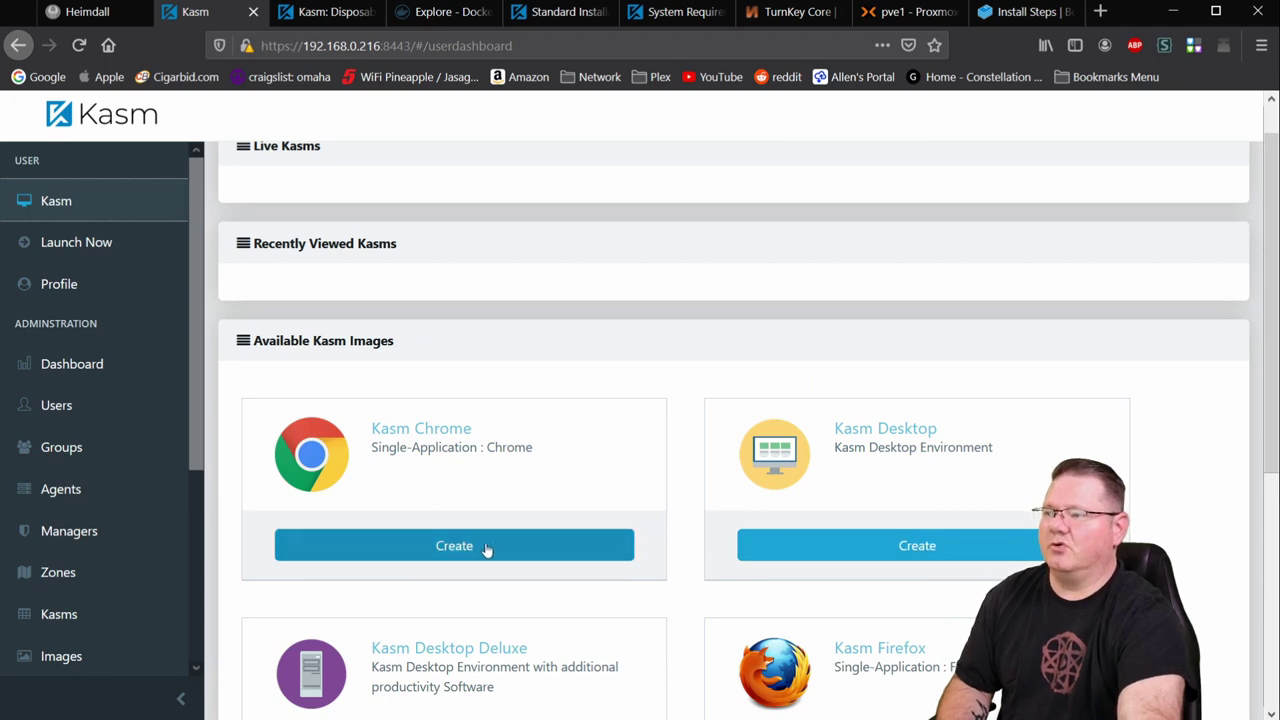
Launch a Kasm Chrome session, load google.com in a new tab, and show the control panel
click(485, 549)
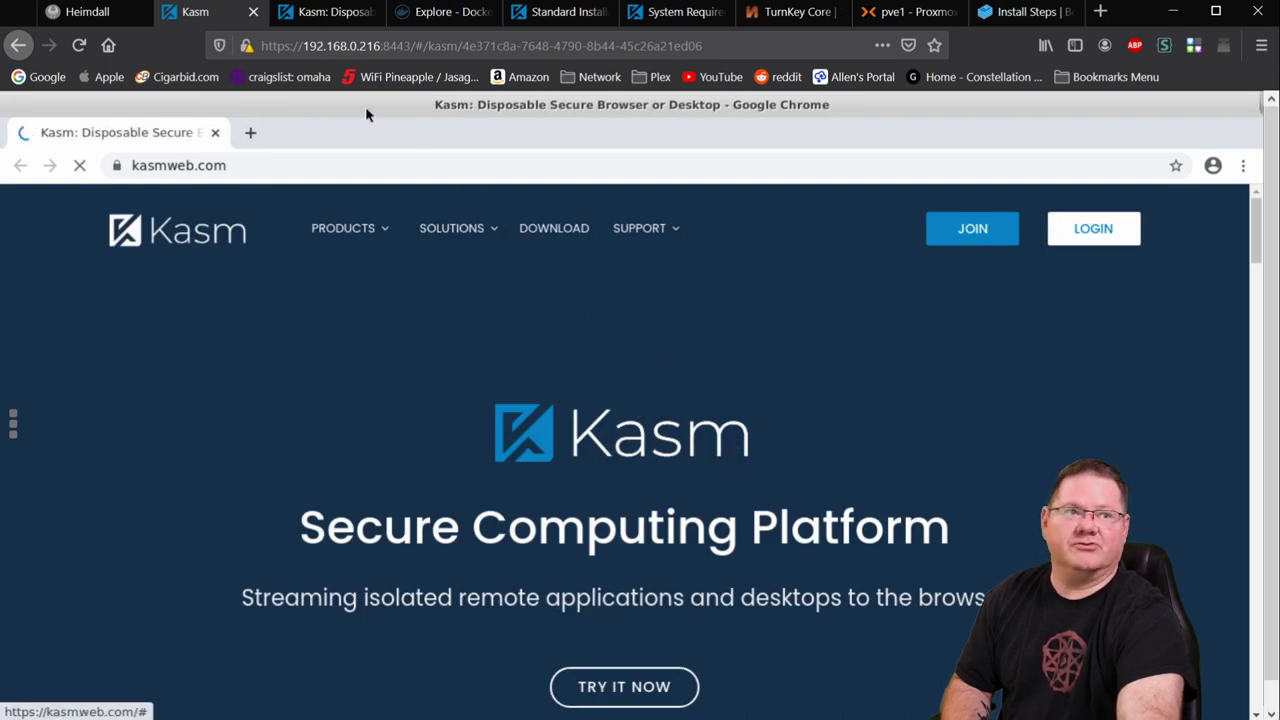
click(250, 140)
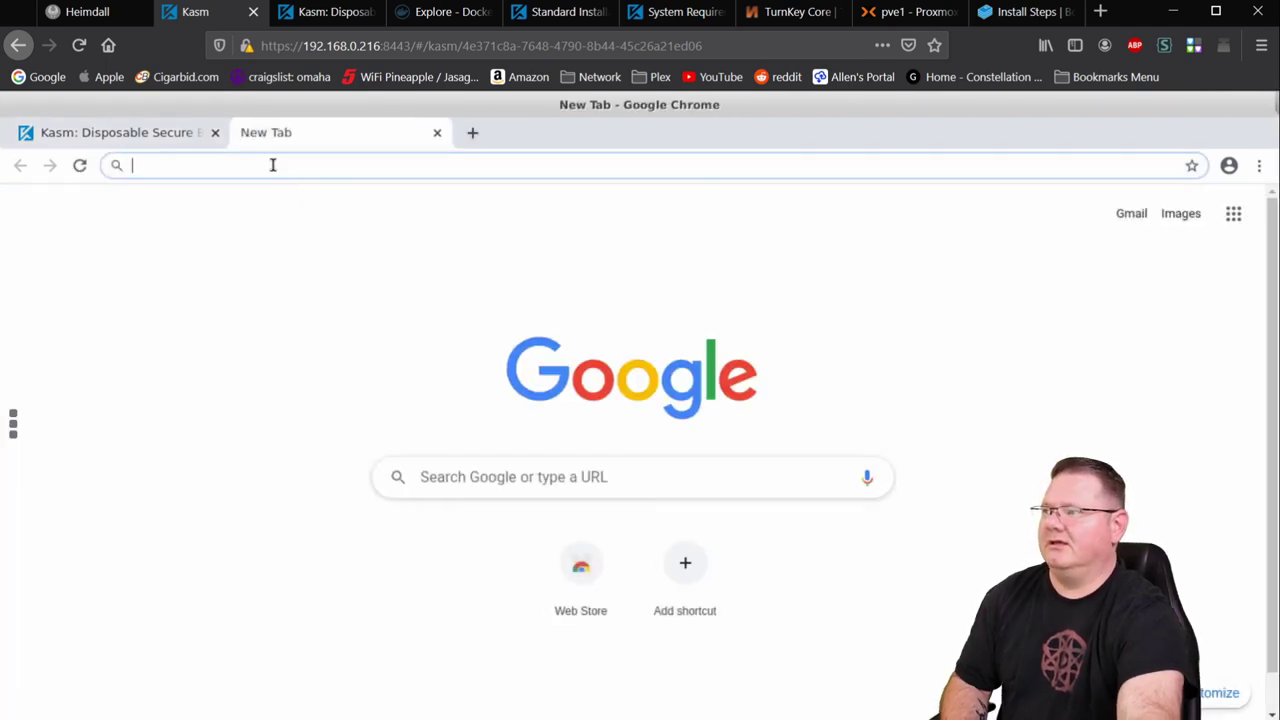
text(go)
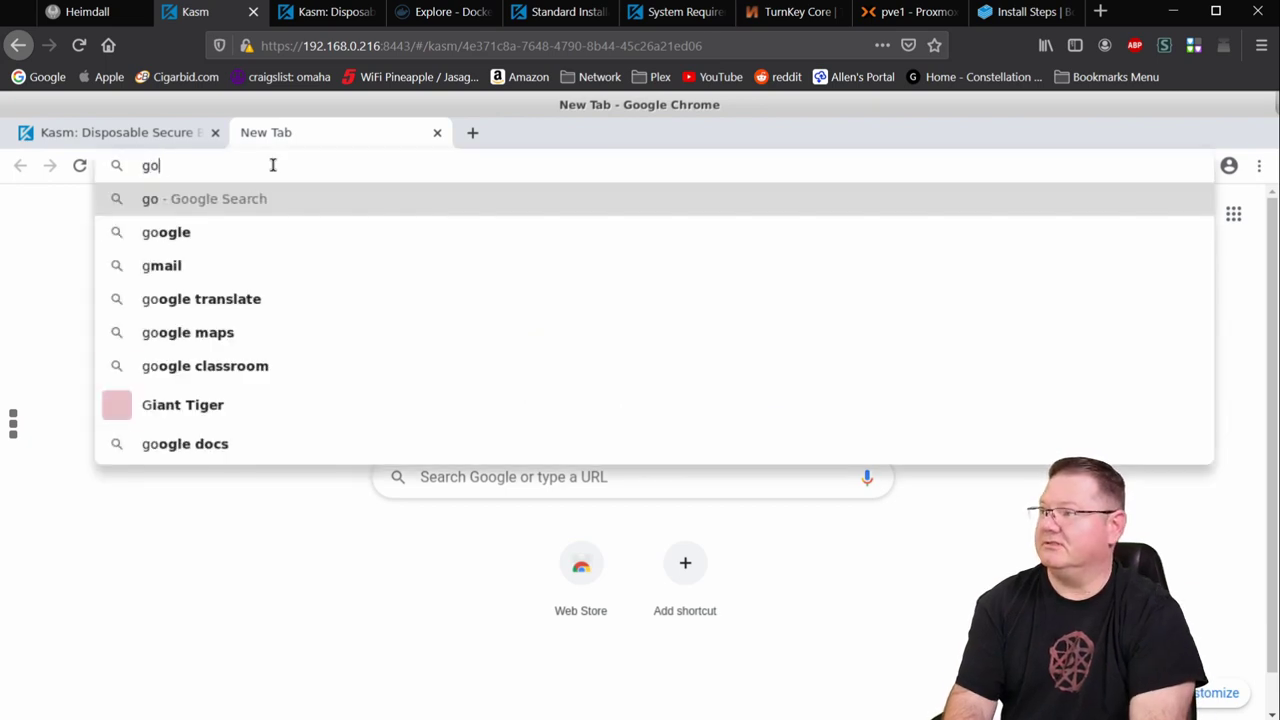
text(ogle.com)
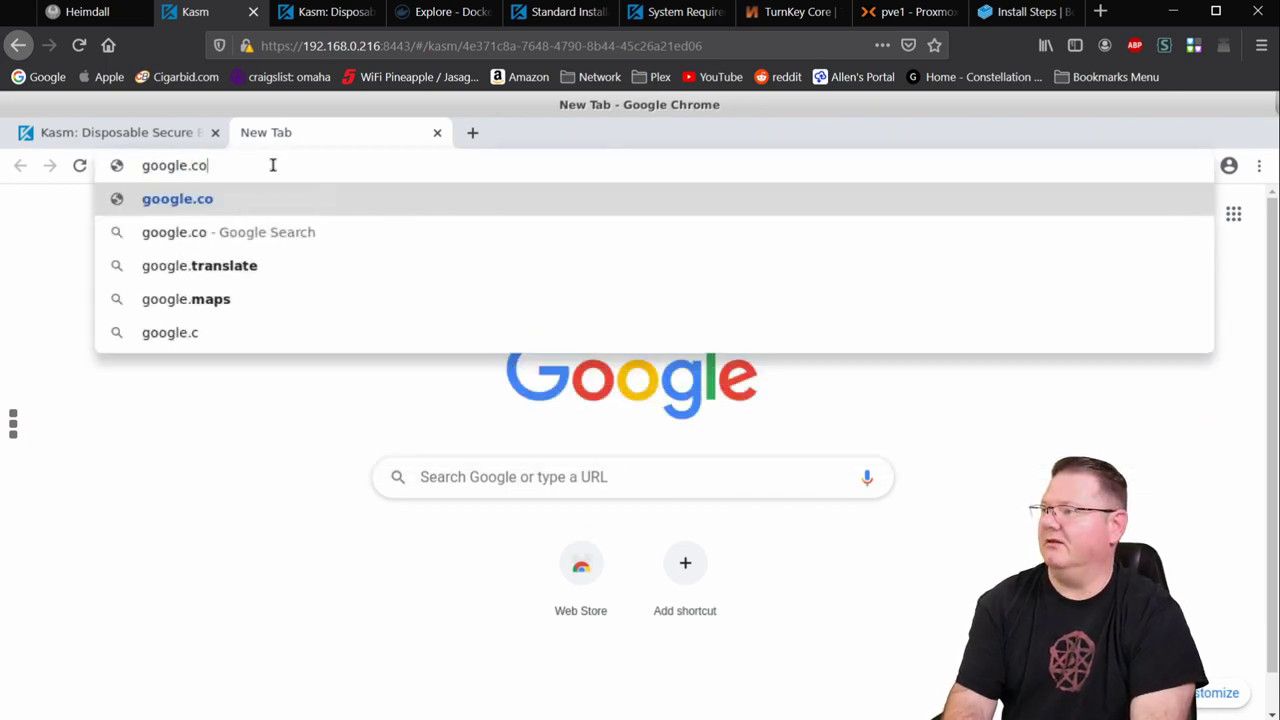
key(Return)
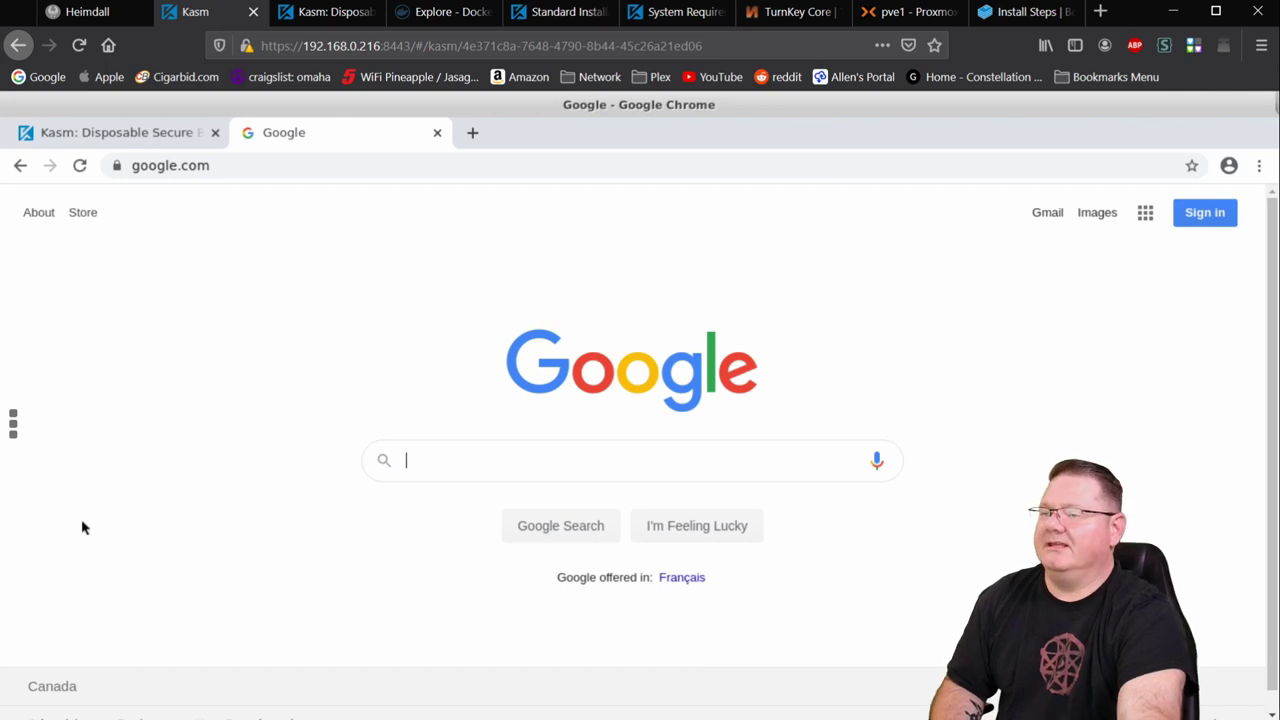
click(12, 423)
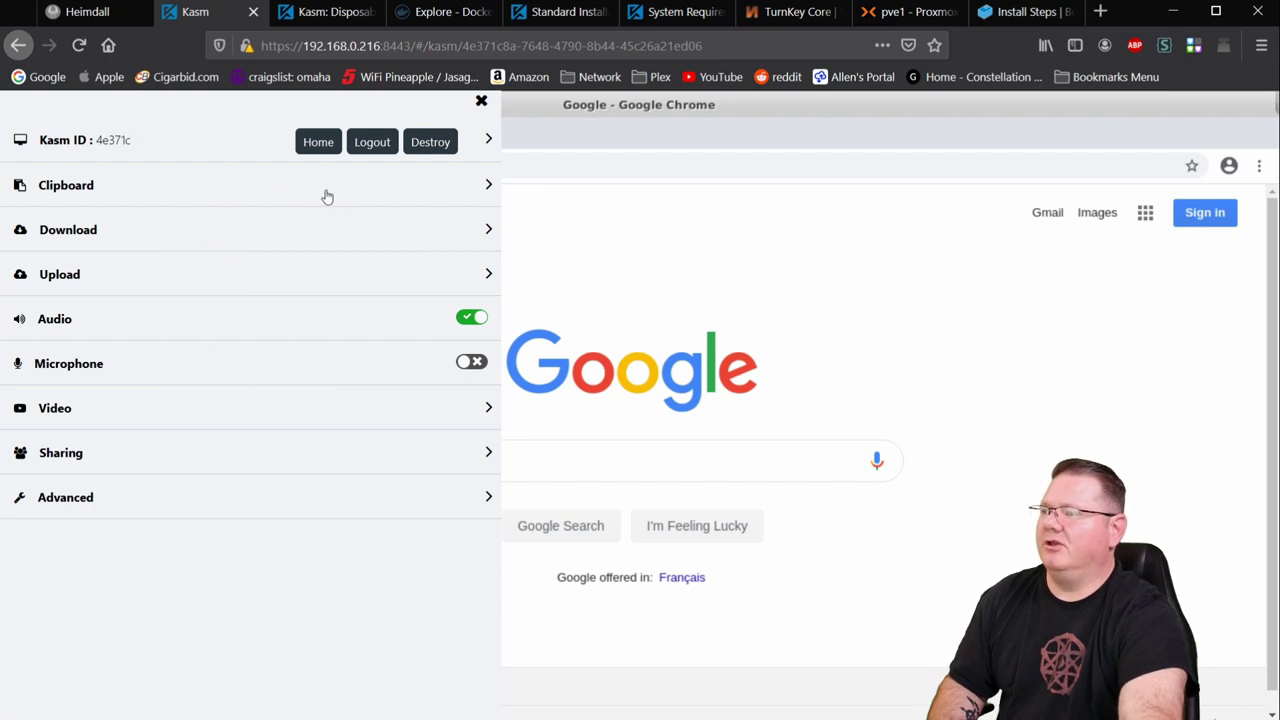
Inspect the Clipboard section, then set the session's video quality to High
click(295, 193)
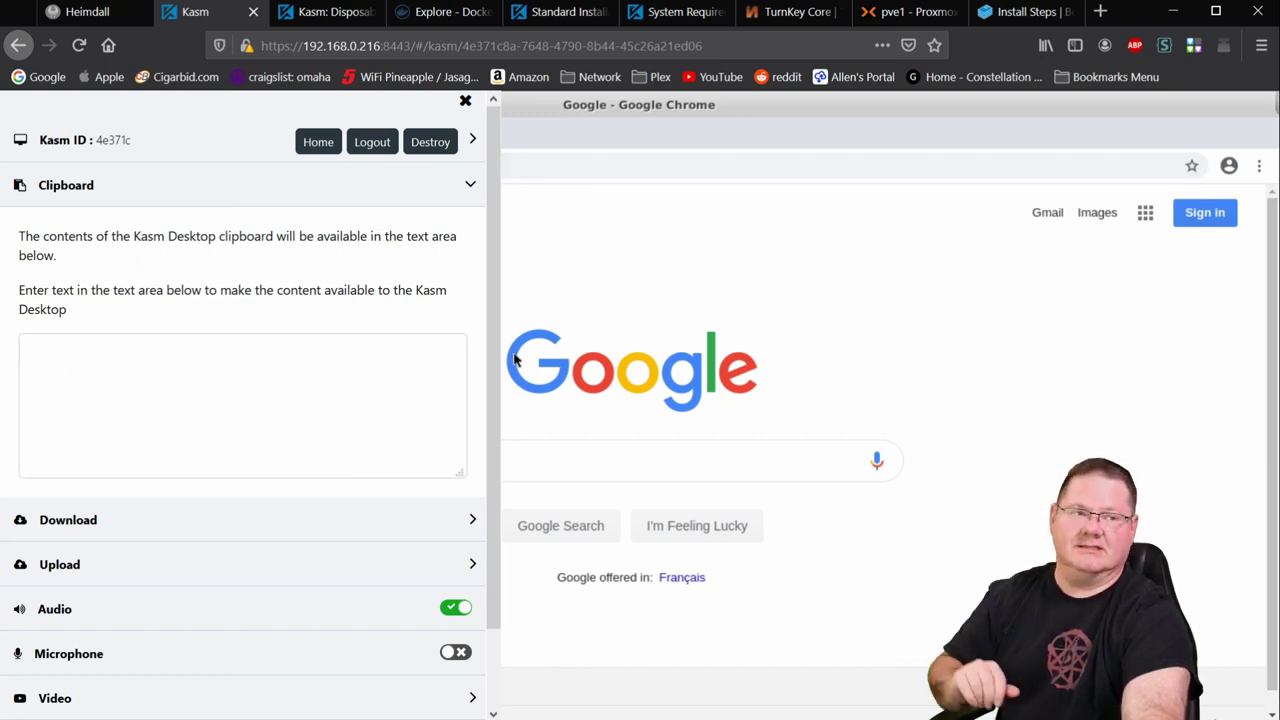
click(470, 187)
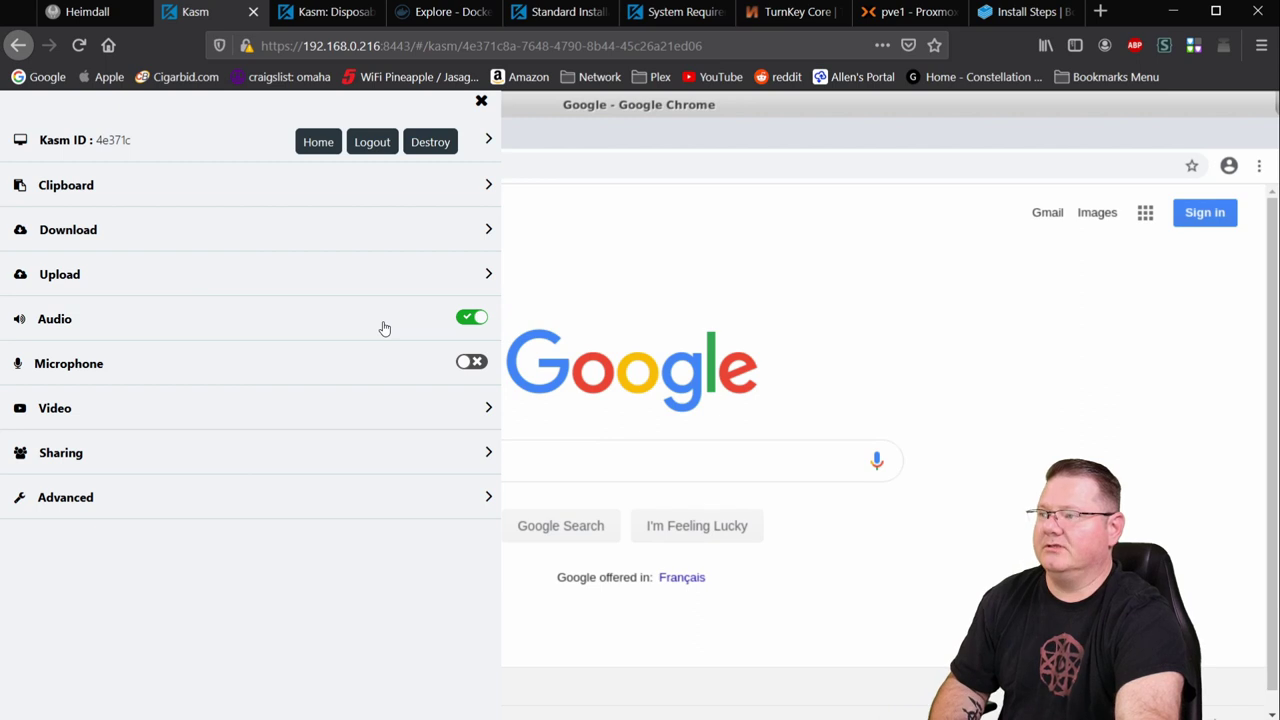
click(396, 420)
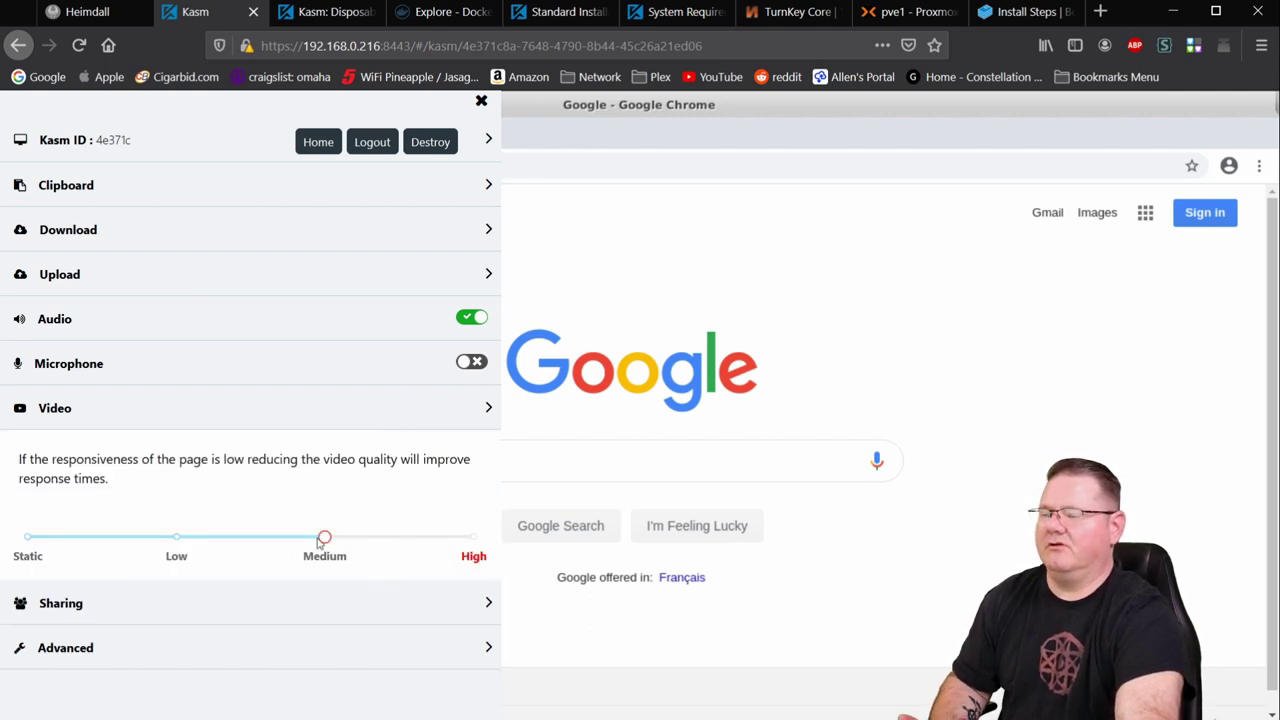
click(473, 548)
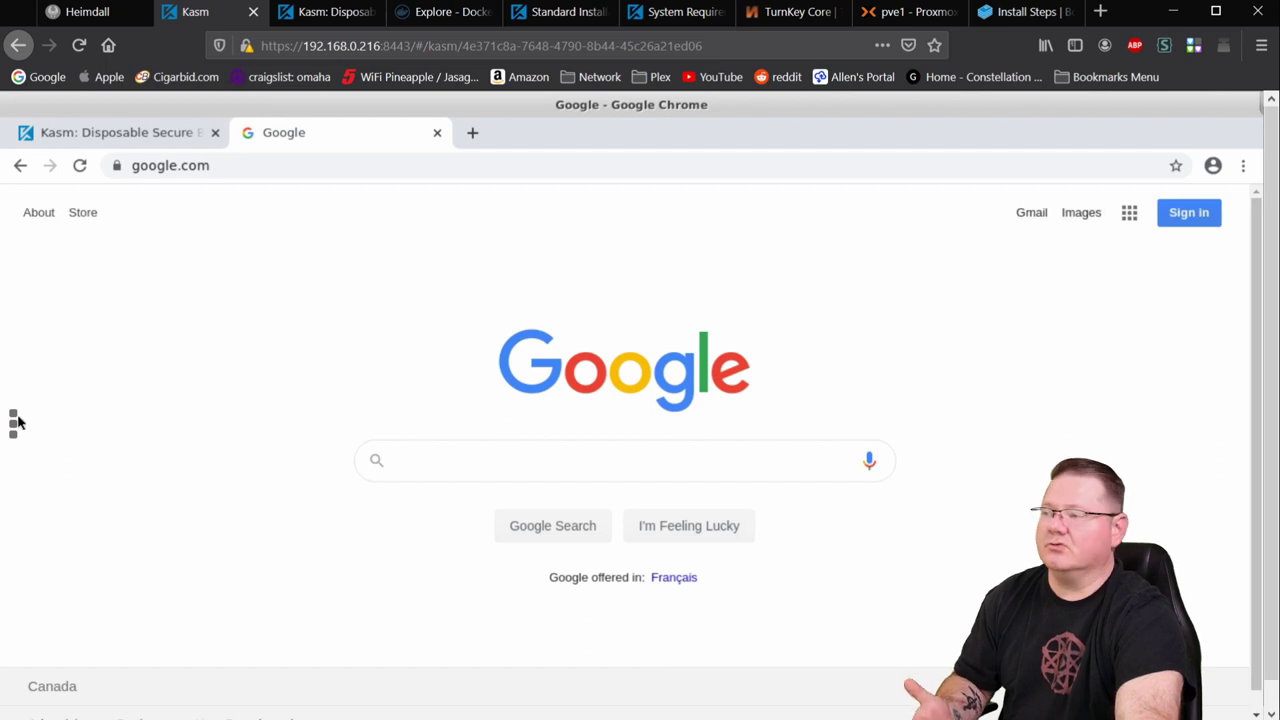
Reopen the session control panel and review the Sharing options
click(15, 422)
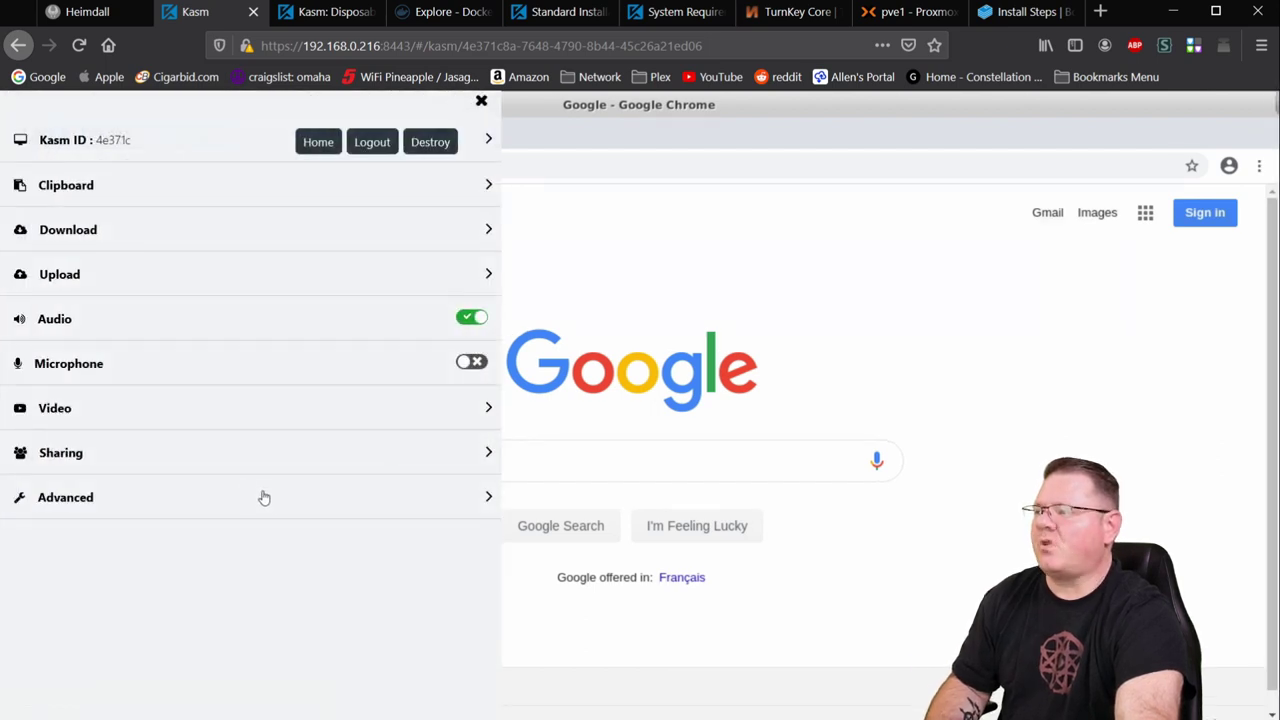
click(348, 458)
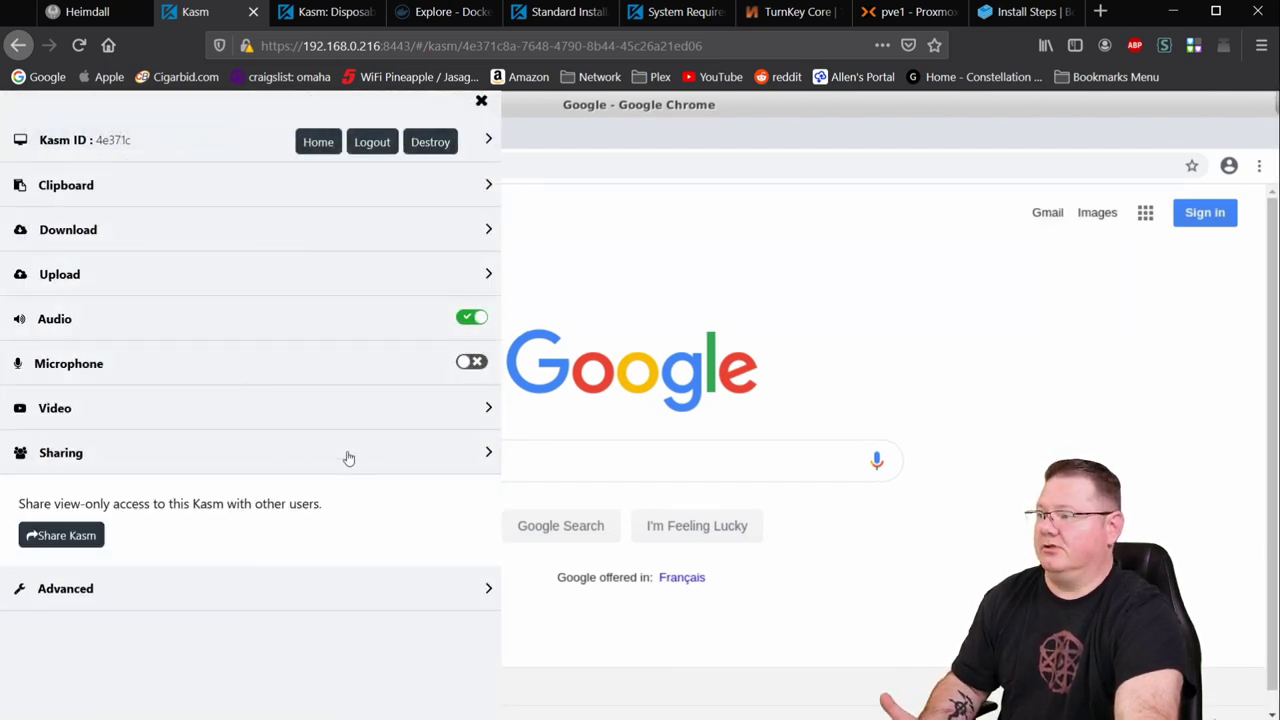
click(348, 458)
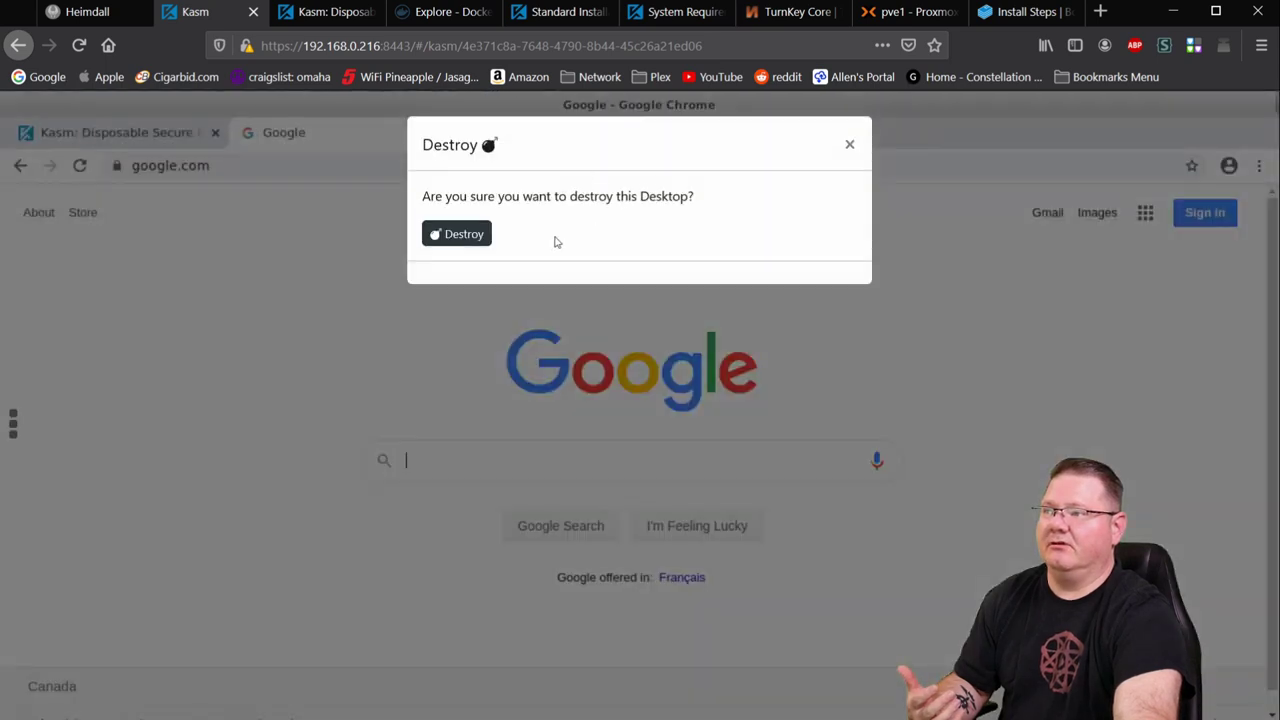
Destroy the running Chrome session and check the dashboard now lists no live Kasms
click(479, 241)
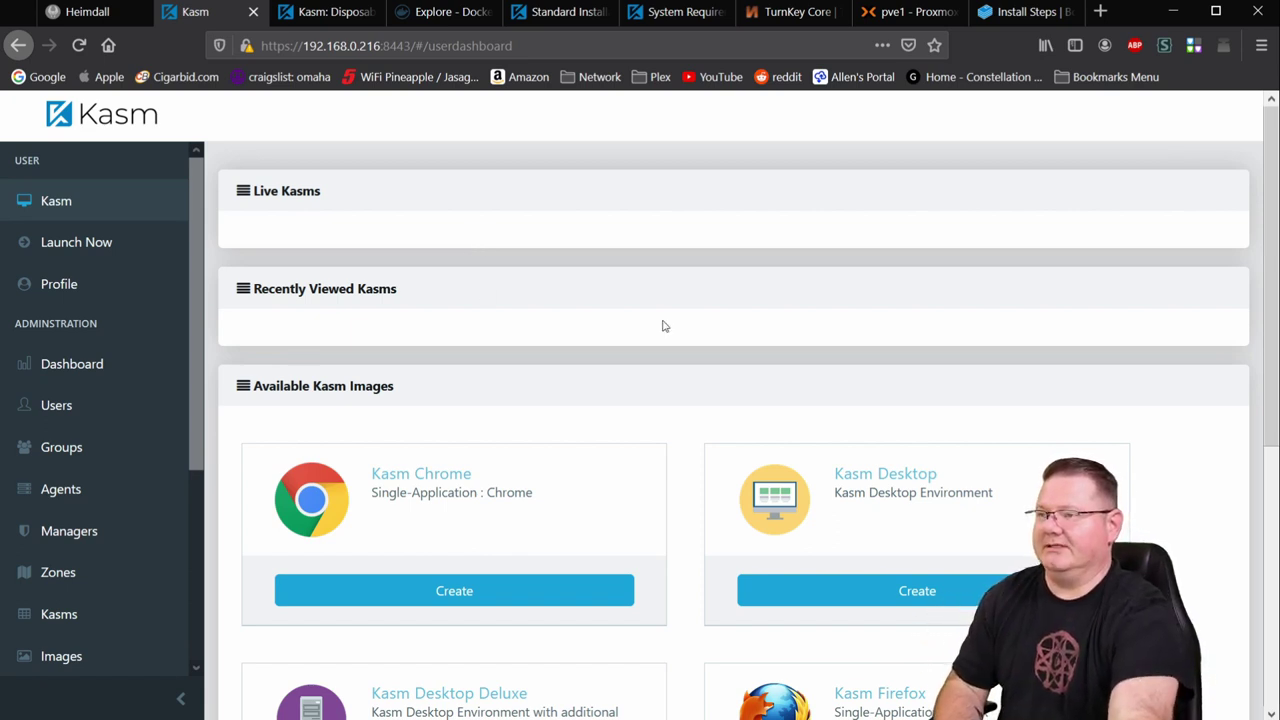
scroll(712, 410, down, 4)
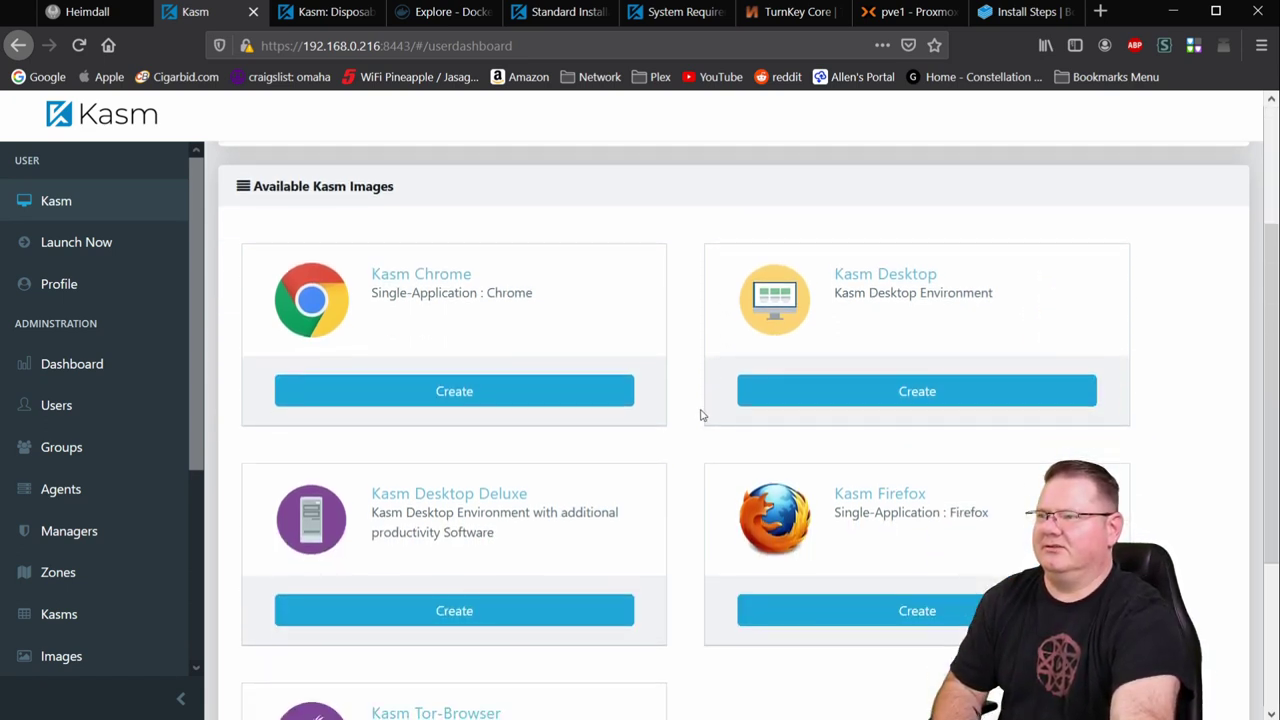
scroll(686, 474, up, 4)
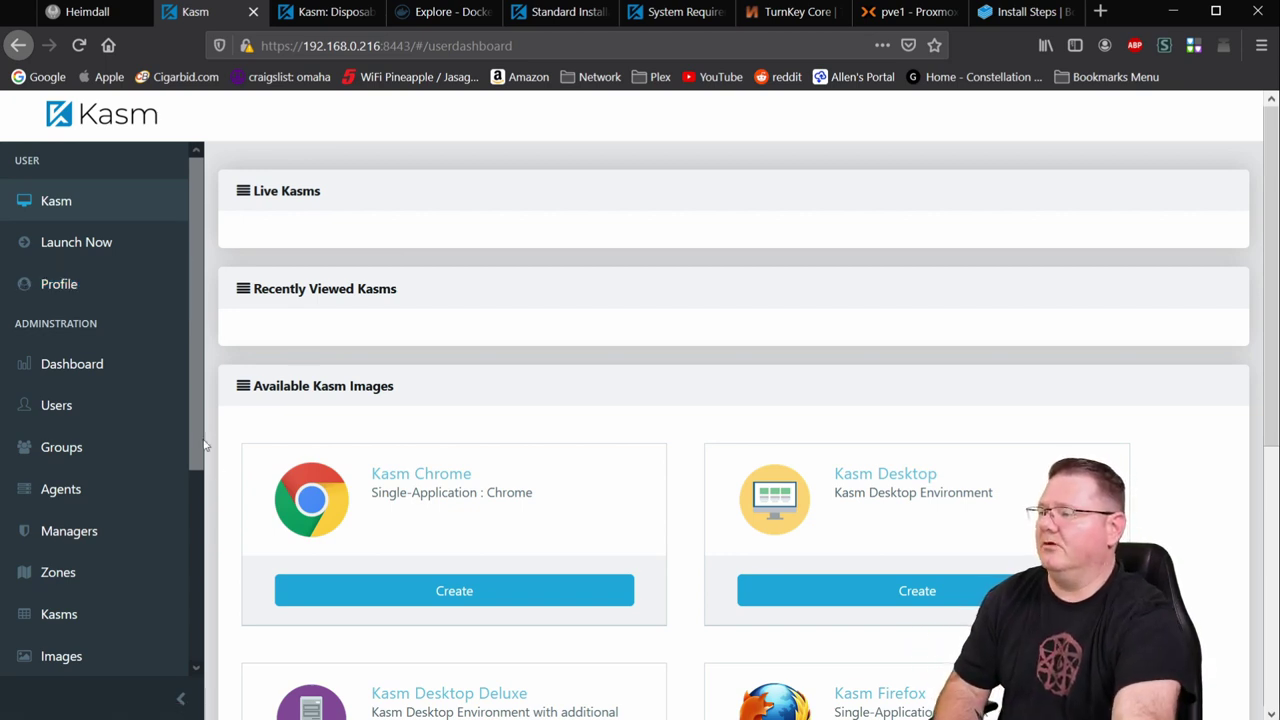
drag(194, 345, 182, 556)
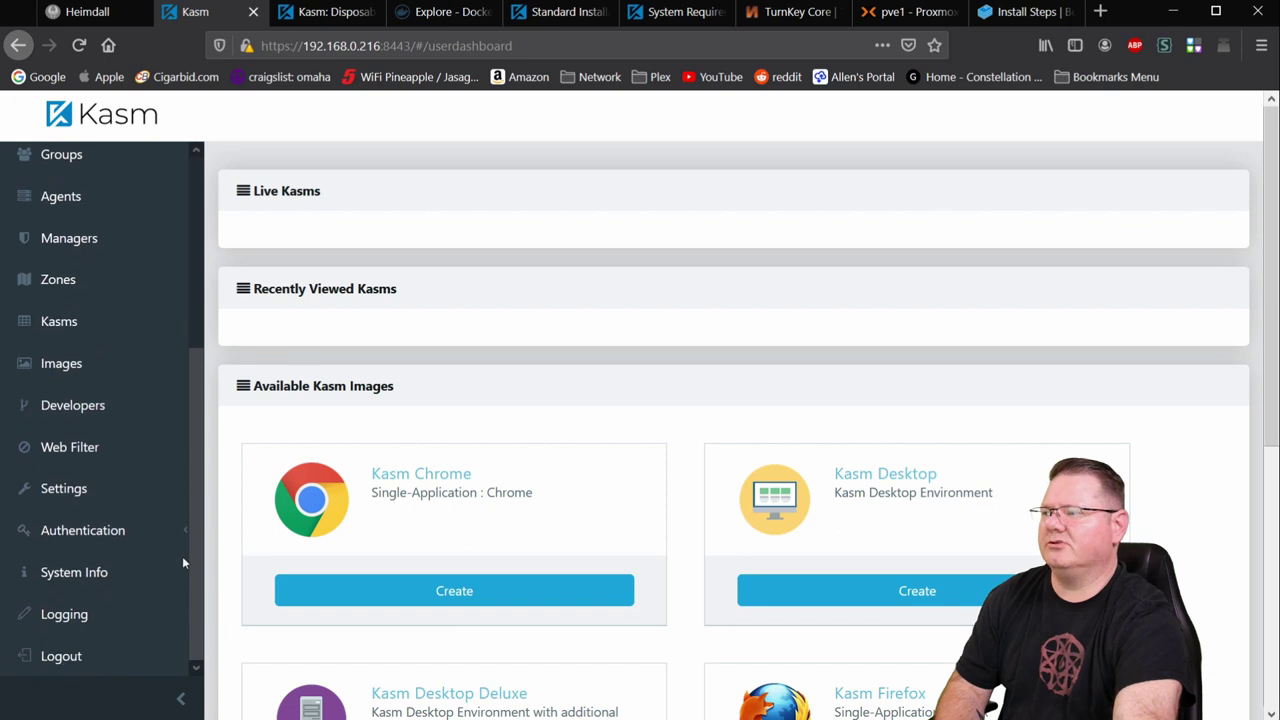
Visit the admin Settings page, then go to Groups listing Administrators and All Users
click(99, 494)
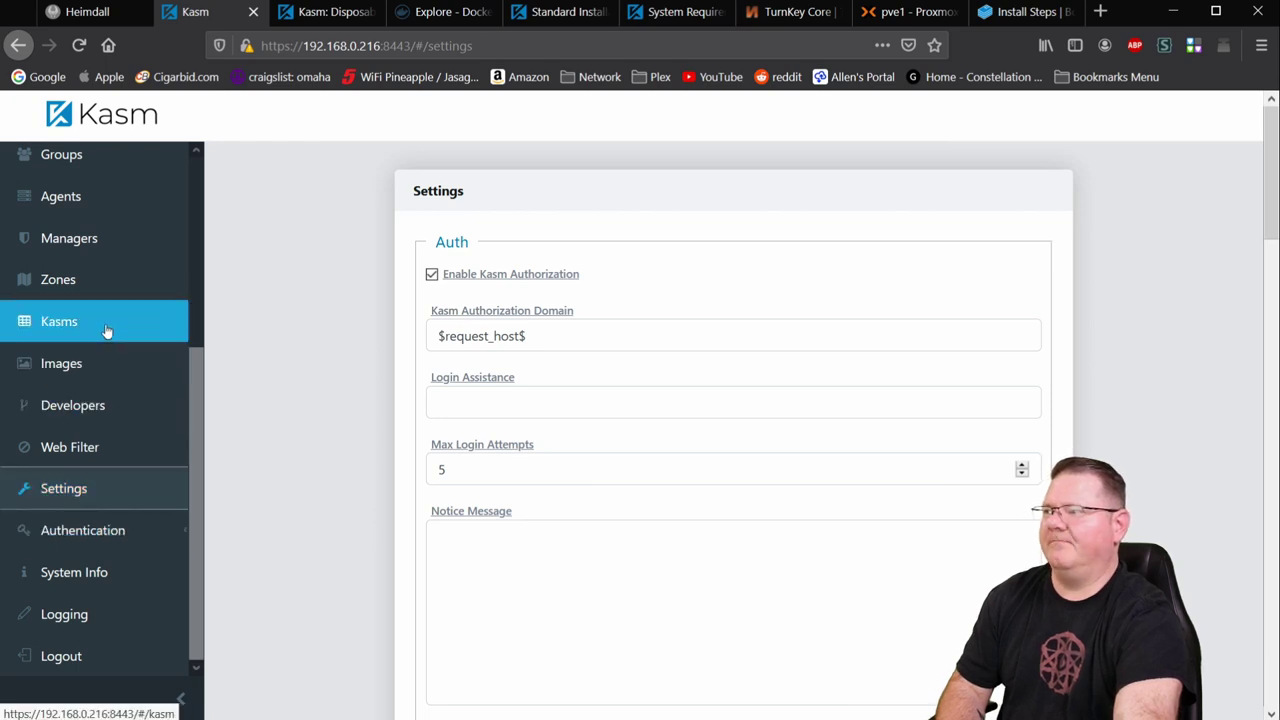
scroll(110, 240, up, 2)
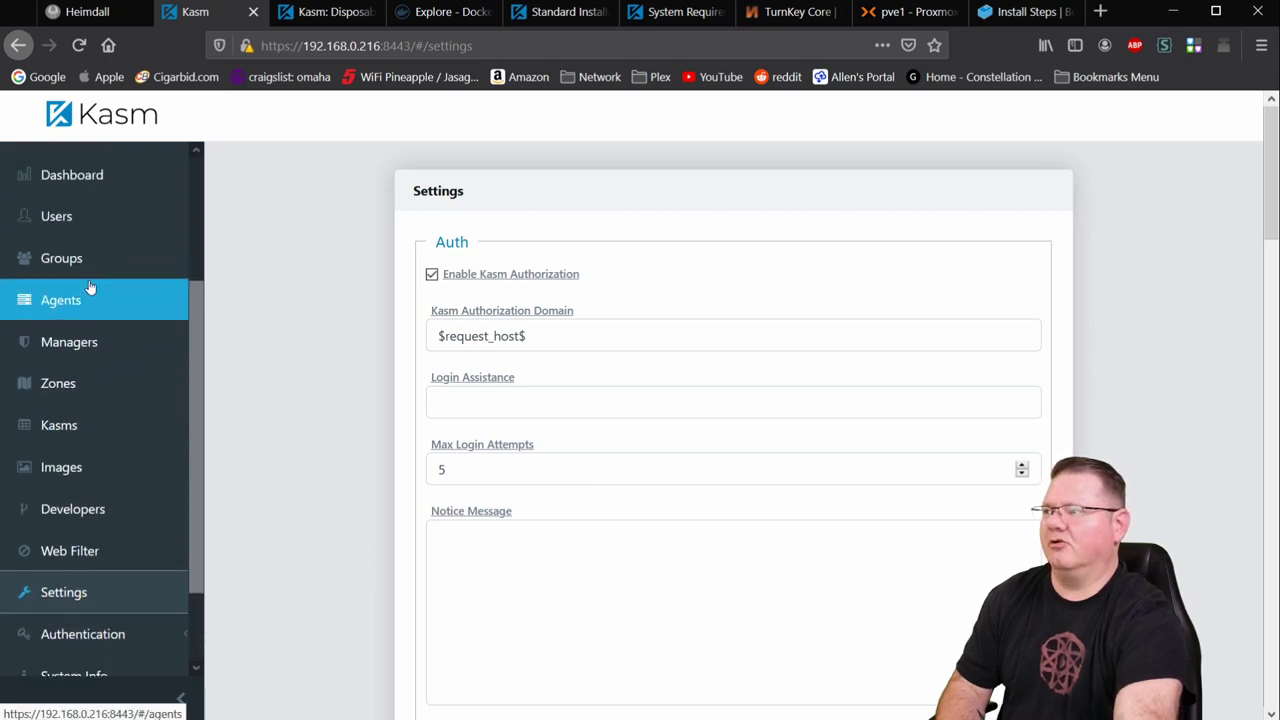
click(85, 262)
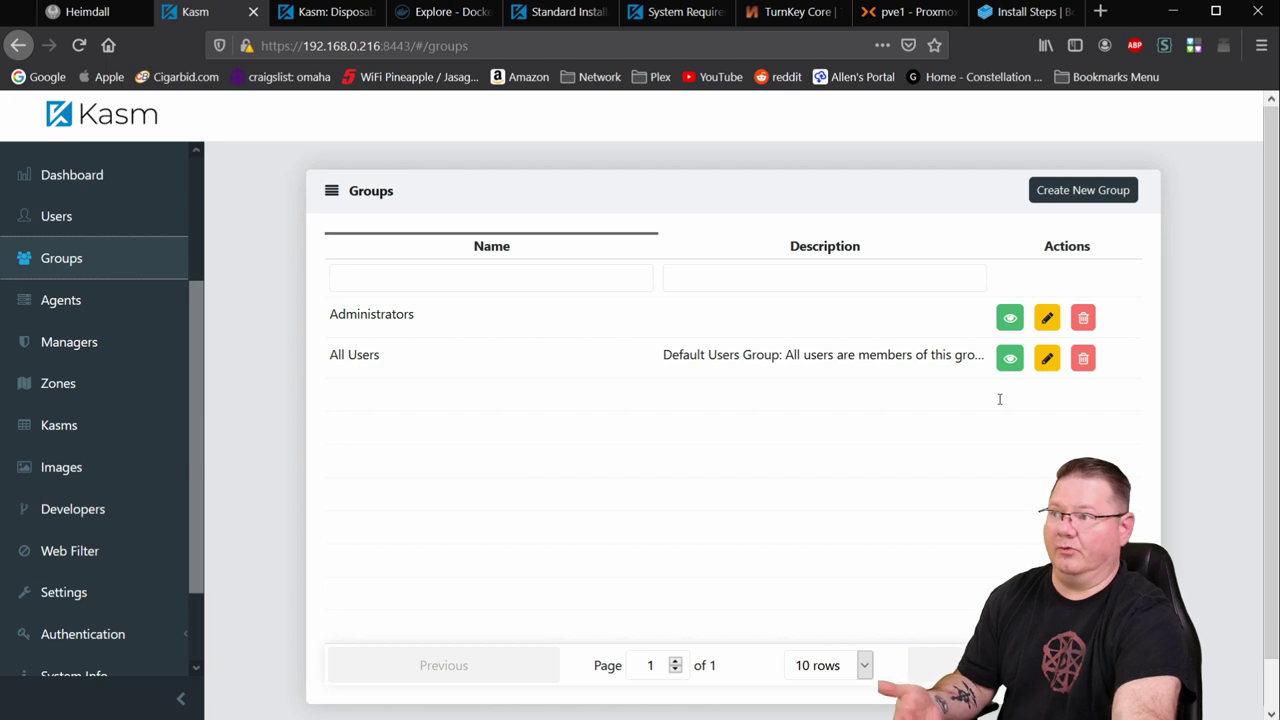
Review the All Users group's editor and properties without making changes
click(1047, 359)
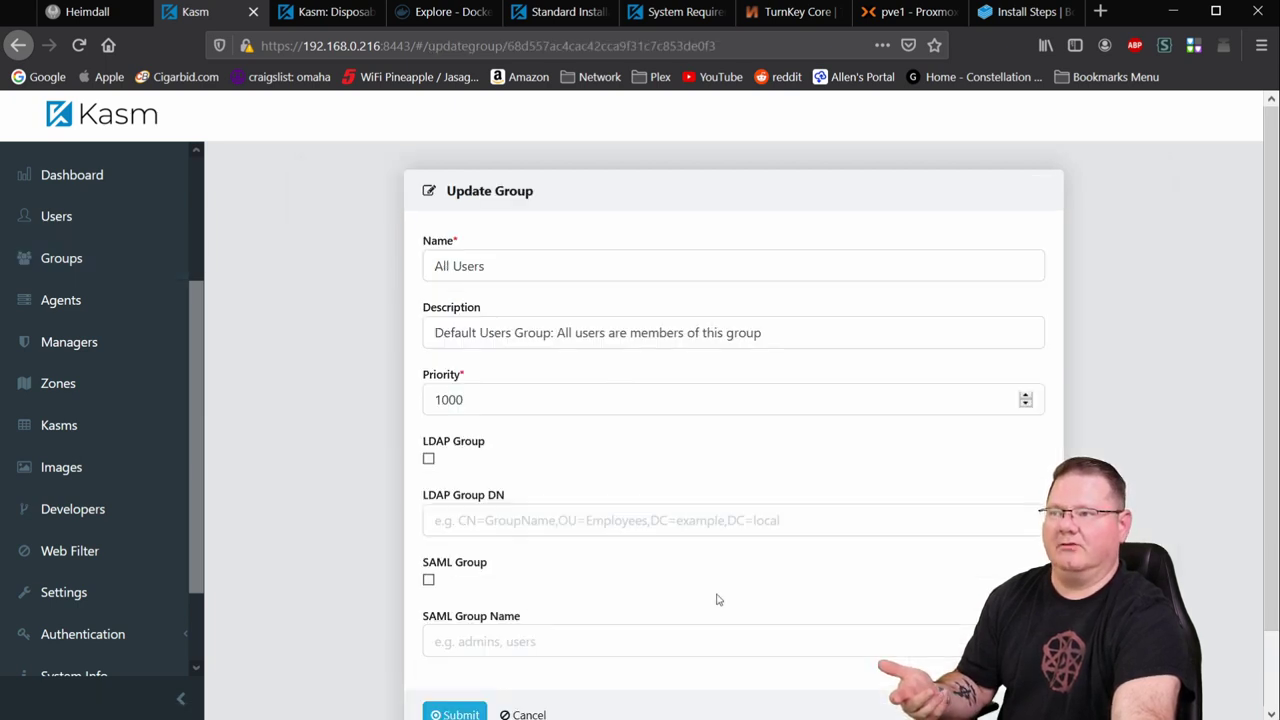
click(506, 712)
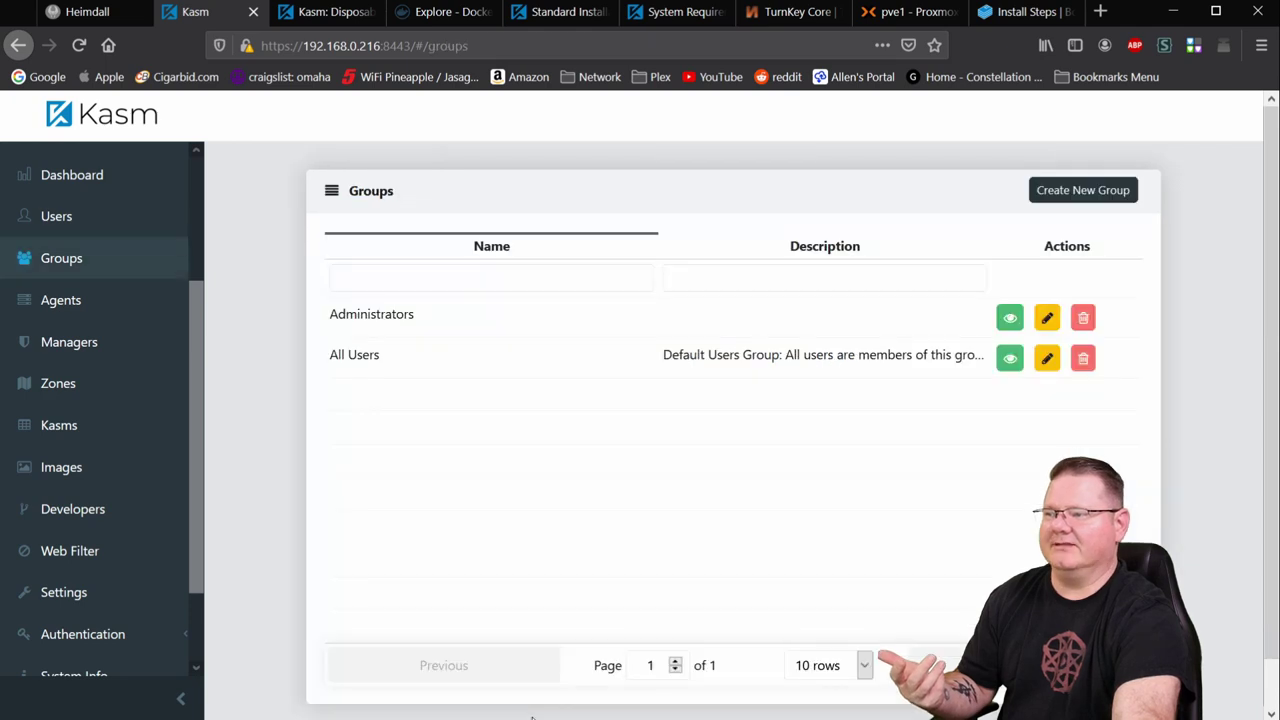
click(1009, 360)
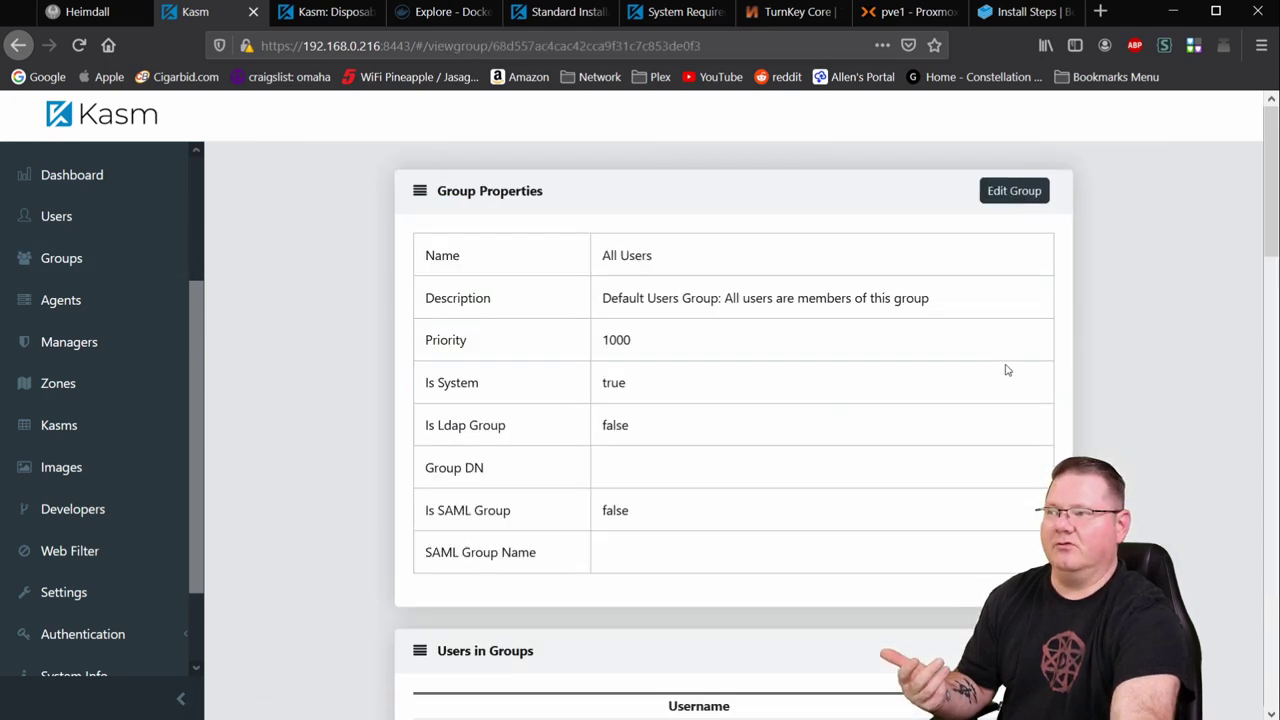
scroll(630, 410, down, 2)
scroll(641, 414, down, 6)
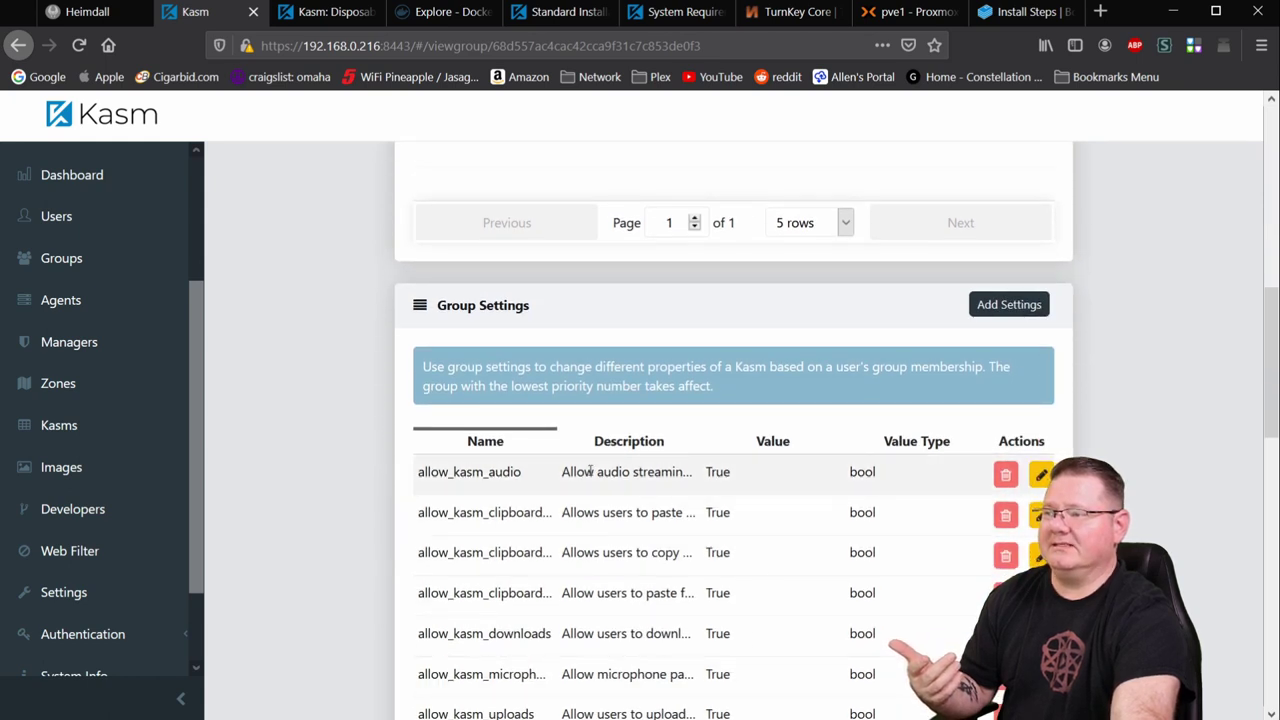
scroll(706, 503, down, 4)
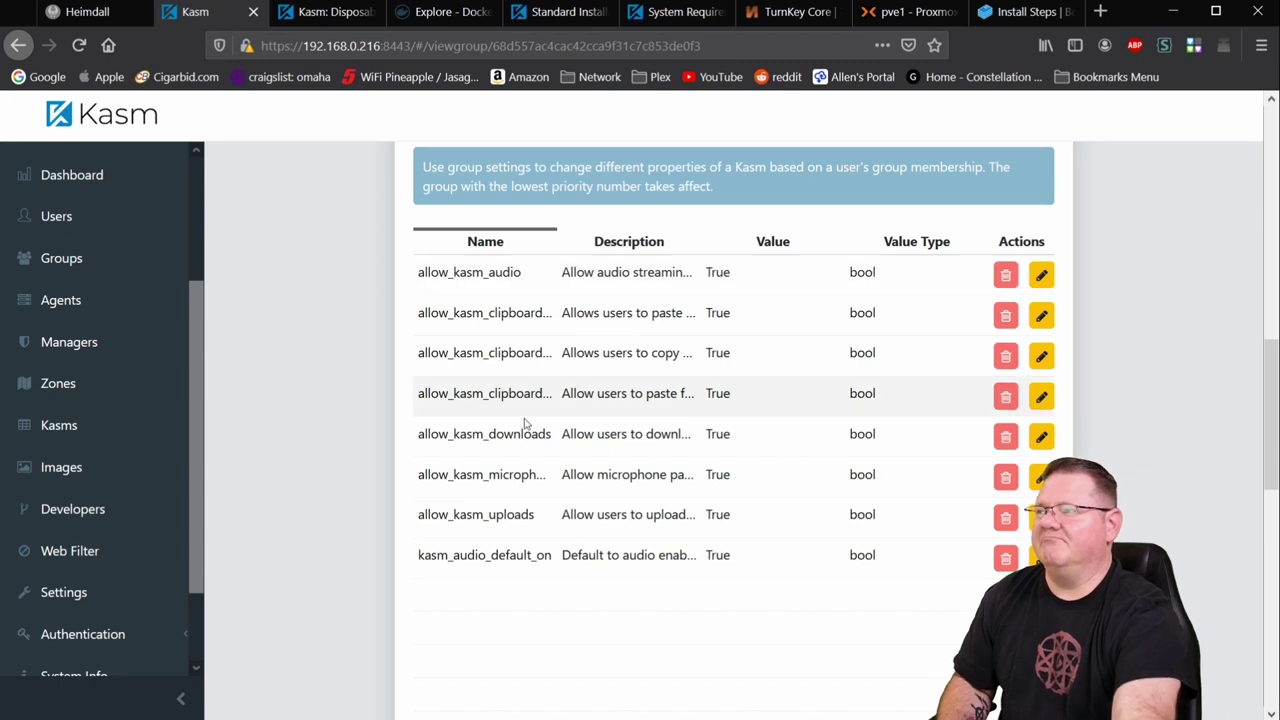
scroll(486, 476, up, 5)
scroll(472, 441, up, 4)
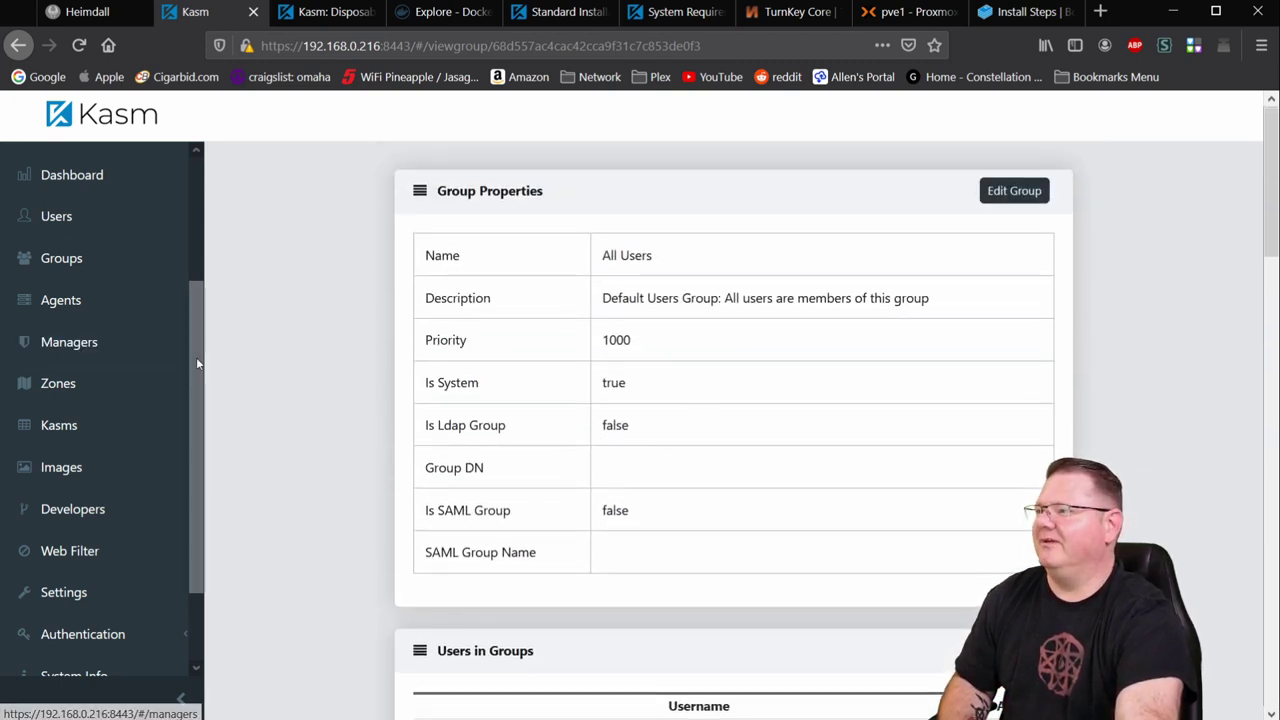
drag(196, 357, 191, 206)
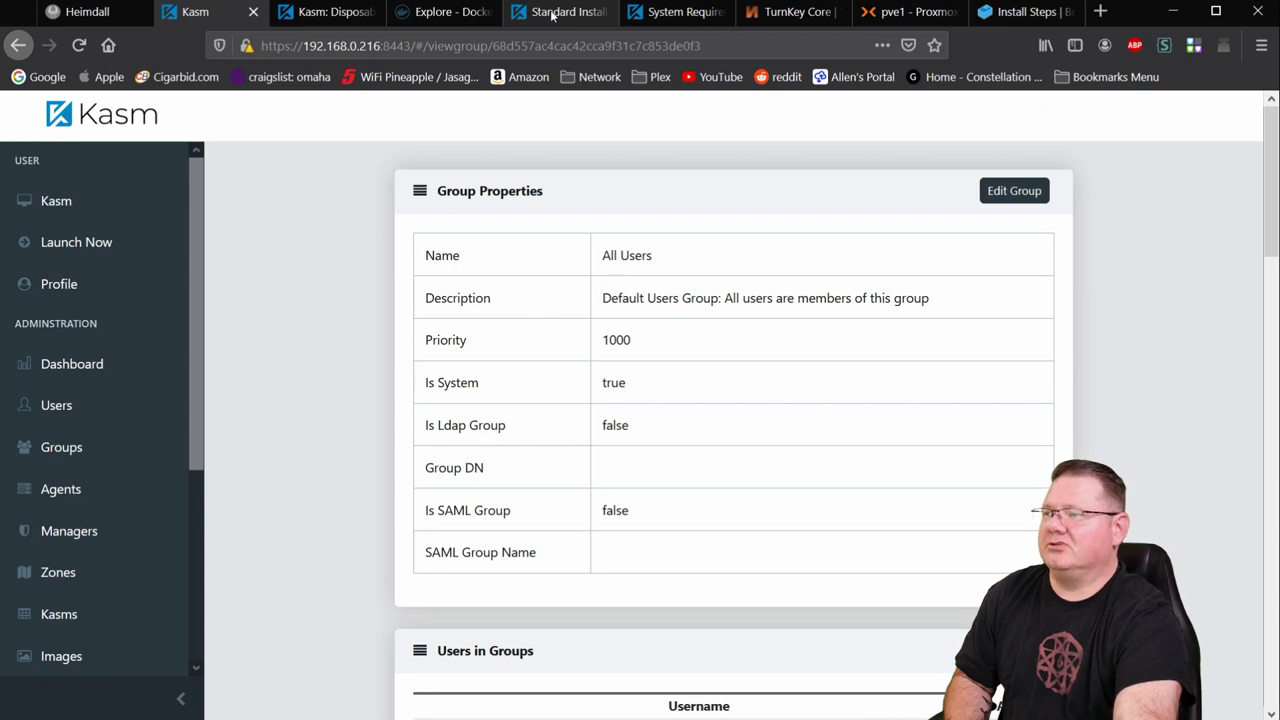
Log out of Kasm and close the Kasm browser tab
scroll(200, 300, down, 2)
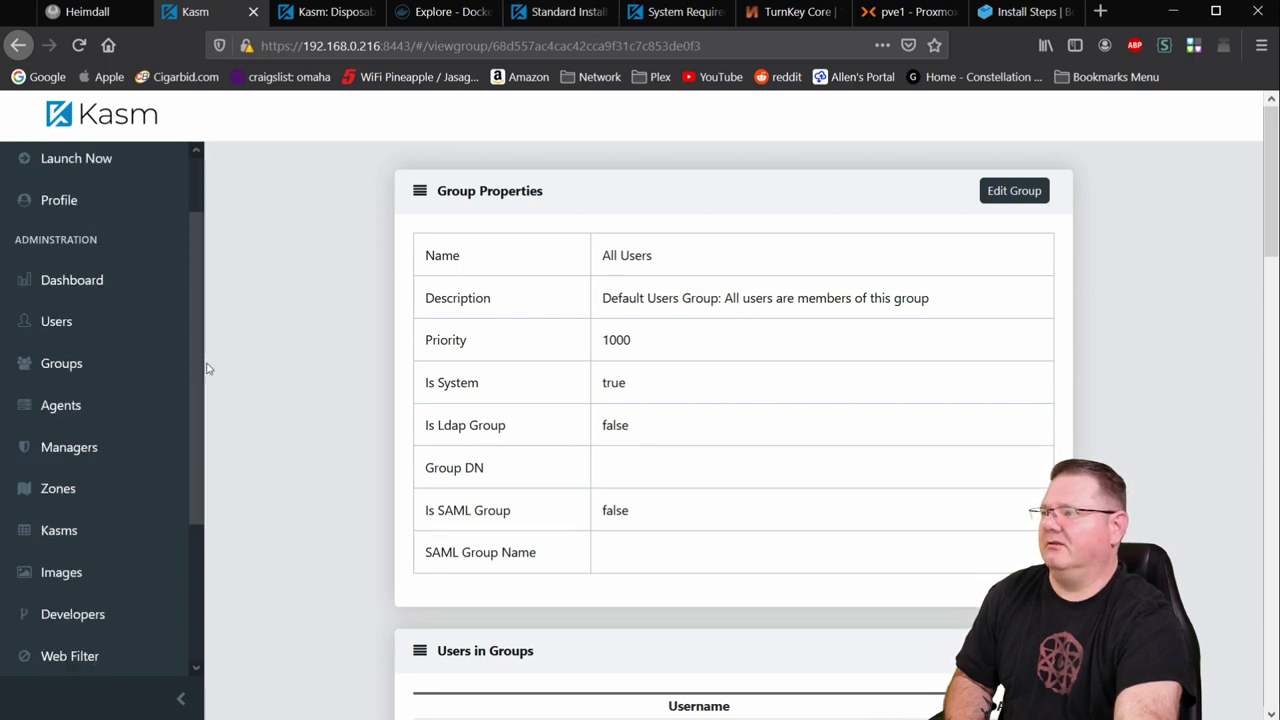
scroll(182, 587, down, 5)
click(80, 660)
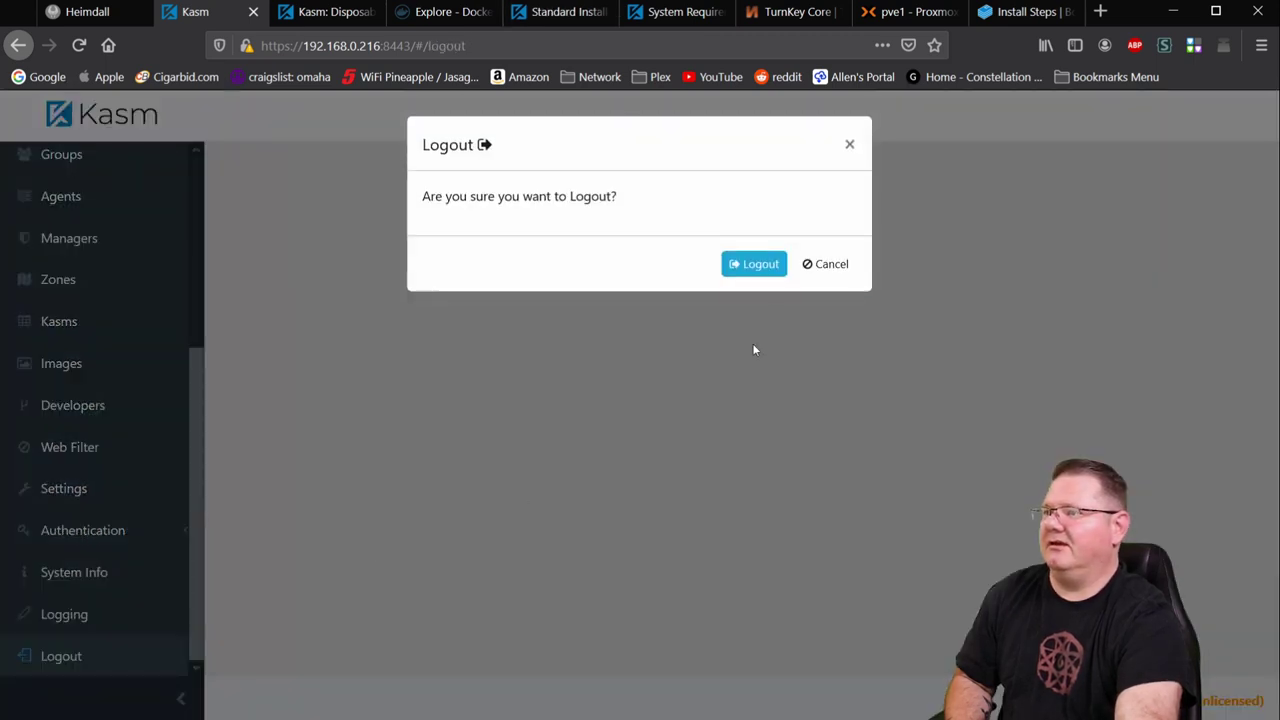
click(758, 265)
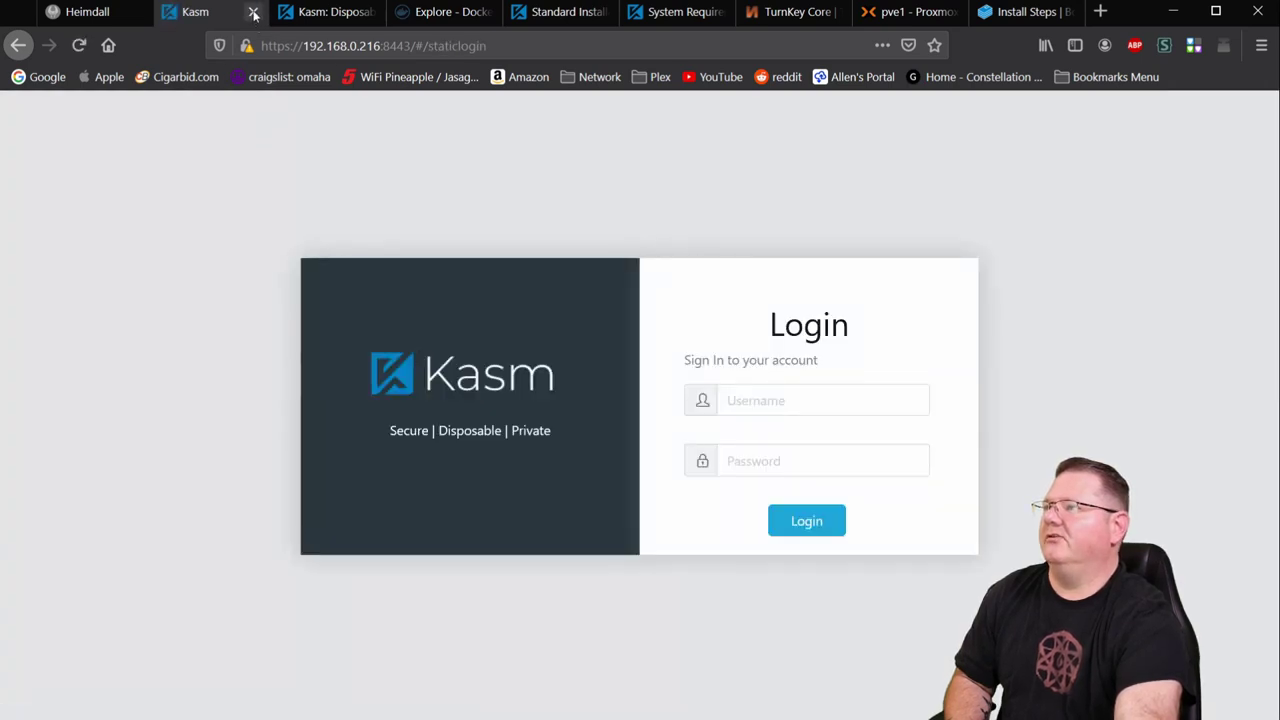
click(253, 13)
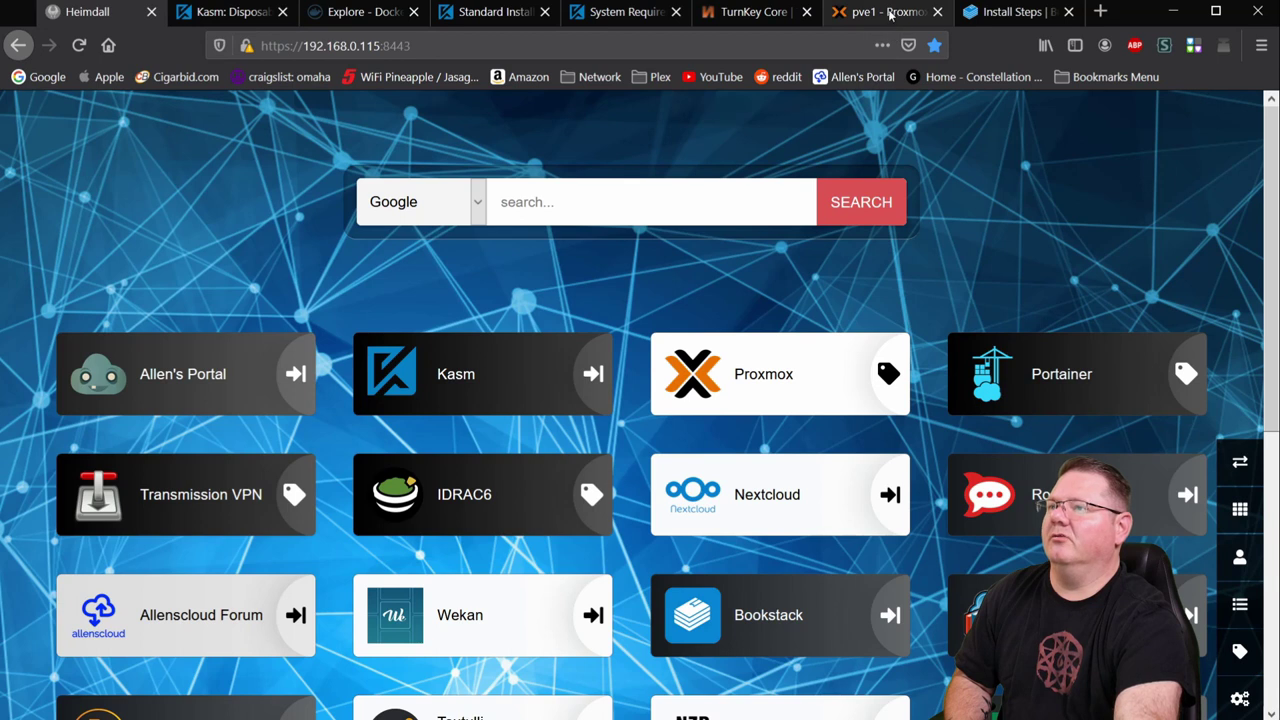
Shut down container 105 (KasmTKL4) in Proxmox, then return to the Kasm installation docs
click(889, 13)
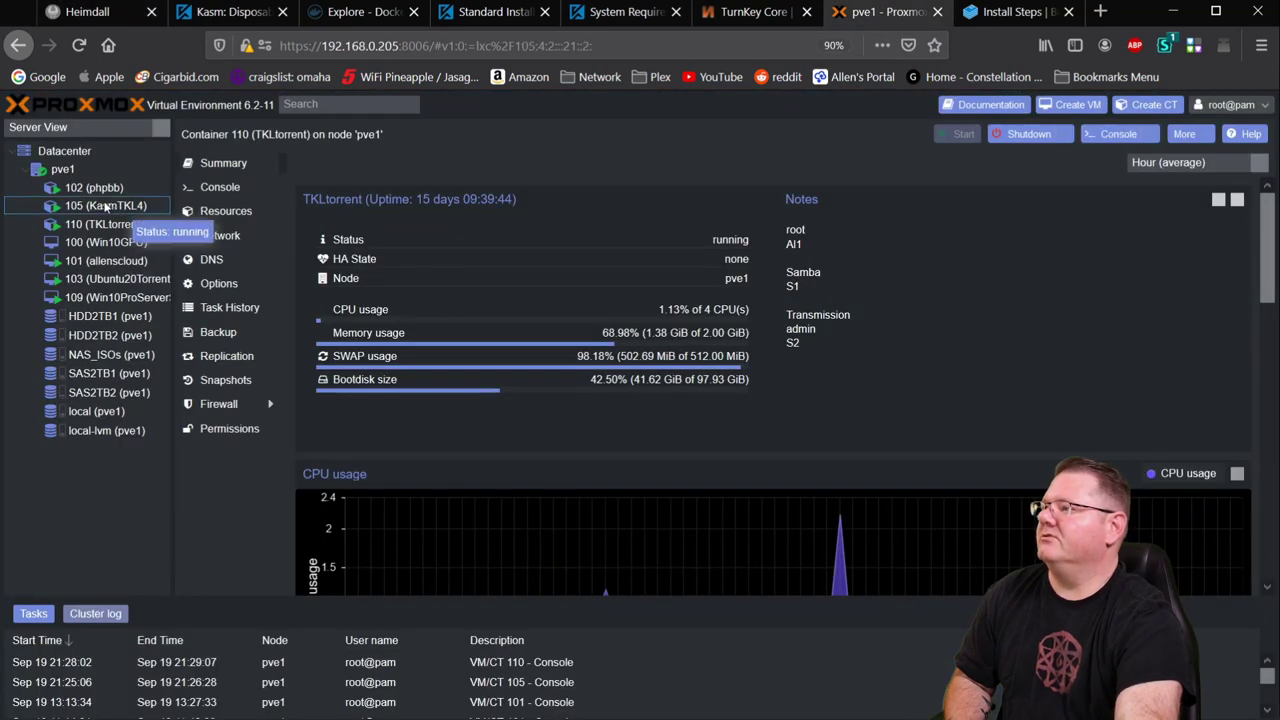
click(105, 206)
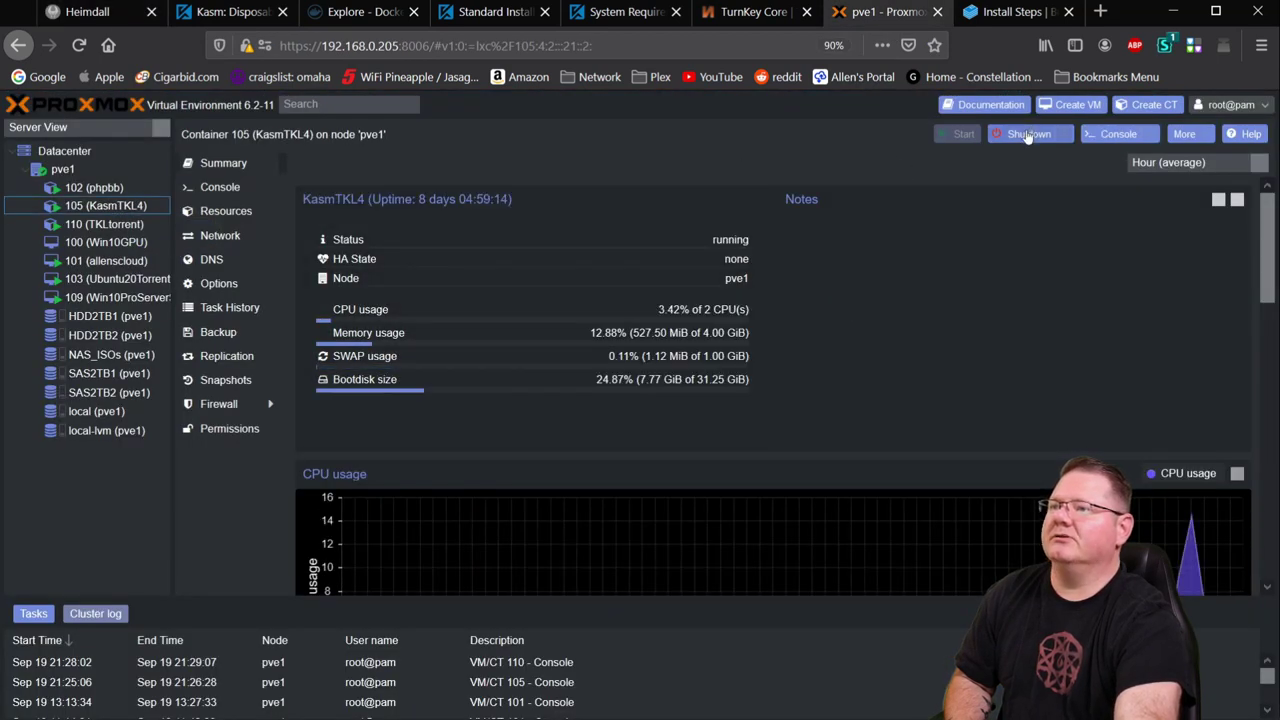
click(1027, 135)
click(605, 443)
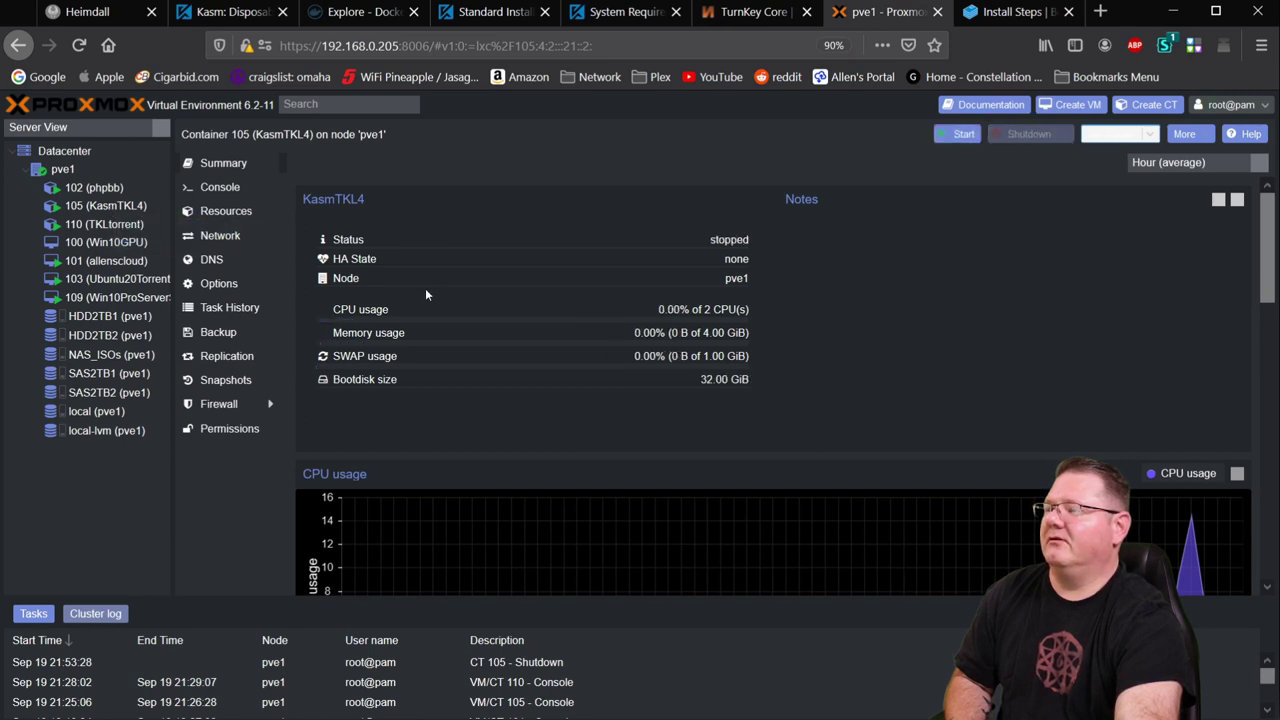
click(476, 13)
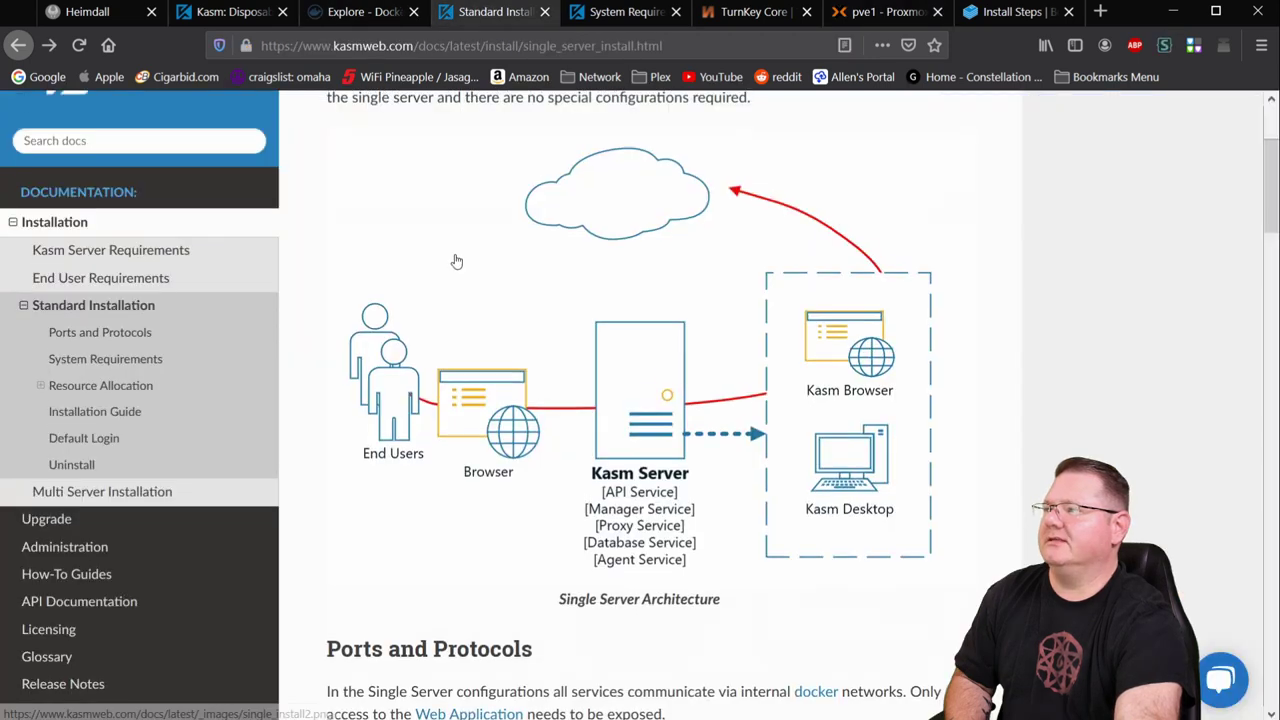
scroll(452, 256, up, 3)
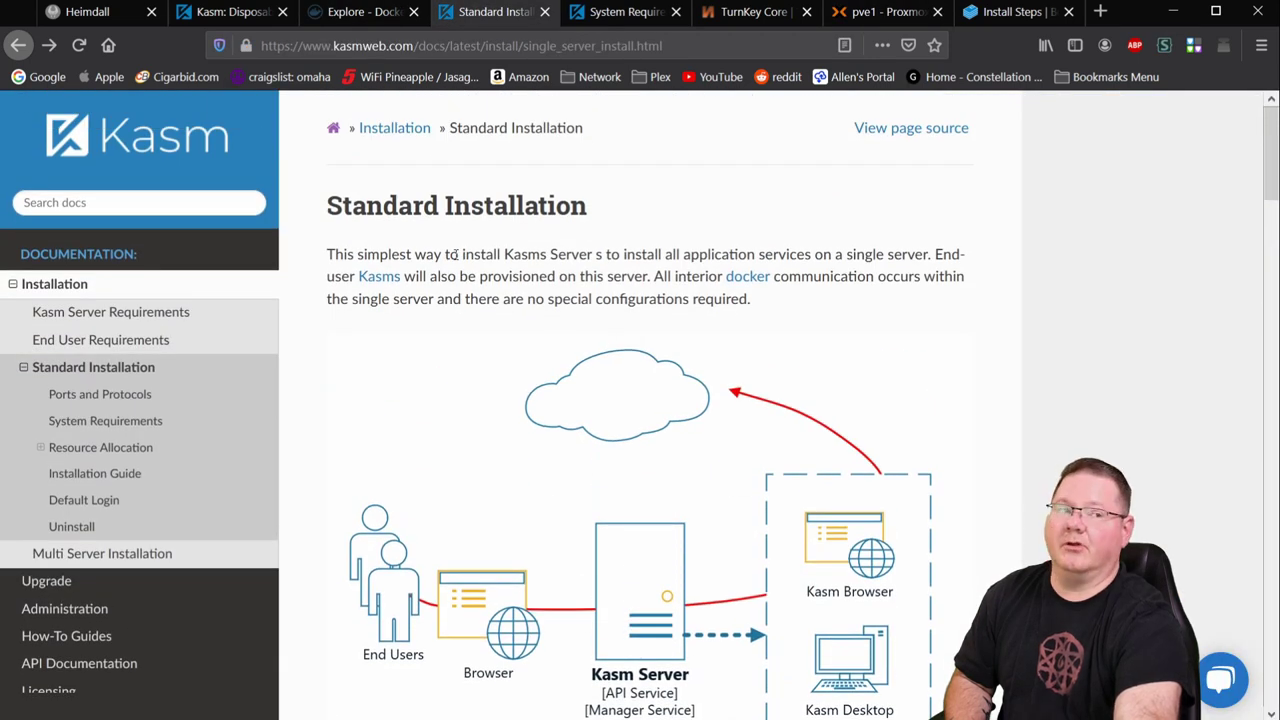
scroll(540, 390, down, 3)
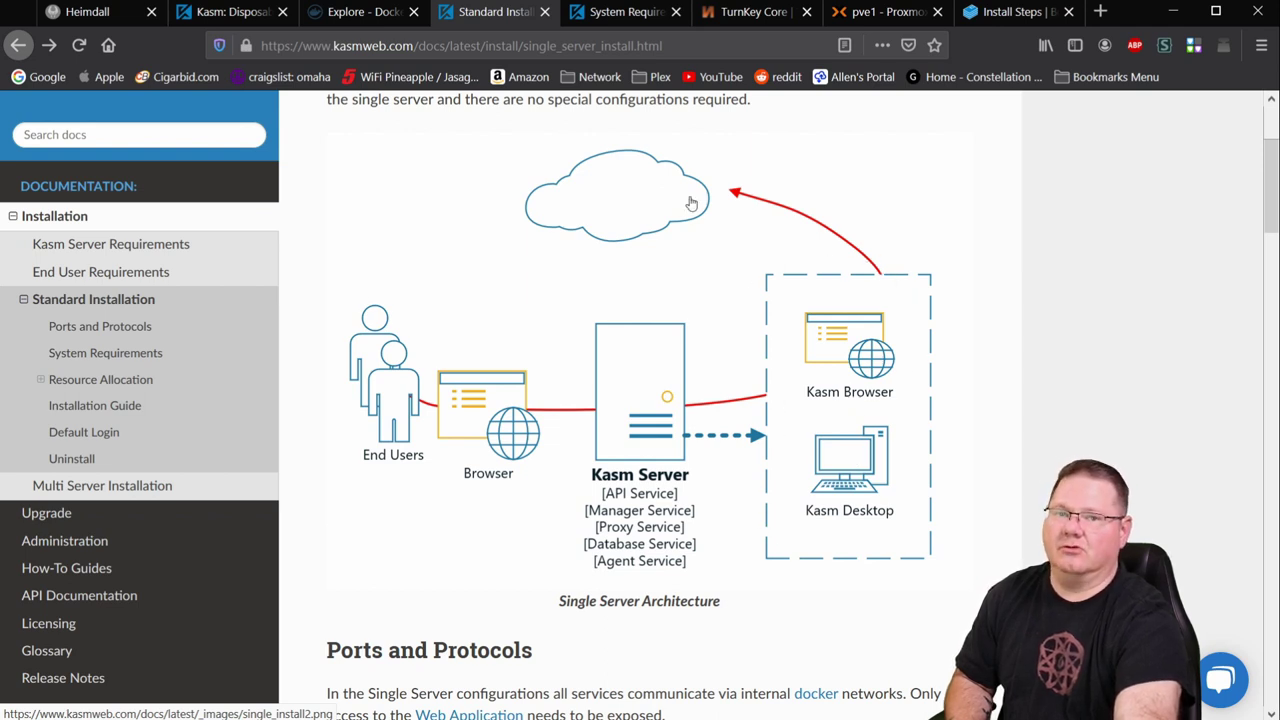
scroll(694, 383, down, 3)
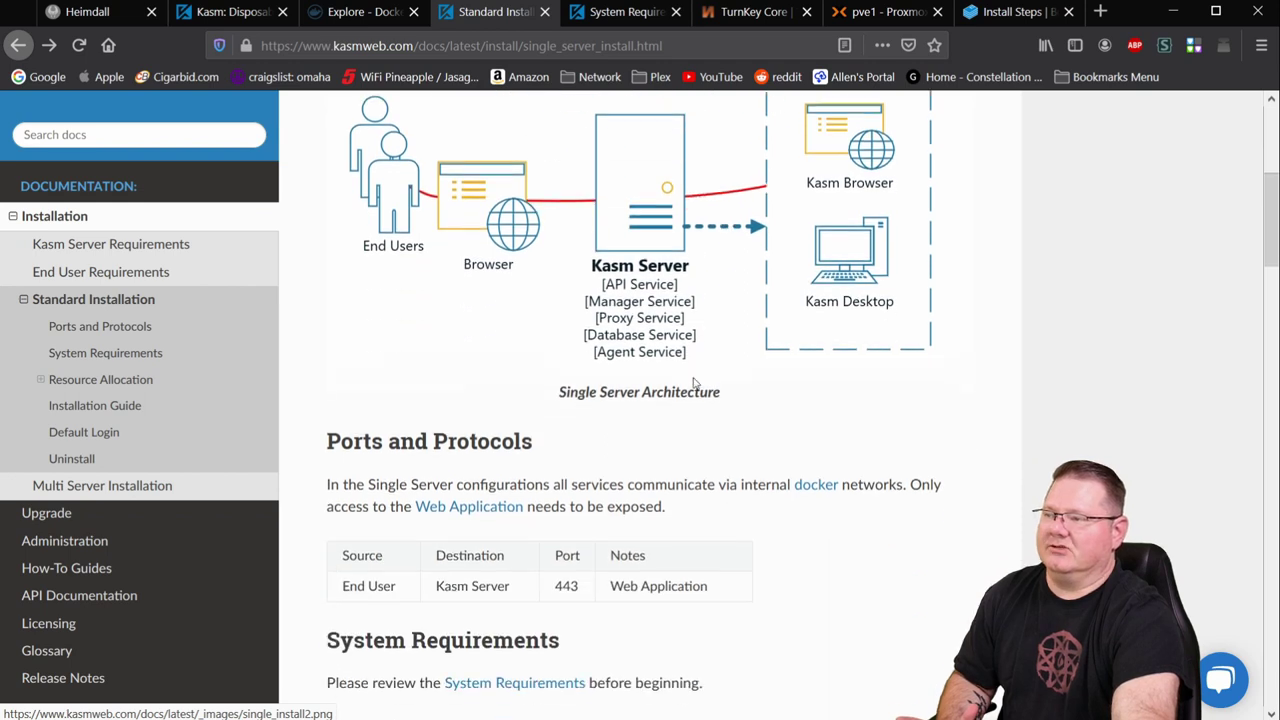
scroll(694, 383, down, 2)
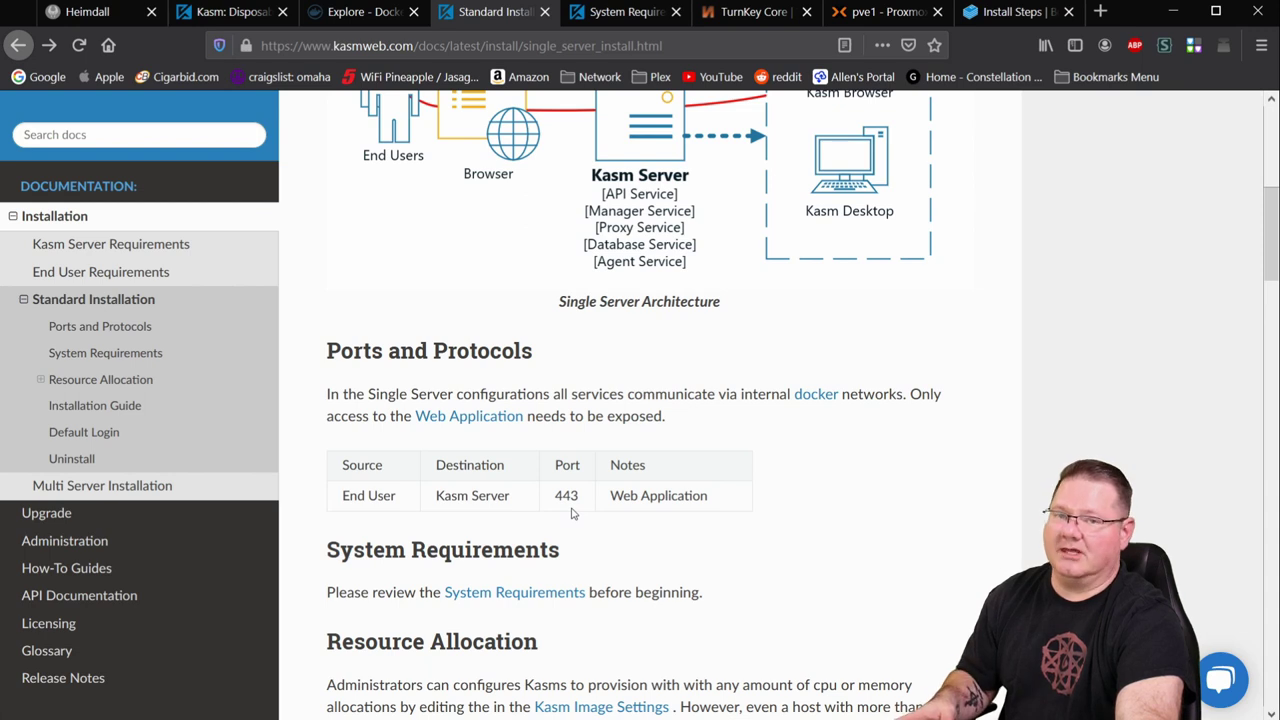
scroll(812, 508, down, 3)
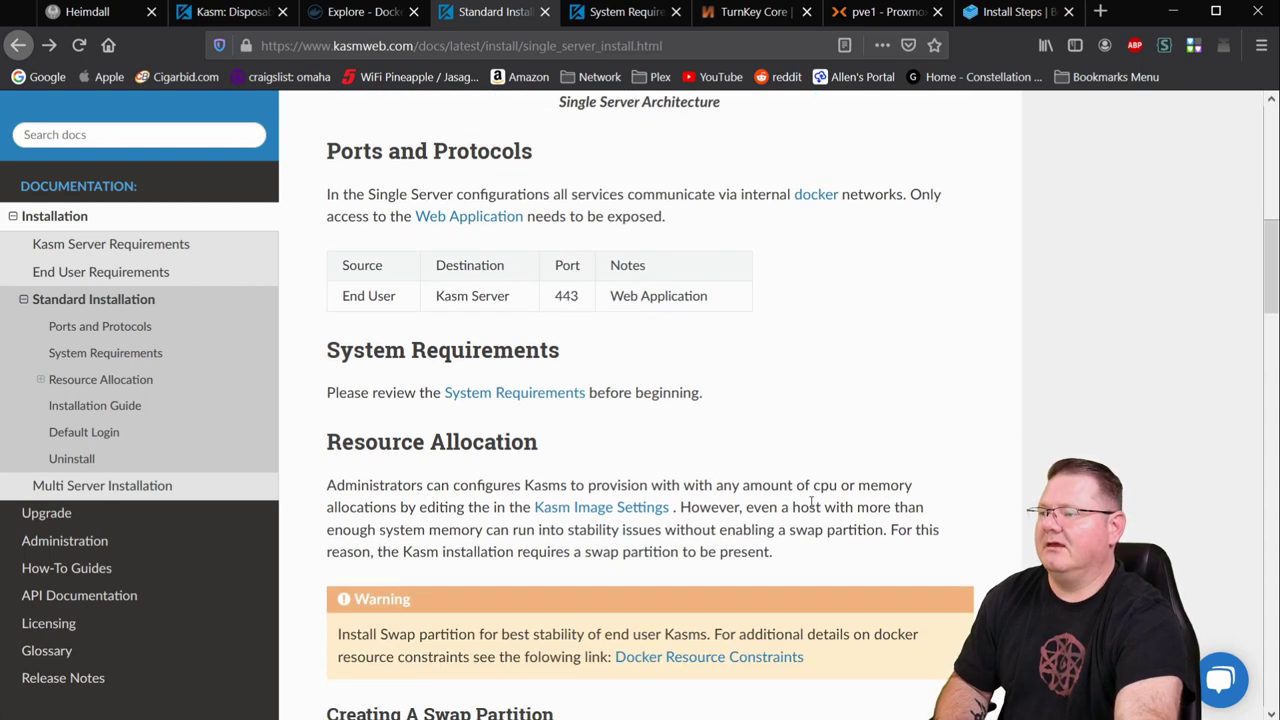
scroll(812, 508, down, 4)
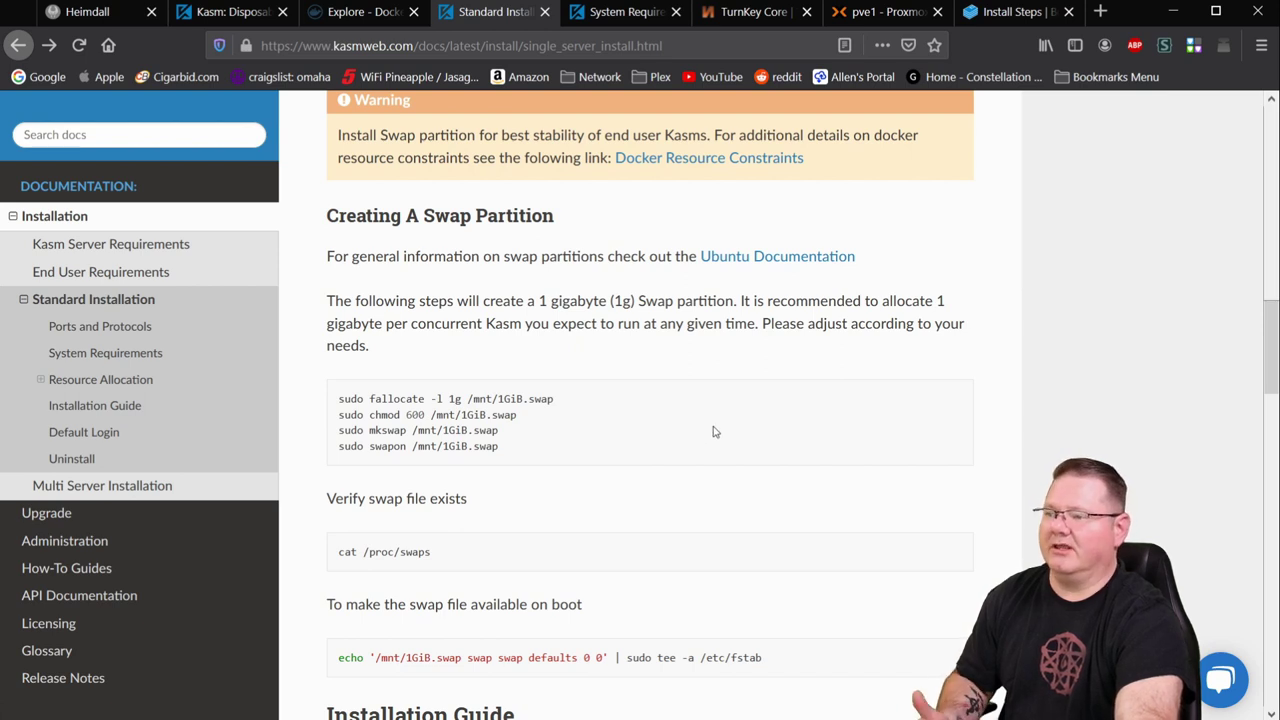
scroll(715, 432, down, 3)
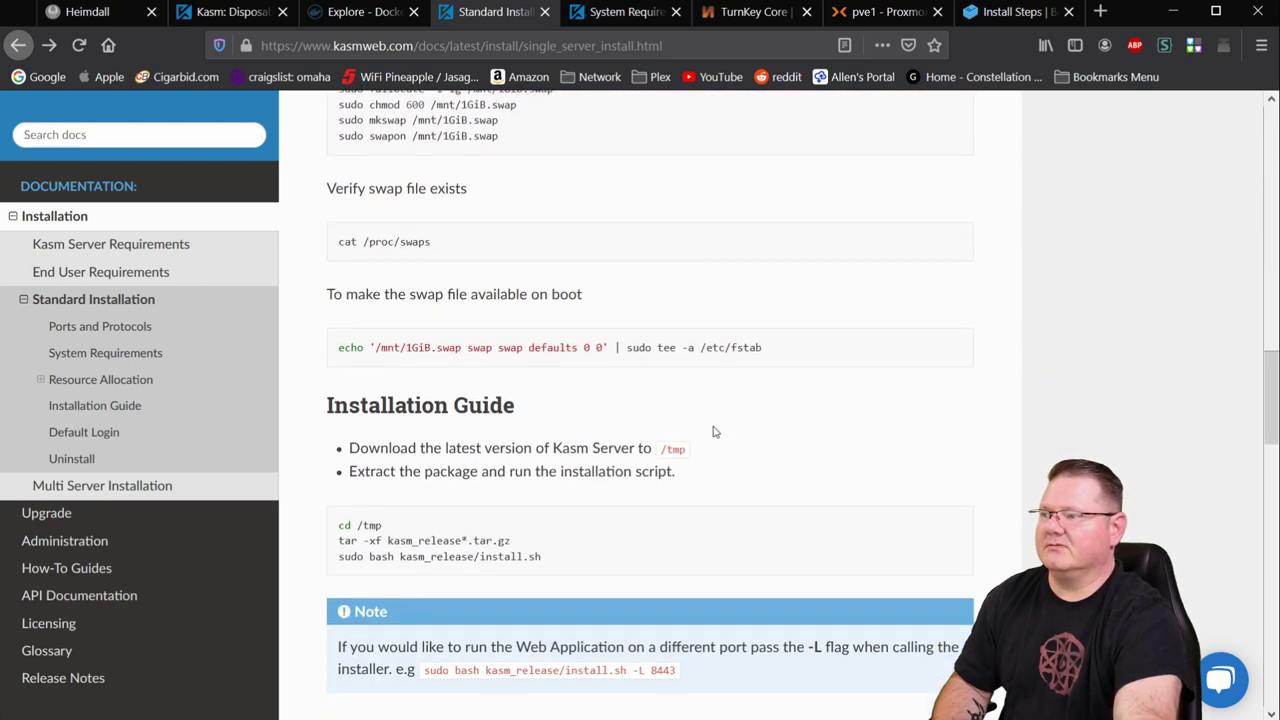
scroll(715, 432, down, 2)
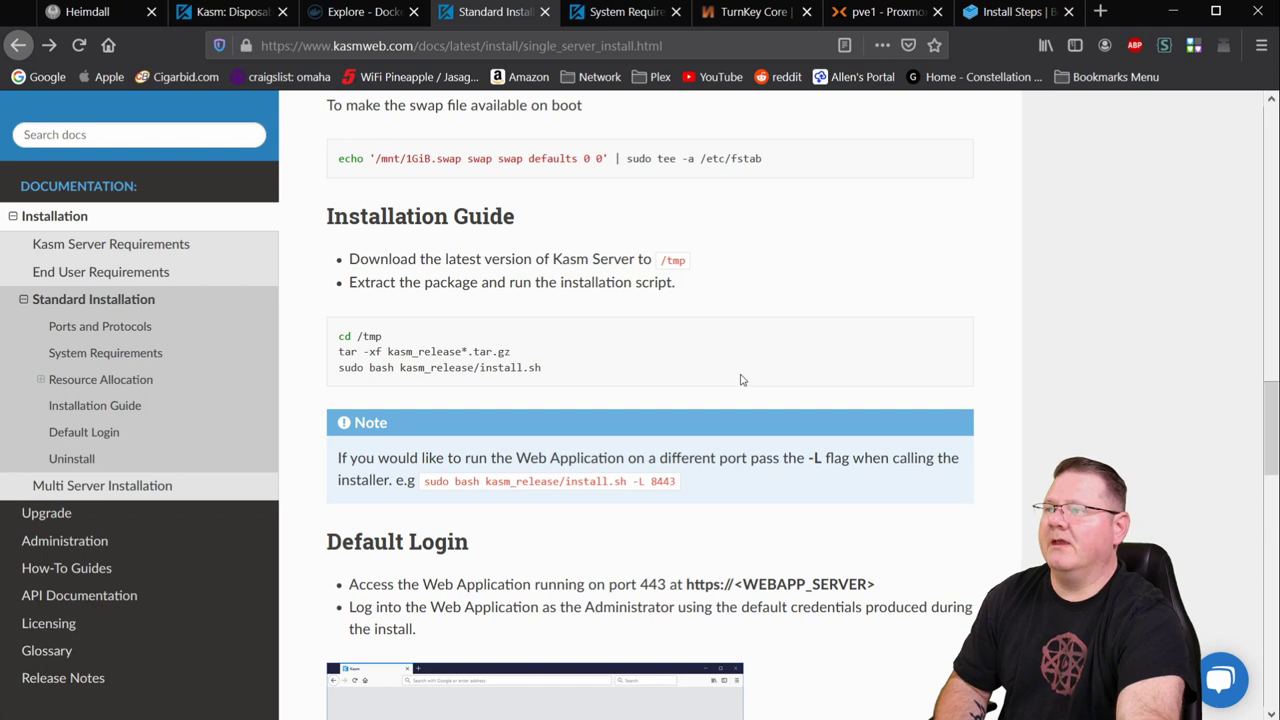
scroll(637, 414, down, 5)
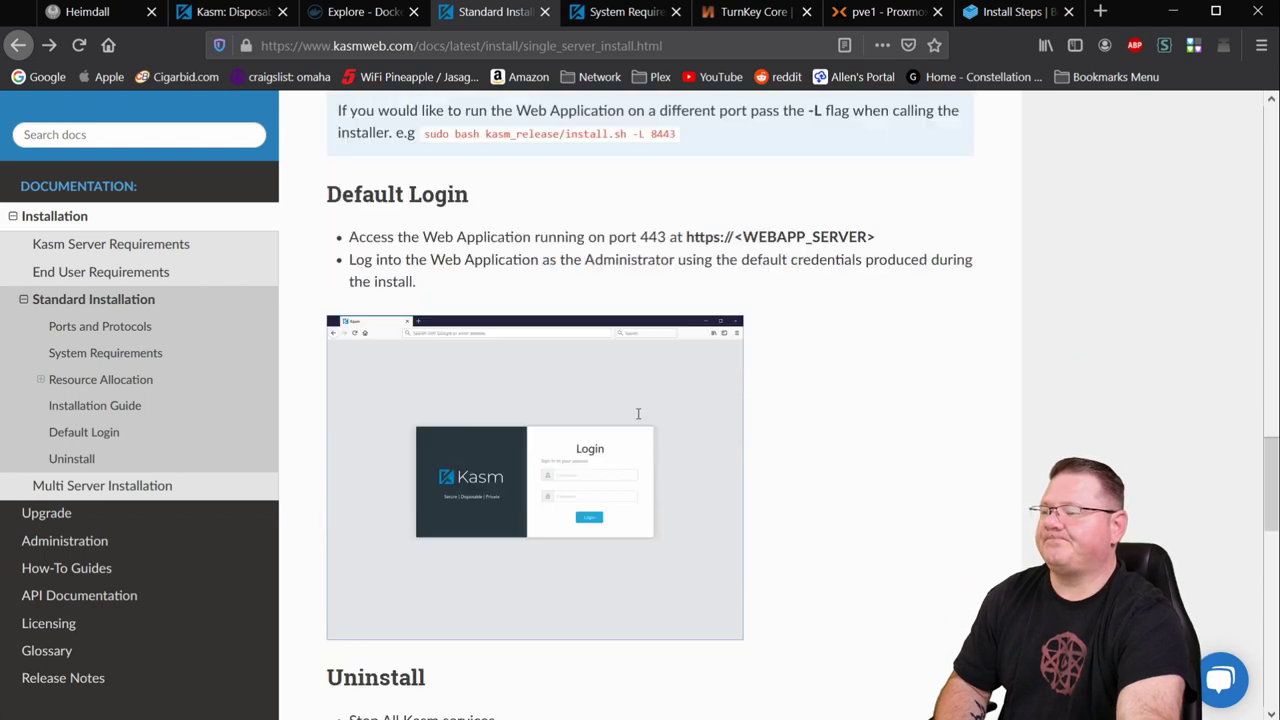
scroll(639, 421, up, 8)
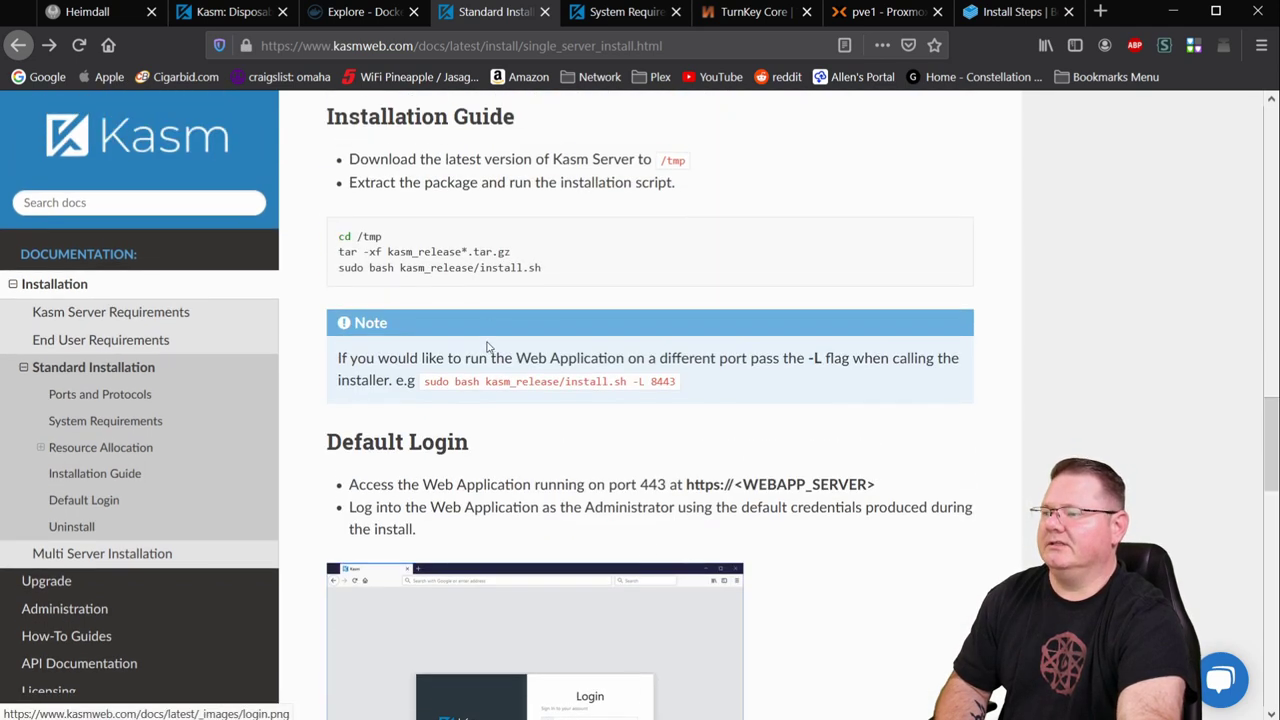
scroll(582, 407, up, 15)
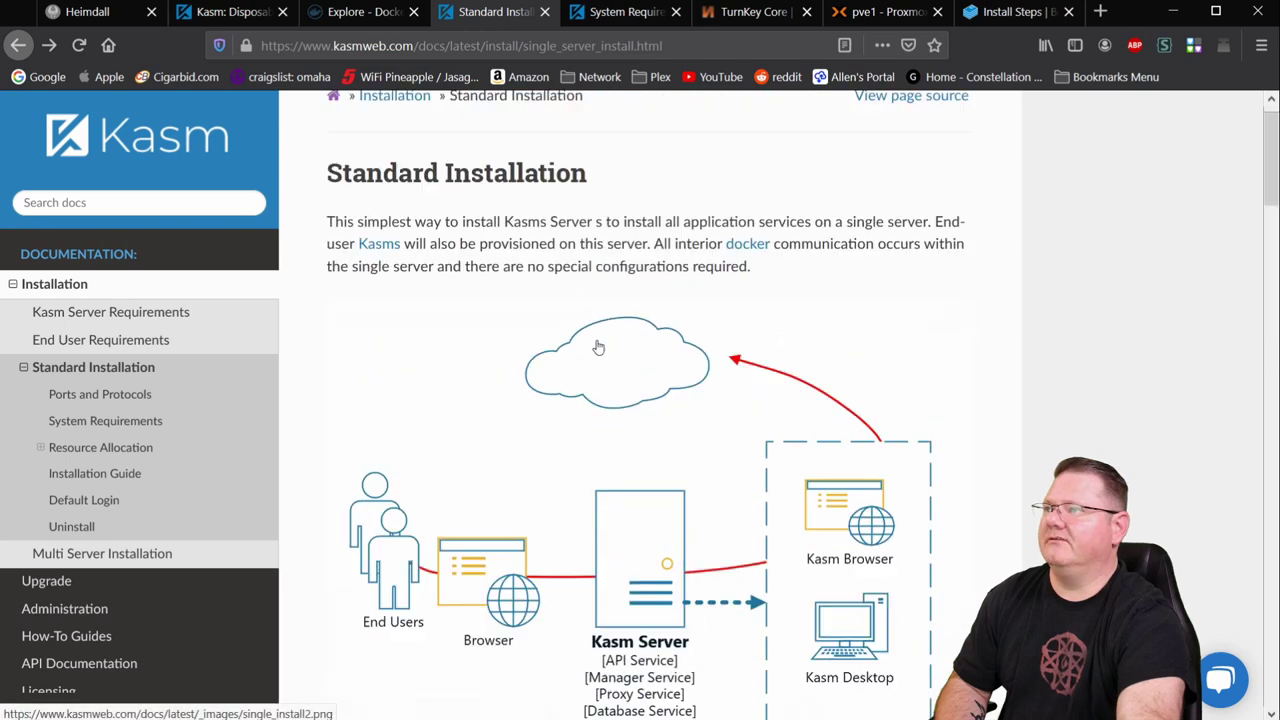
Review the System Requirements: supported OSes, minimum 2 cores, 4GB memory, 30GB SSD
click(627, 18)
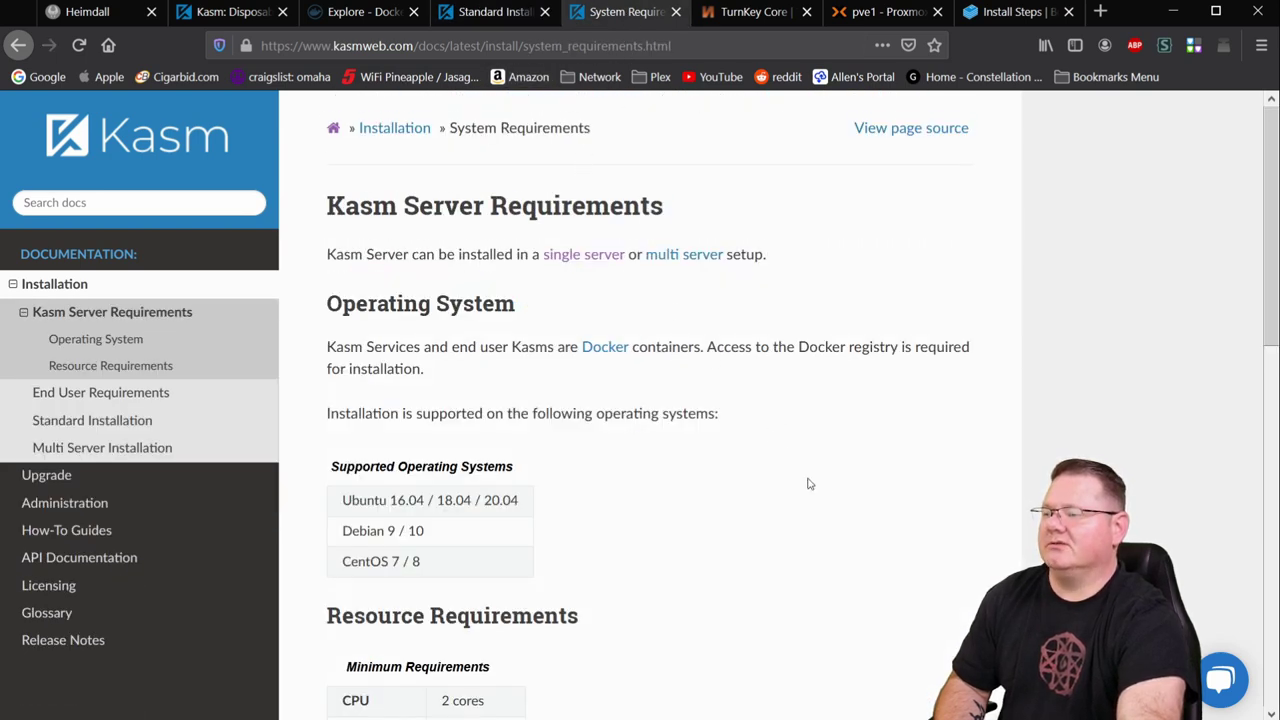
scroll(815, 481, down, 2)
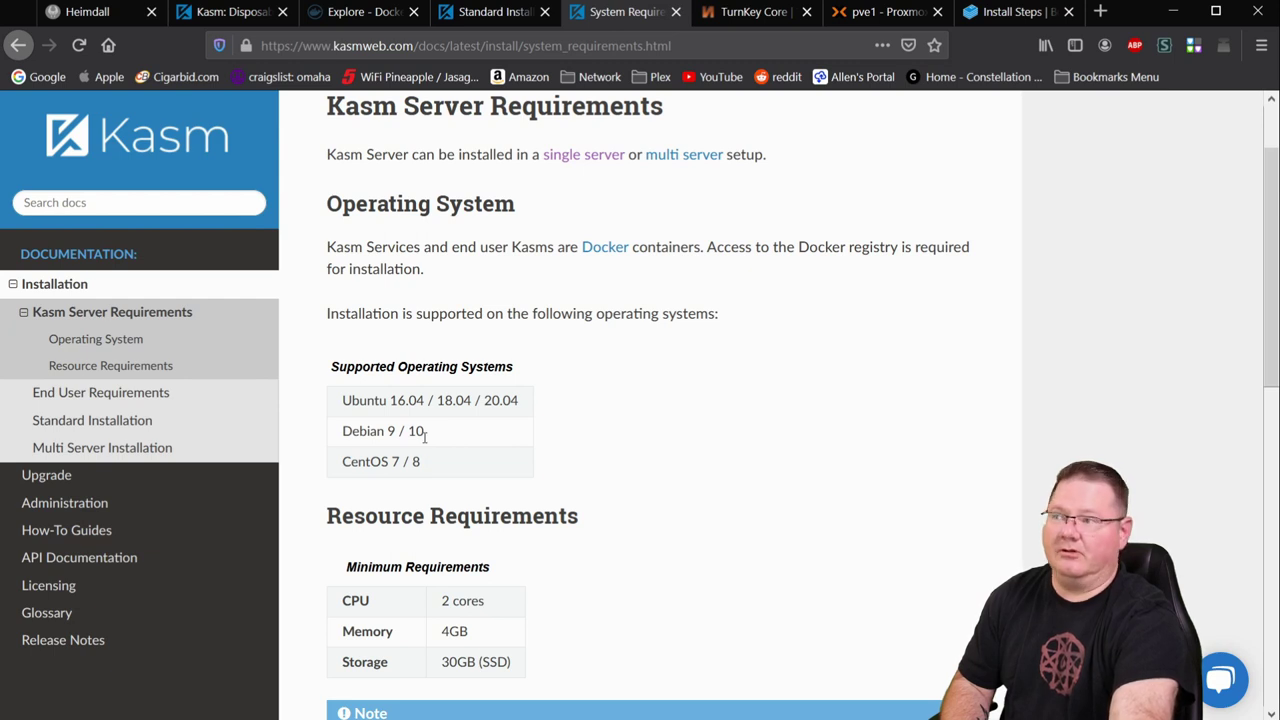
scroll(585, 456, down, 3)
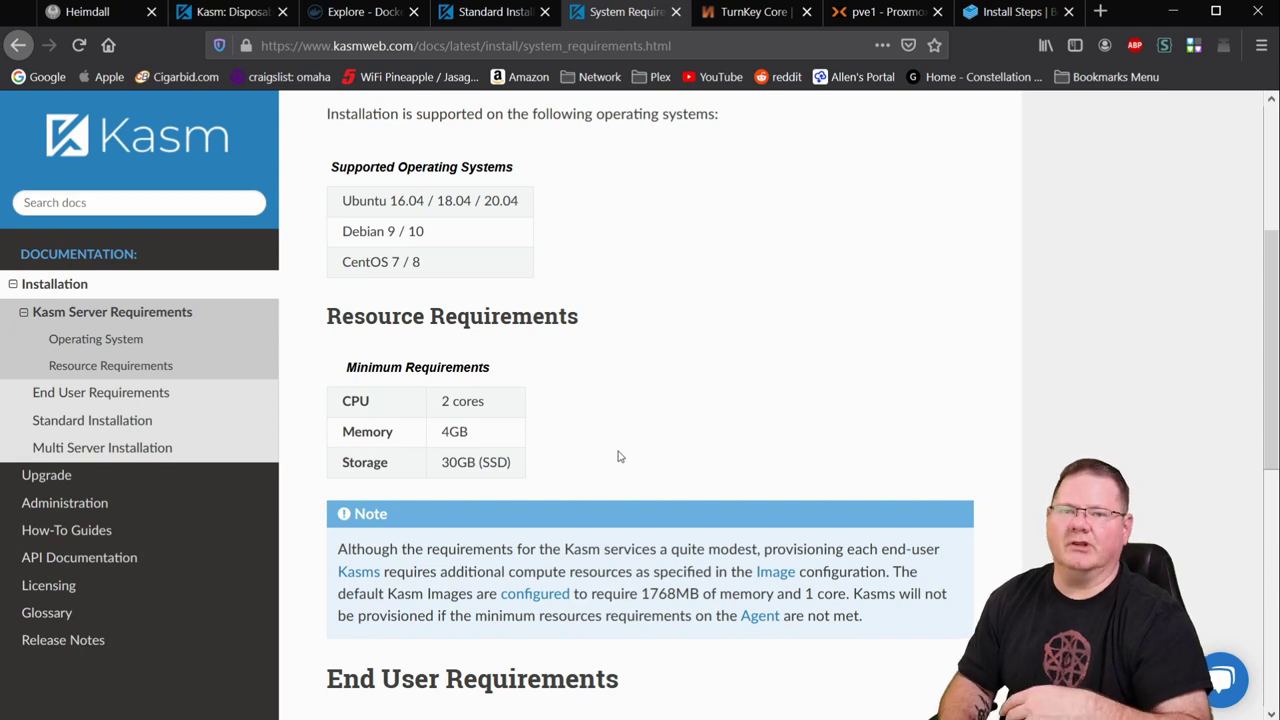
scroll(618, 456, down, 3)
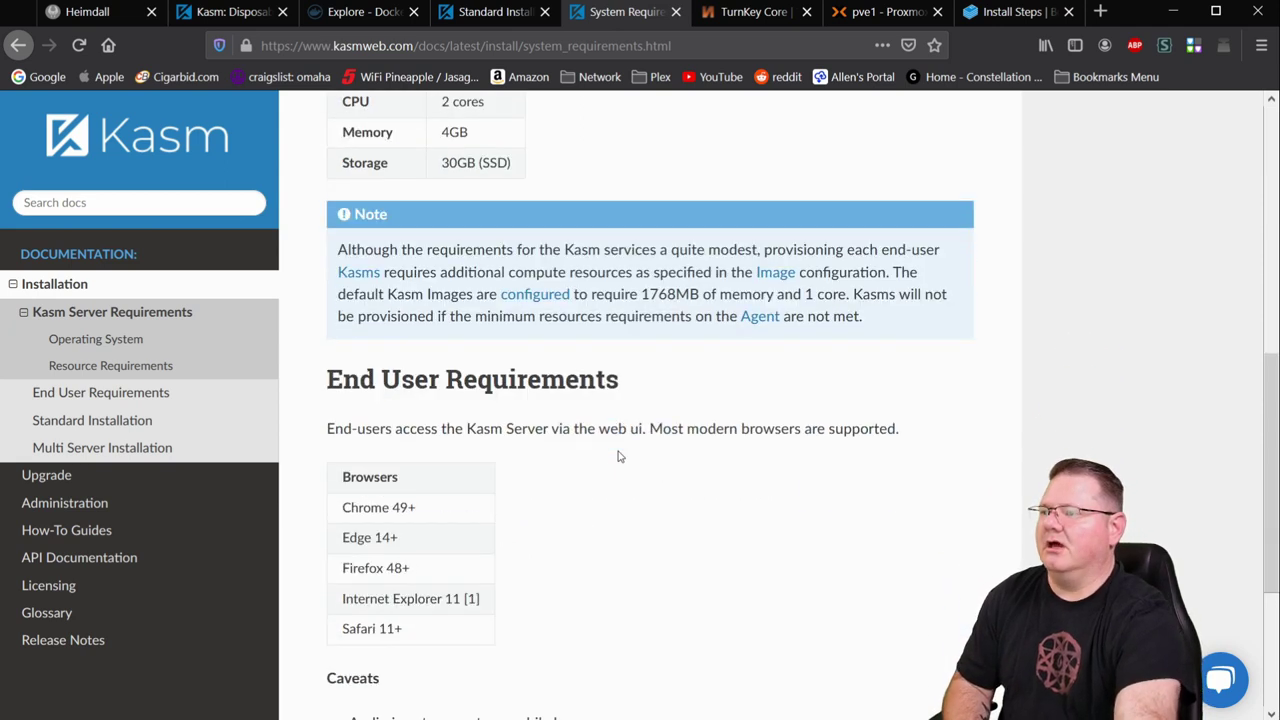
scroll(618, 456, down, 2)
scroll(618, 456, up, 9)
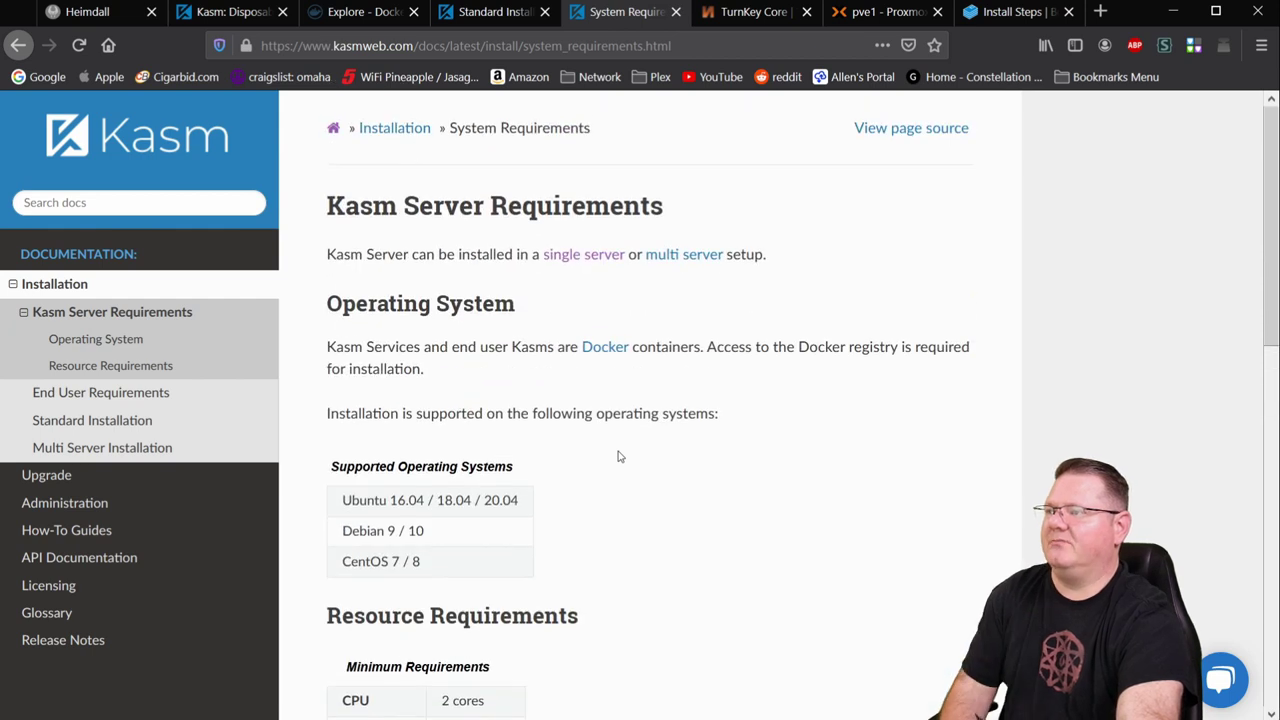
On the TurnKey Core page, highlight the 'Debian GNU/Linux 10' base listed under Features
click(755, 12)
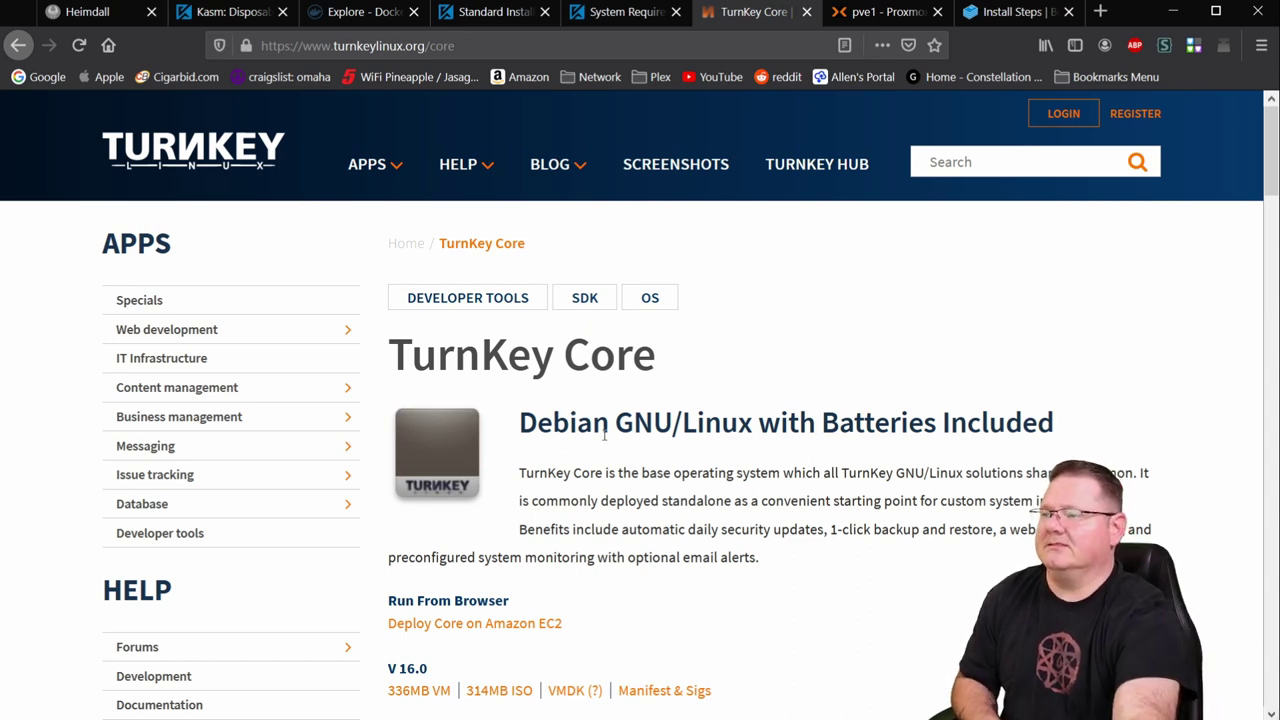
scroll(630, 460, down, 3)
scroll(684, 576, down, 3)
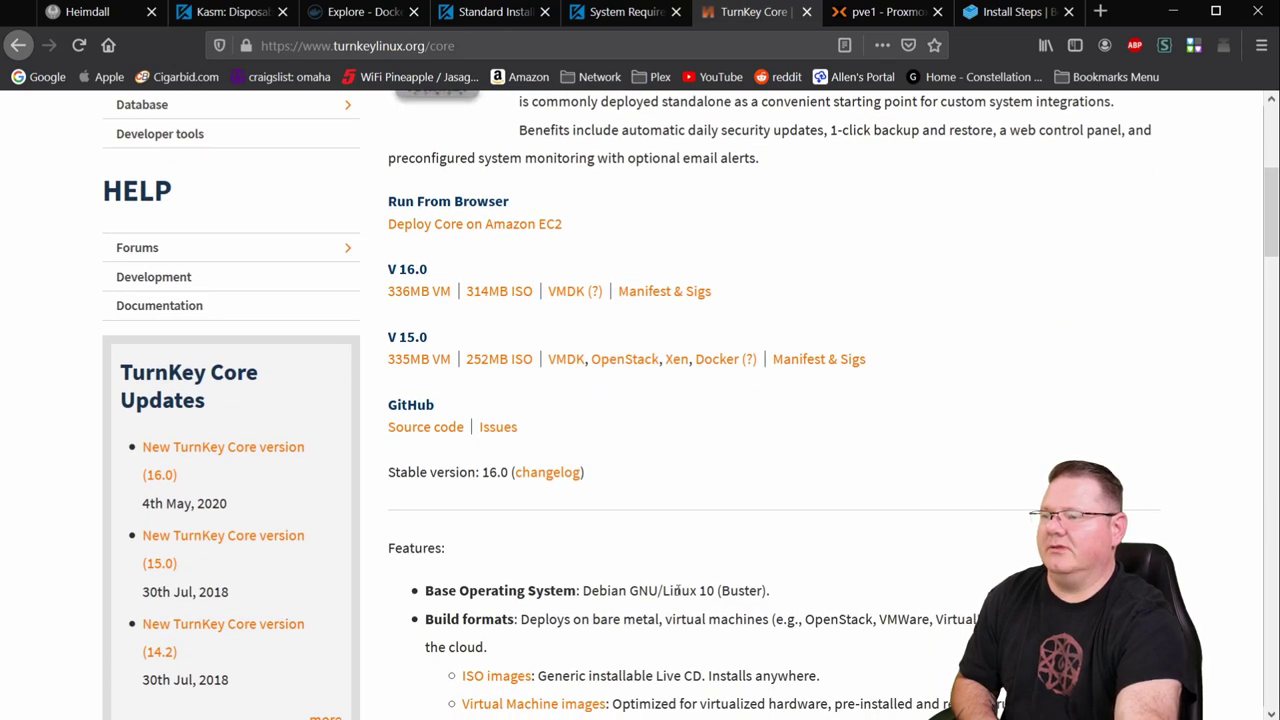
drag(717, 591, 580, 591)
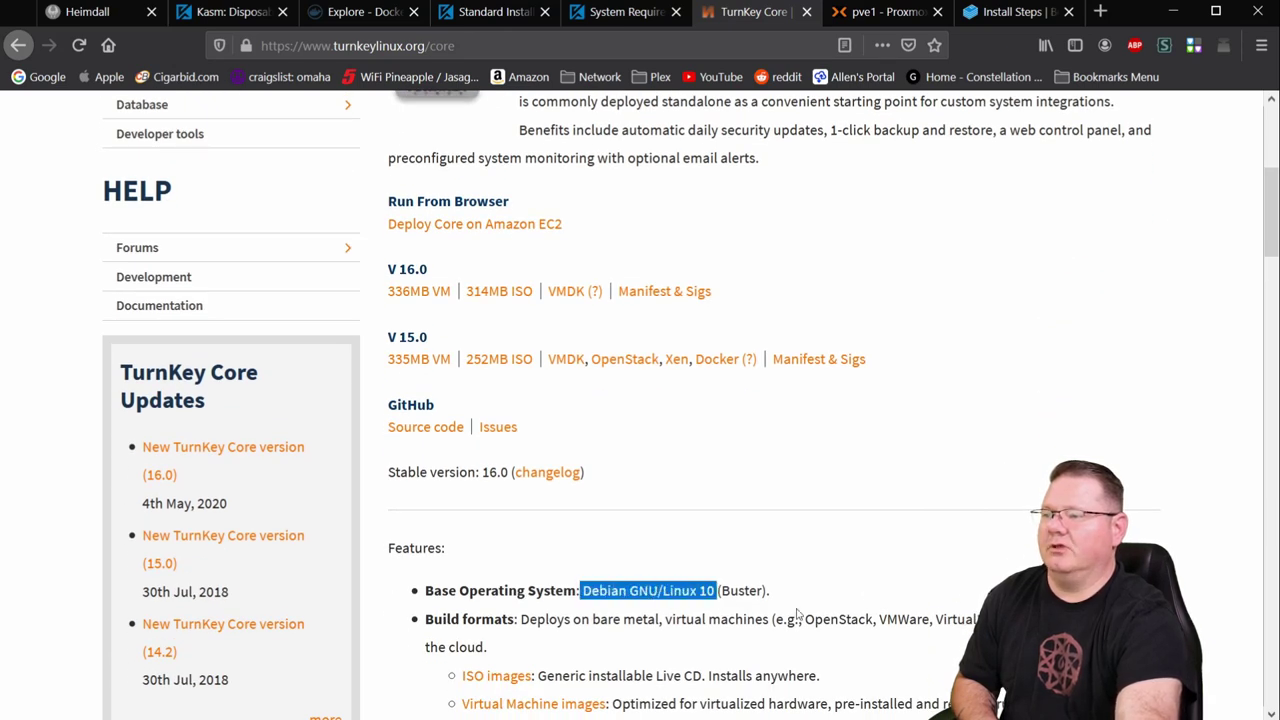
click(789, 540)
scroll(770, 500, up, 6)
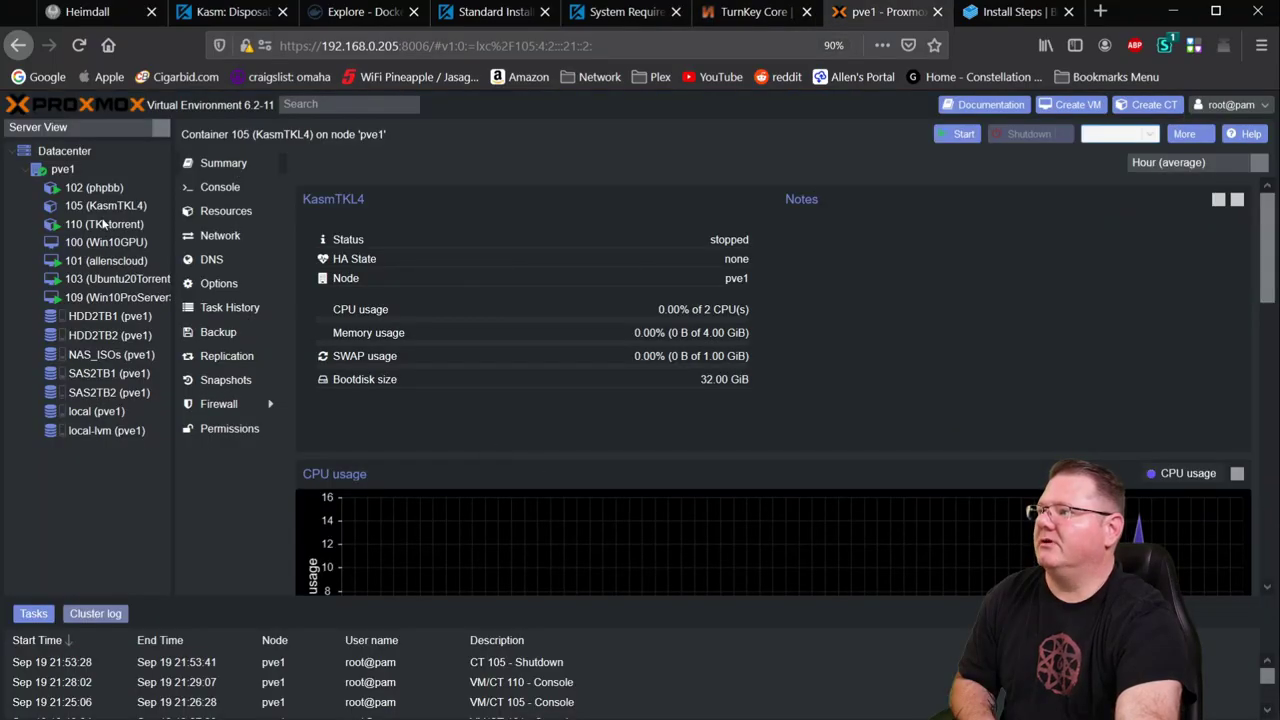
Select container 105 (KasmTKL4), then show the NAS_ISOs storage summary (27.04% of 2.69 TiB used)
click(102, 205)
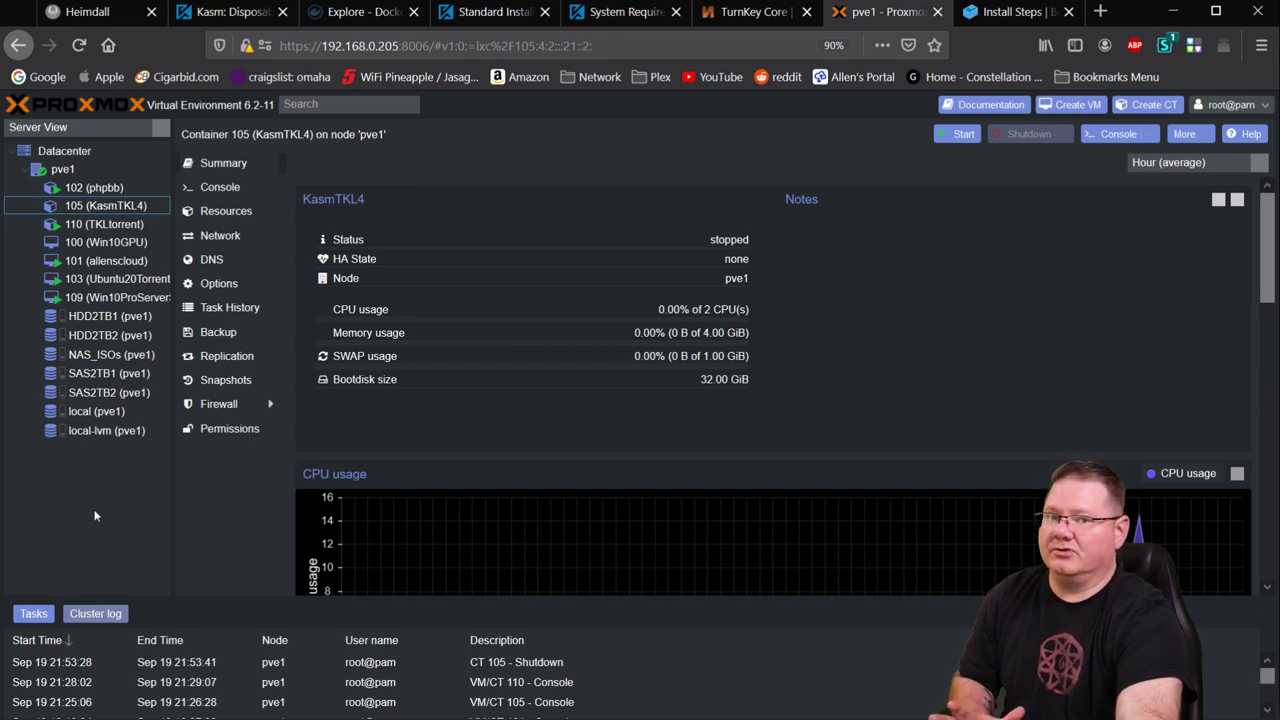
click(96, 356)
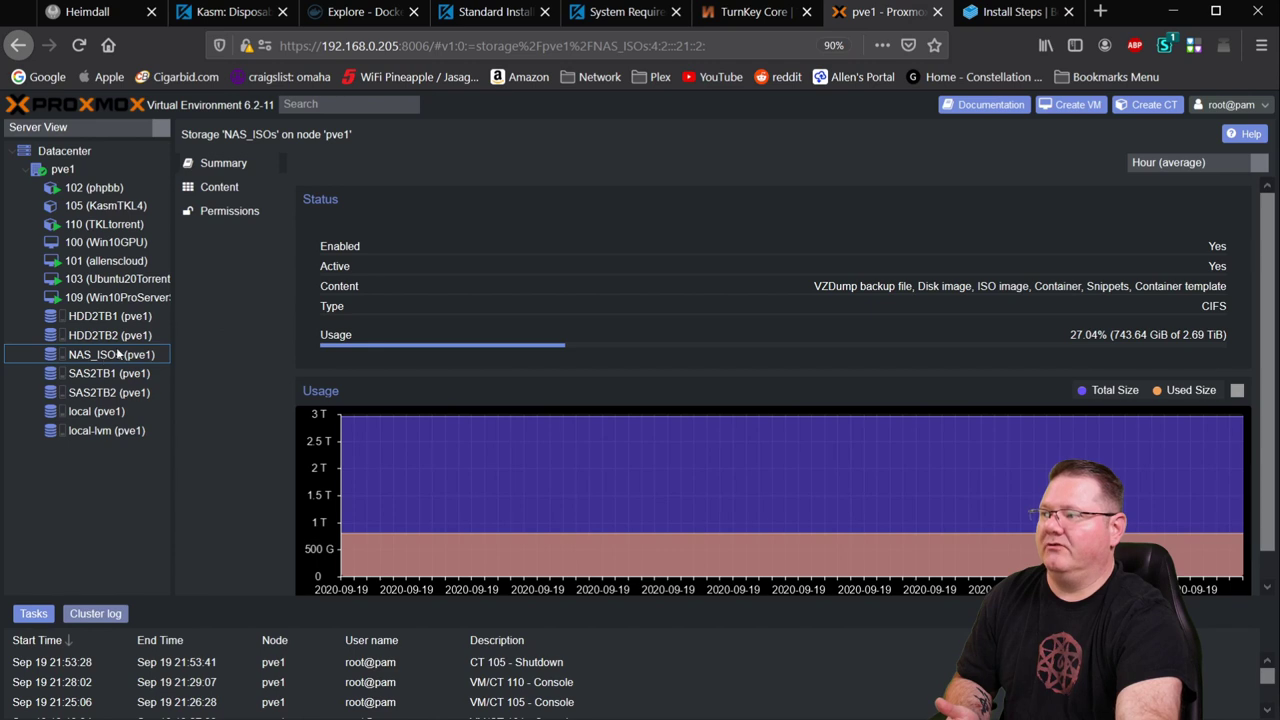
List the NAS_ISOs contents down to the debian-10-turnkey-core_16.0-1 container template
click(220, 190)
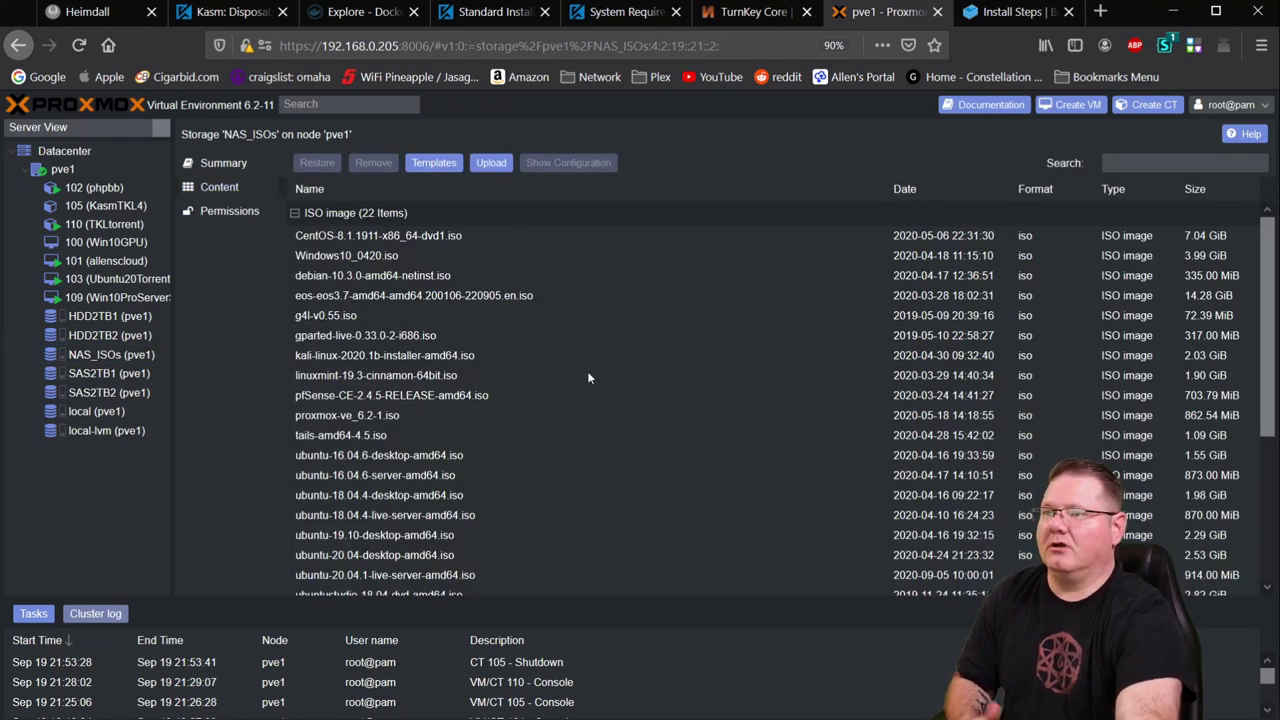
scroll(620, 377, down, 5)
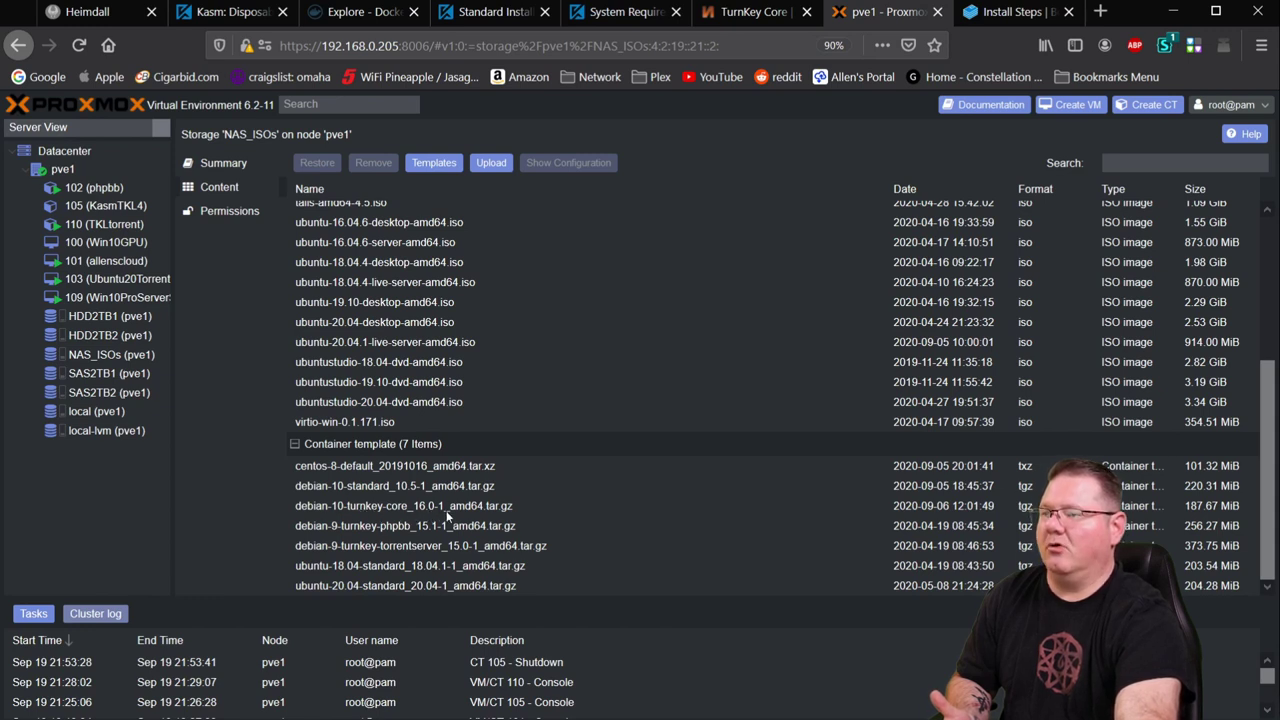
click(435, 163)
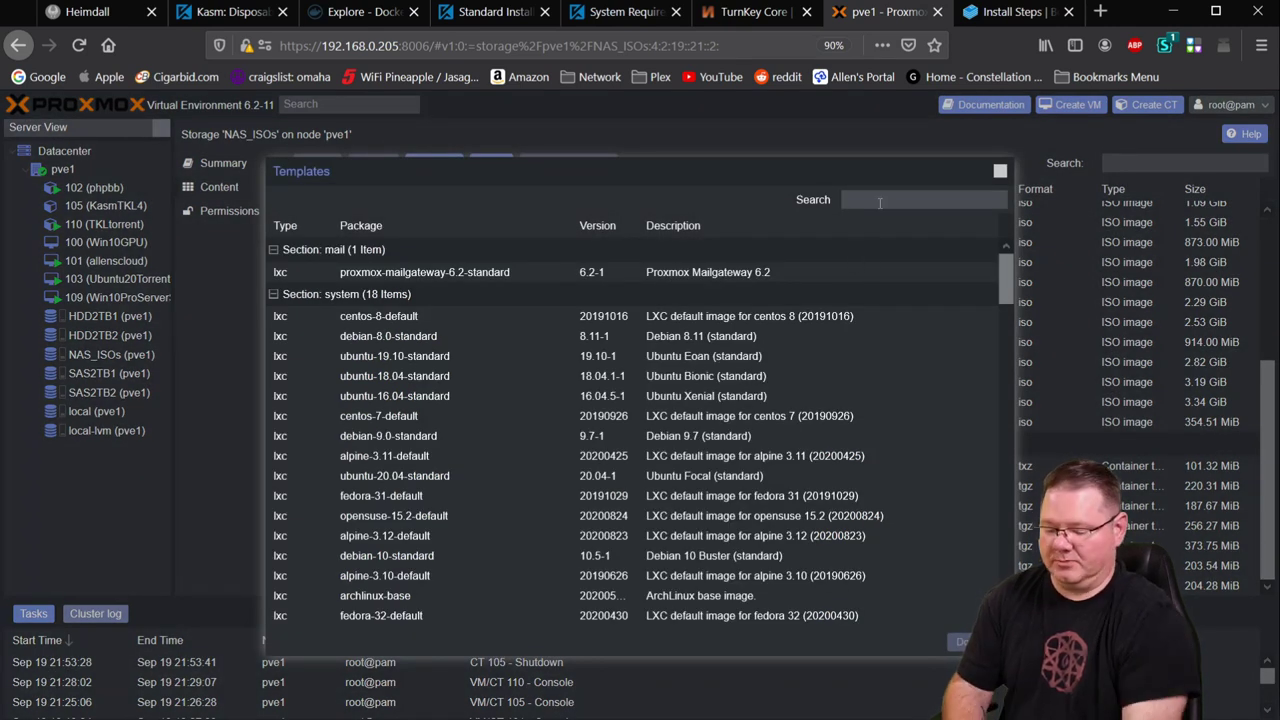
text(core)
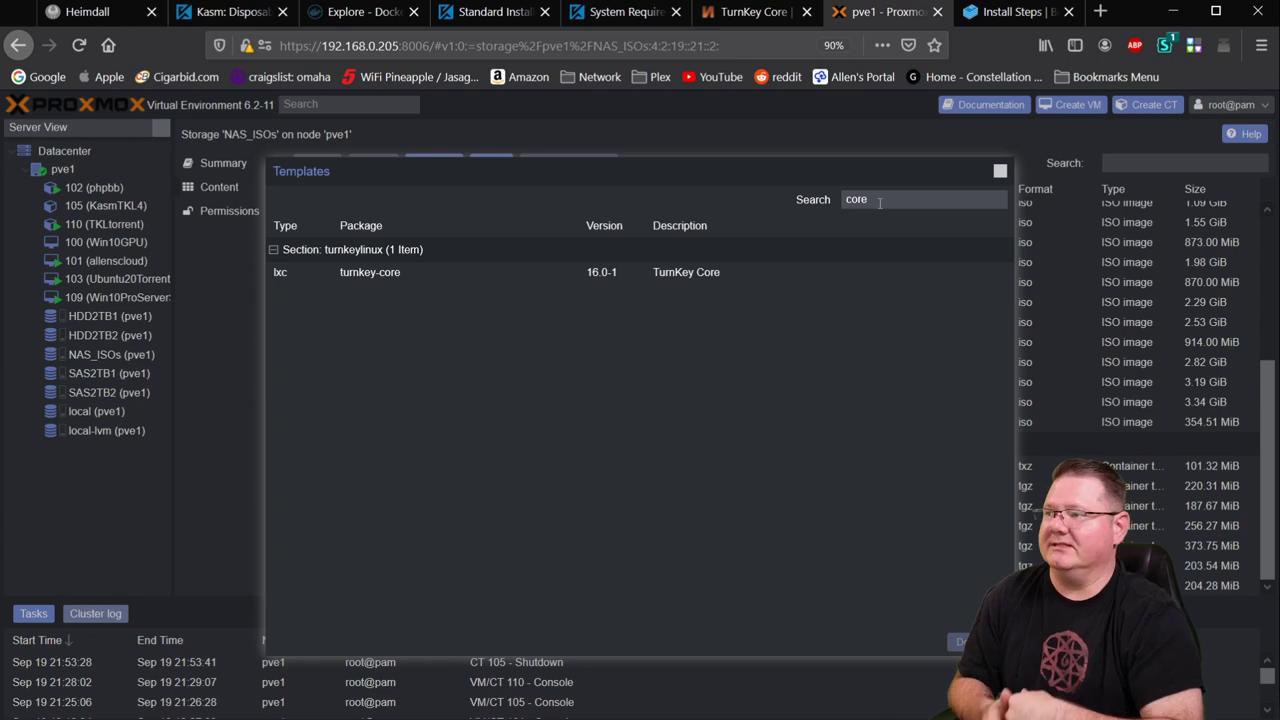
click(400, 274)
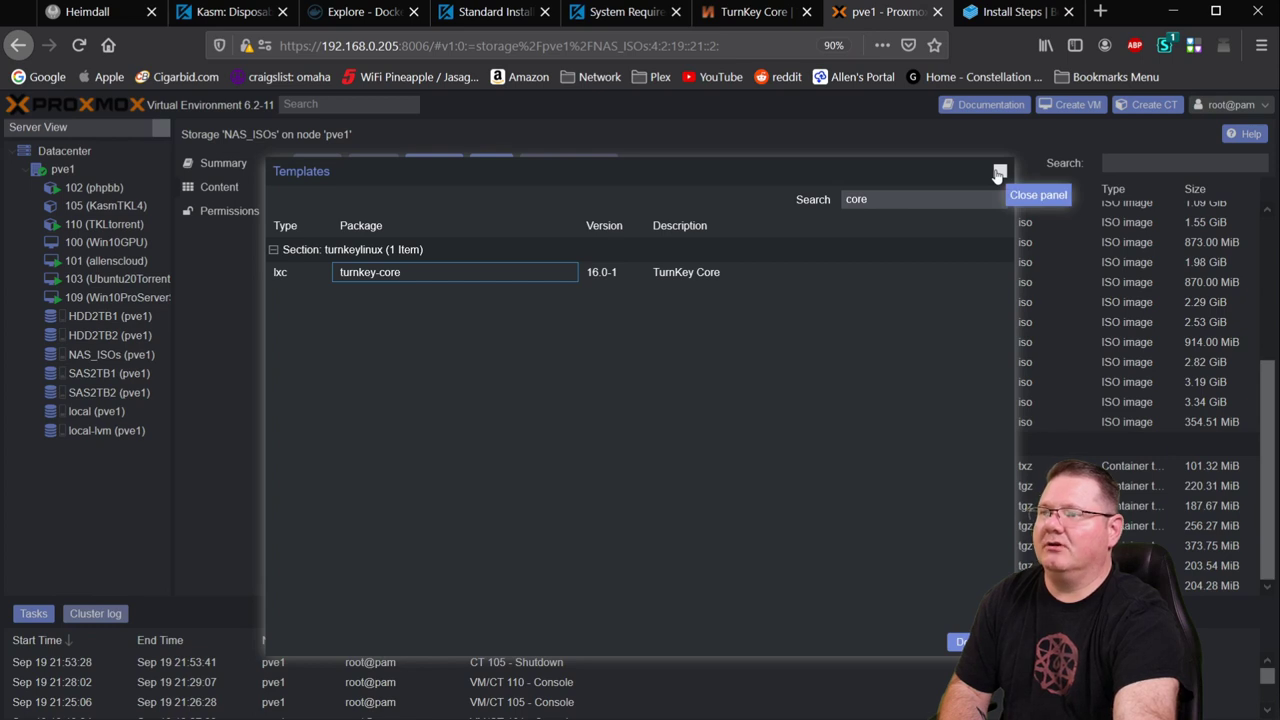
click(999, 173)
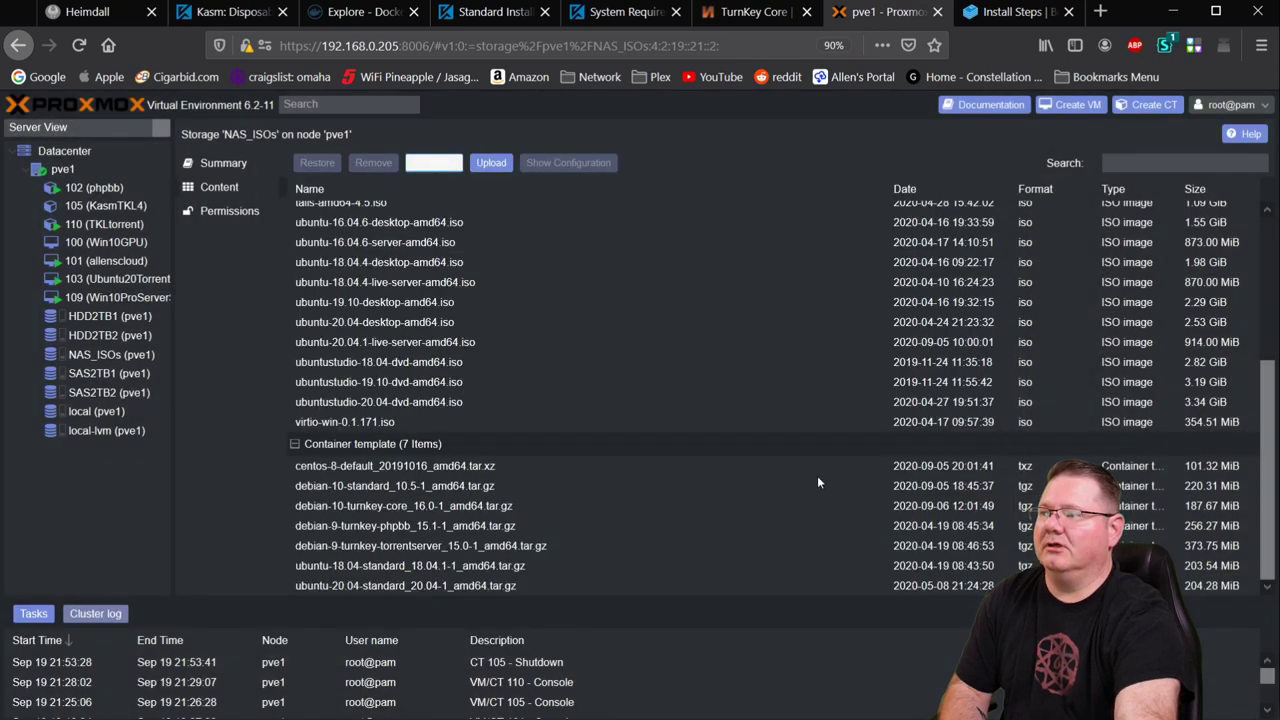
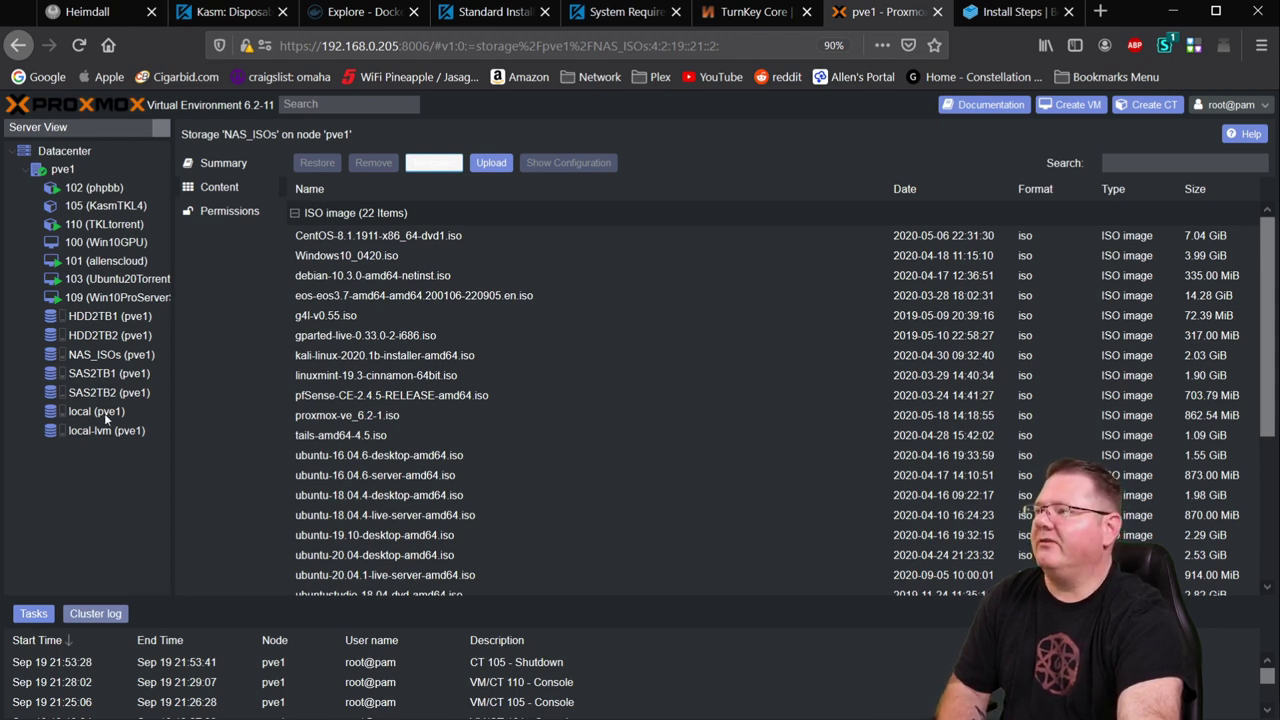
Select node pve1 and launch the Create CT wizard for a new LXC container
click(79, 170)
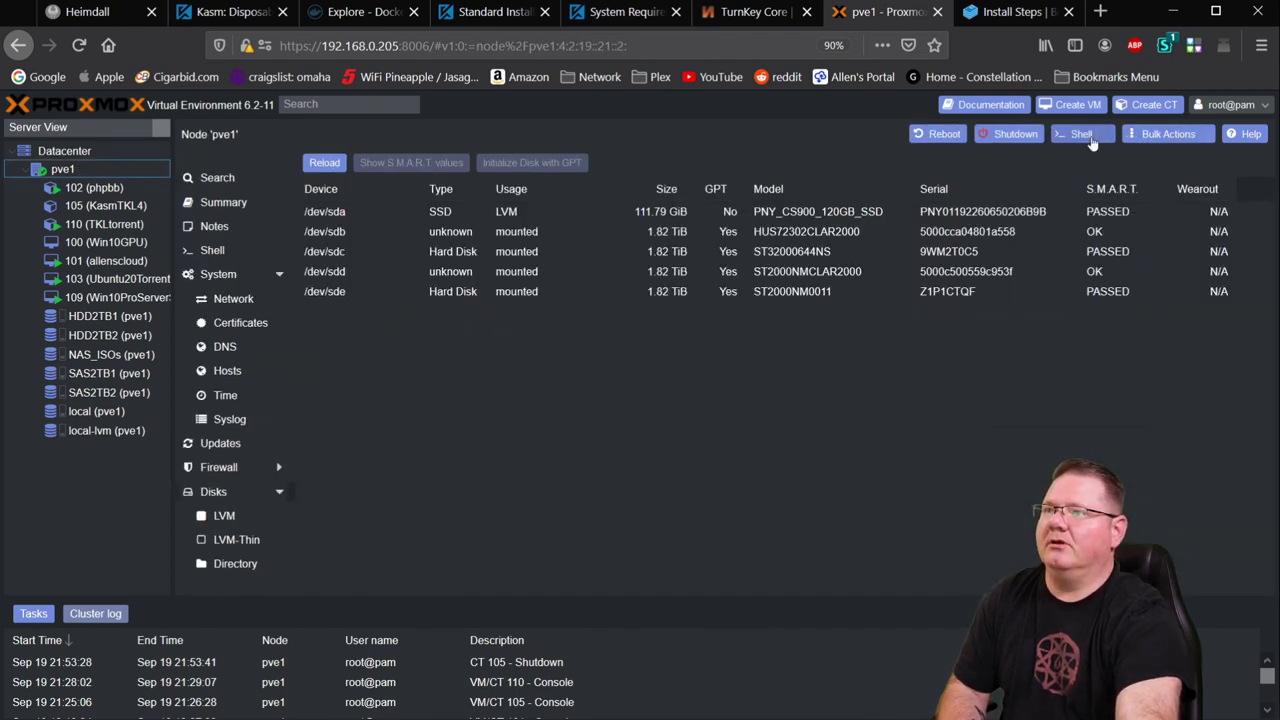
click(1154, 105)
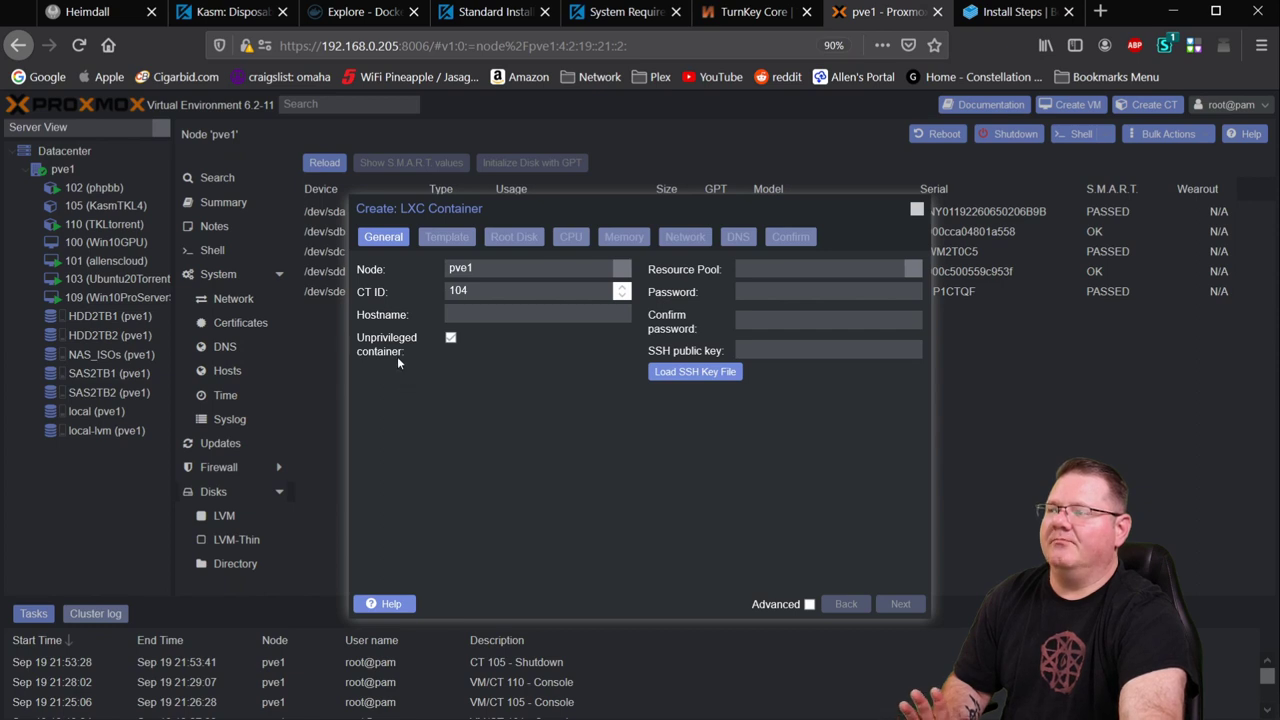
Make the container privileged, set hostname KasmTest and enter its root password
click(451, 339)
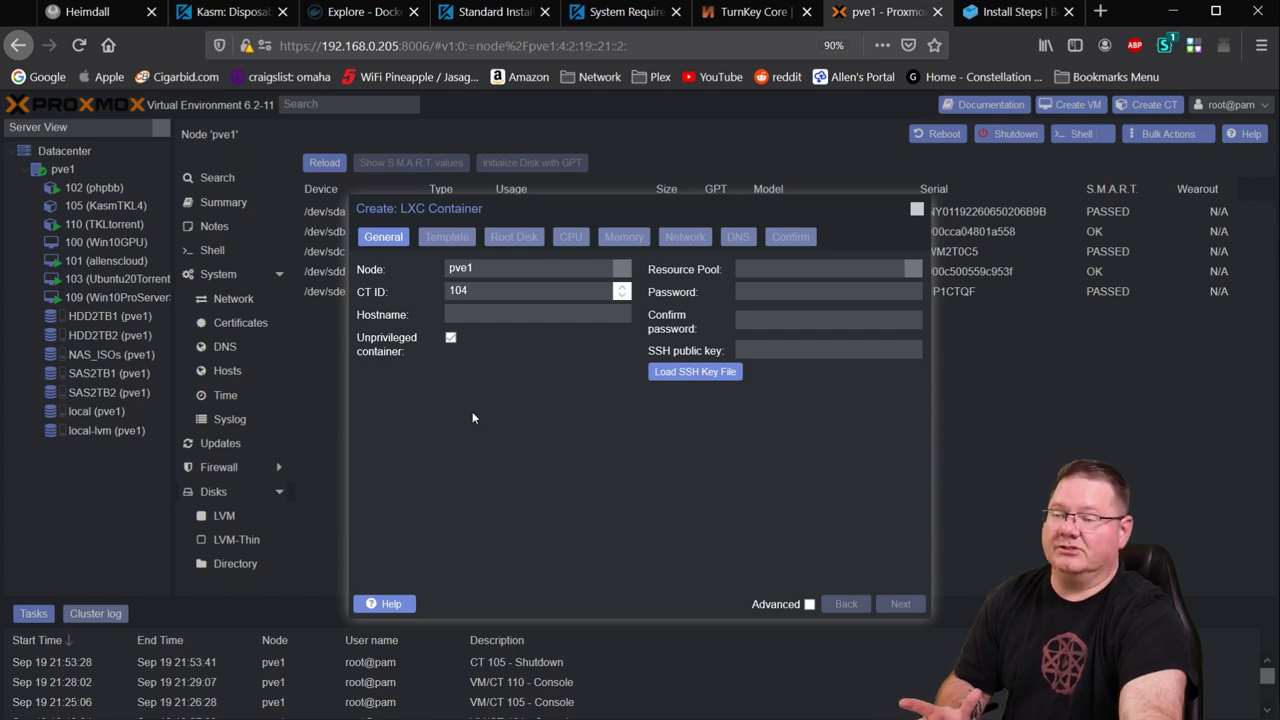
click(451, 338)
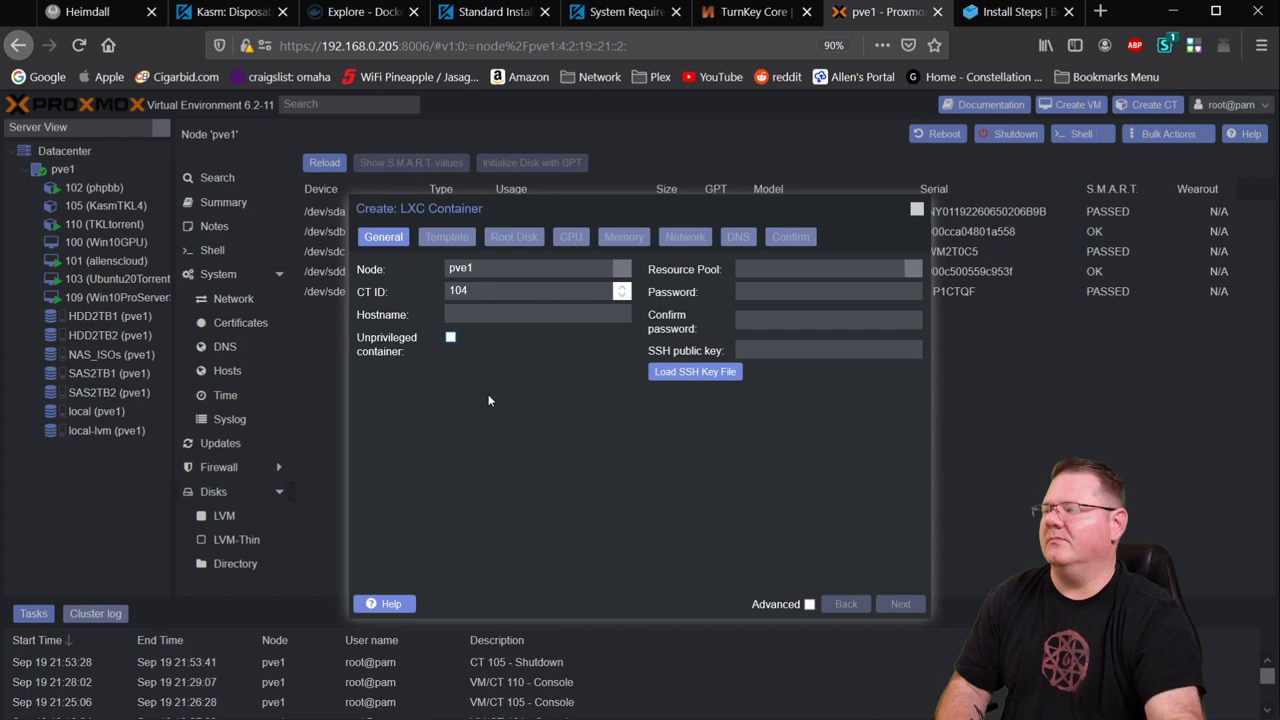
click(508, 317)
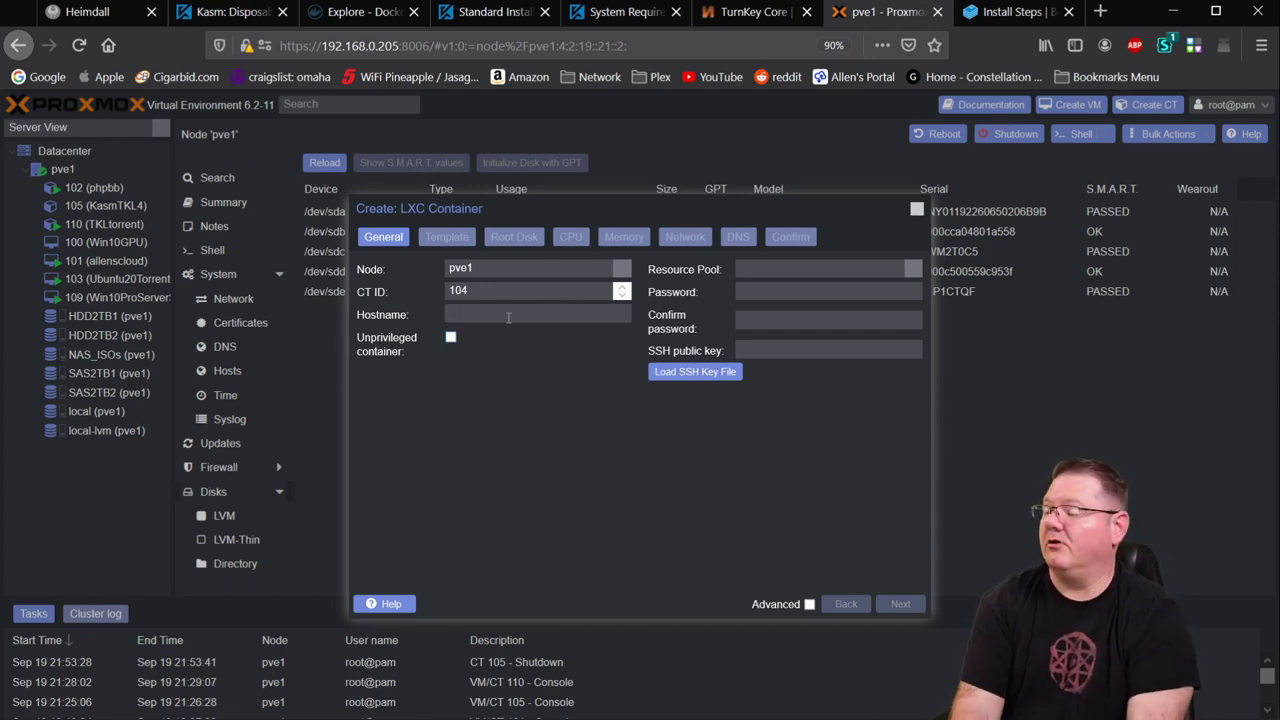
text(KasmTest)
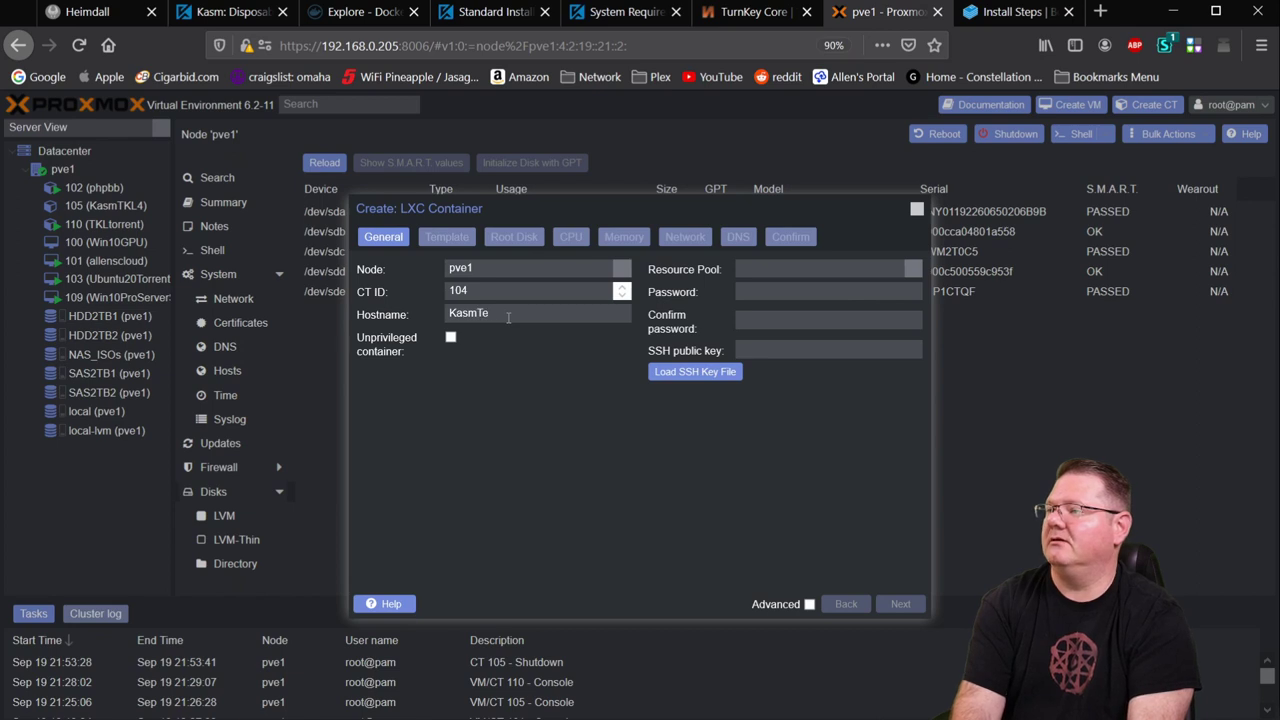
click(780, 292)
text(•••••)
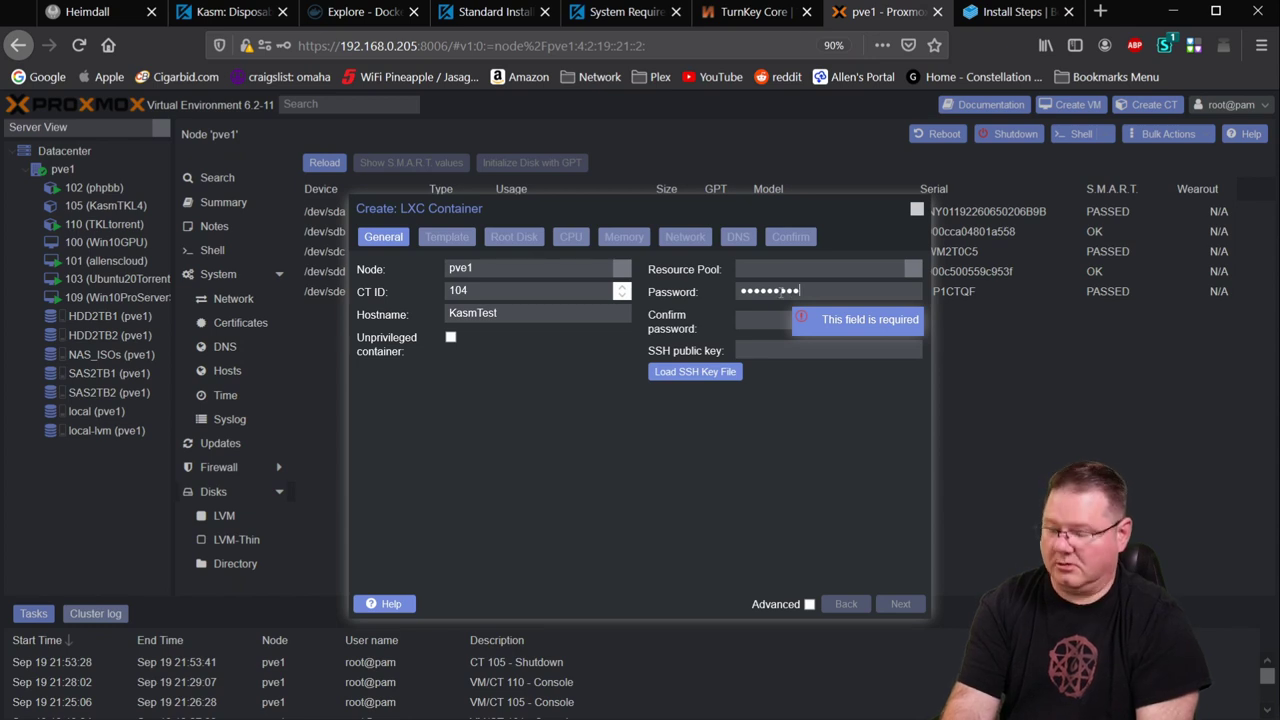
text(•••••)
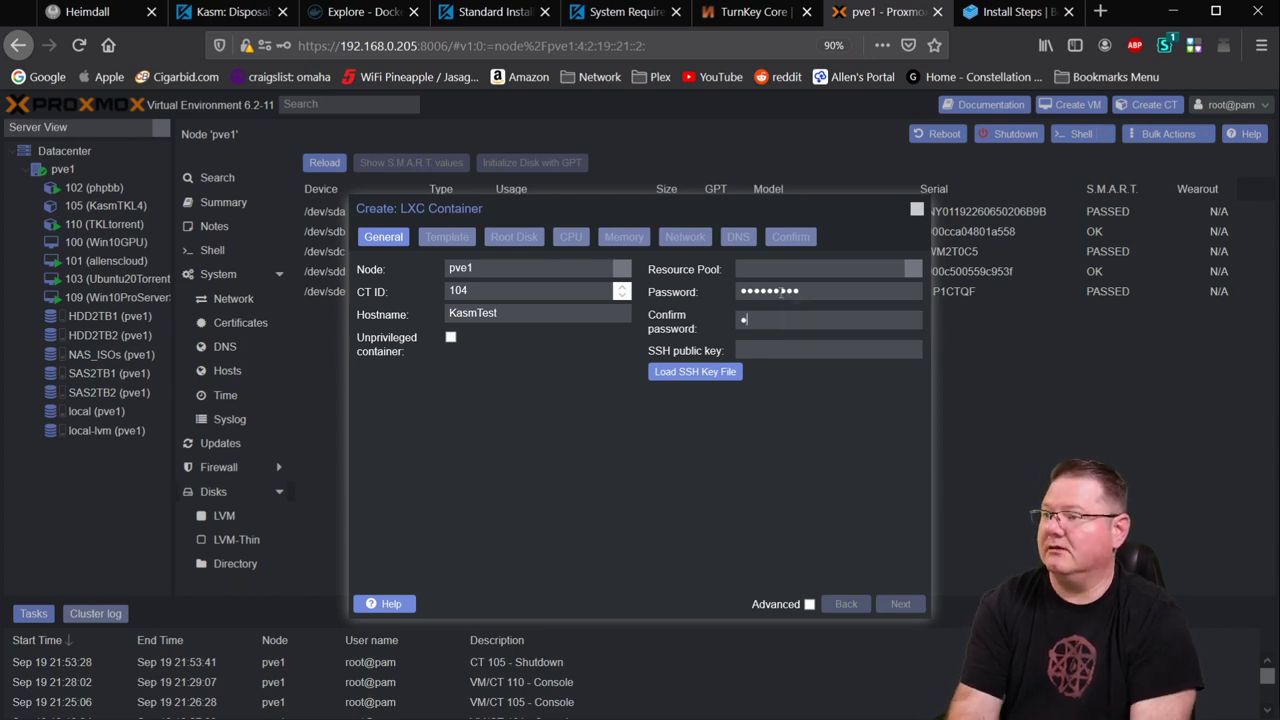
text(••••)
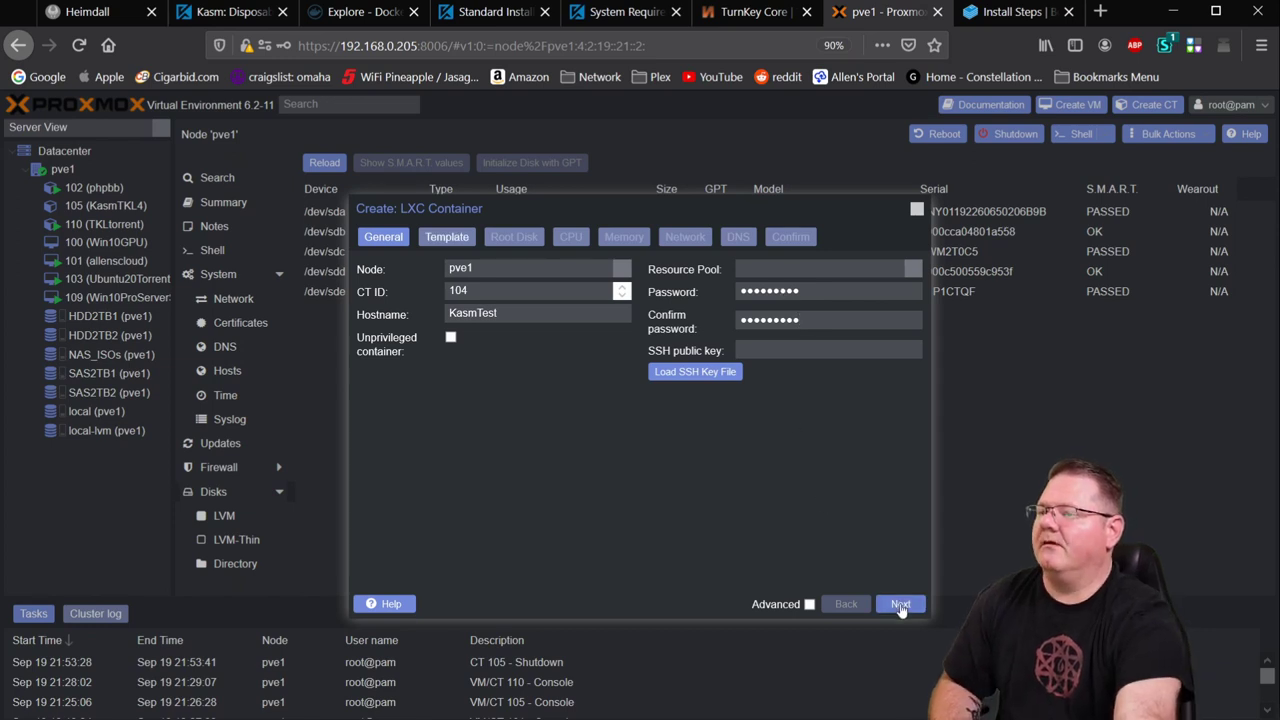
click(898, 604)
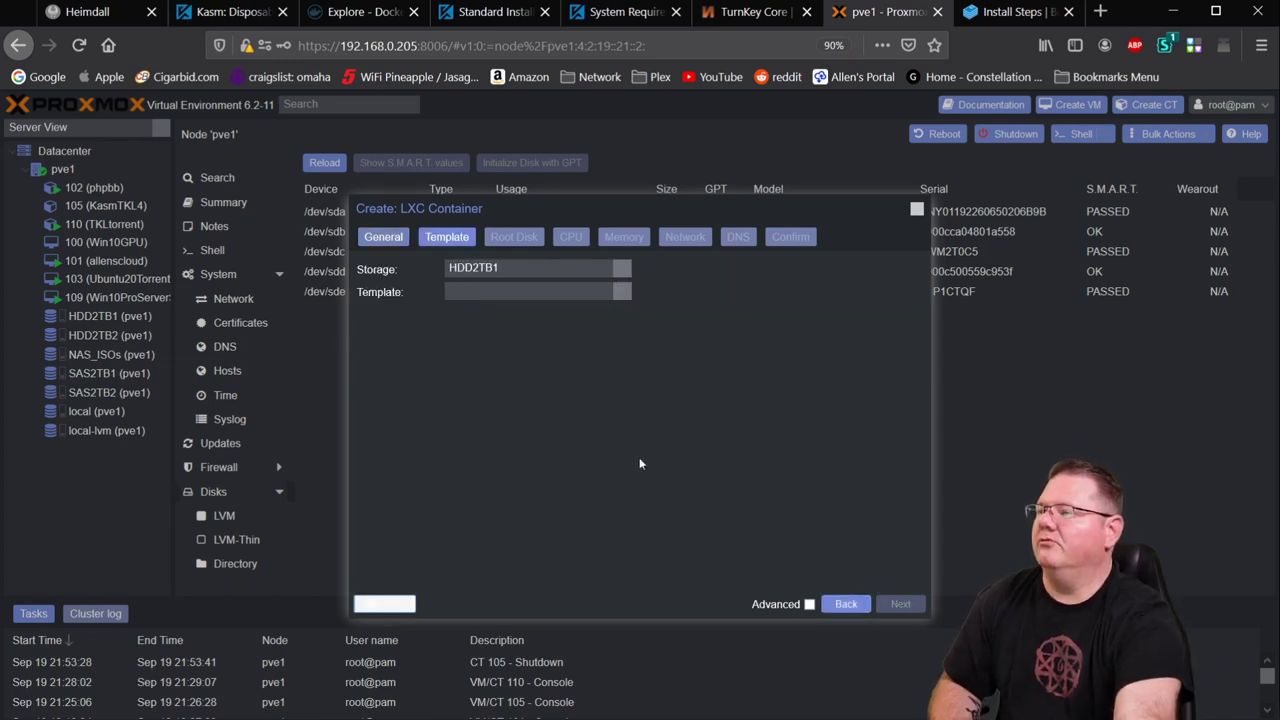
Pick the debian-10-turnkey-core_16.0-1_amd64 template from NAS_ISOs storage
click(620, 275)
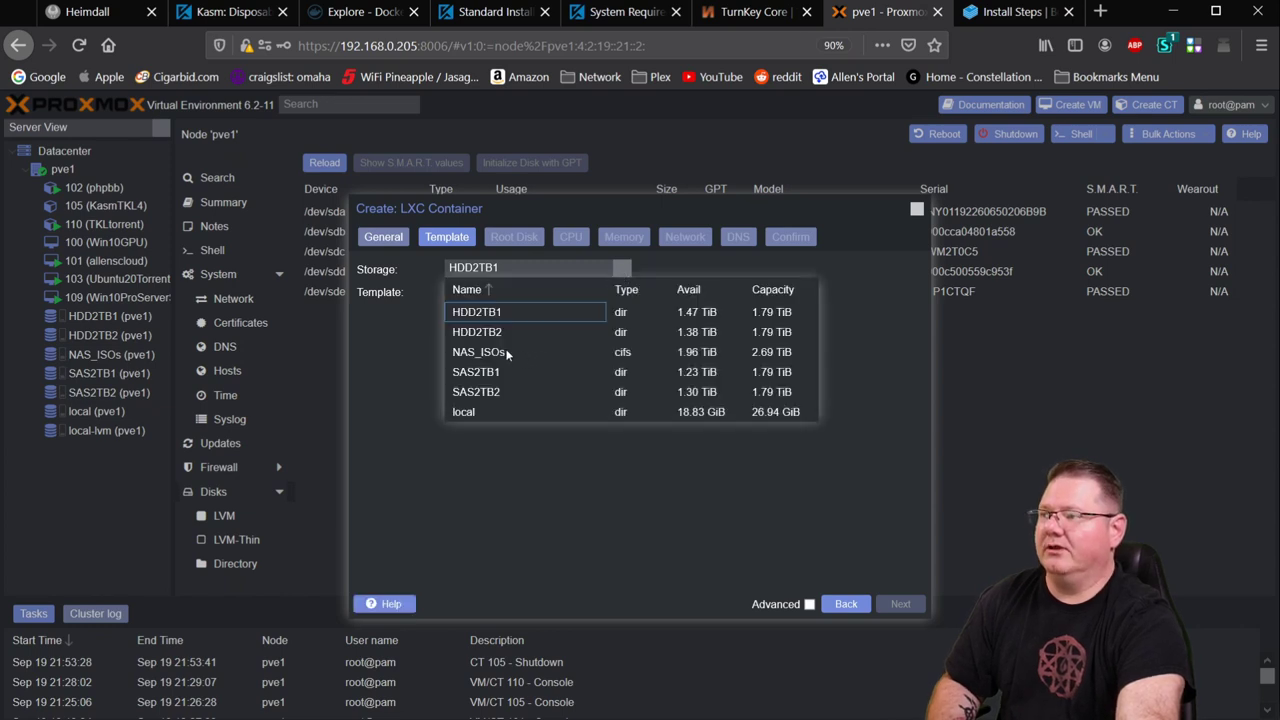
click(505, 352)
click(623, 298)
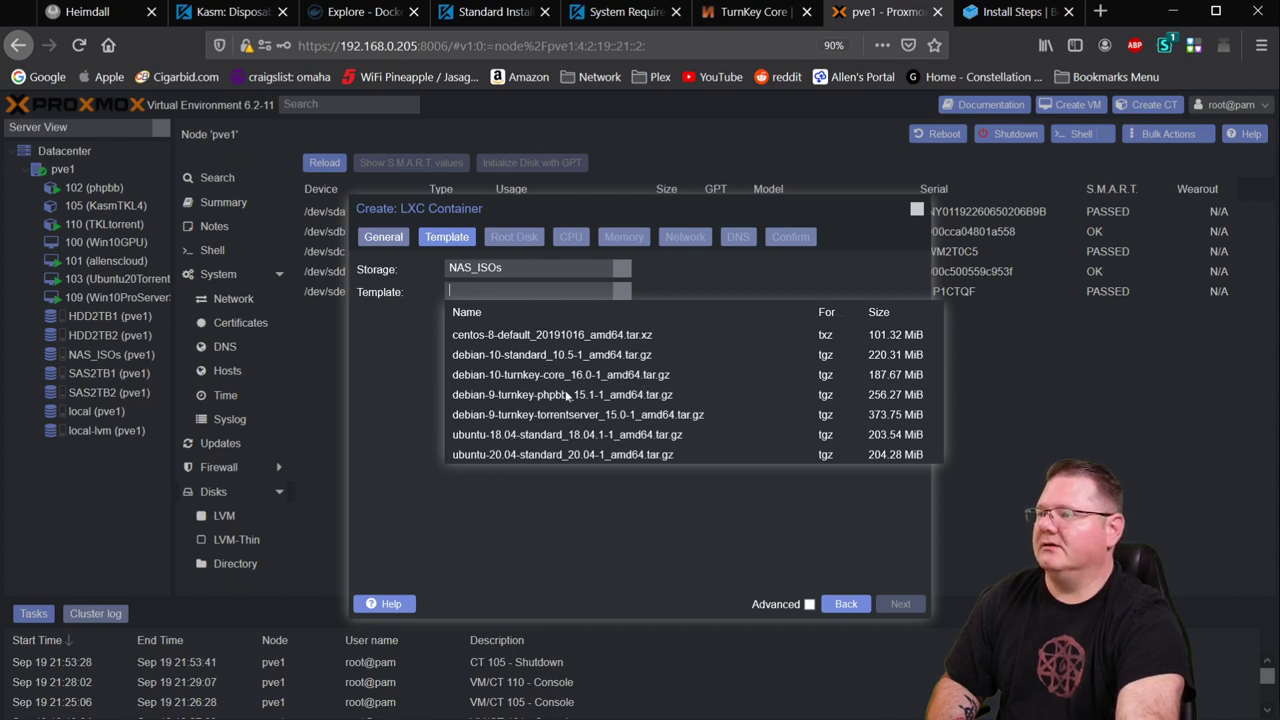
click(510, 372)
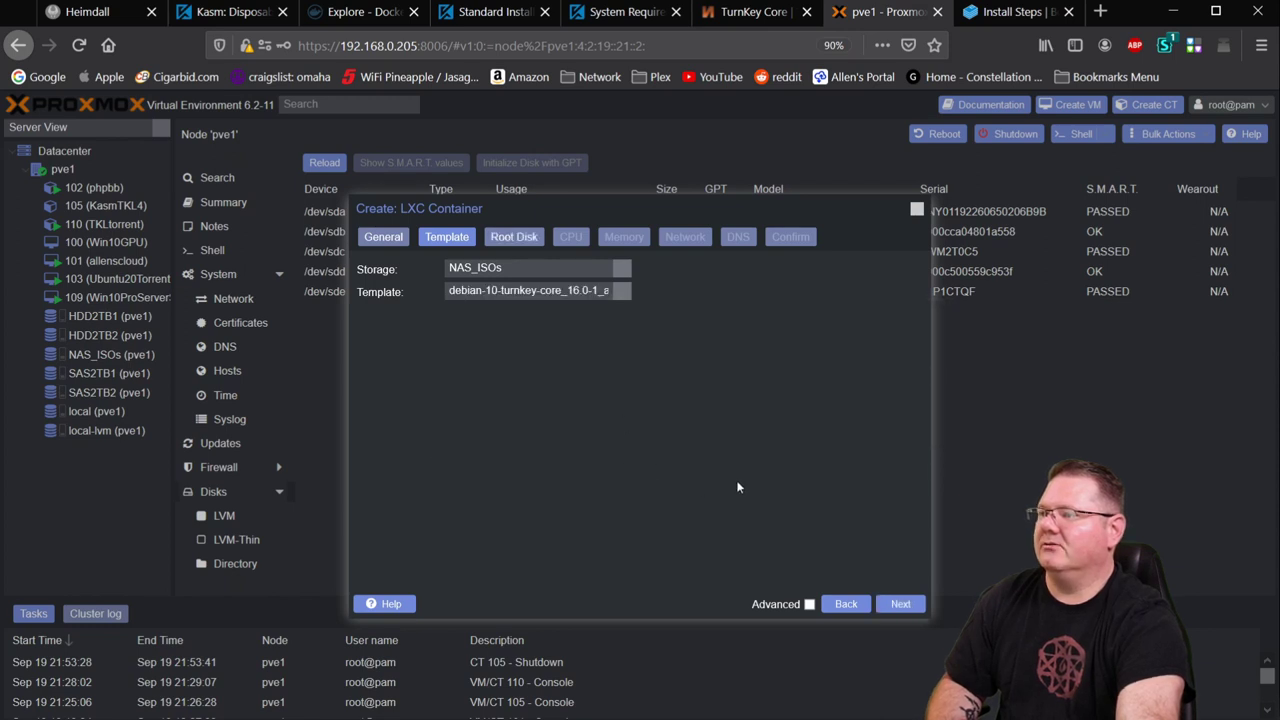
click(903, 605)
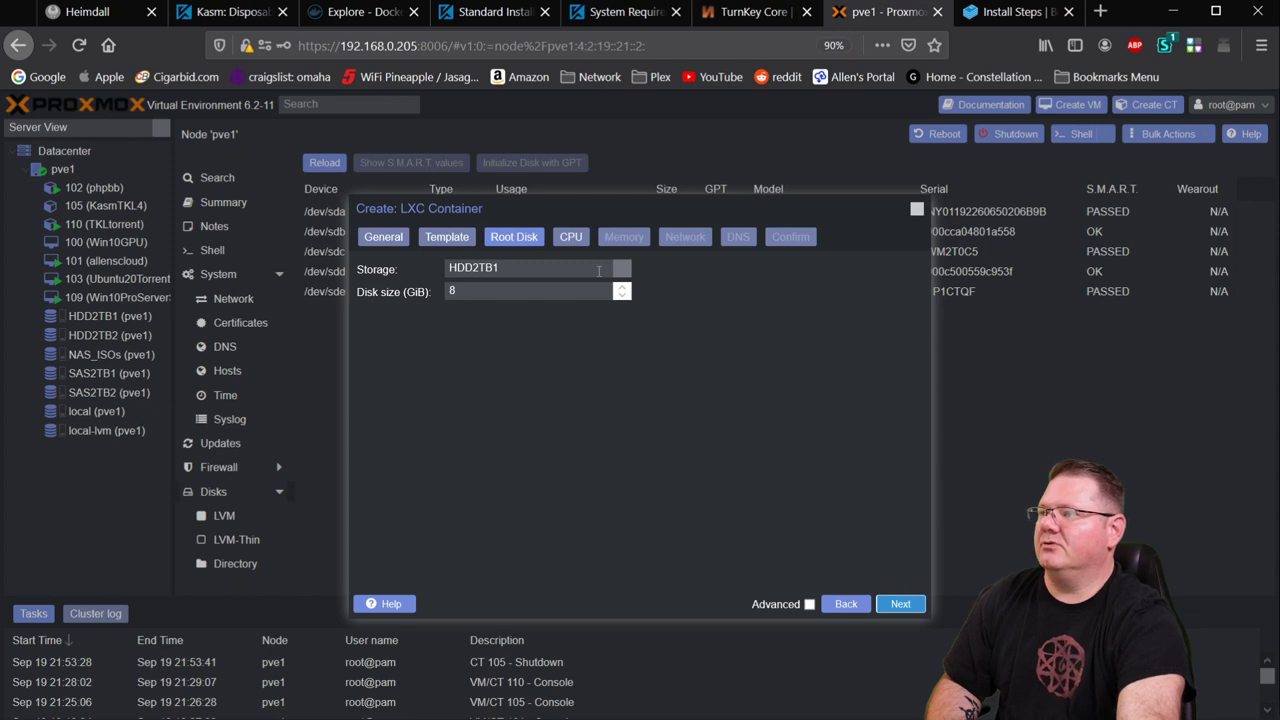
Put the root disk on SAS2TB2 storage with a 32 GiB size
click(621, 268)
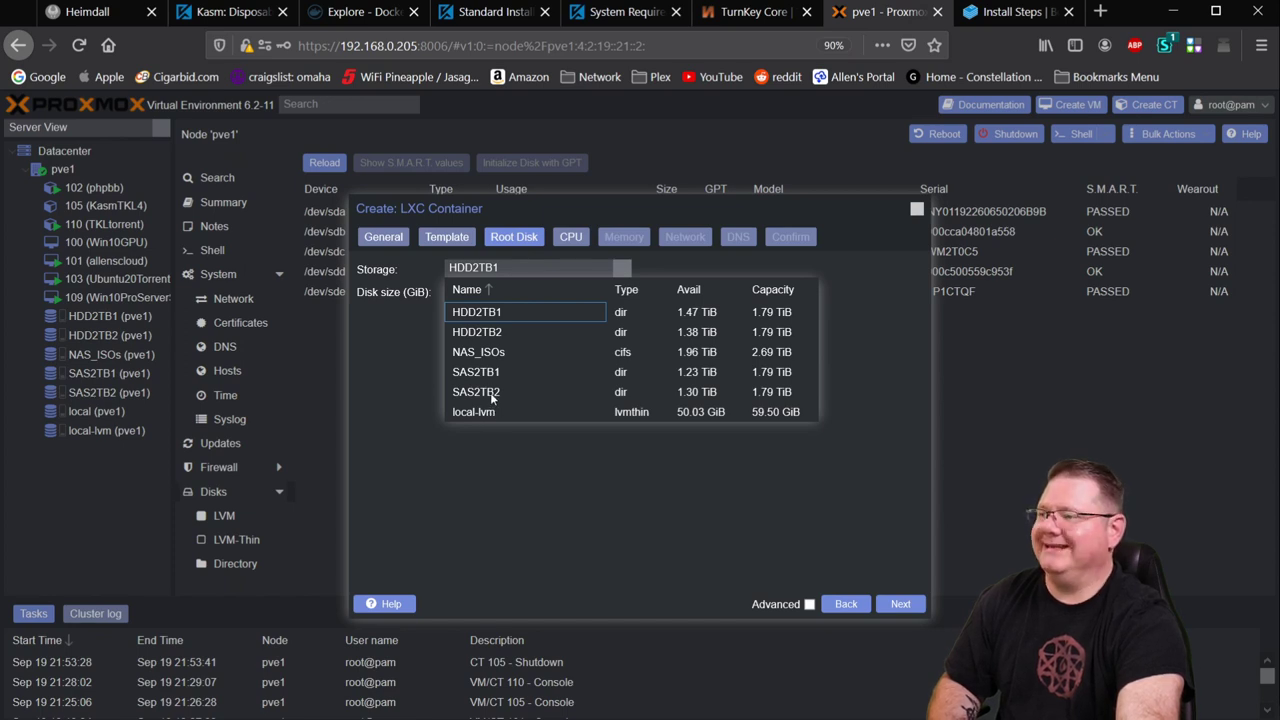
click(500, 396)
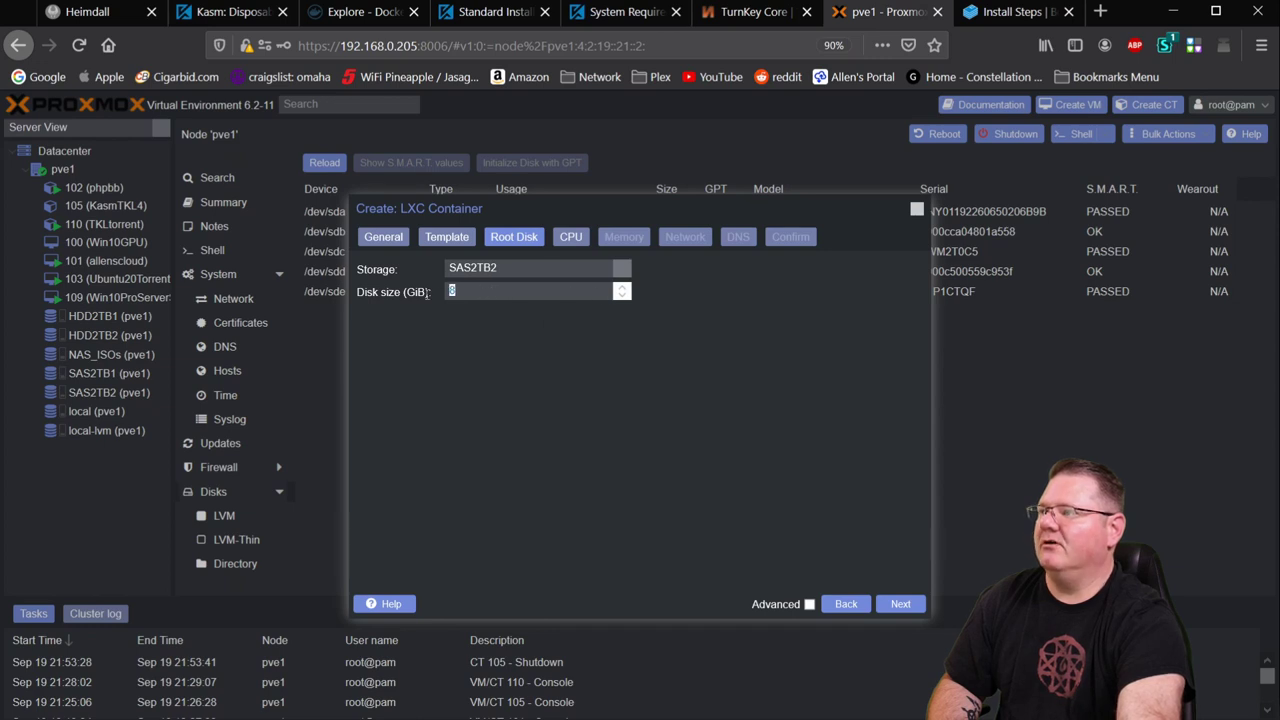
text(32)
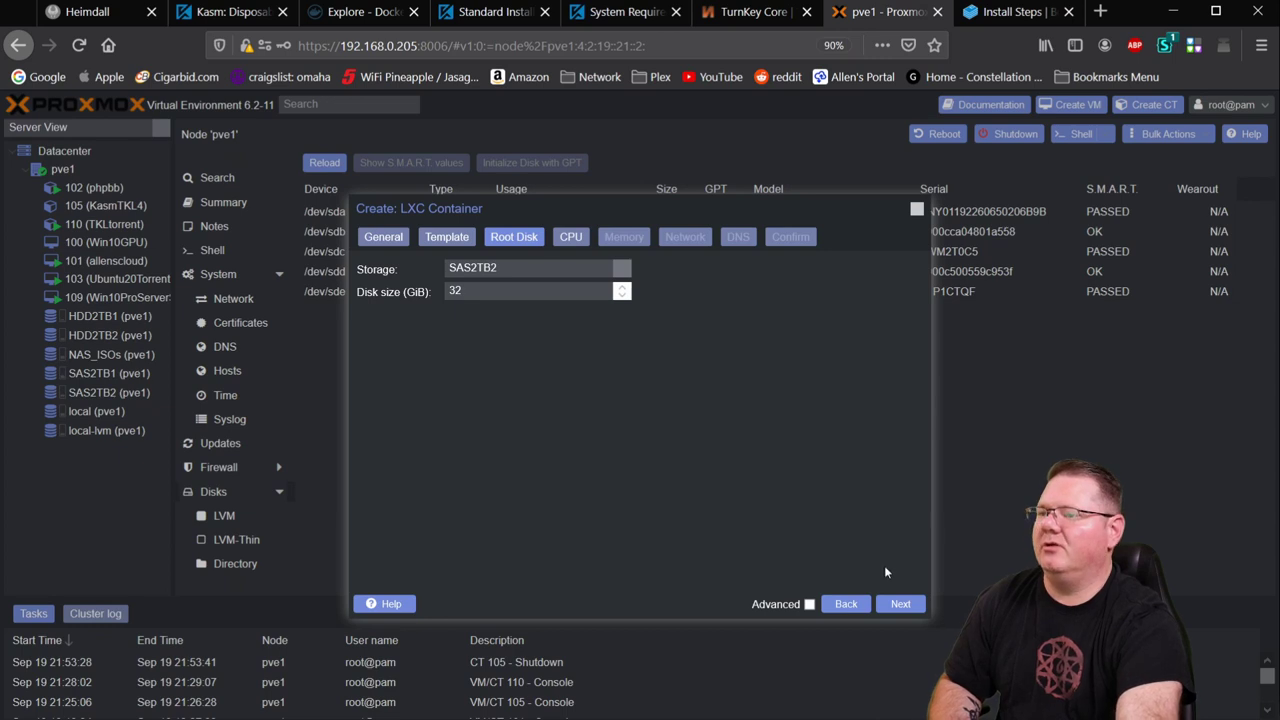
Set 2 CPU cores, 4096 MiB memory and 1024 MiB swap for the container
click(900, 604)
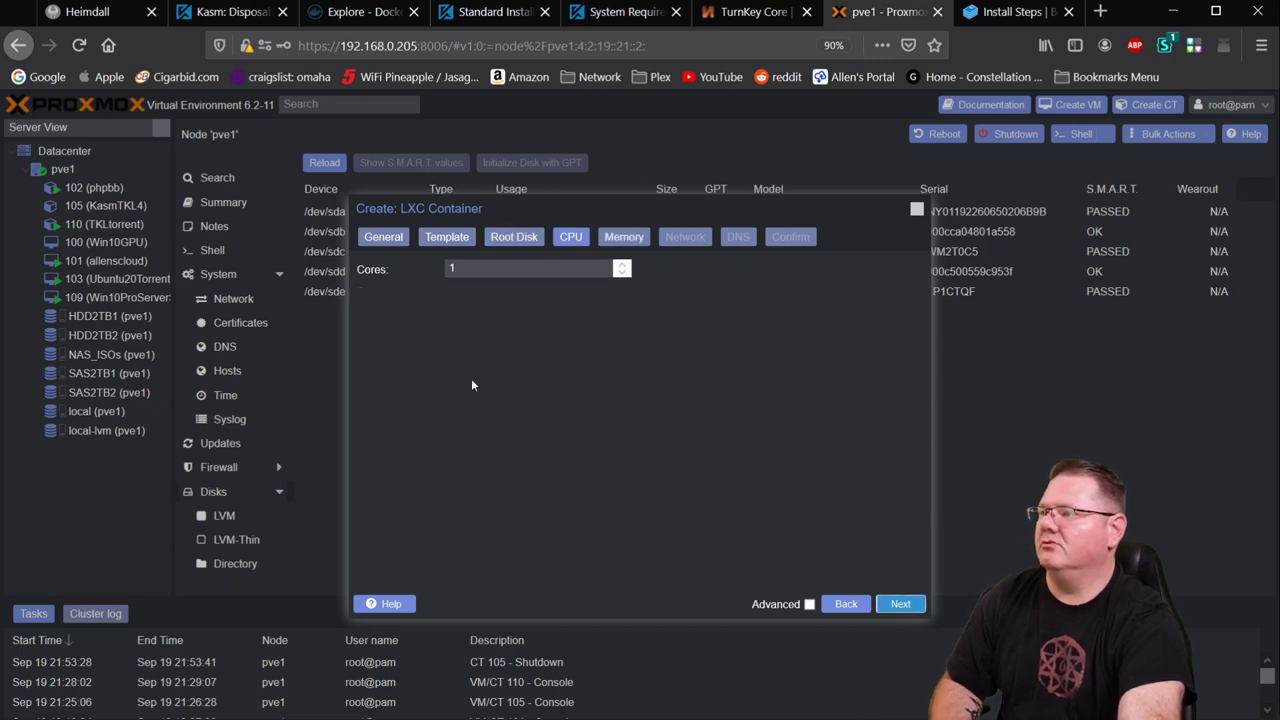
click(622, 264)
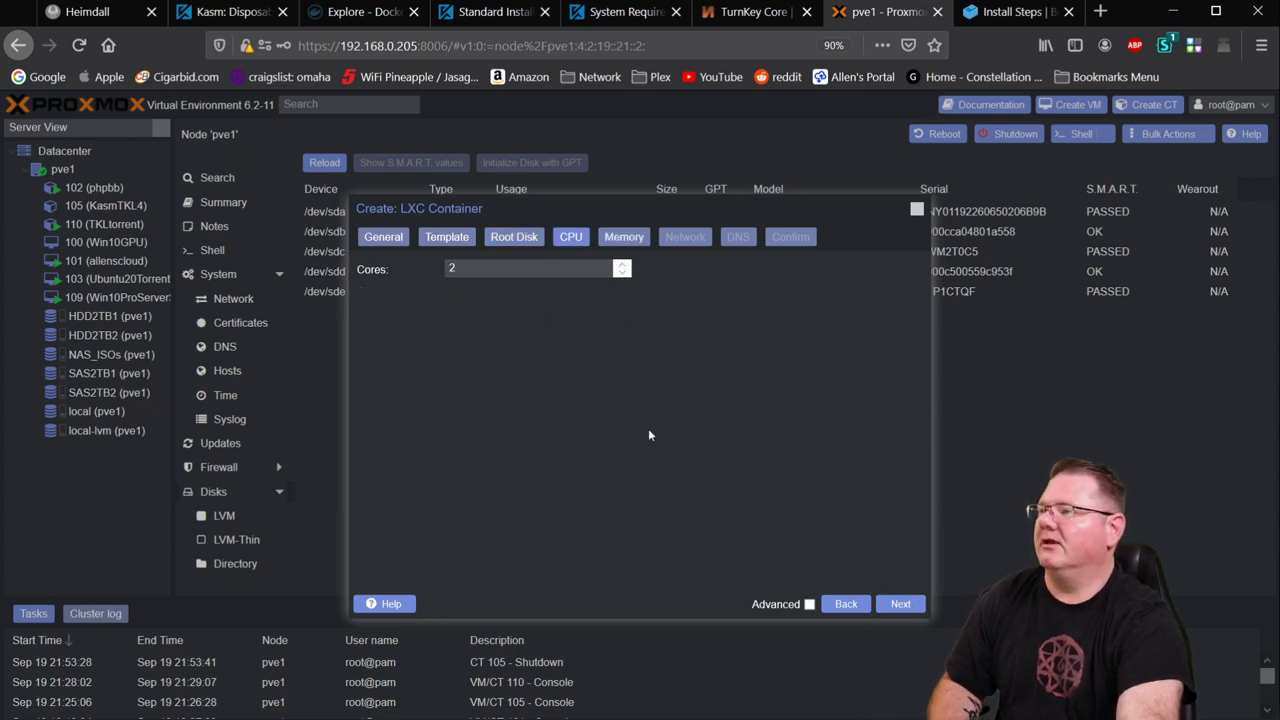
click(898, 604)
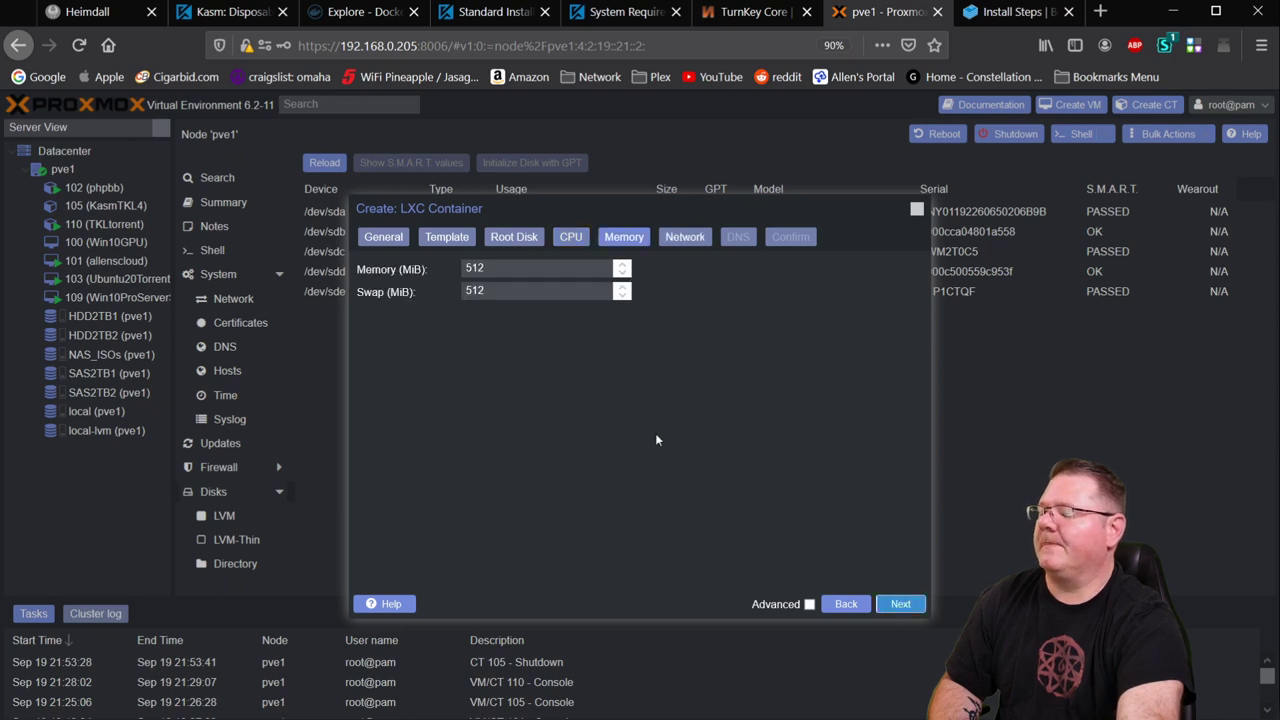
drag(523, 268, 447, 266)
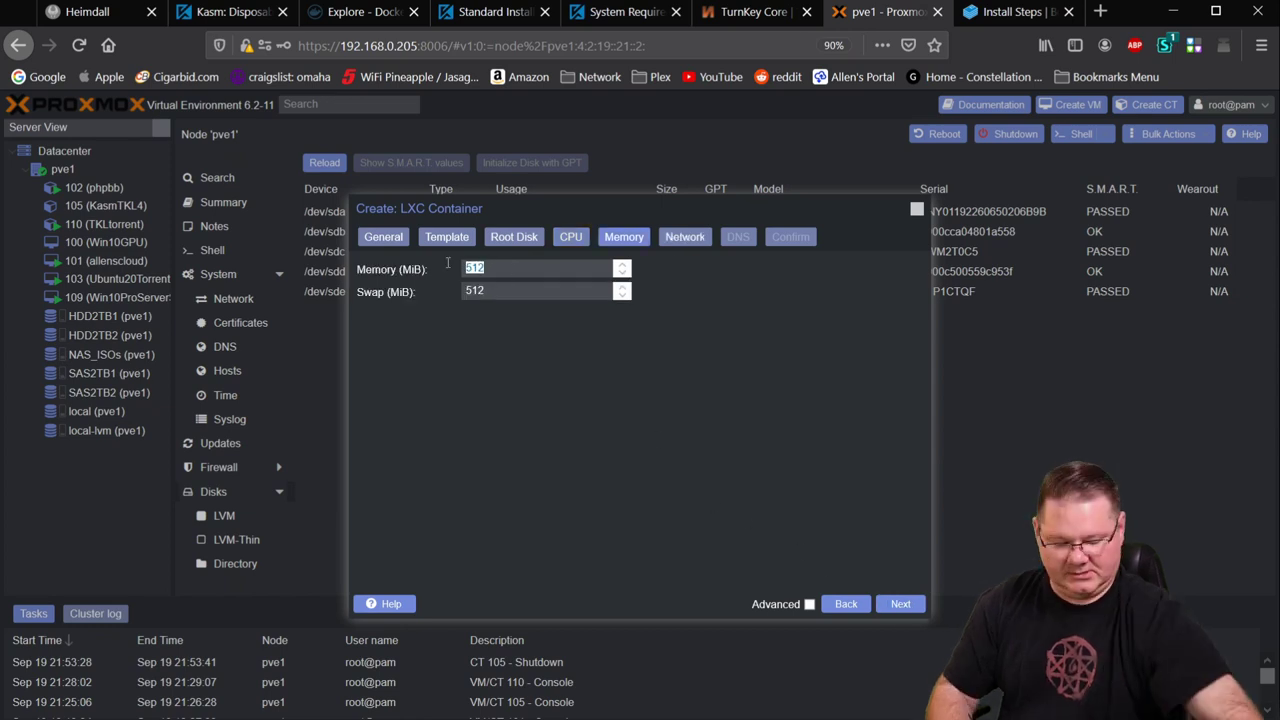
text(4096)
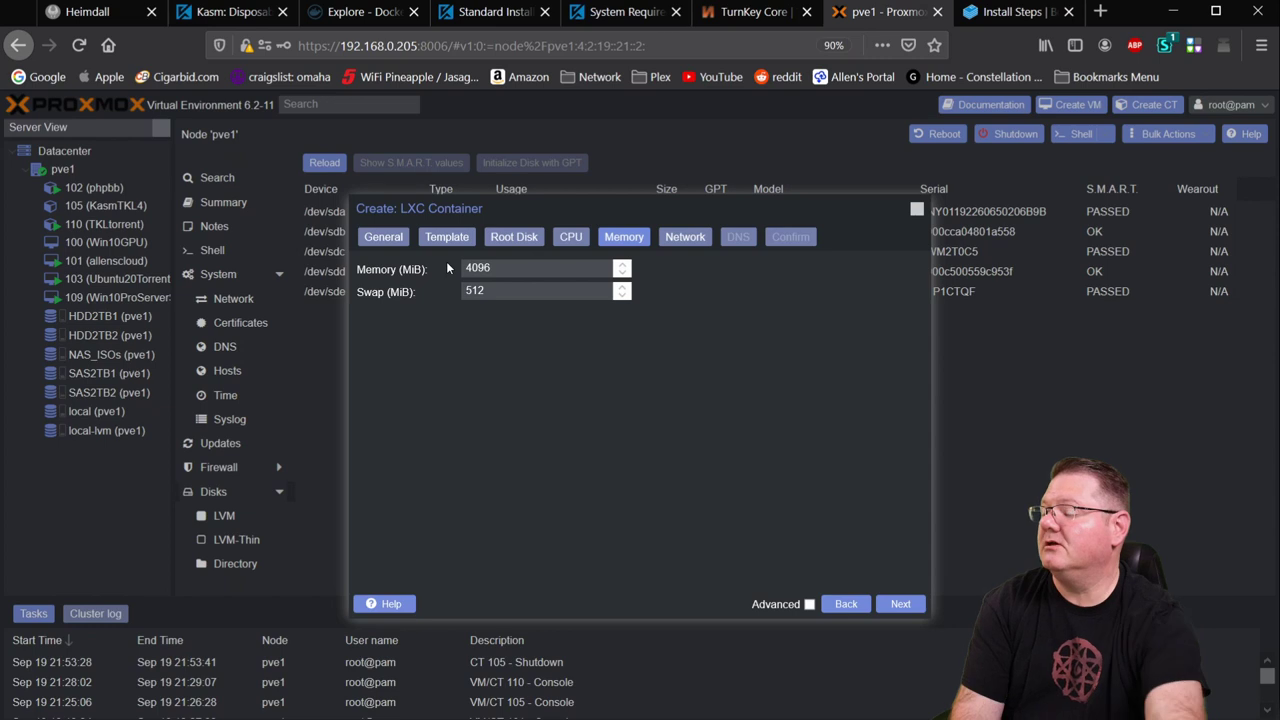
drag(499, 292, 459, 294)
text(1)
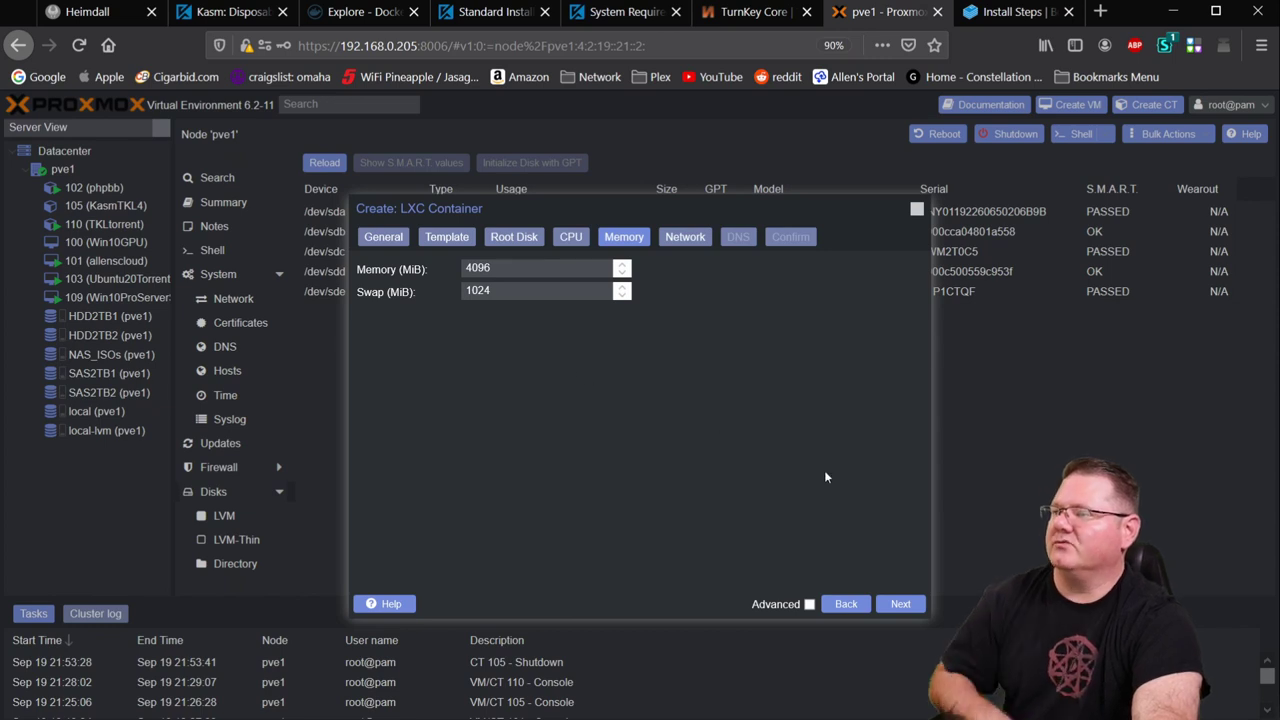
click(900, 603)
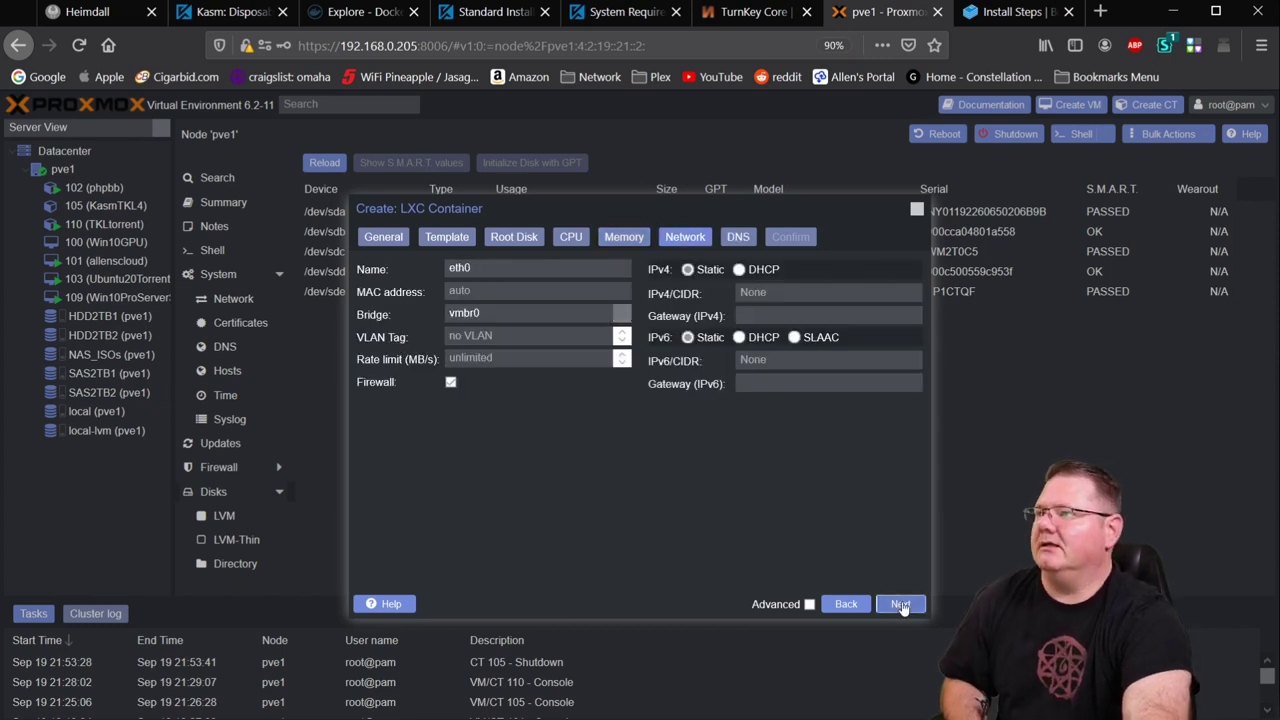
Enter static IPv4 192.168.0.219/24 with gateway 192.168.0.1 for eth0
click(780, 292)
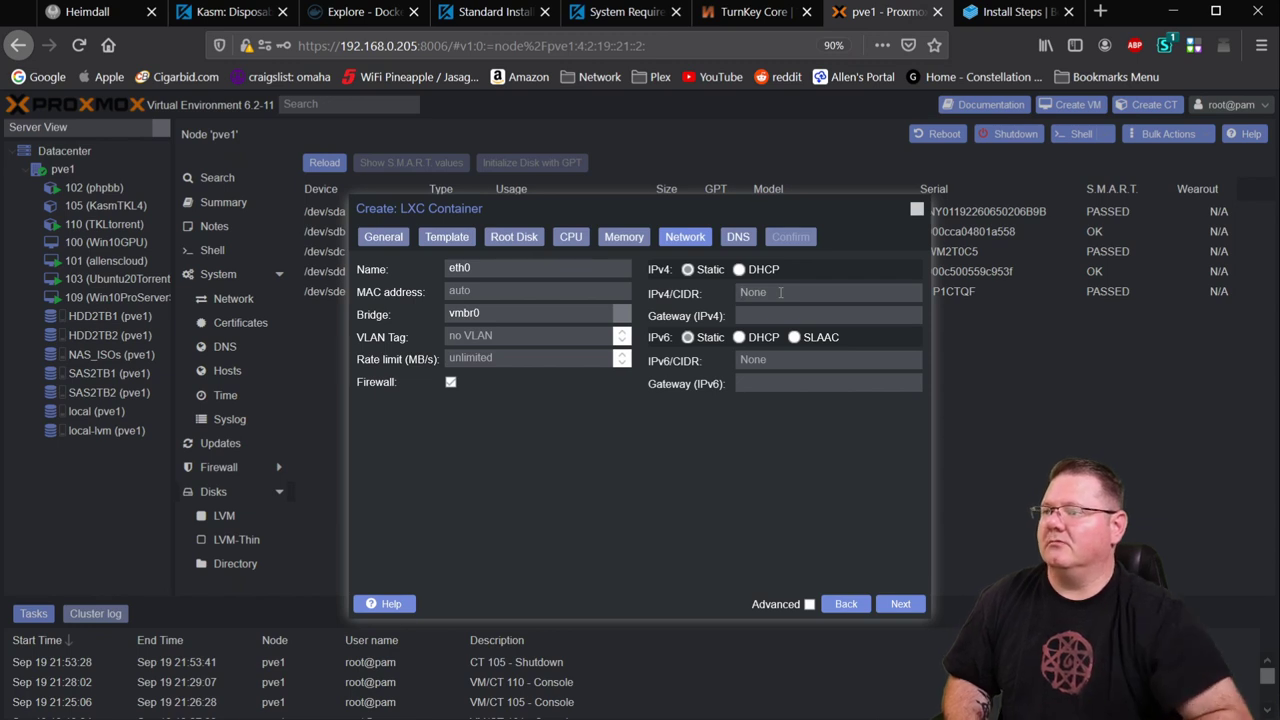
text(192.168)
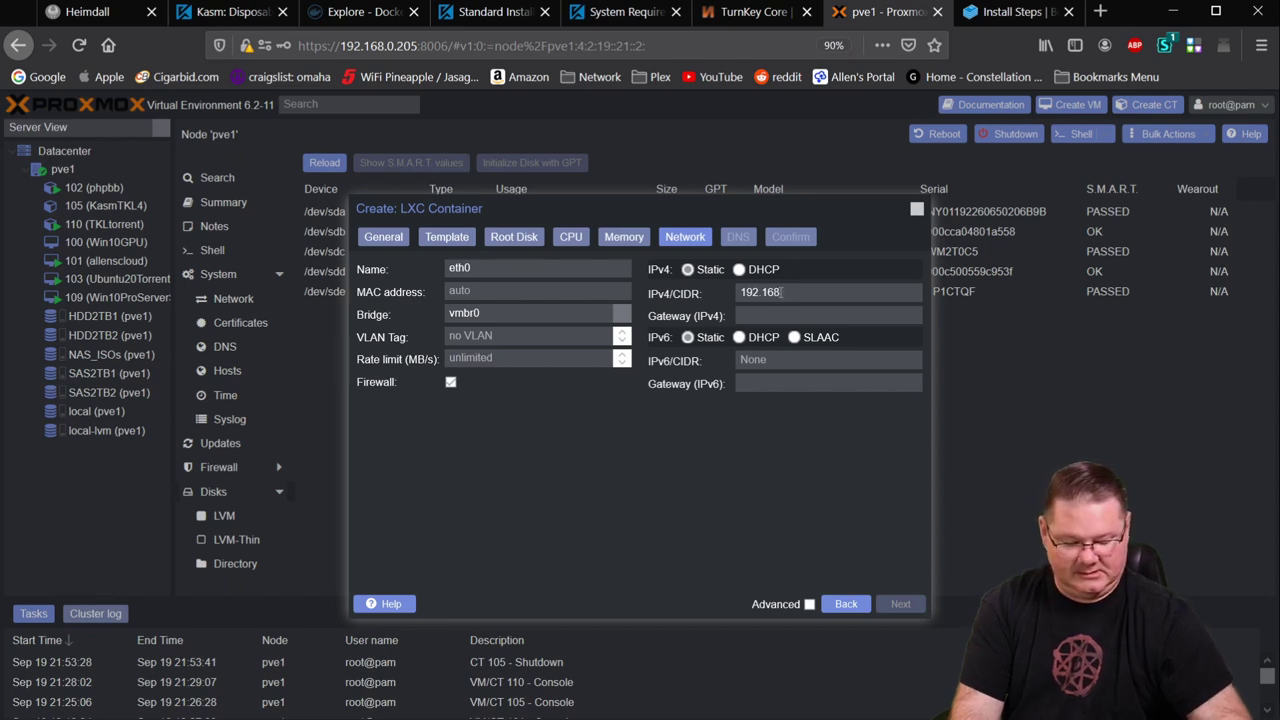
text(.0.220)
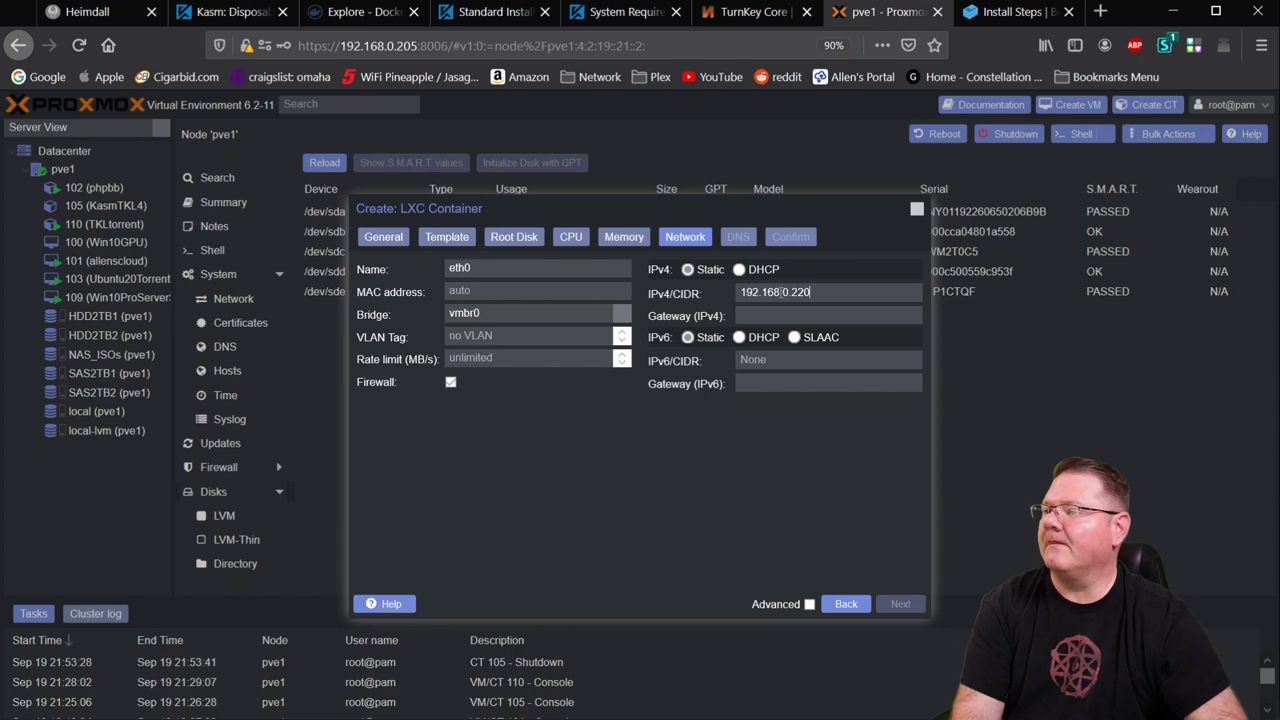
key(BackSpace)
key(BackSpace)
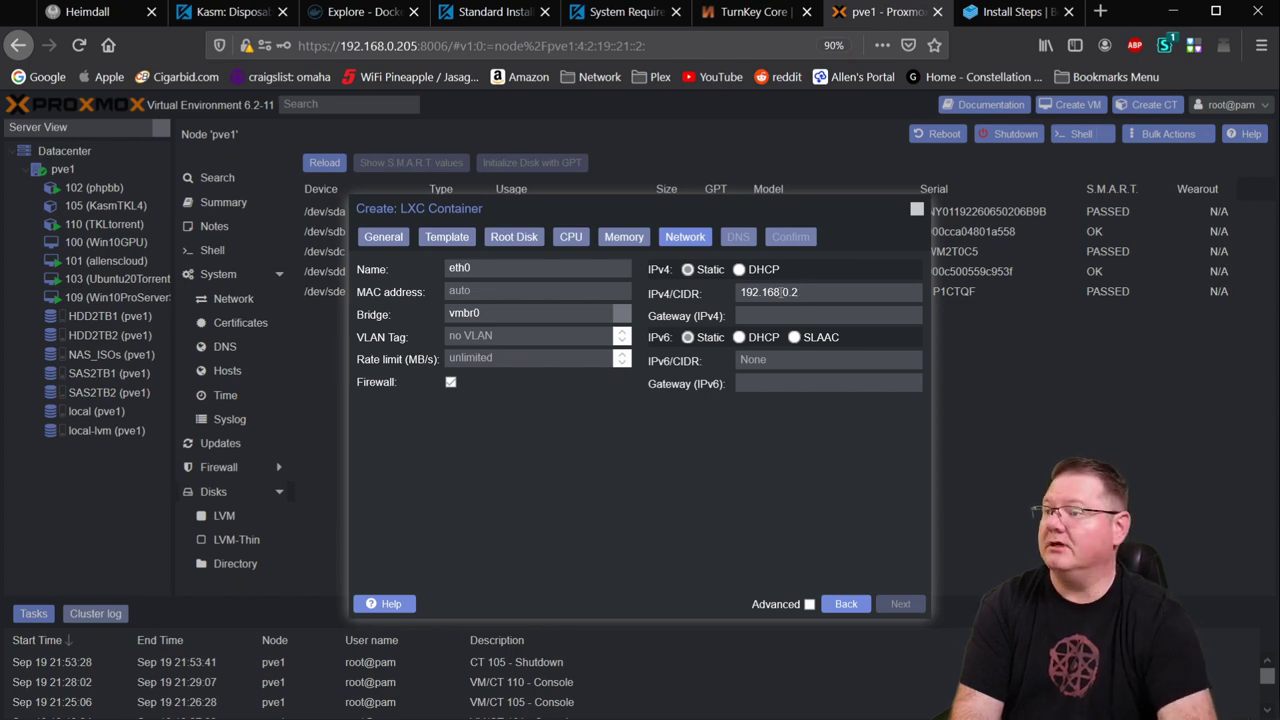
text(19)
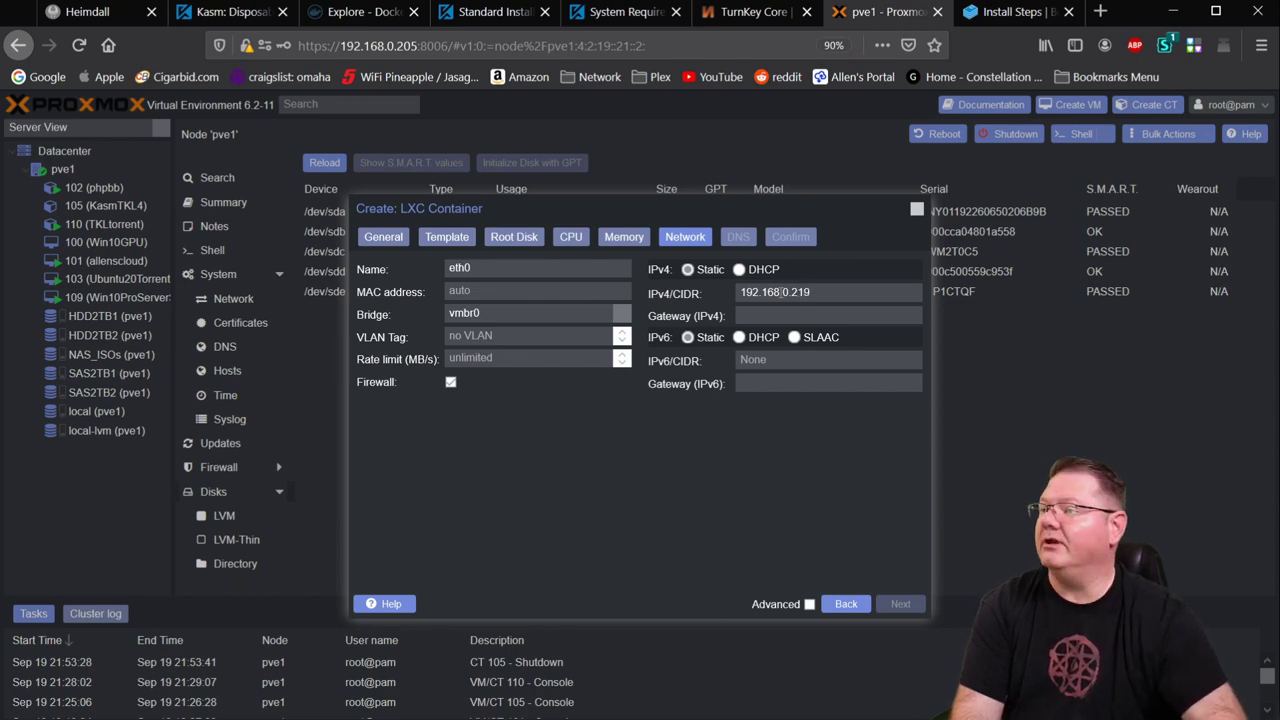
click(789, 311)
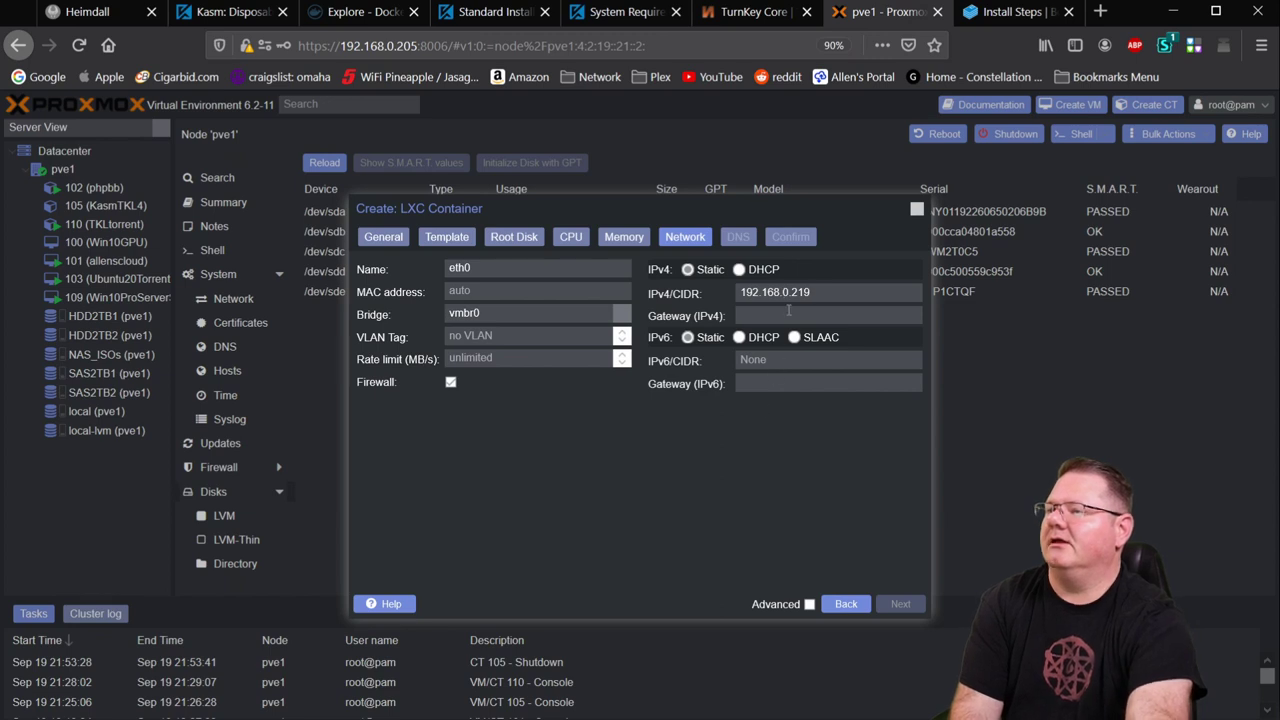
text(192.16)
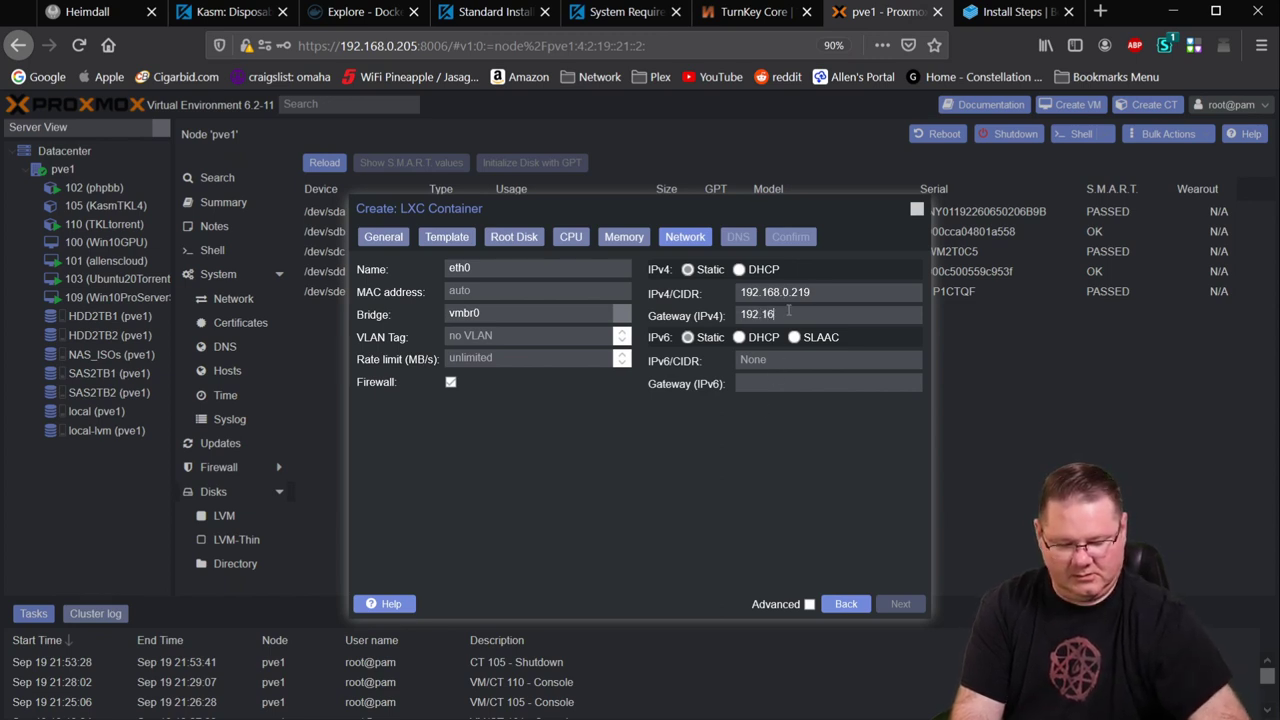
text(8.0.1)
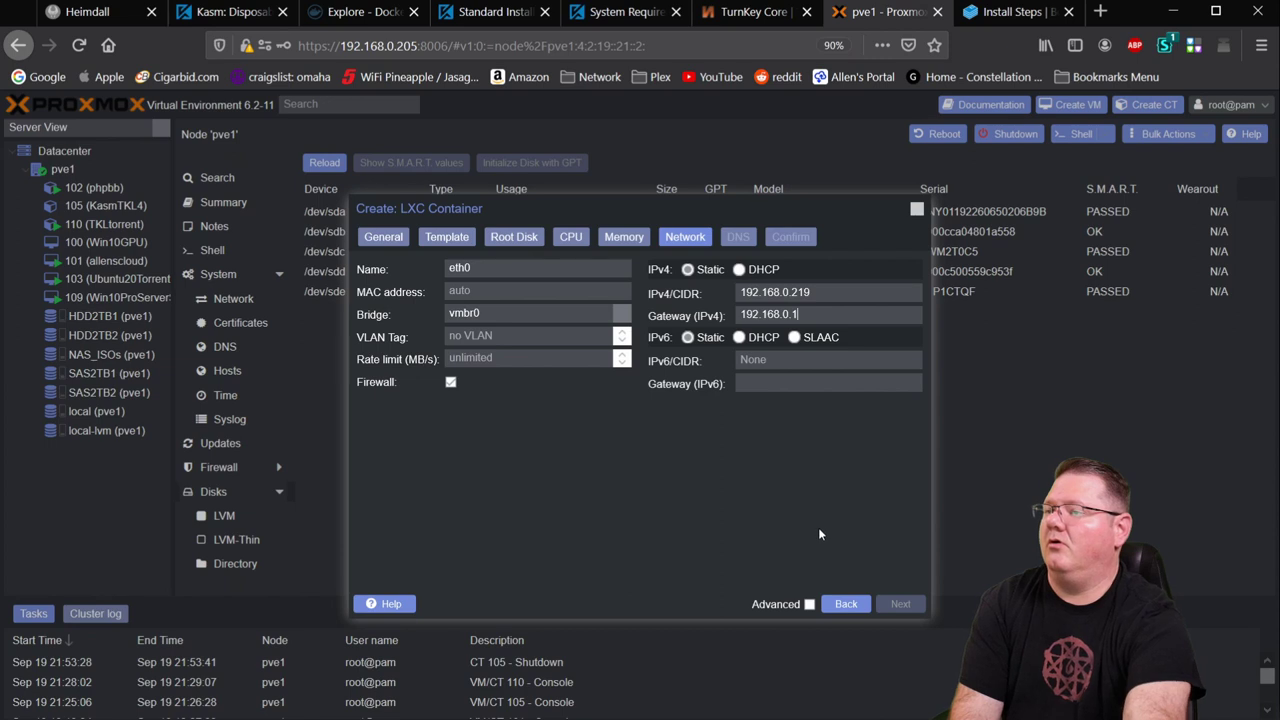
click(830, 292)
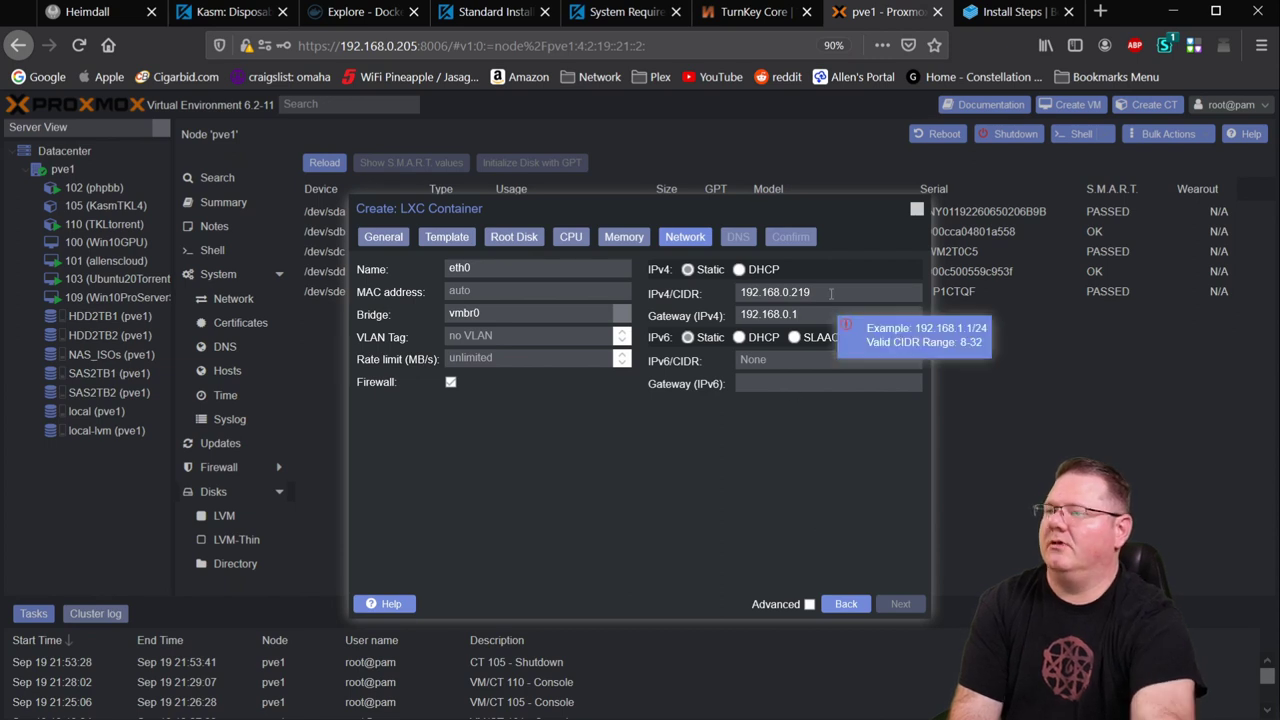
text(/24)
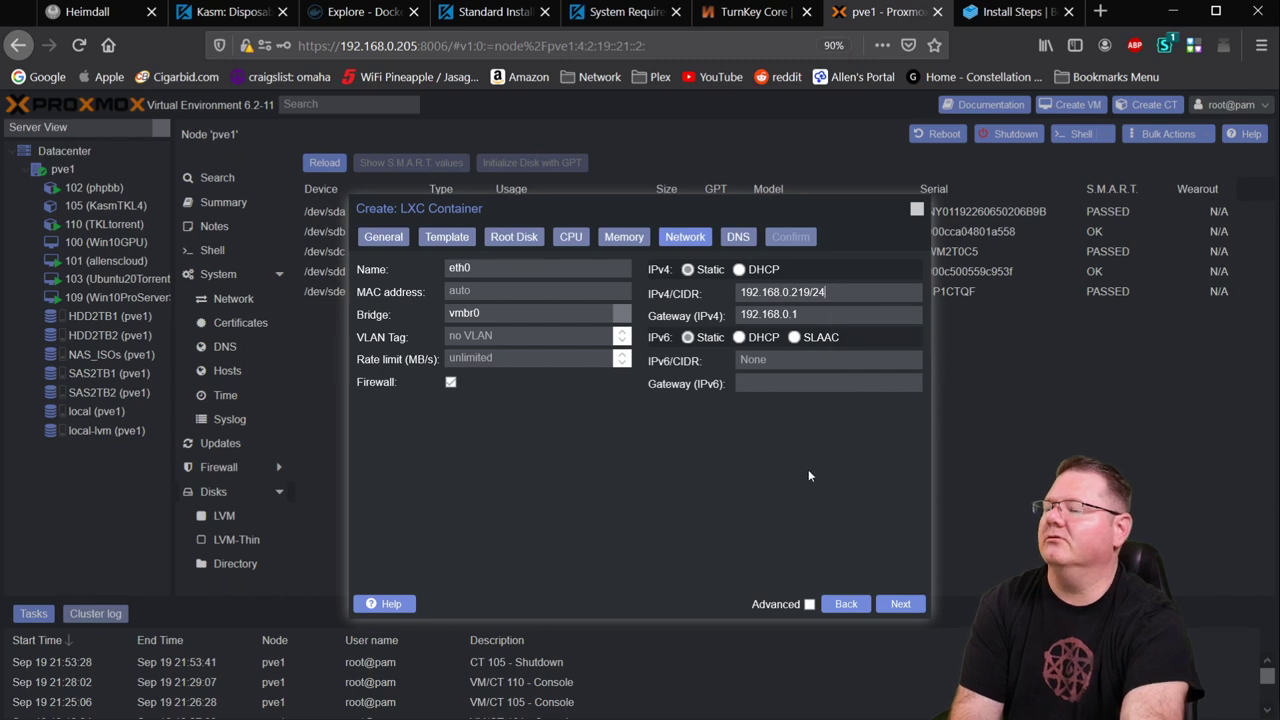
Keep the host DNS settings, review the summary and create CT 104 KasmTest
click(902, 605)
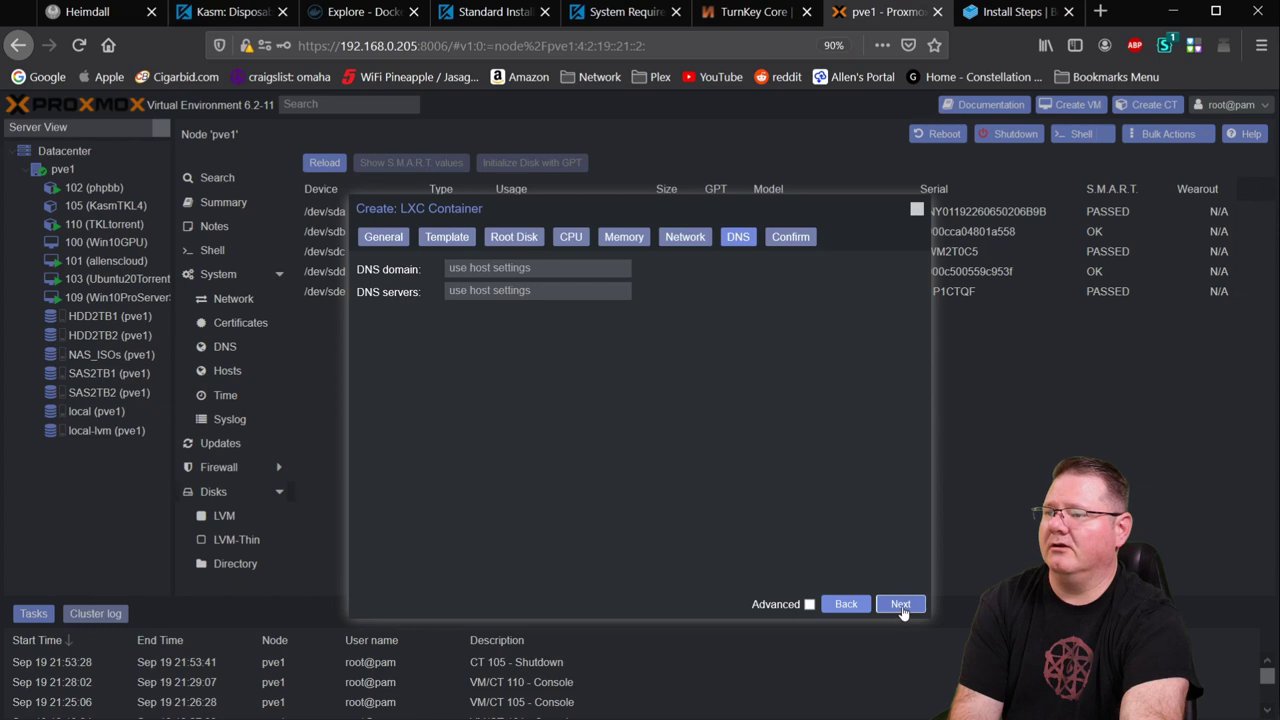
click(900, 604)
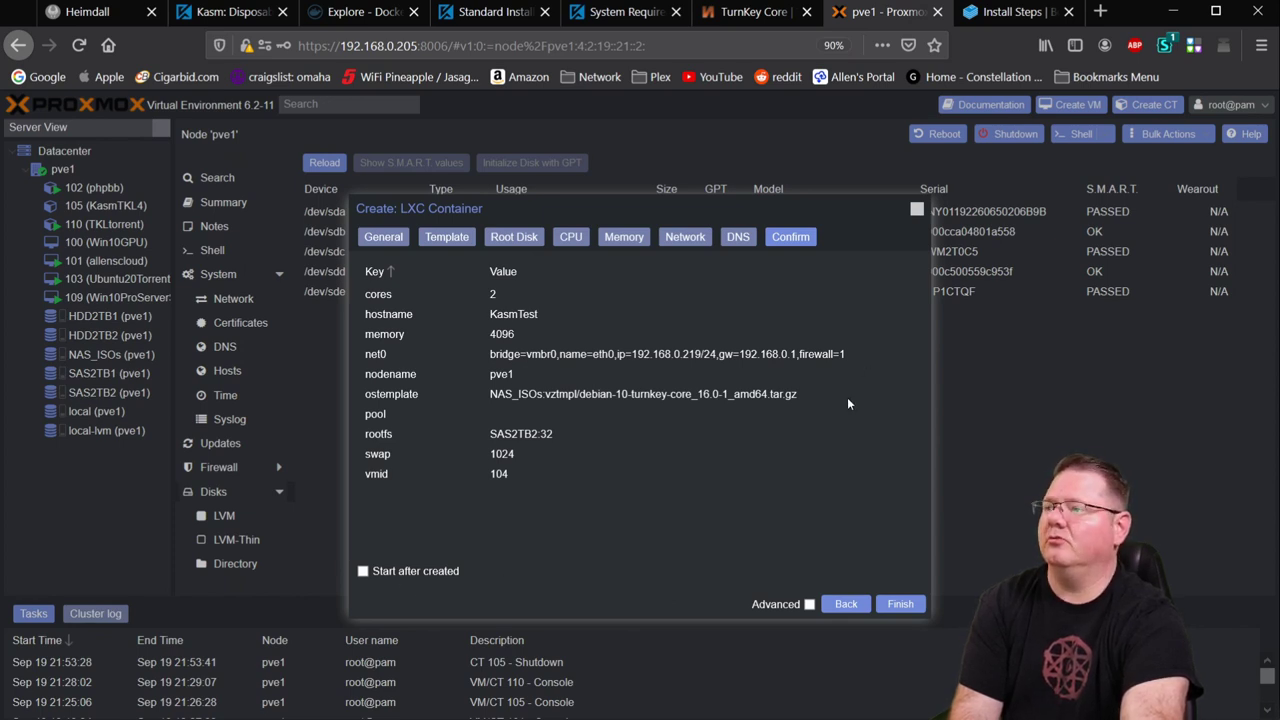
click(900, 605)
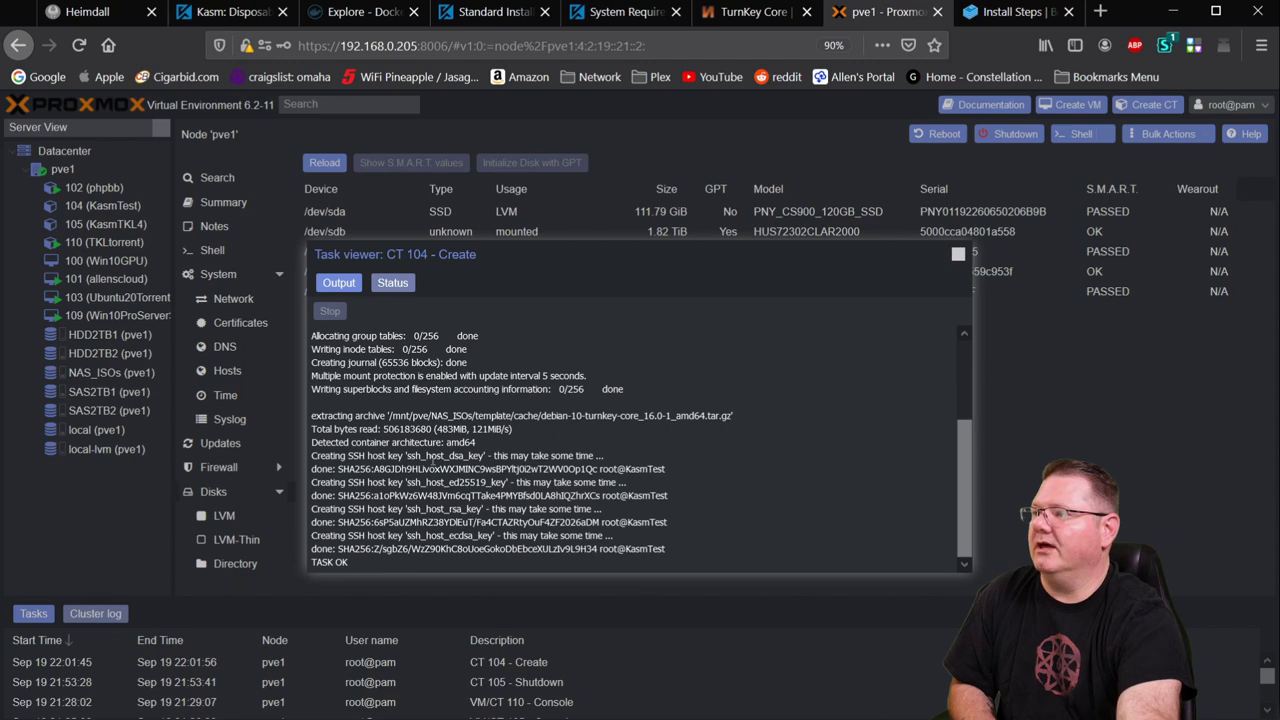
Close the CT 104 creation task log once it shows TASK OK
click(959, 257)
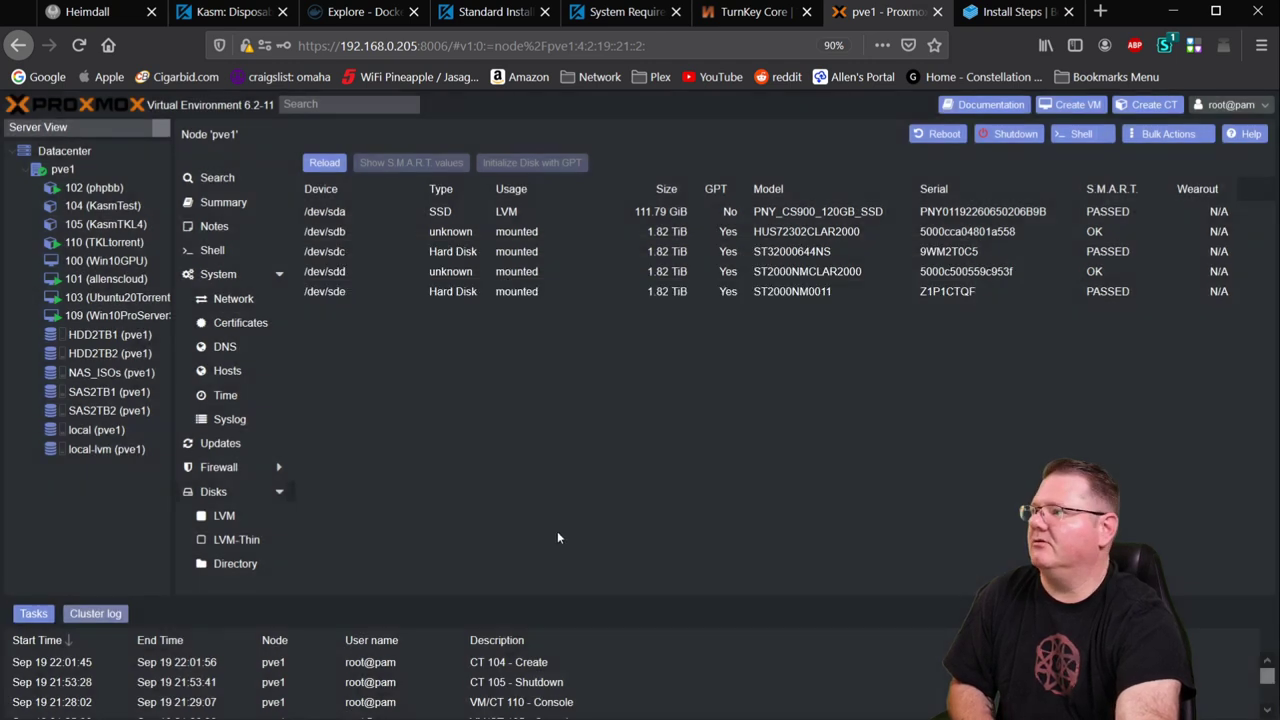
In KasmTest's Options, edit Features to tick Nesting and save it
click(106, 204)
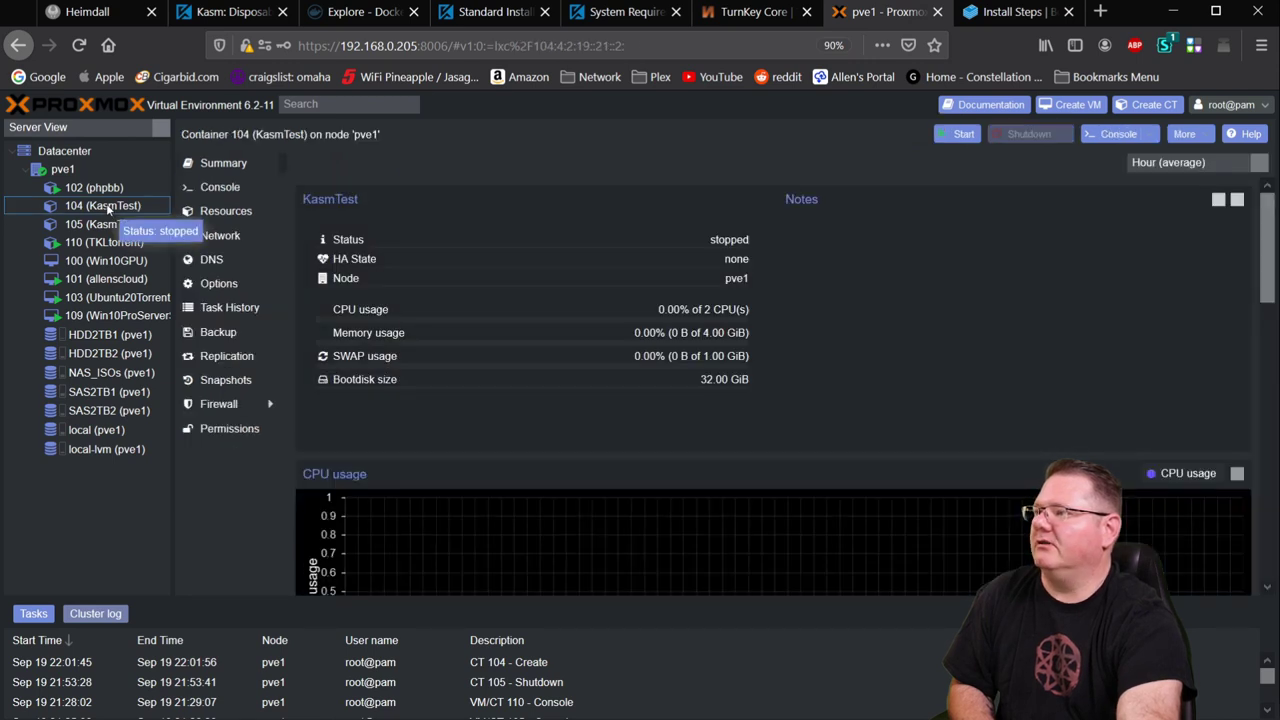
click(219, 284)
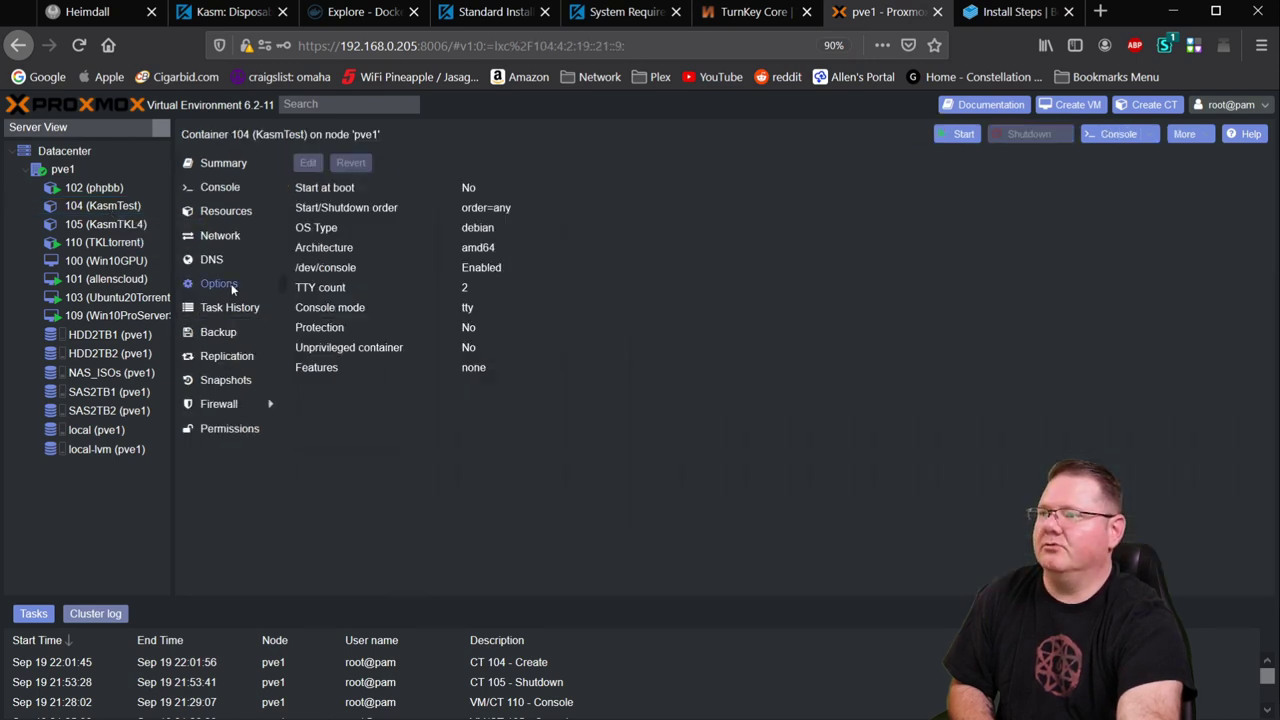
double_click(327, 367)
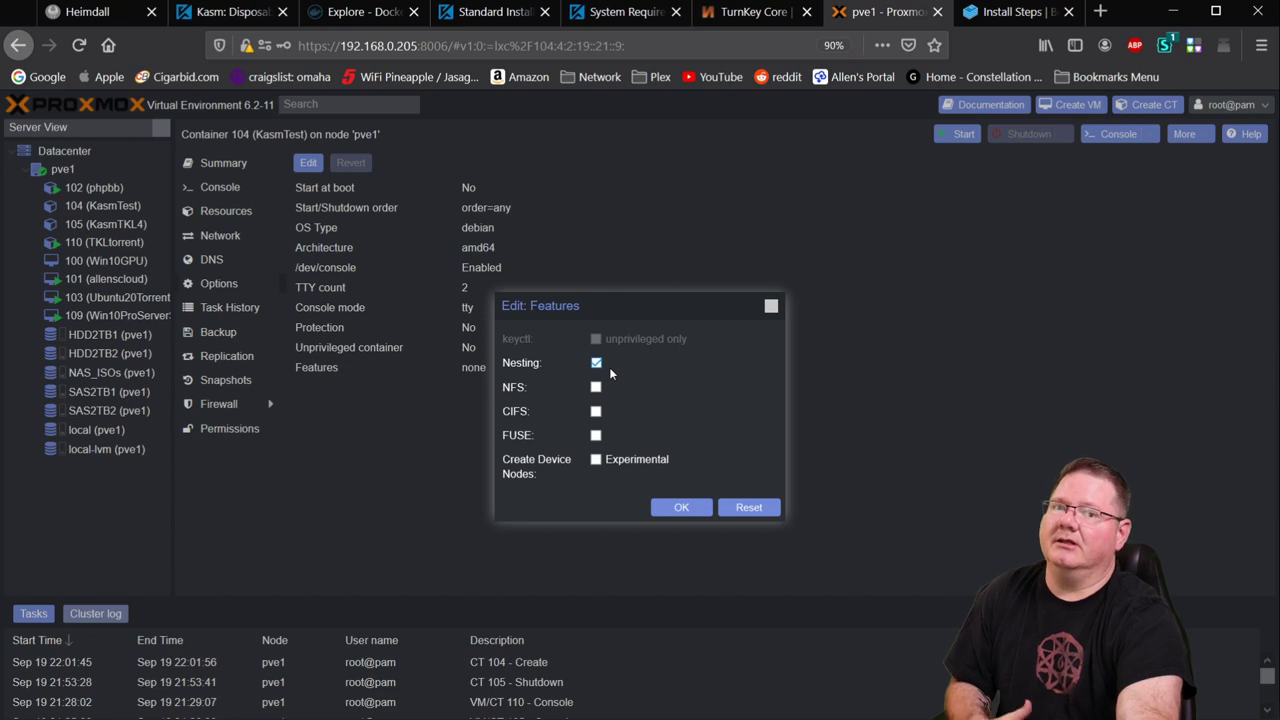
click(679, 507)
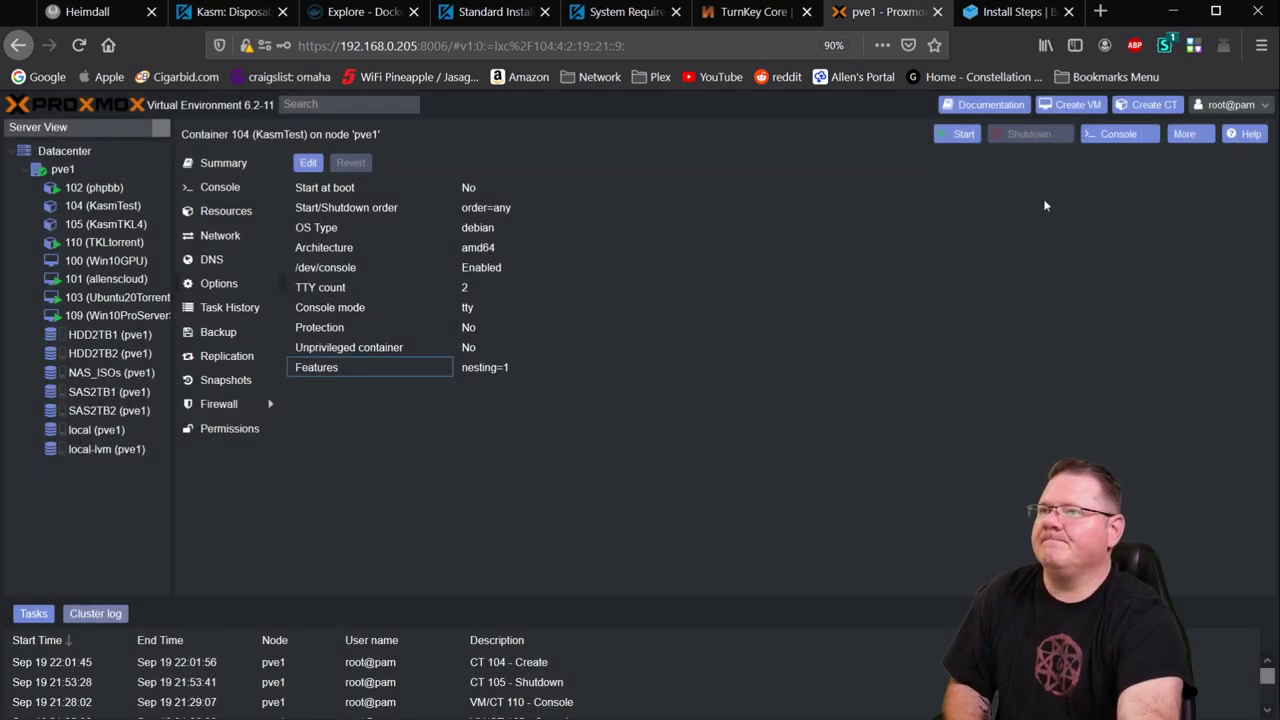
Boot container 104 and bring up its xterm.js console at the KasmTest login prompt
click(960, 136)
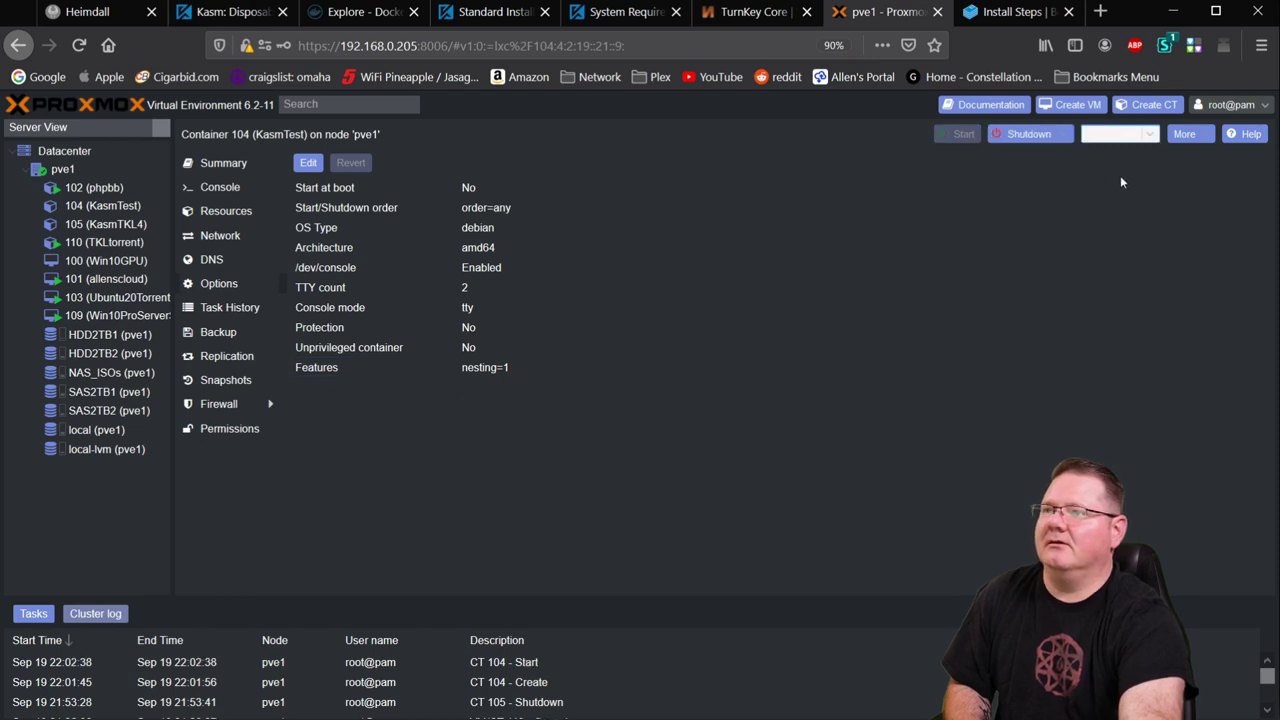
click(1120, 134)
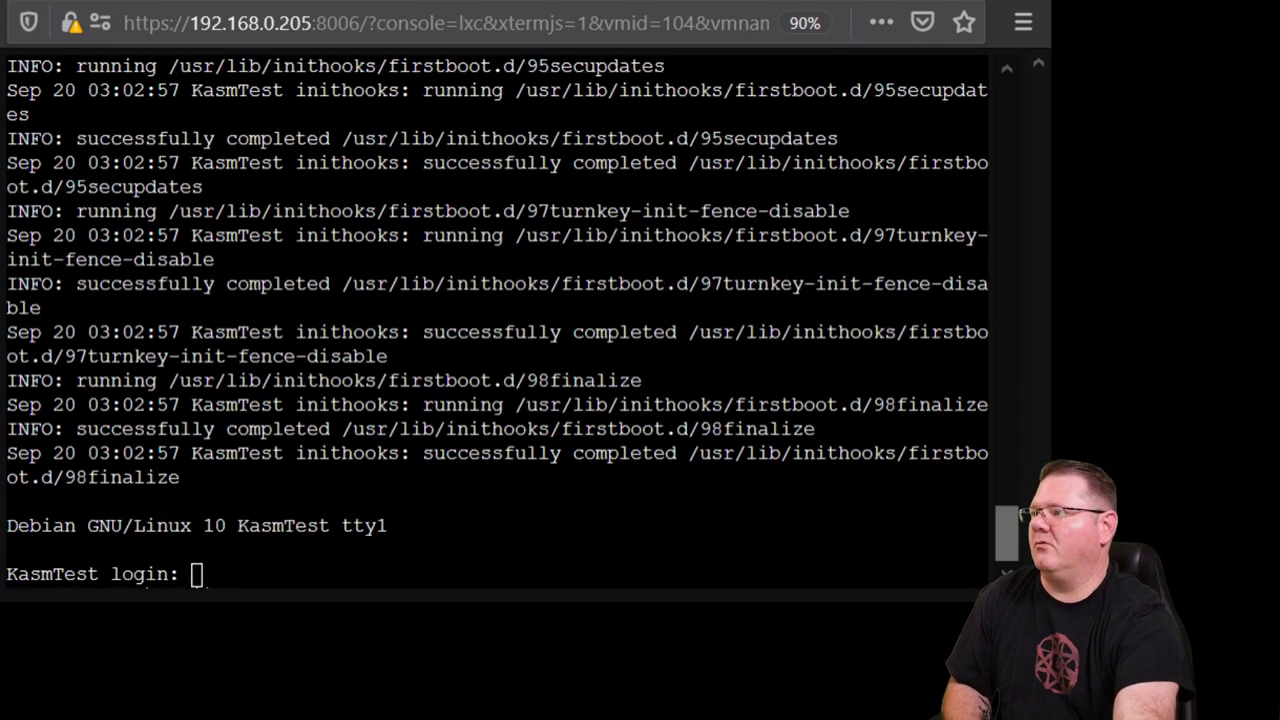
Log in to the KasmTest container console as root with the root password
click(469, 560)
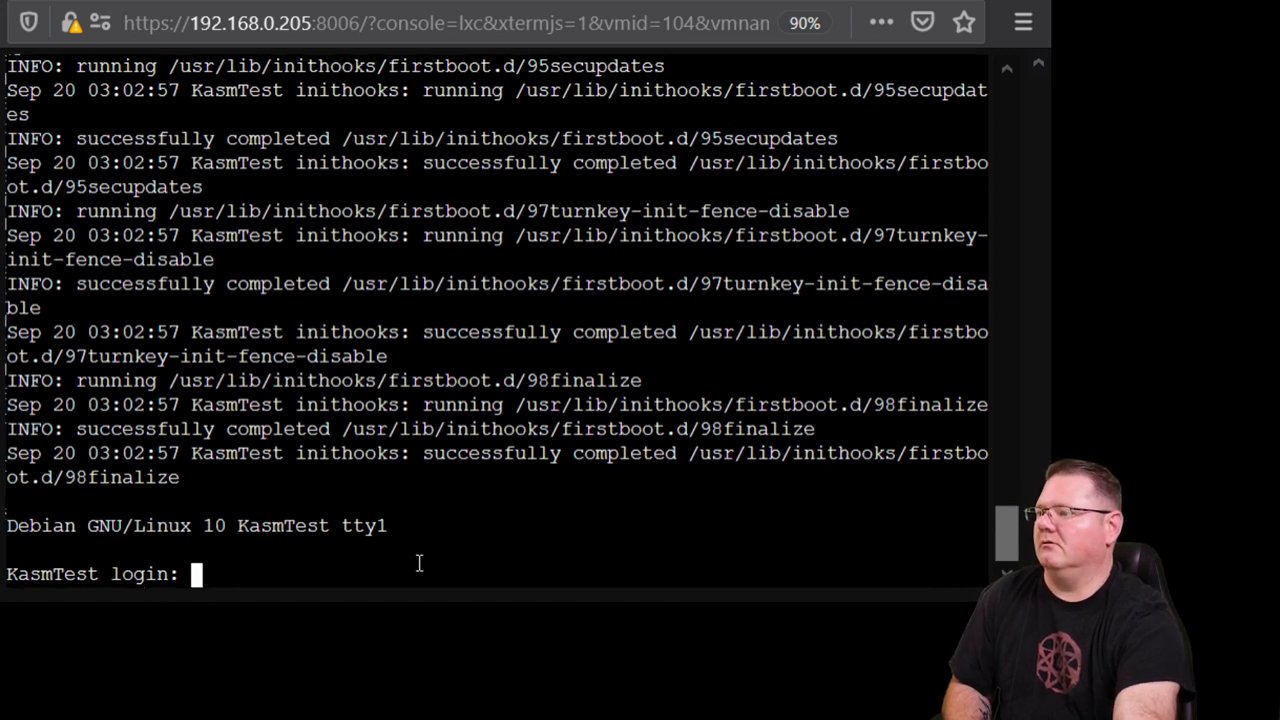
text(root)
key(Return)
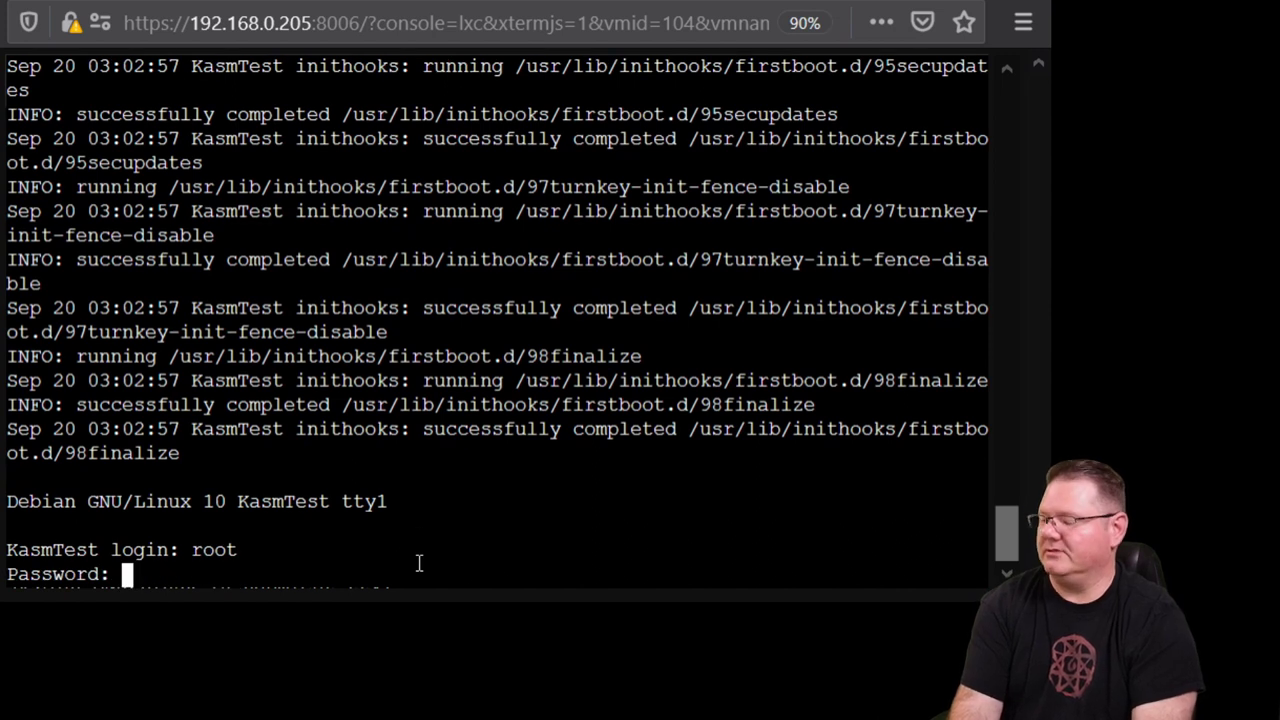
key(Return)
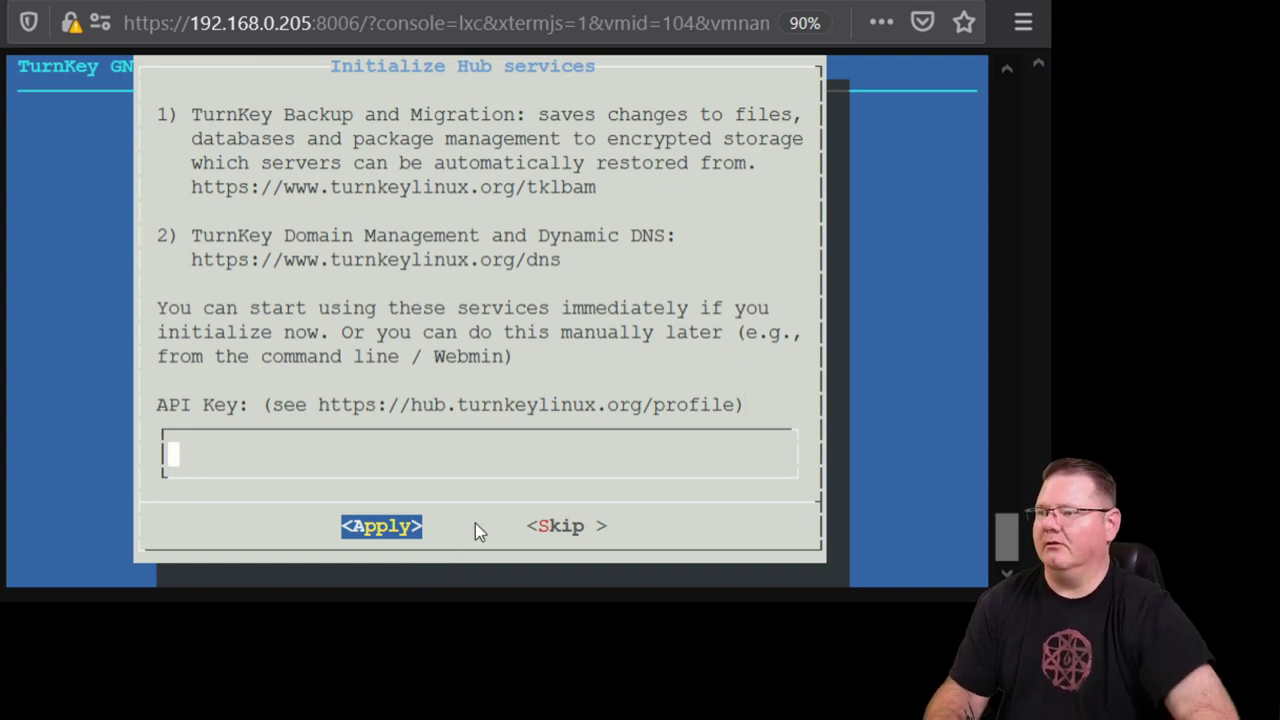
Skip both TurnKey first-boot screens: Hub services API key and security-alert email notifications
key(Tab)
key(Tab)
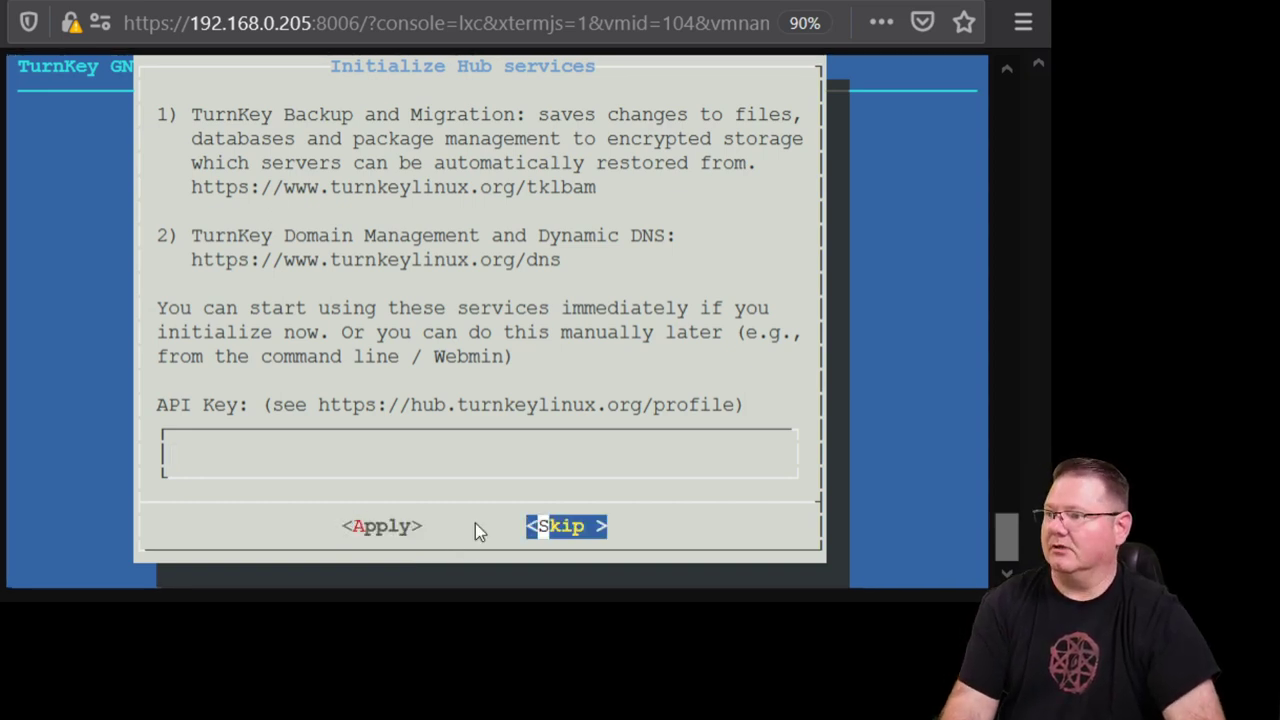
key(Return)
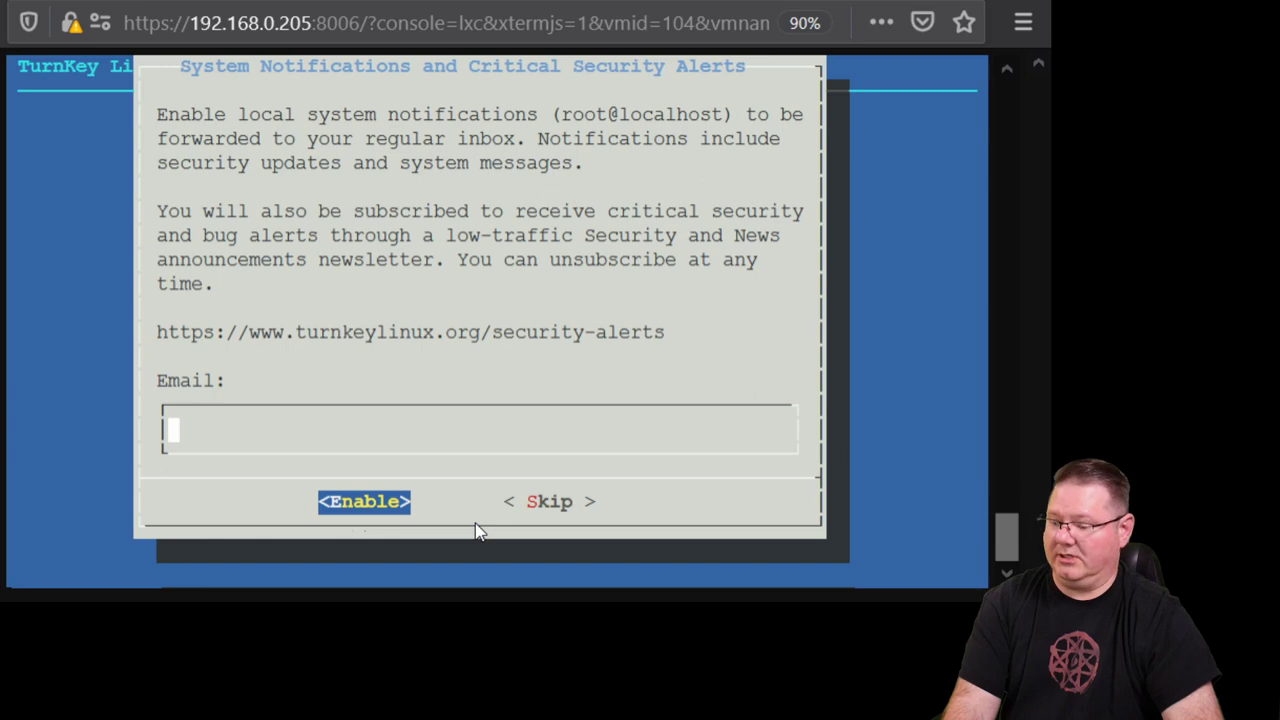
key(Tab)
key(Tab)
key(Return)
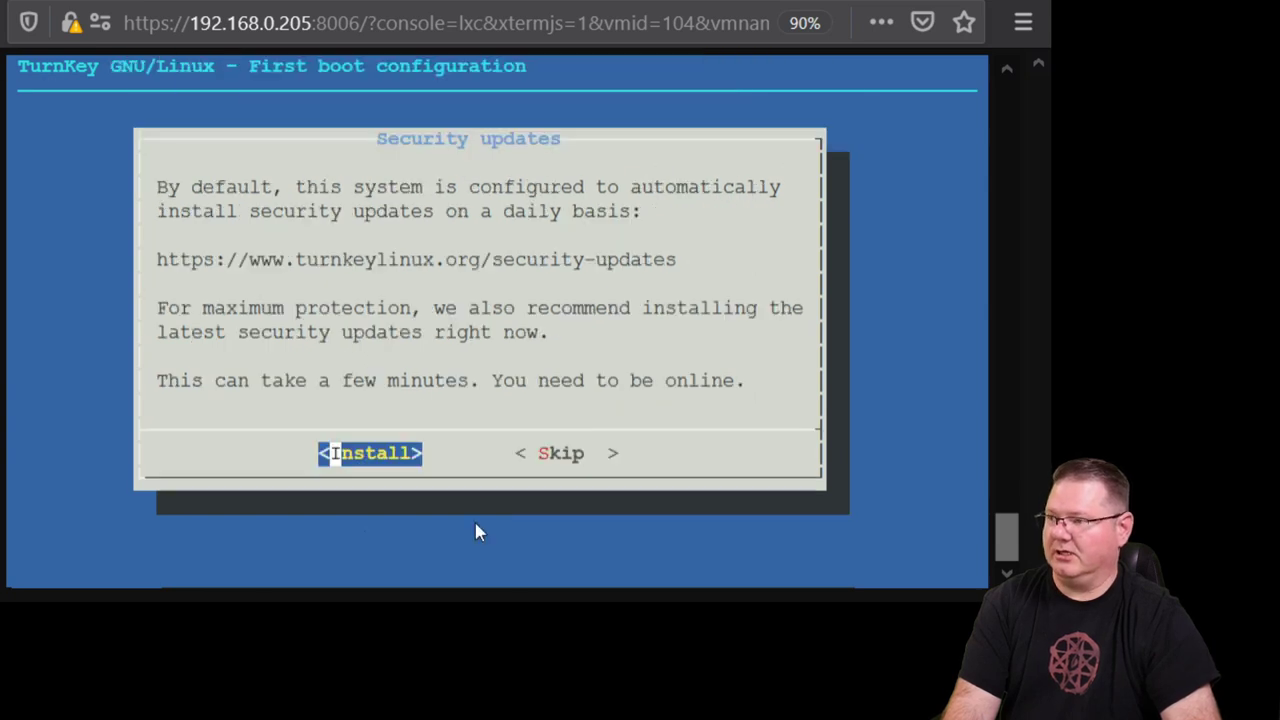
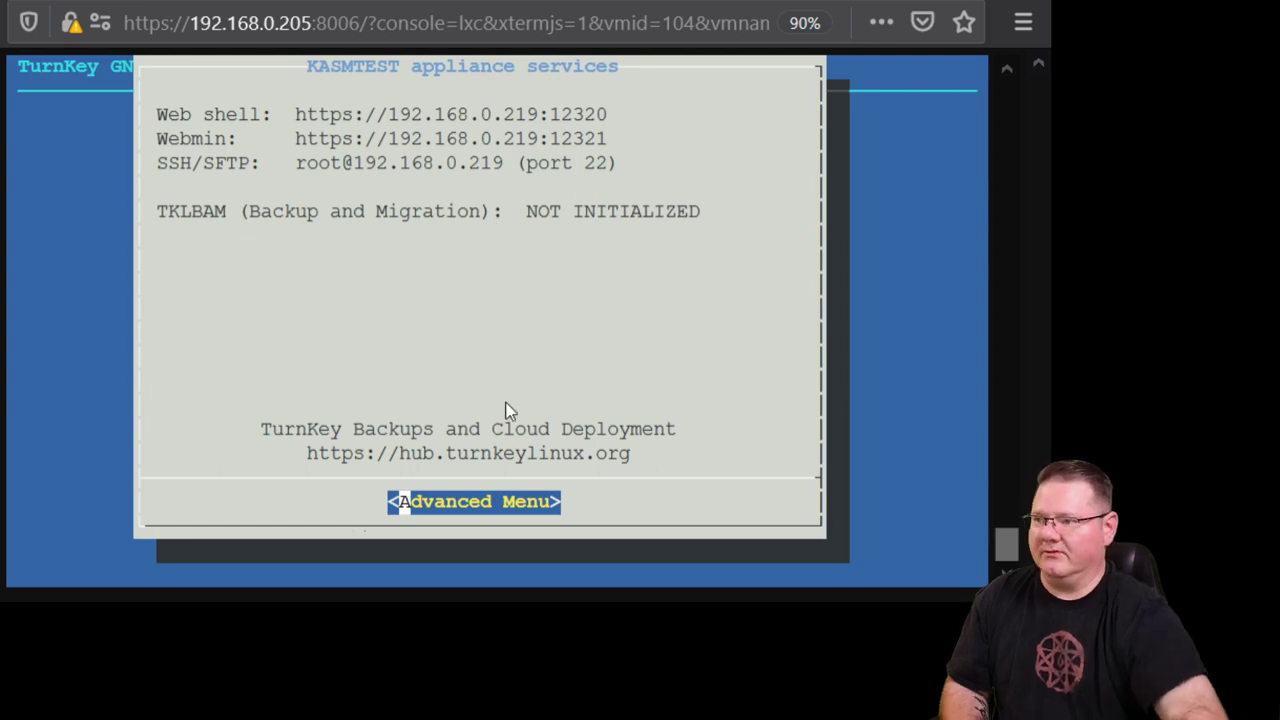
Open Region config's Tzdata time-zone setting and choose America as the geographic area
key(Return)
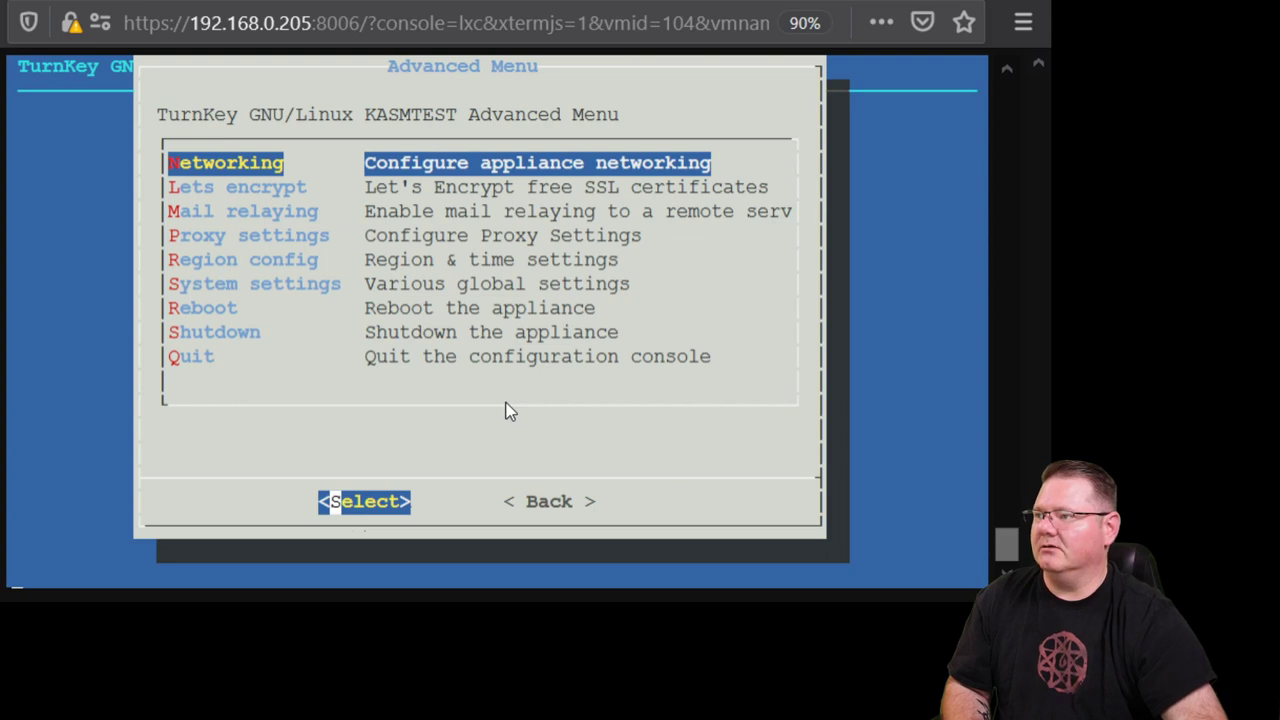
key(Down)
key(Down)
key(Down)
key(Down)
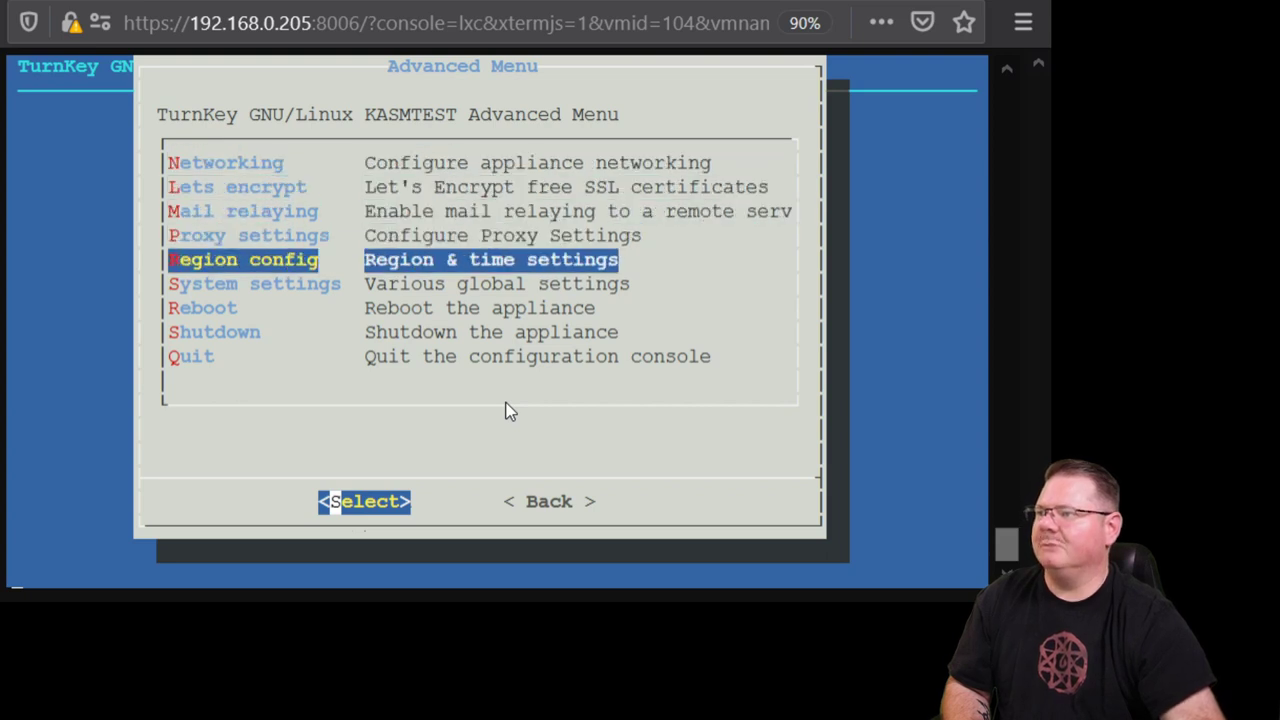
key(Return)
key(Down)
key(Down)
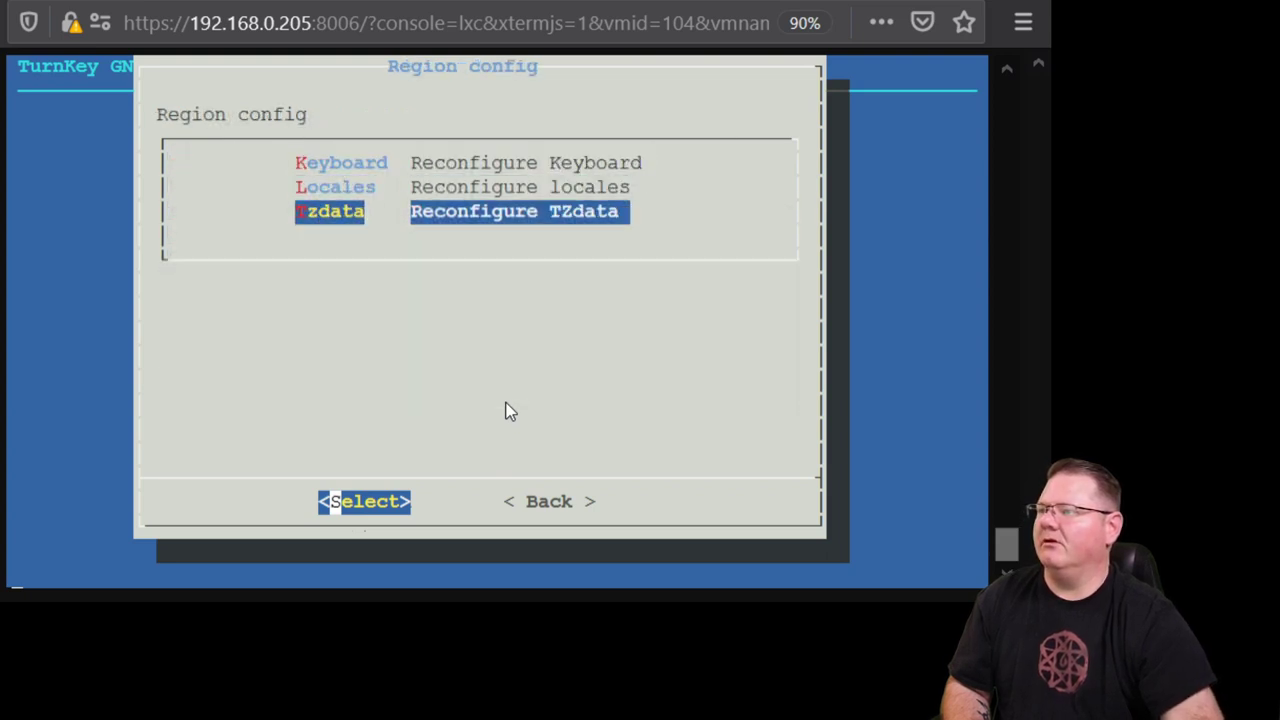
key(Return)
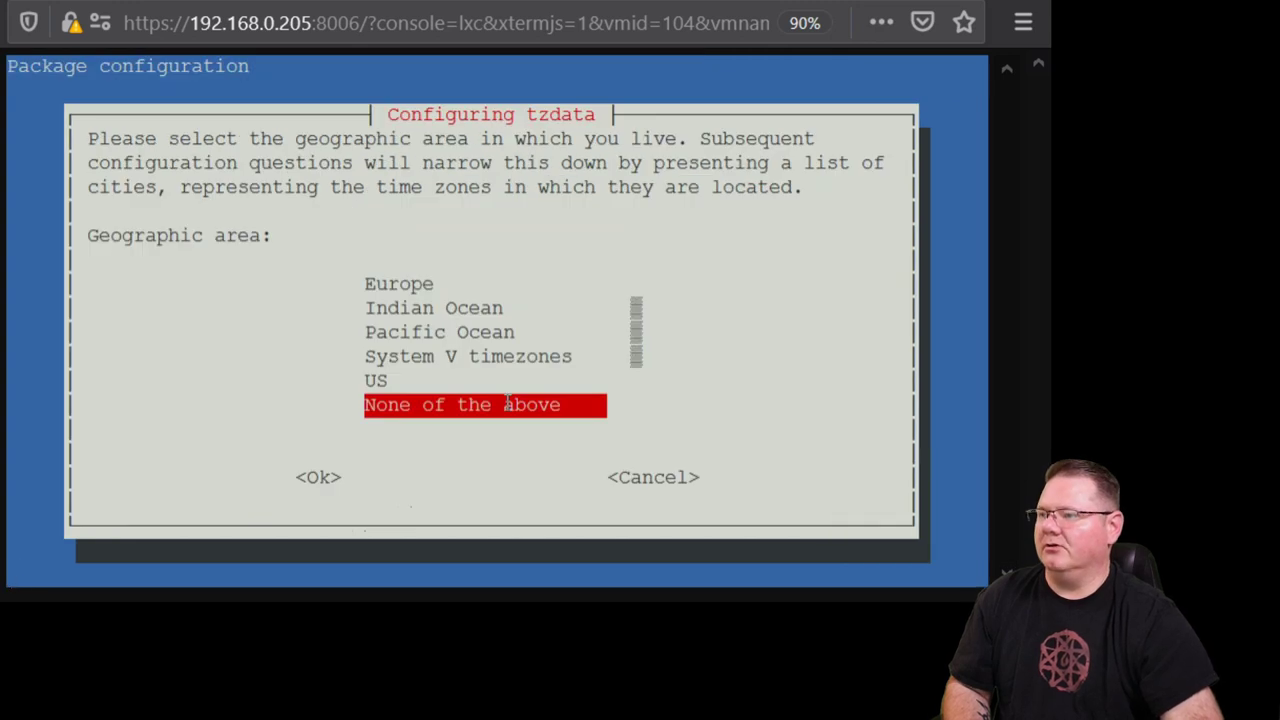
key(Up)
key(Up)
key(Up)
key(Up)
key(Up)
key(Up)
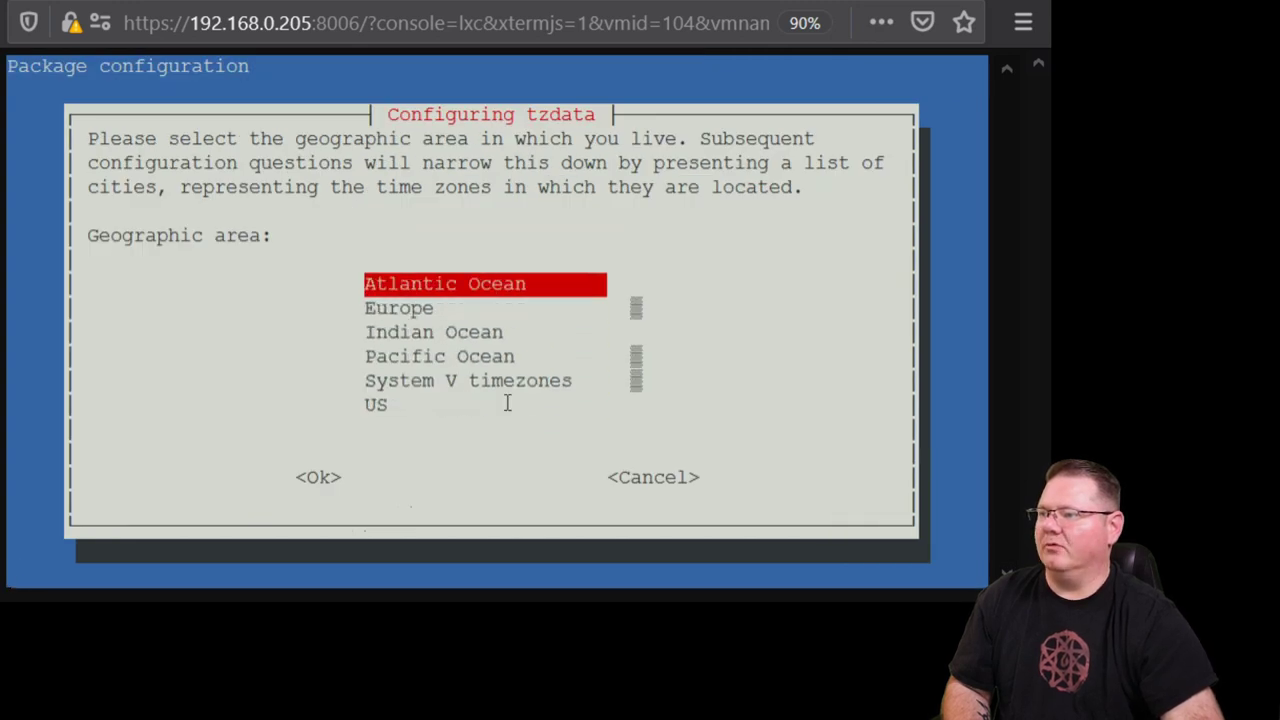
key(Up)
key(Up)
key(Up)
key(Up)
key(Up)
key(Up)
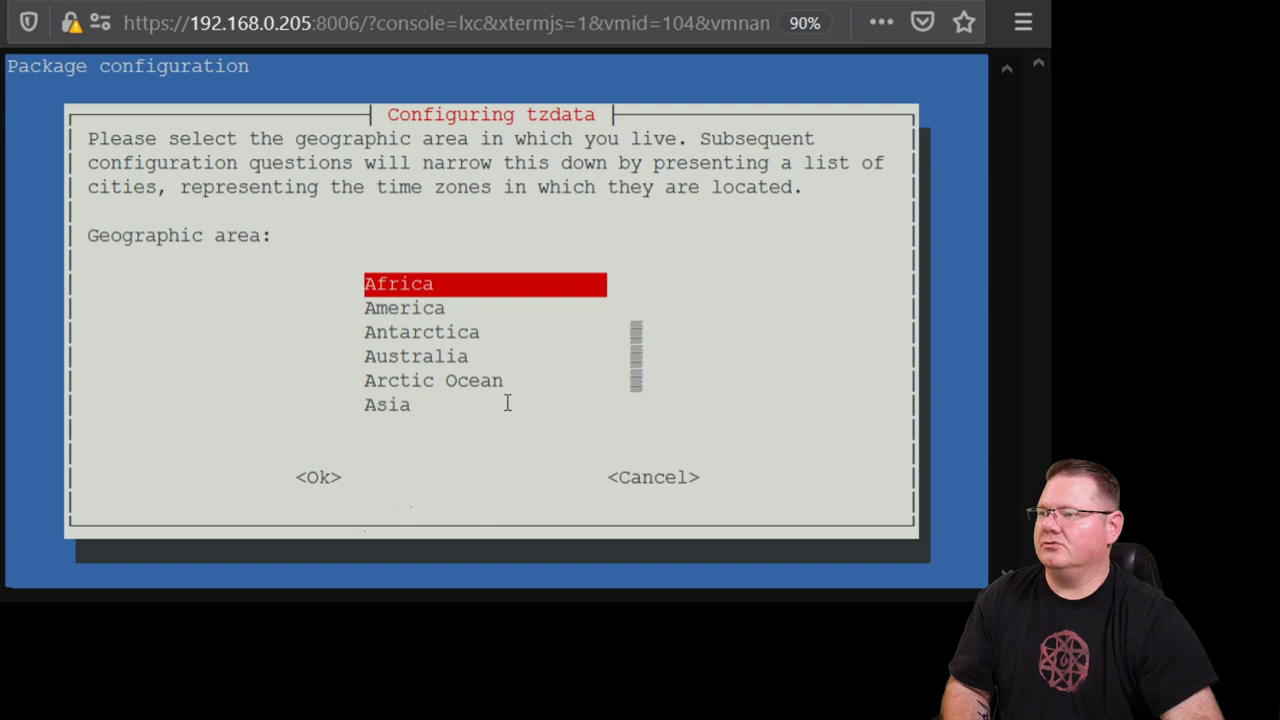
key(Down)
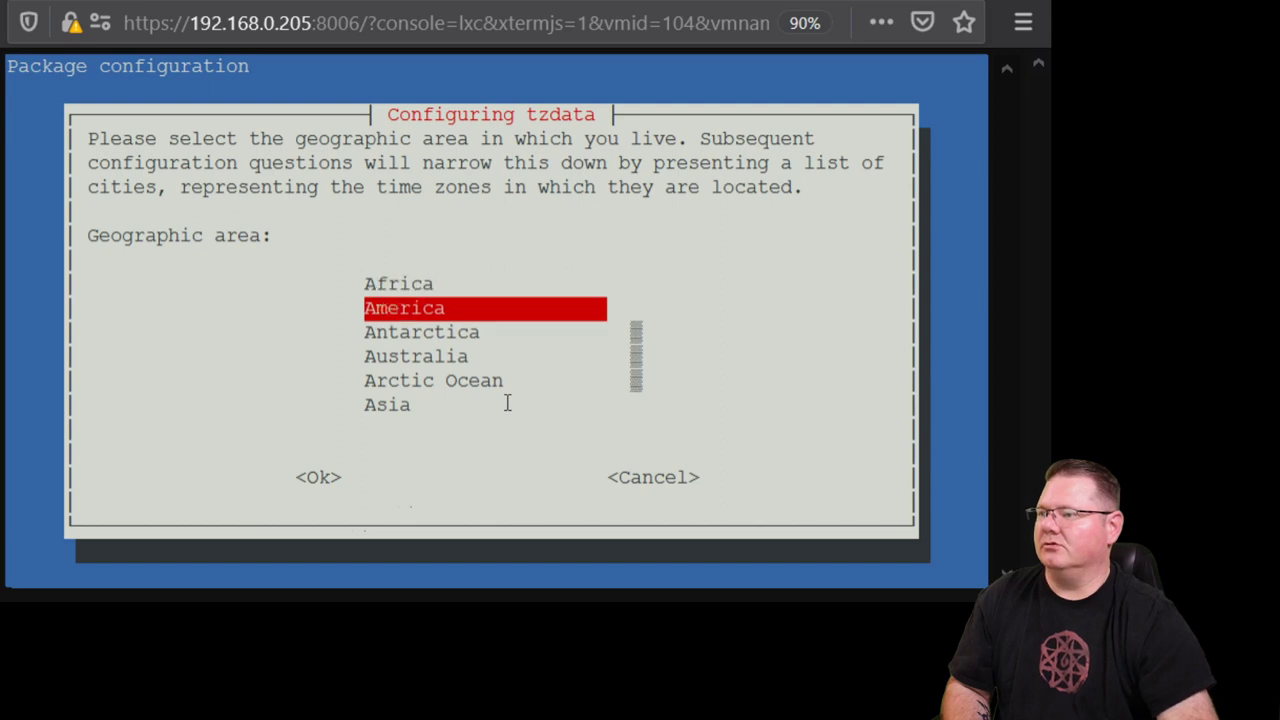
key(Return)
Select Chicago as the time zone and go back to the Advanced Menu
key(Down)
key(Down)
key(Down)
key(Down)
key(Down)
key(Down)
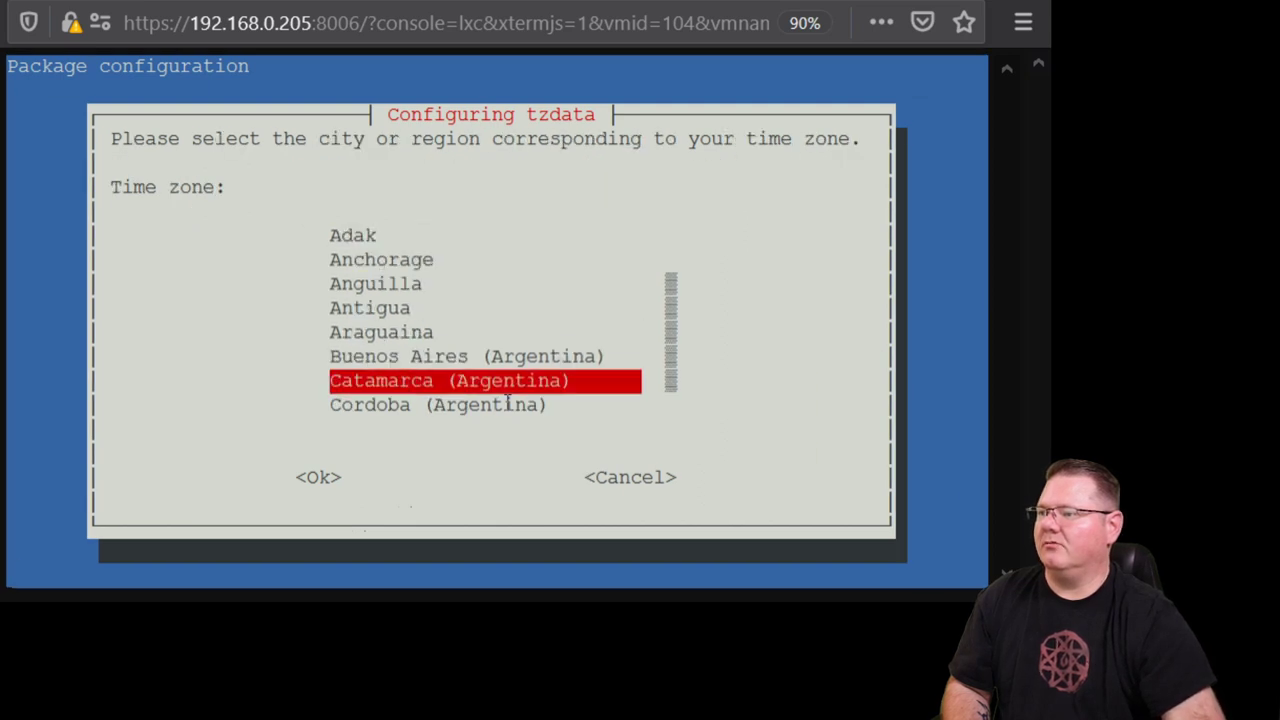
key(Down)
key(Down)
key(Down)
key(Down)
key(Down)
key(Down)
key(Down)
key(Down)
key(Down)
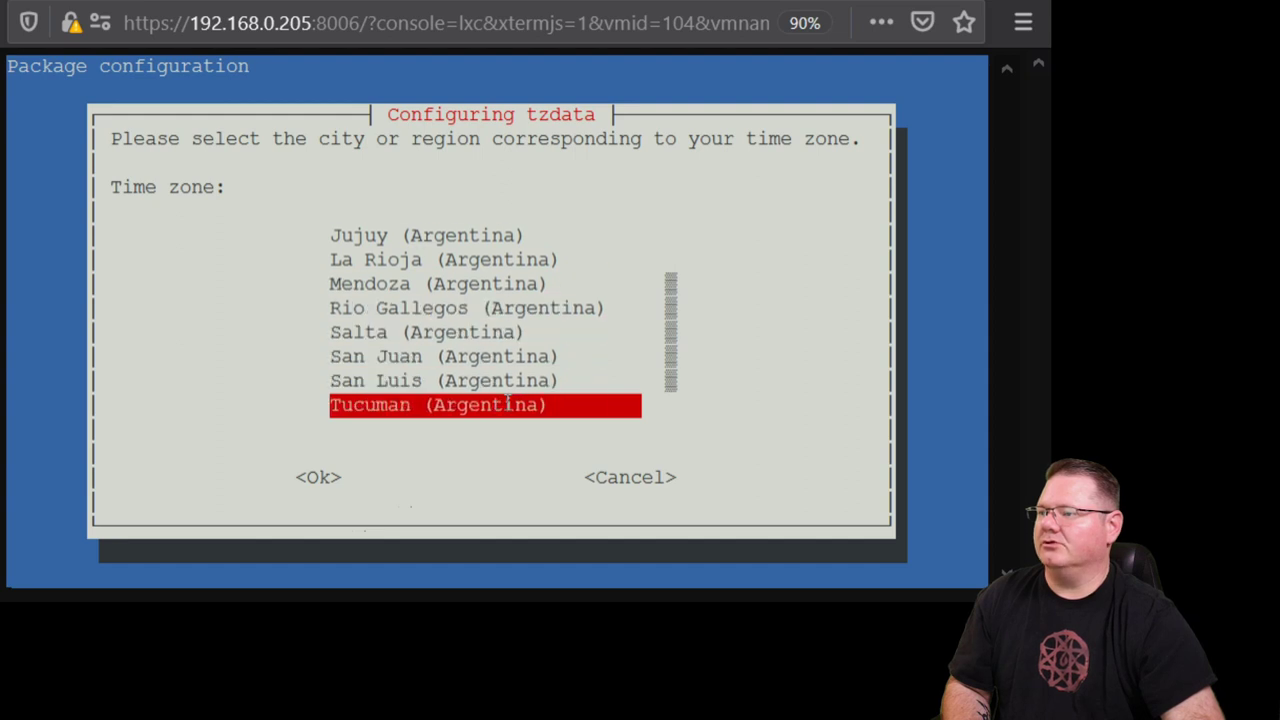
key(Down)
key(Down)
key(Down)
key(Down)
key(Down)
key(Down)
key(Down)
key(Down)
key(Down)
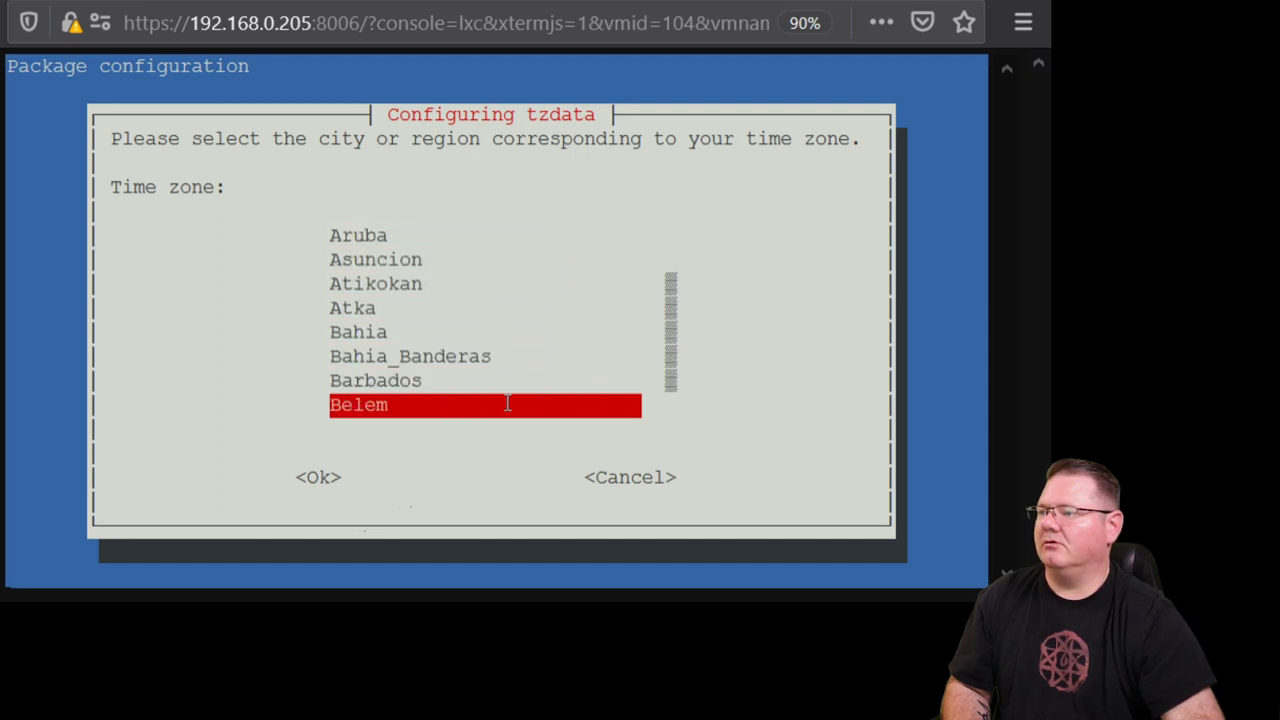
key(Down)
key(Down)
key(Down)
key(Down)
key(Down)
key(Down)
key(Down)
key(Down)
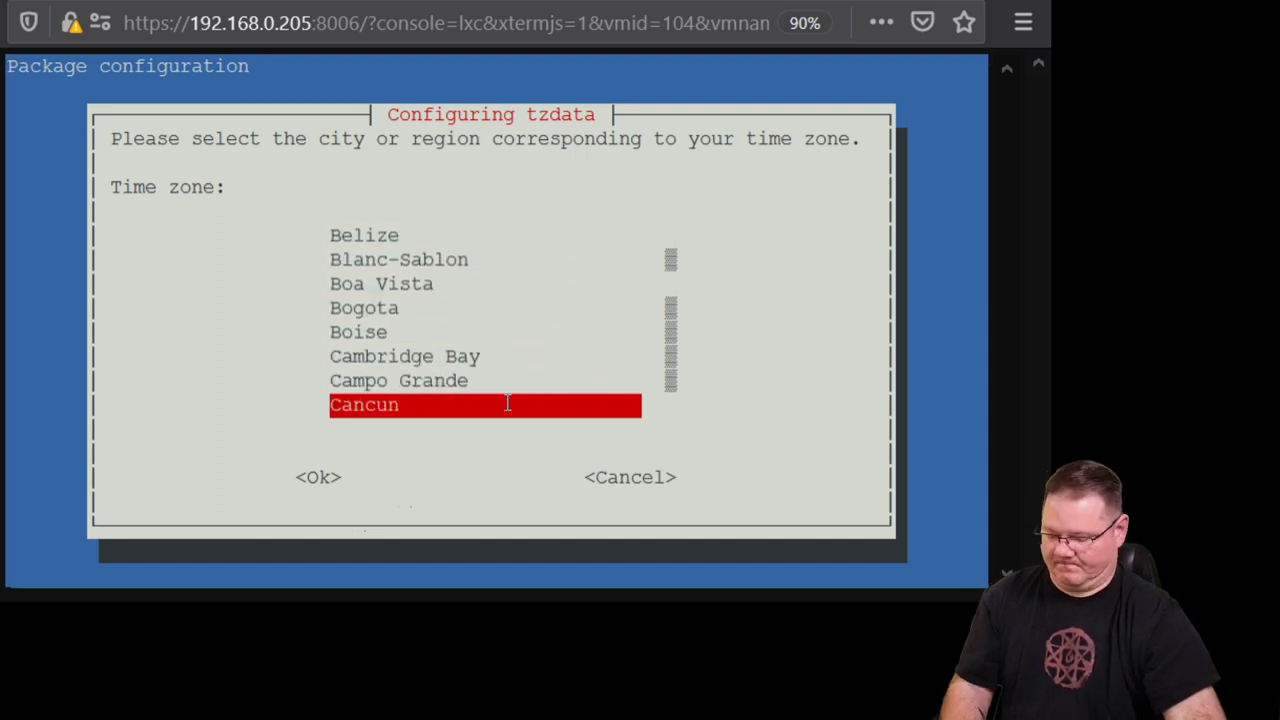
key(Down)
key(Down)
key(Down)
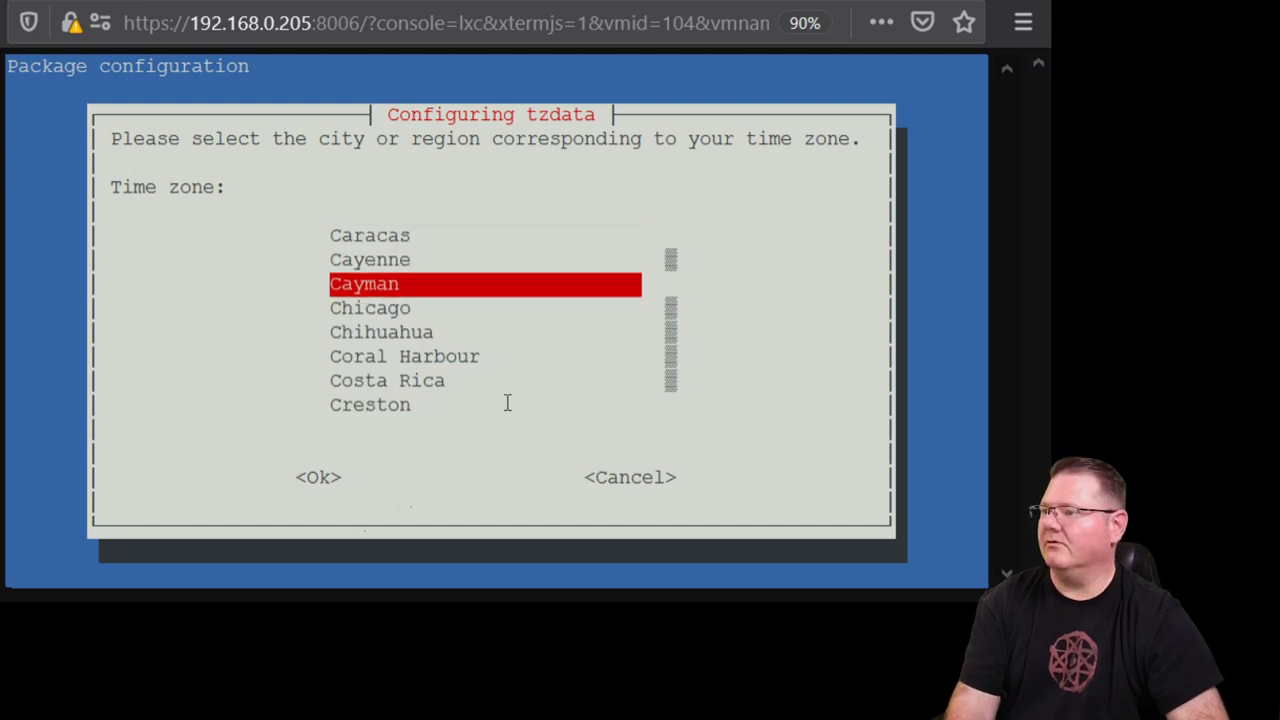
key(Down)
key(Return)
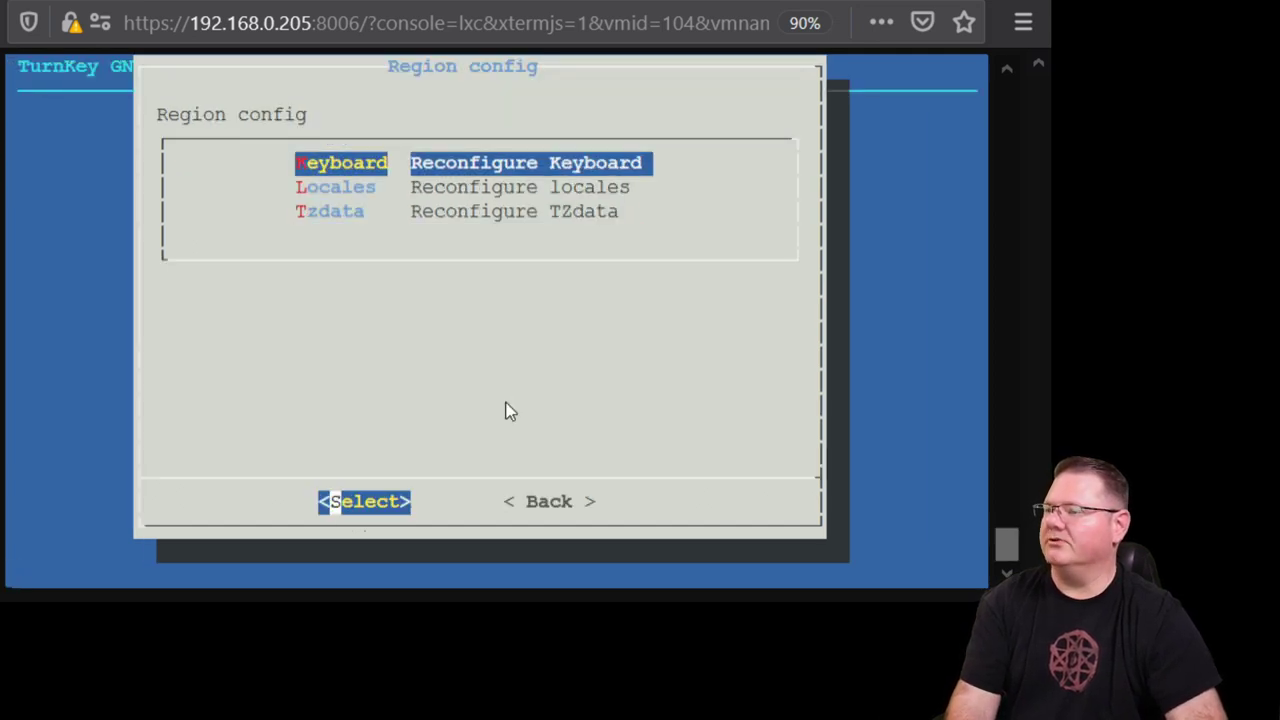
key(Tab)
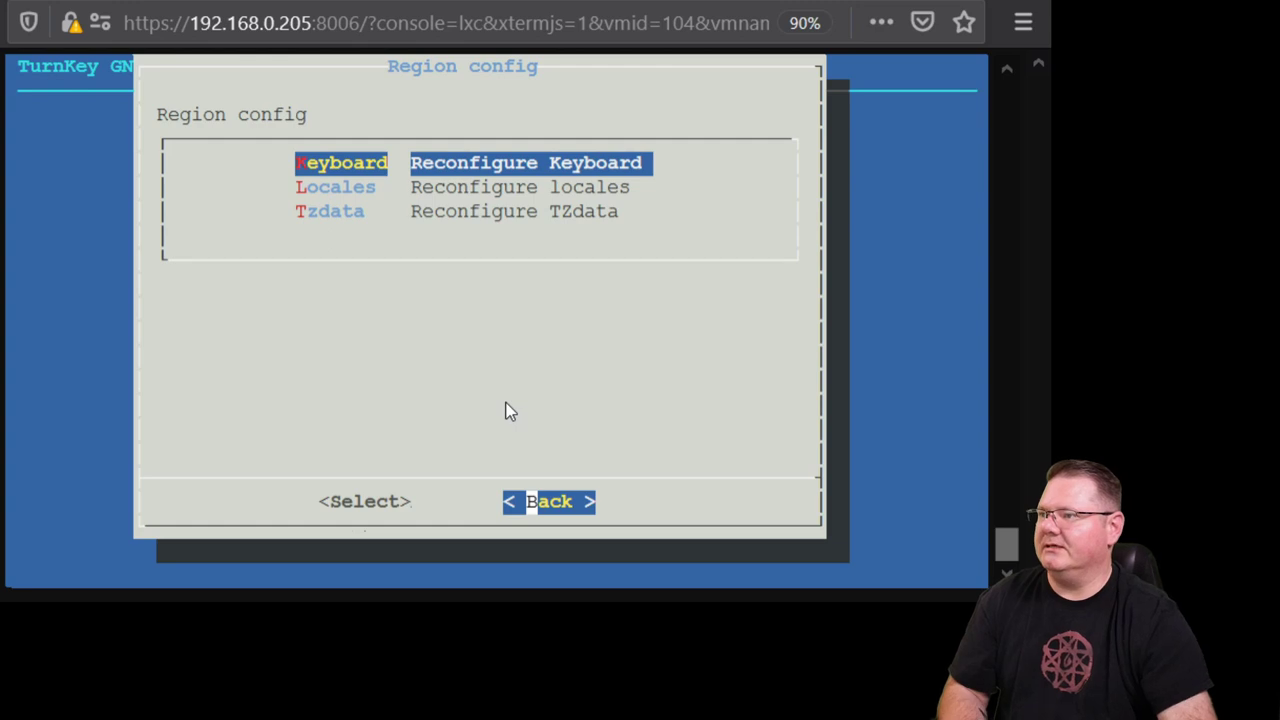
key(Return)
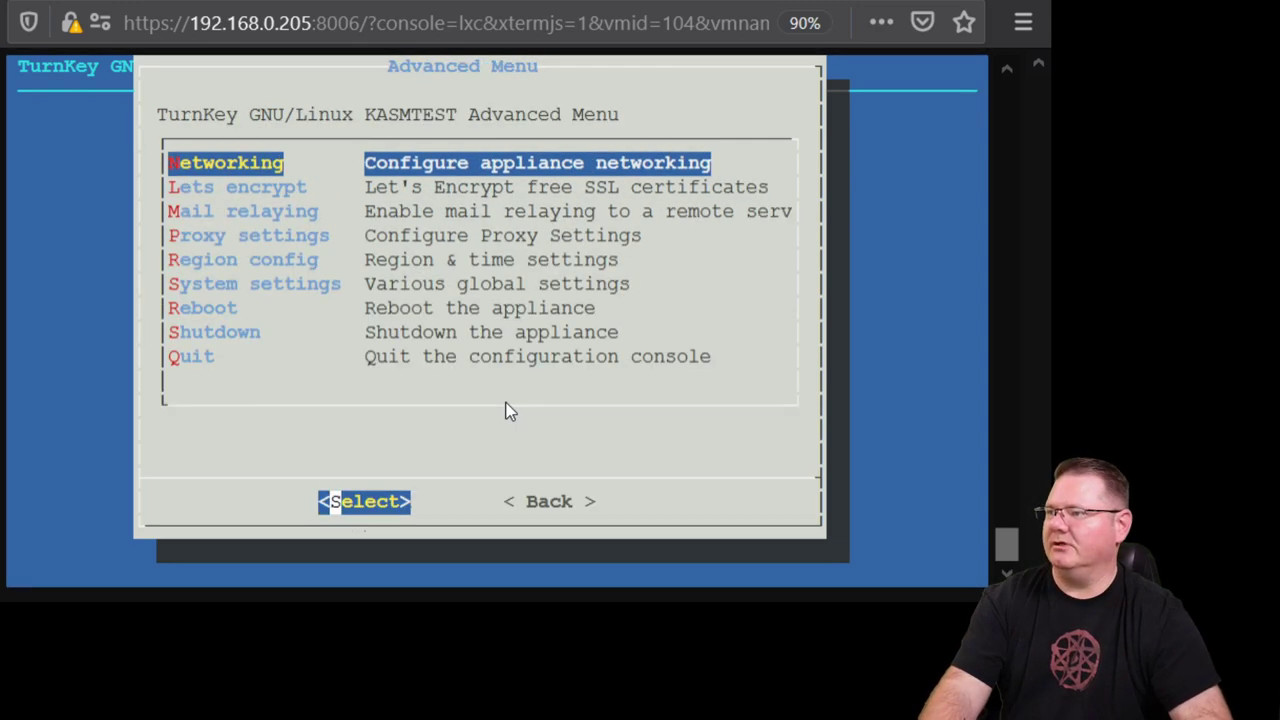
key(Down)
key(Down)
key(Down)
key(Down)
key(Down)
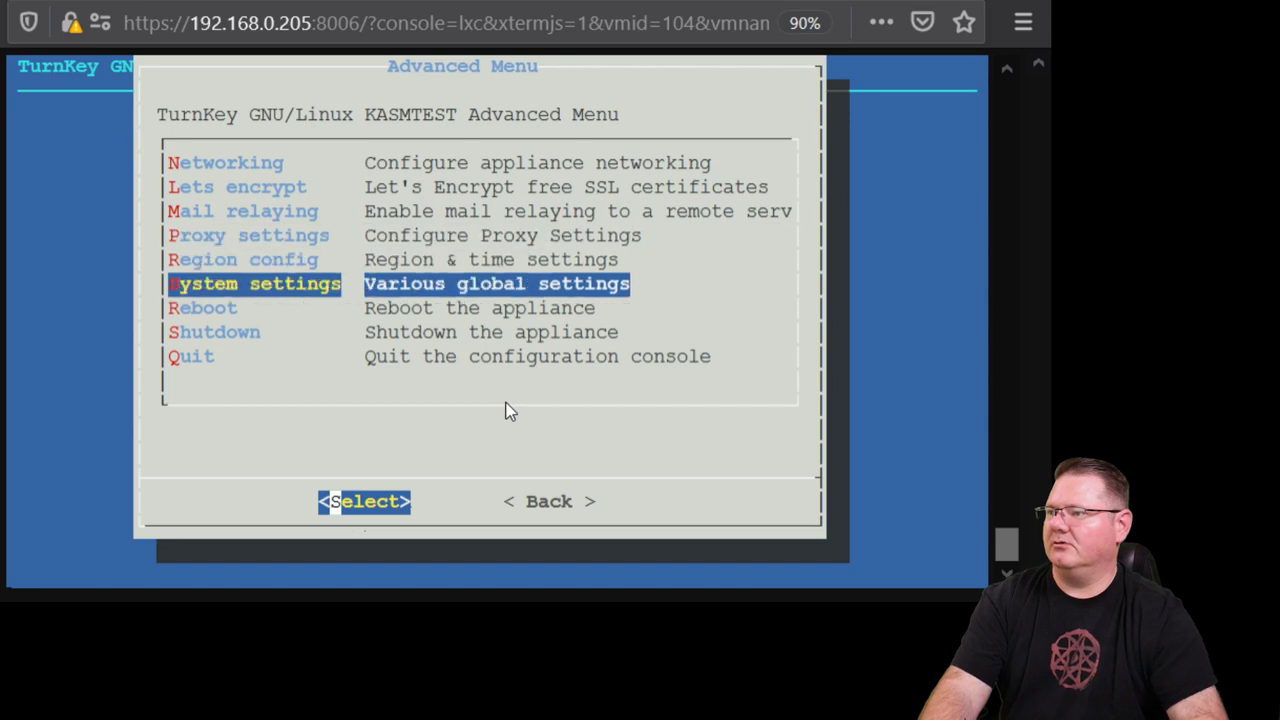
Change the container hostname to KasmTest under System settings
key(Return)
key(Down)
key(Down)
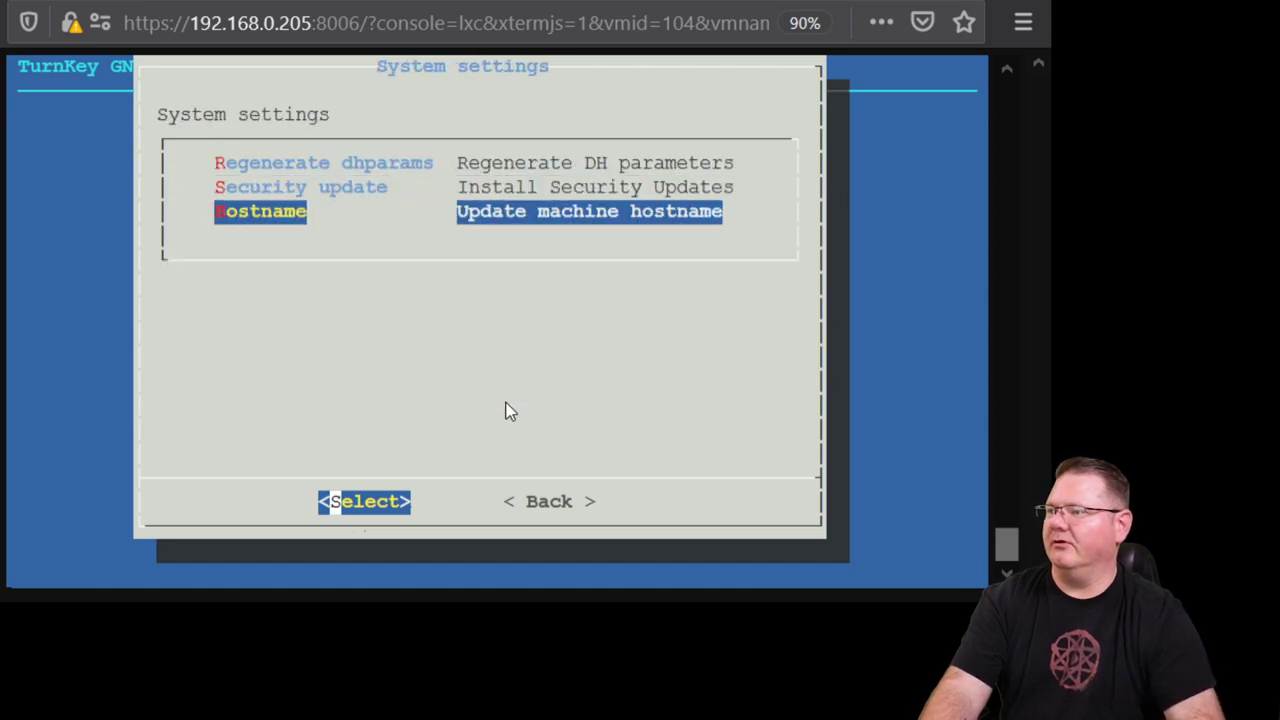
key(Return)
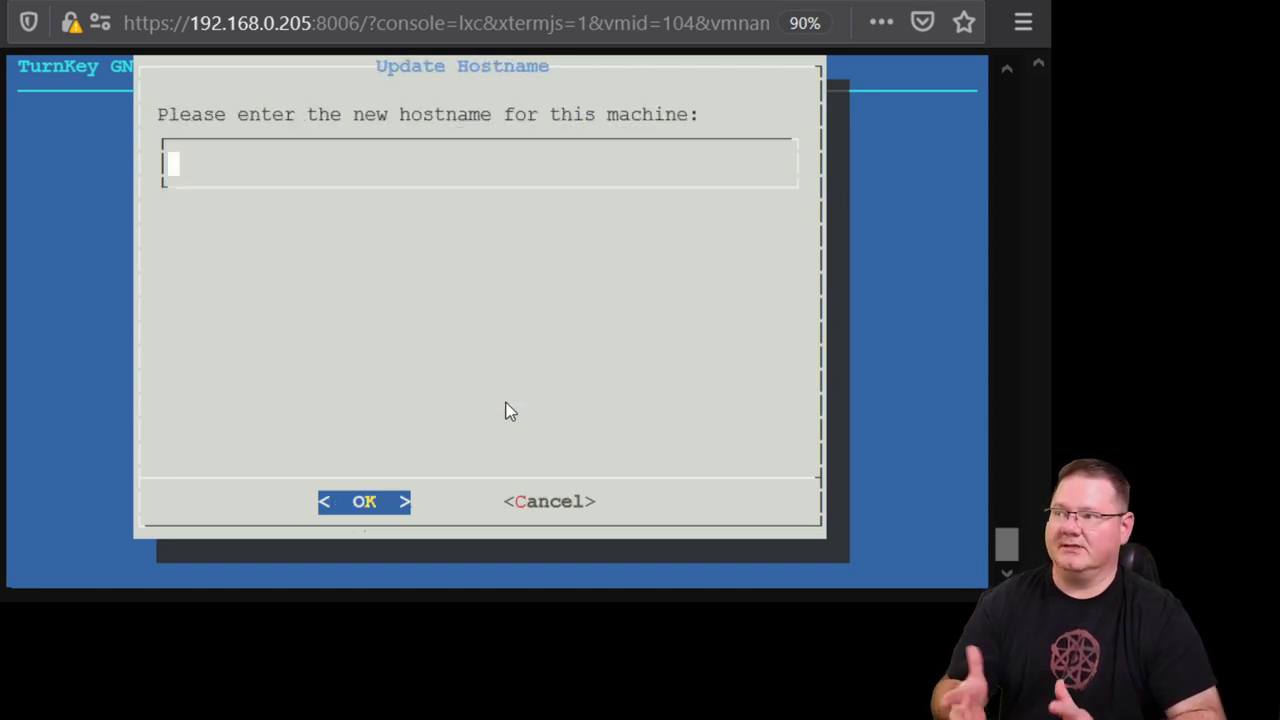
text(Kas)
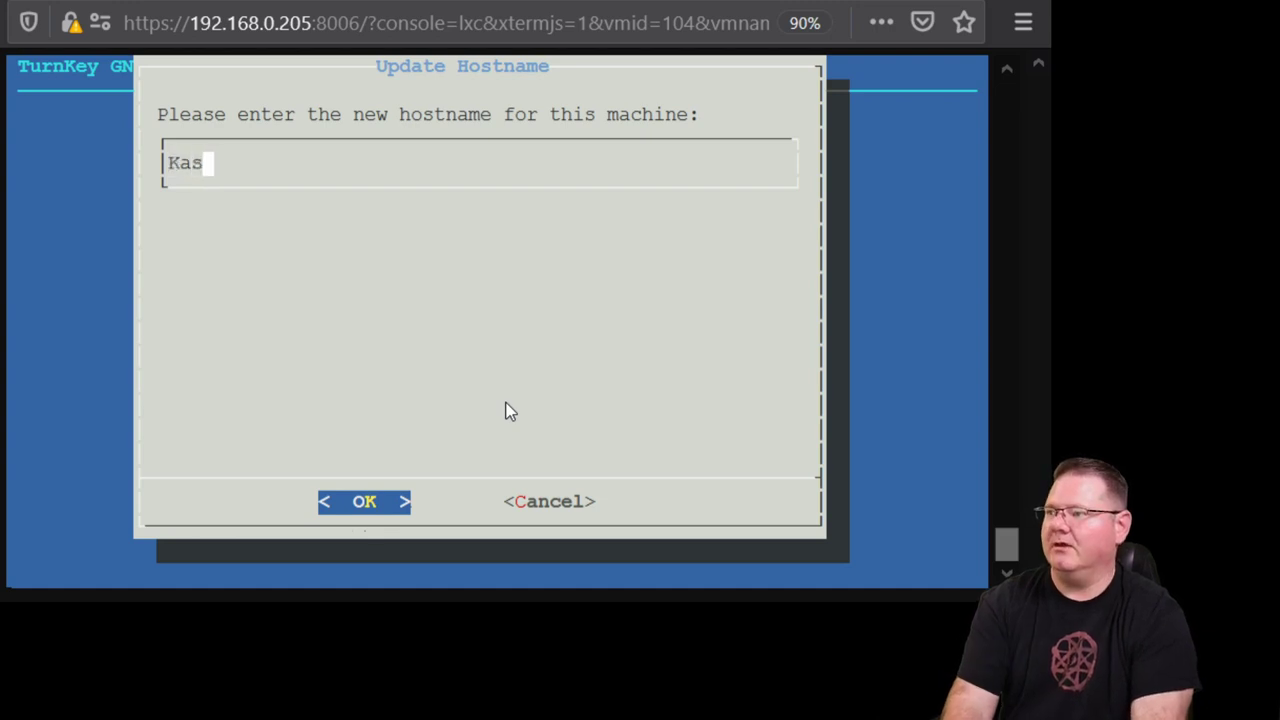
text(mTest)
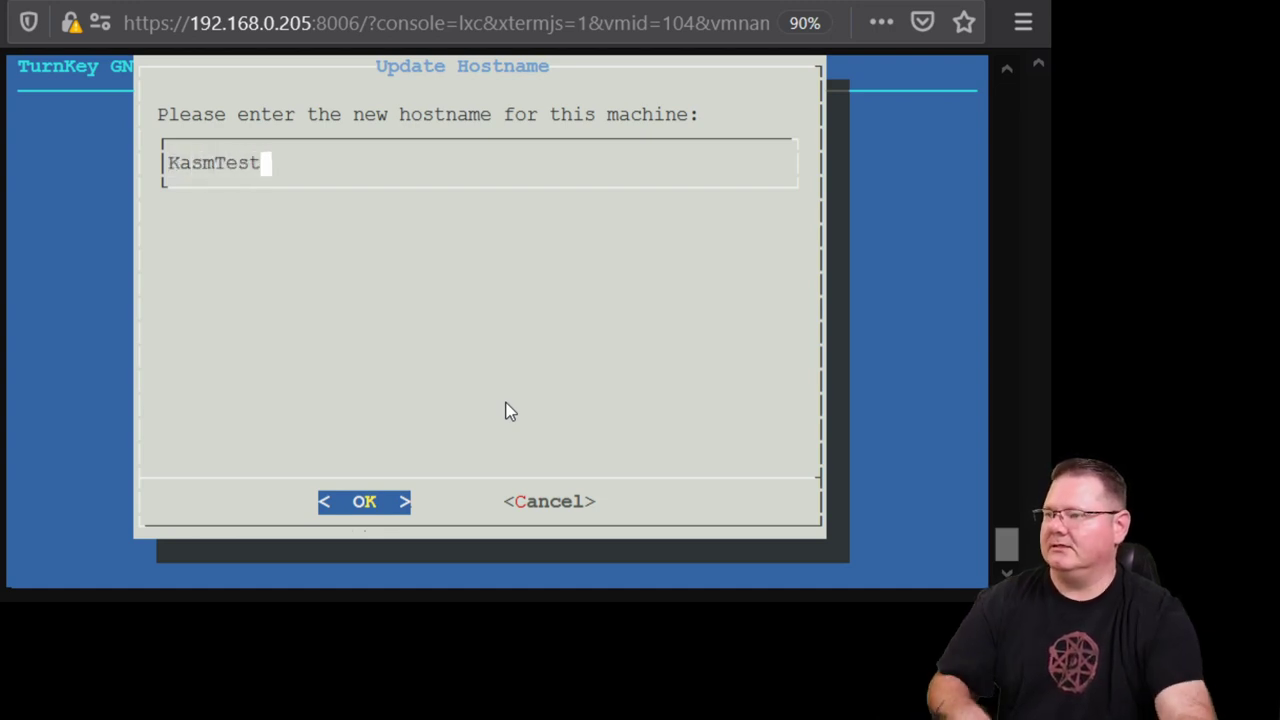
key(Return)
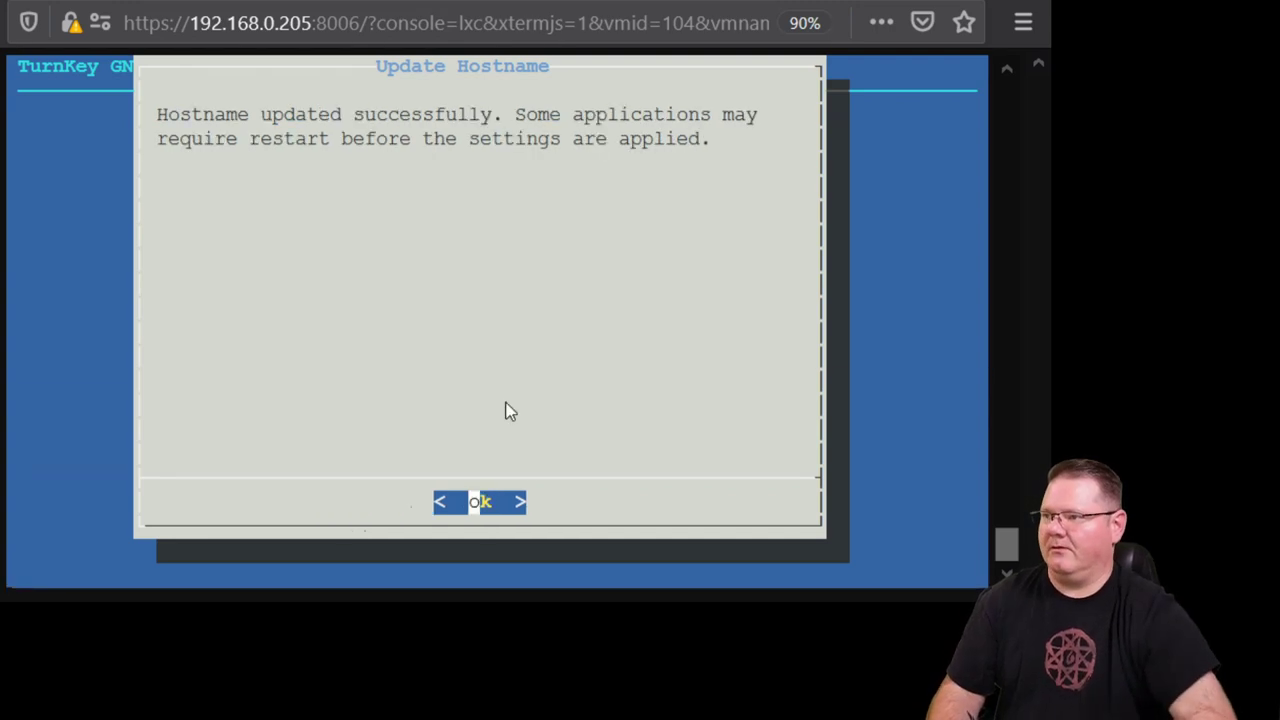
key(Return)
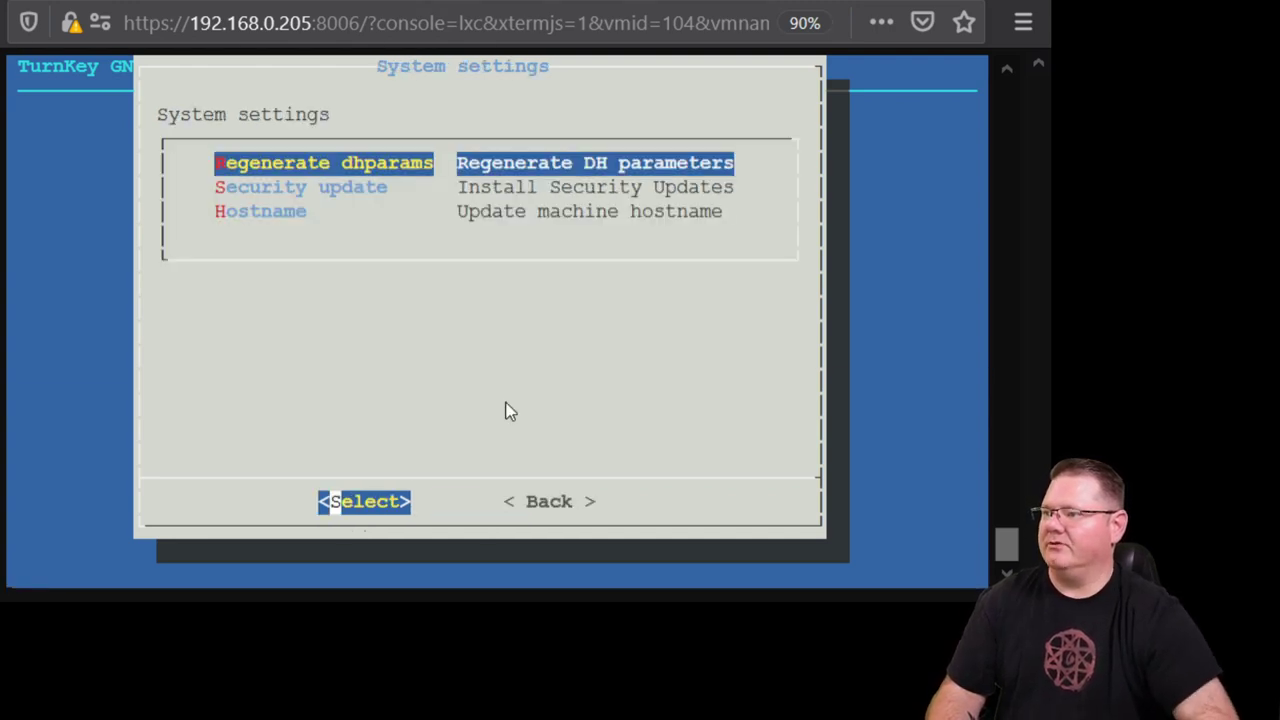
Go back to the Advanced Menu and reboot the appliance
key(Tab)
key(Return)
key(Tab)
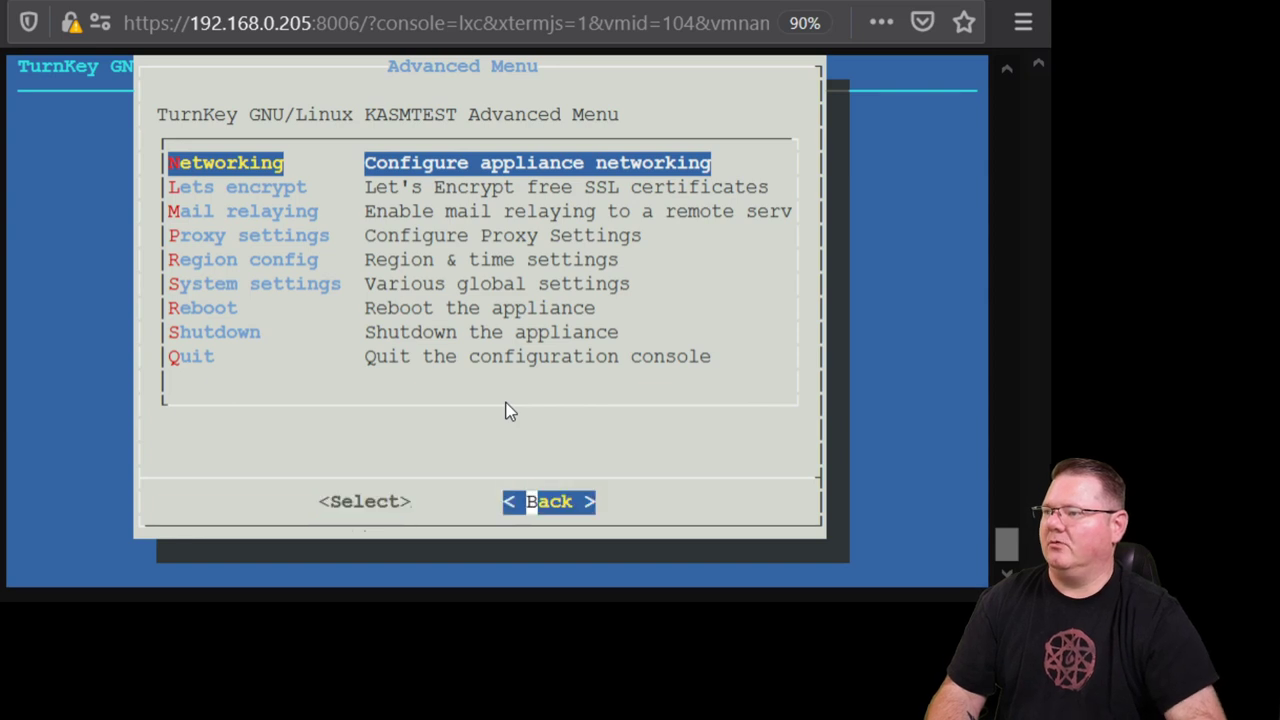
key(shift+Tab)
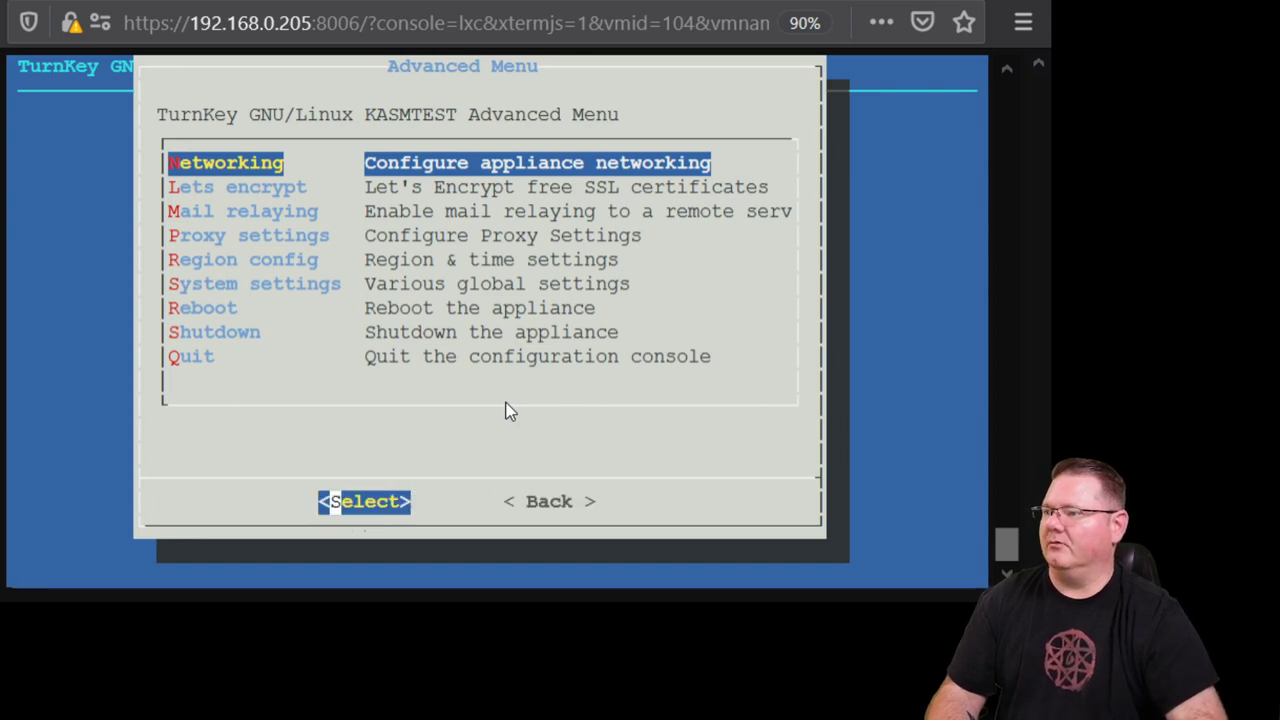
key(Down)
key(Down)
key(Down)
key(Down)
key(Down)
key(Down)
key(Down)
key(Down)
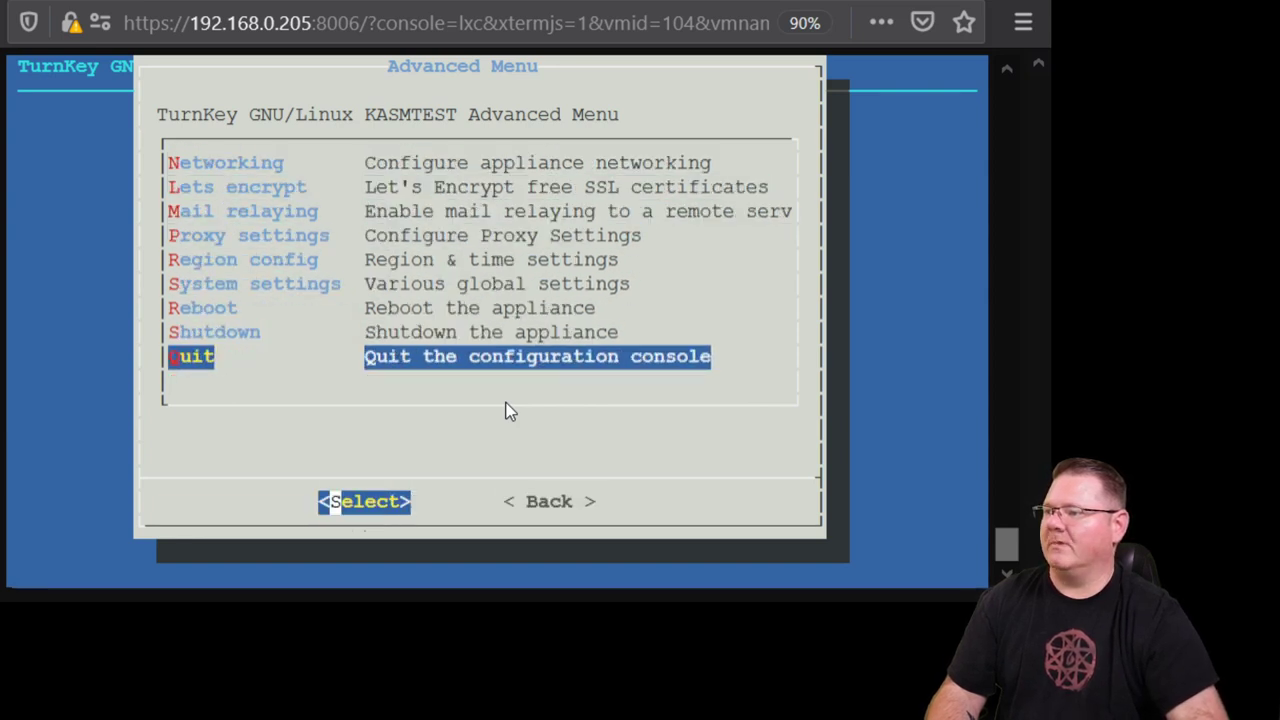
key(Up)
key(Up)
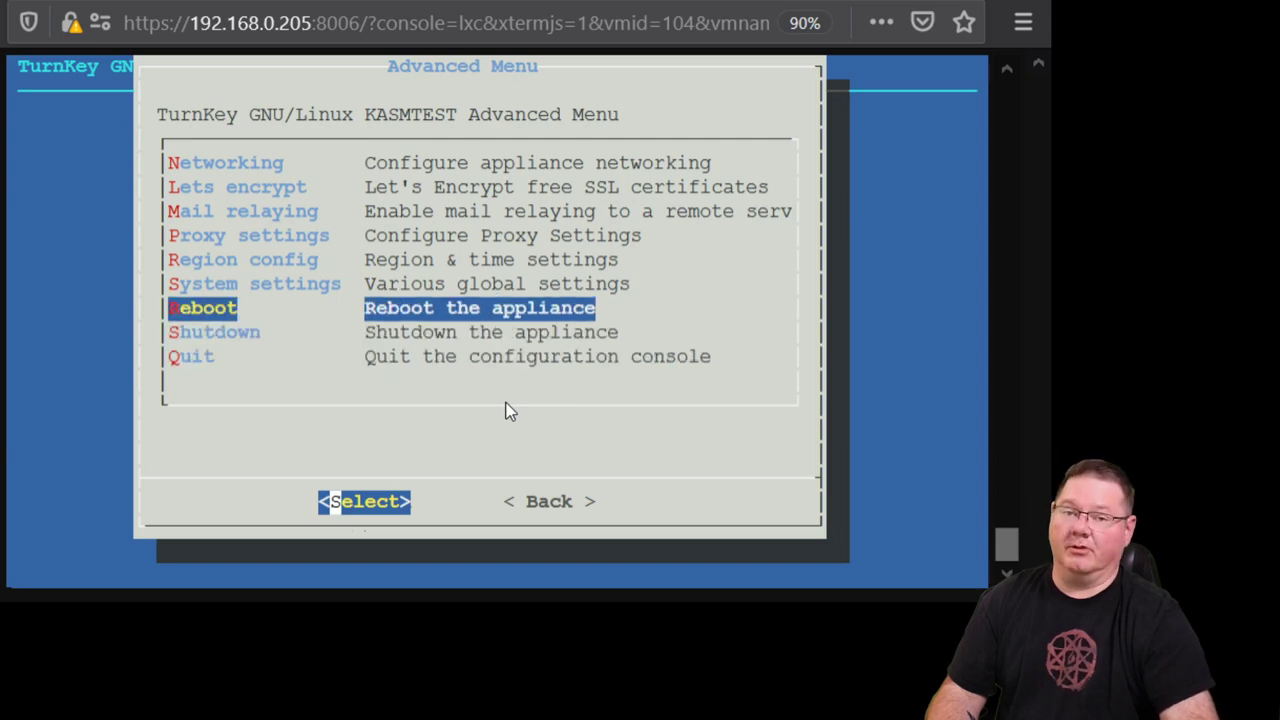
key(Return)
key(Return)
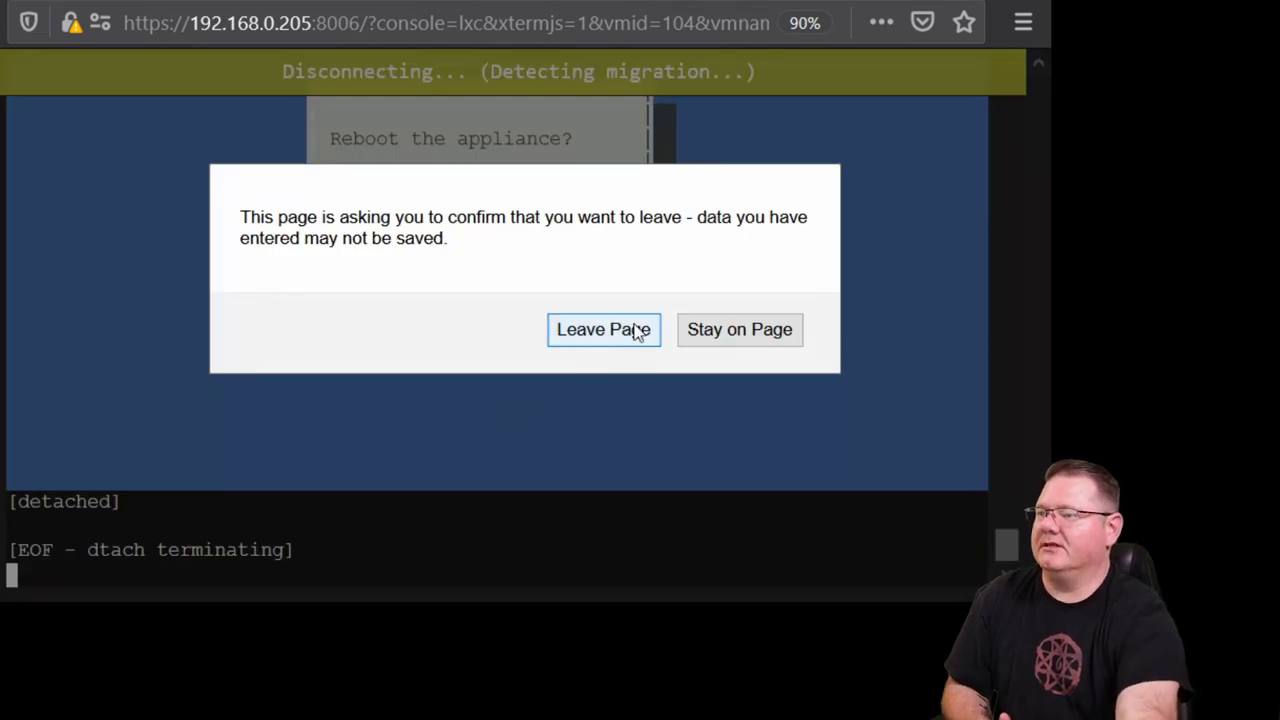
Reload the console and log in as root with the root password
click(604, 334)
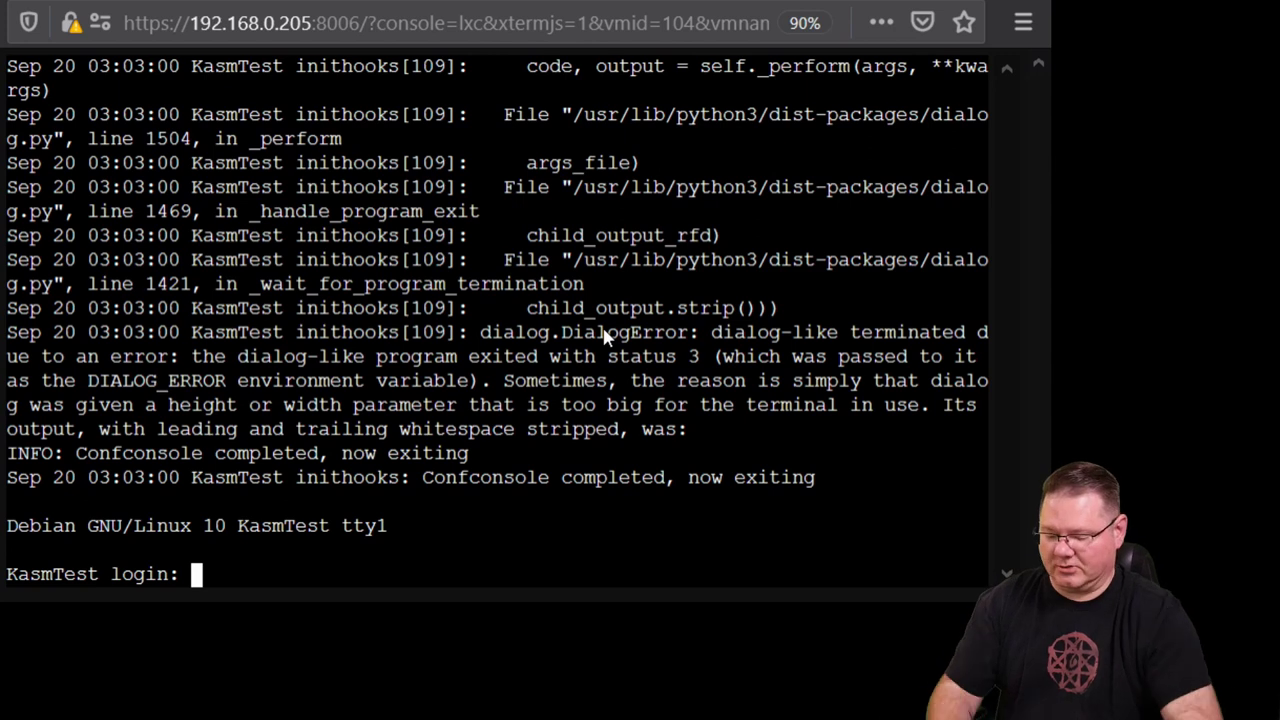
text(root)
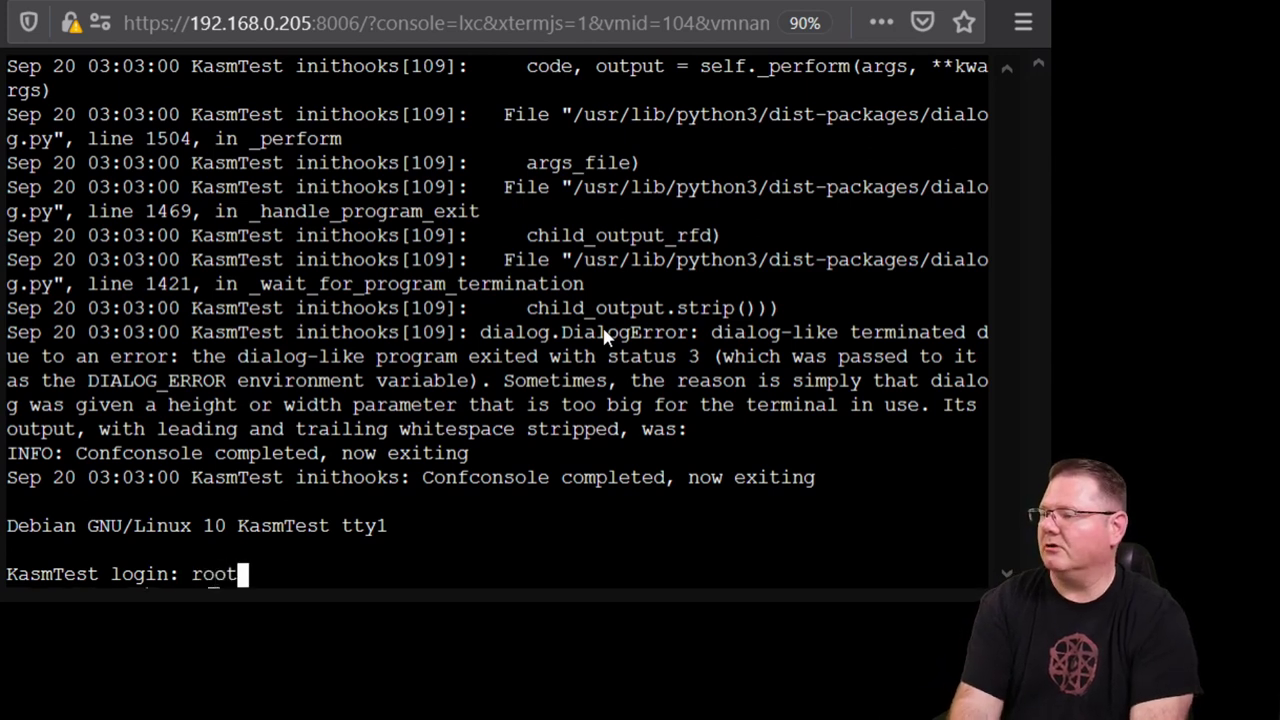
key(Return)
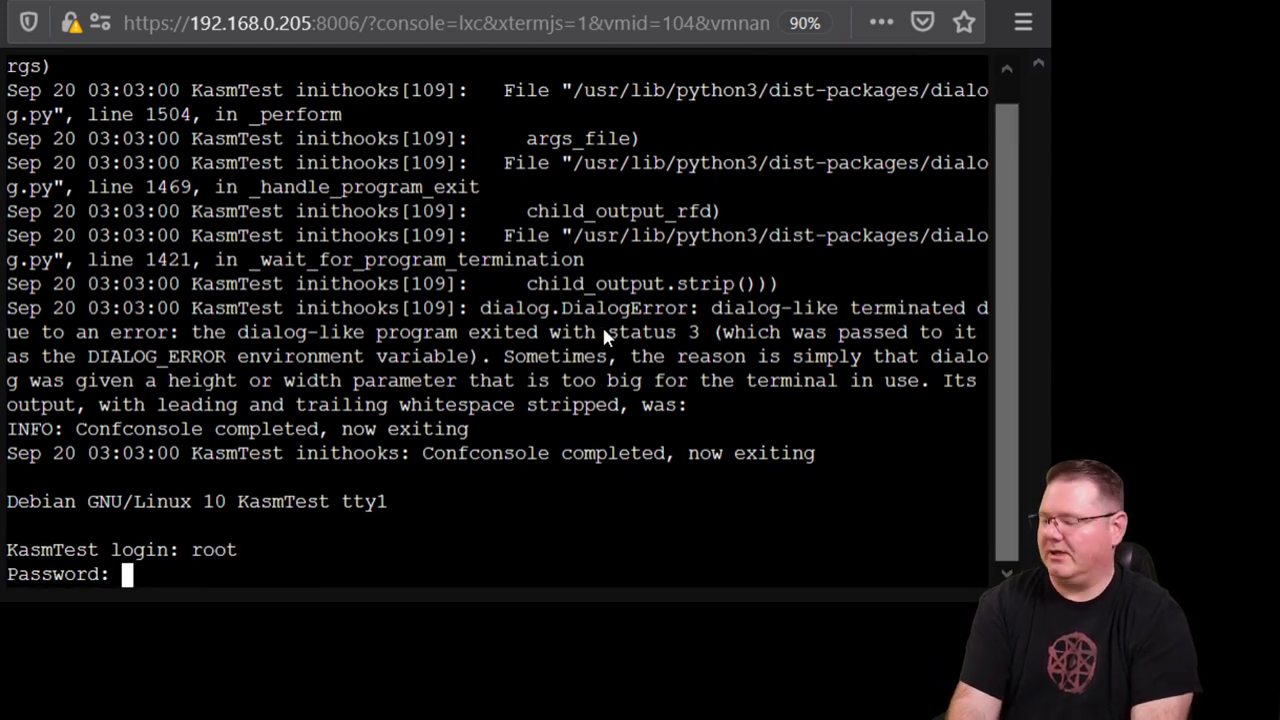
key(Return)
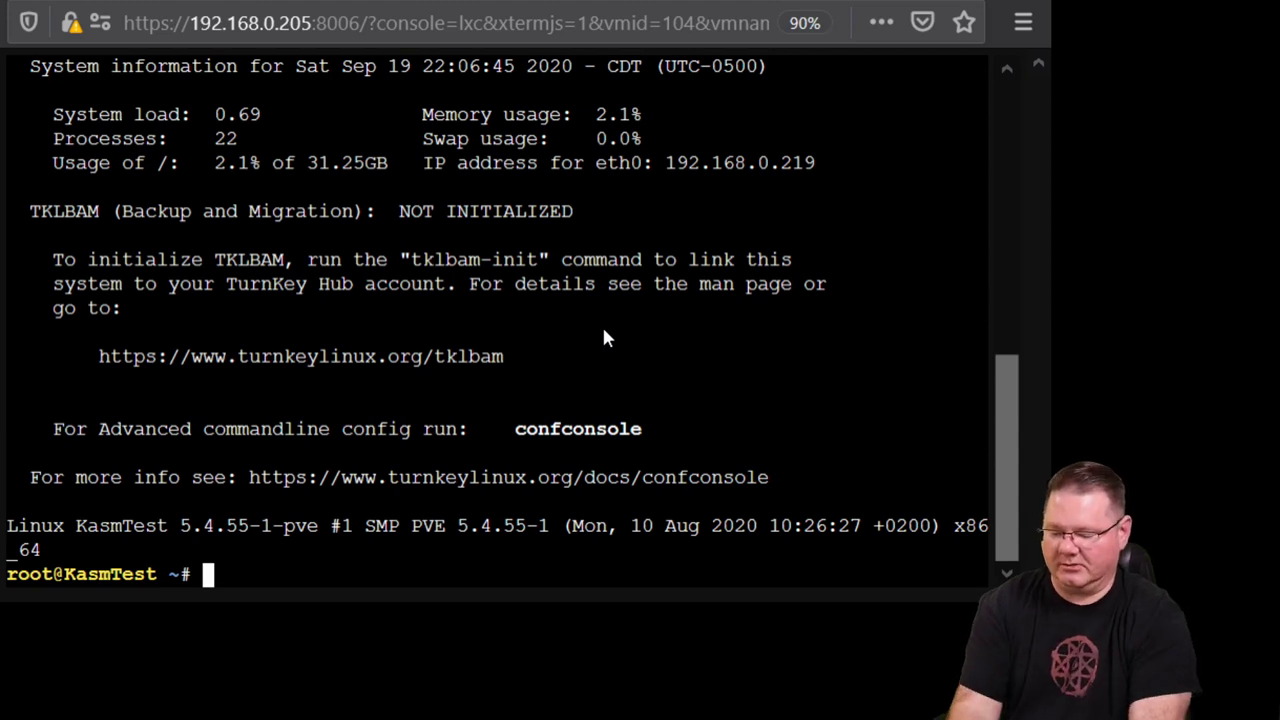
Run apt-get update and apt-get upgrade, confirming with y and accepting the Postfix notice
text(apt-g)
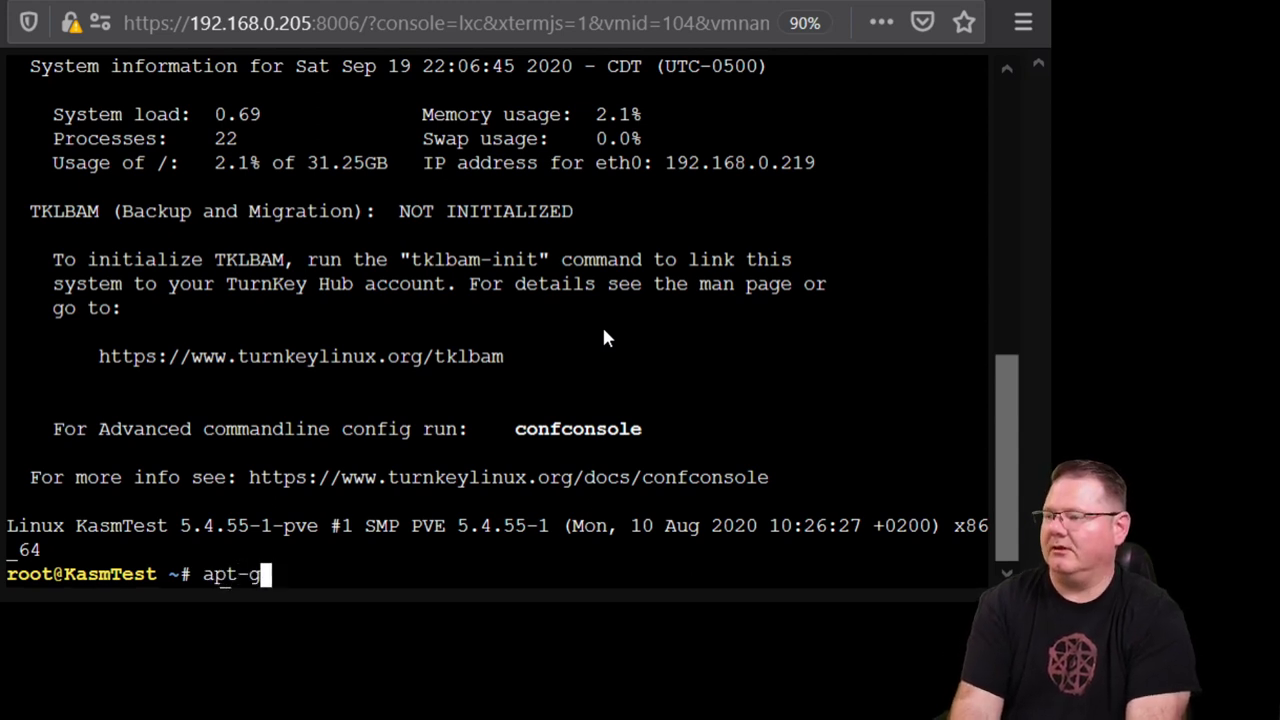
text(et update)
key(Return)
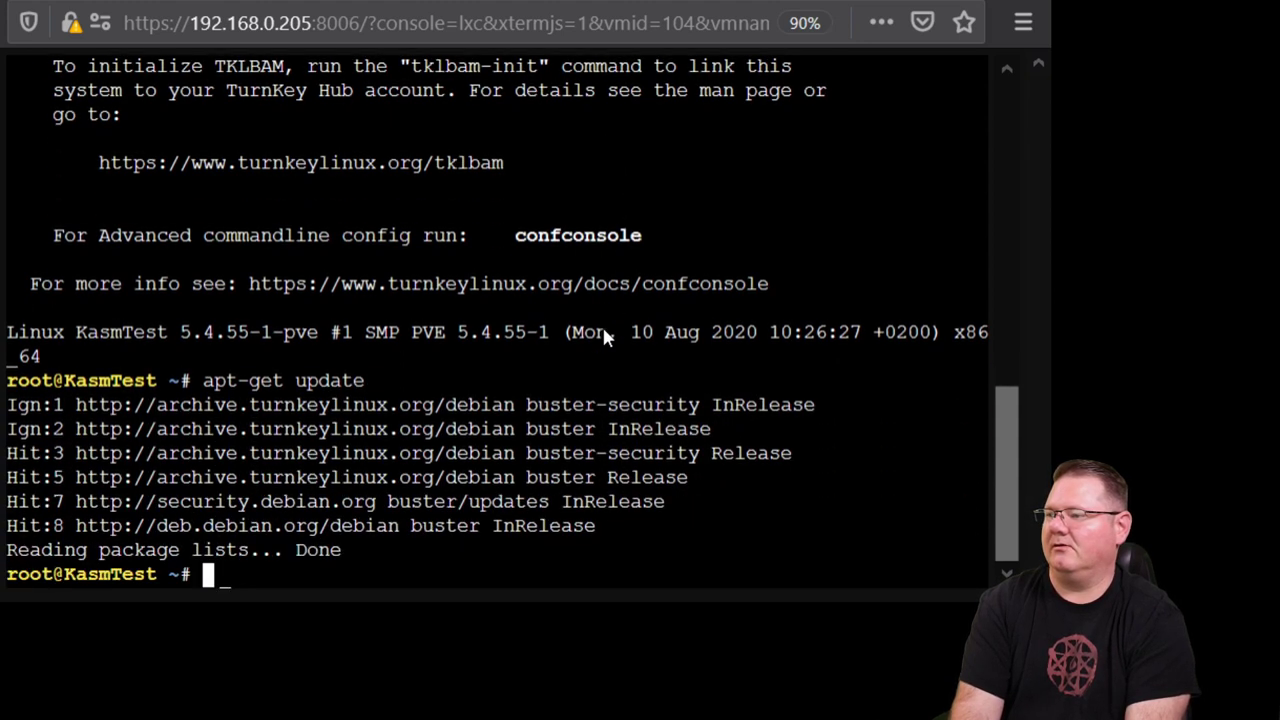
text(apt-get)
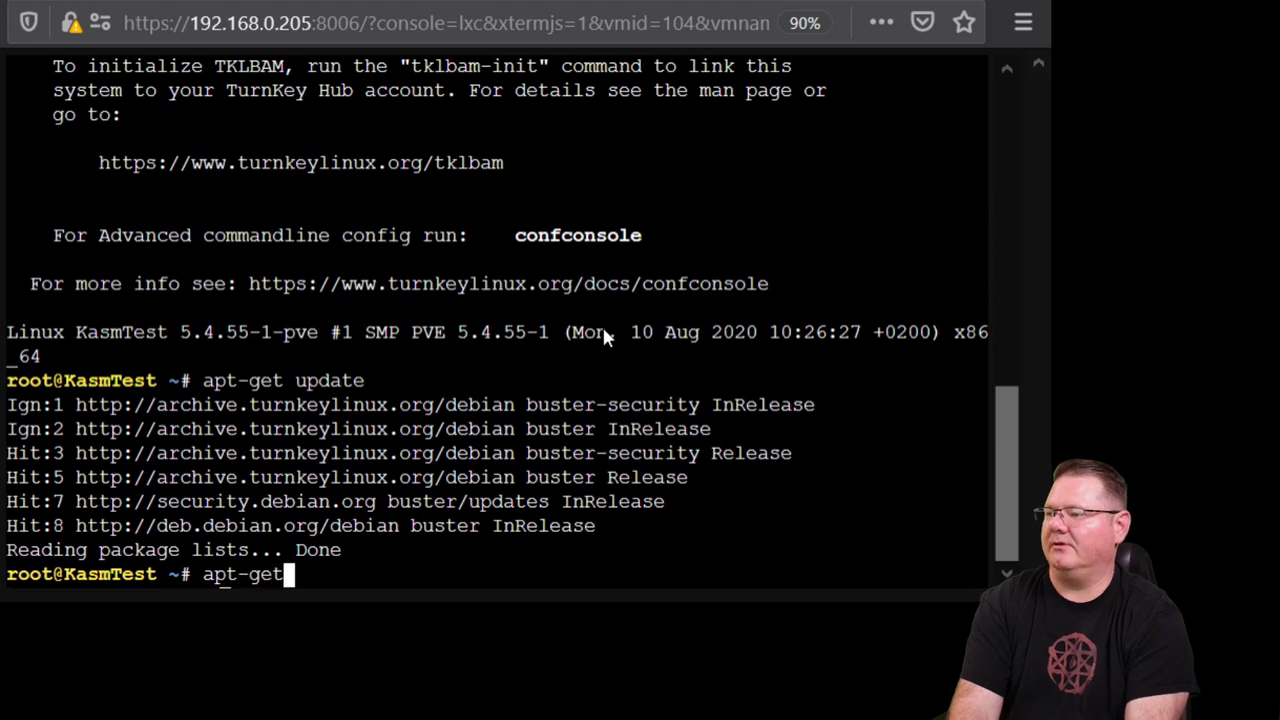
text( upgart)
key(BackSpace)
key(BackSpace)
key(BackSpace)
text(r)
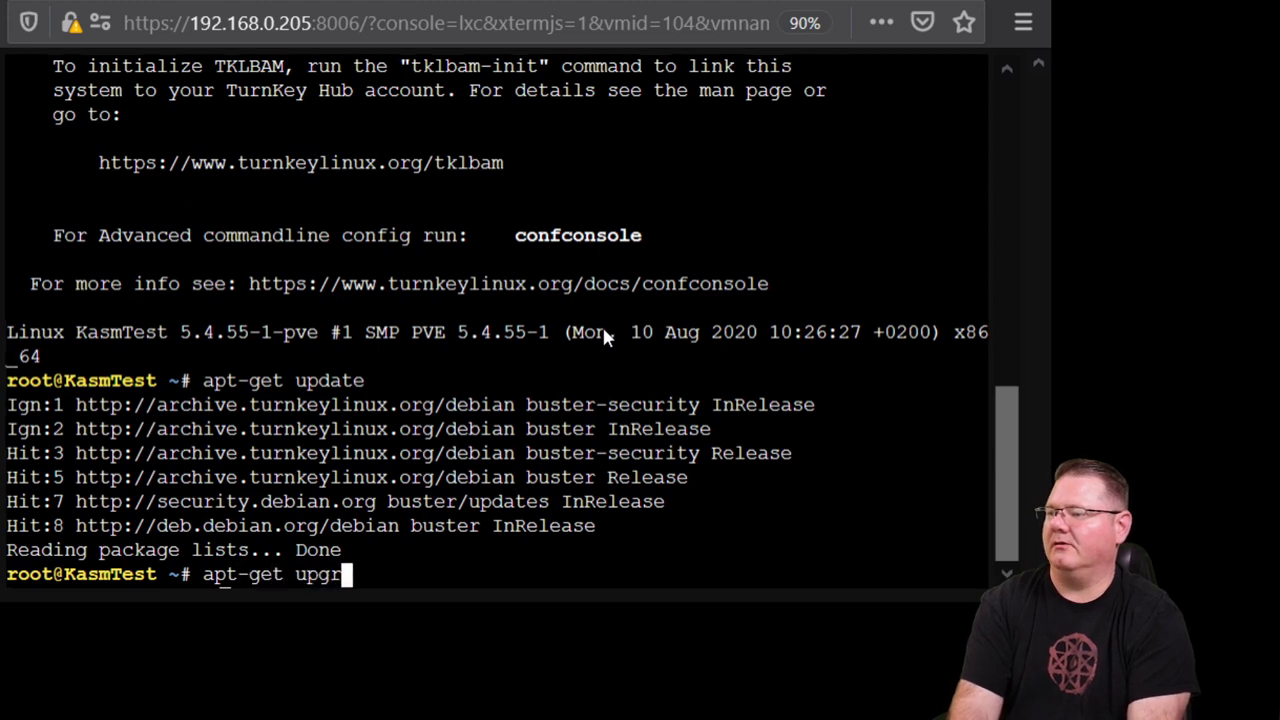
text(ade)
key(Return)
text(y)
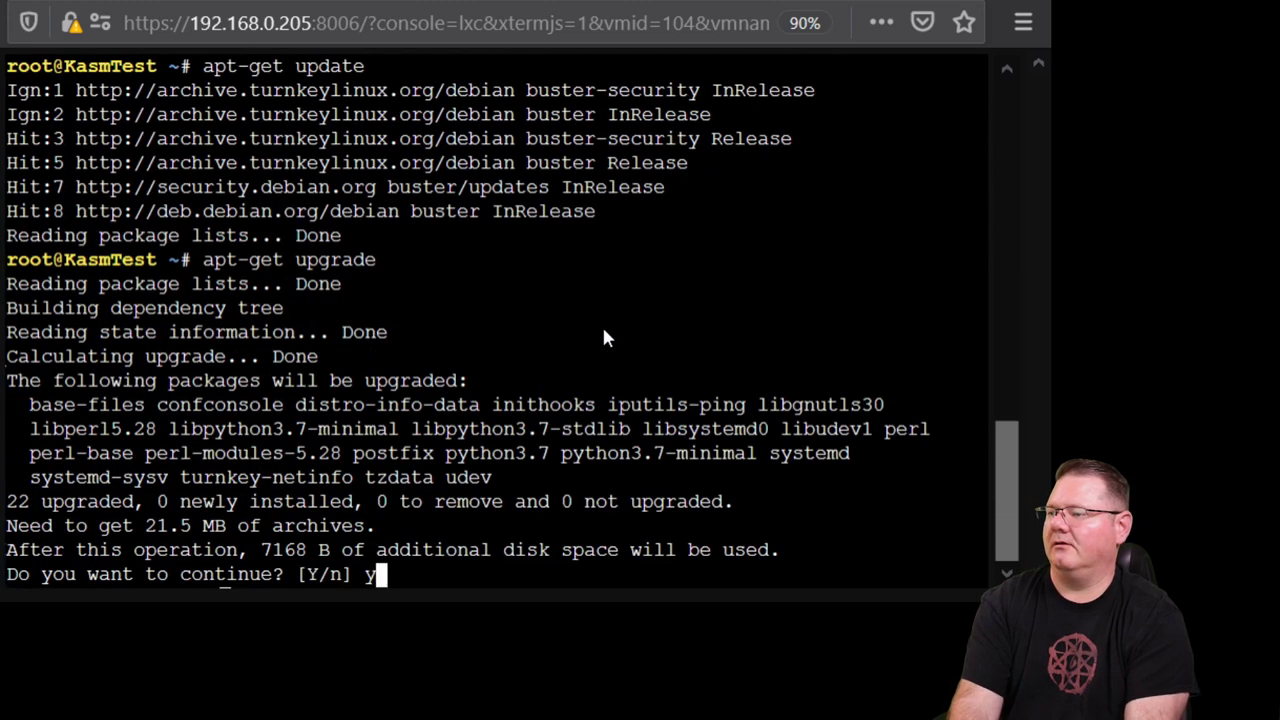
key(Return)
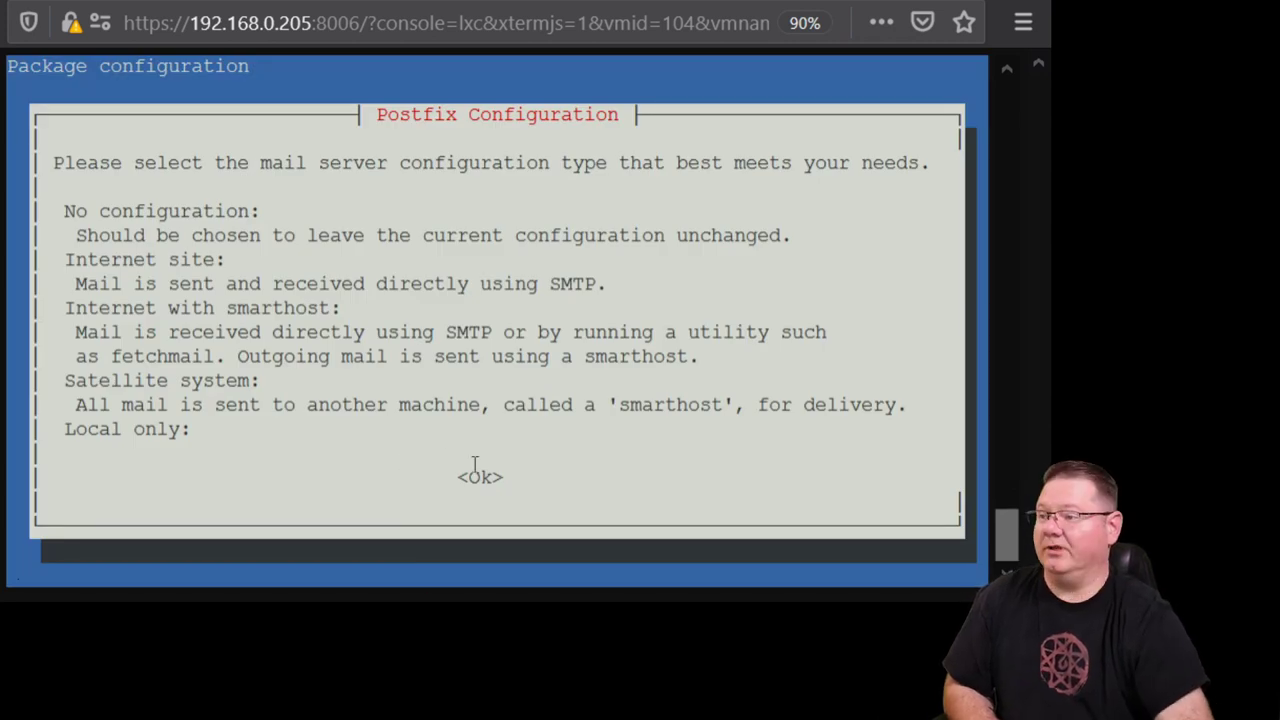
key(Tab)
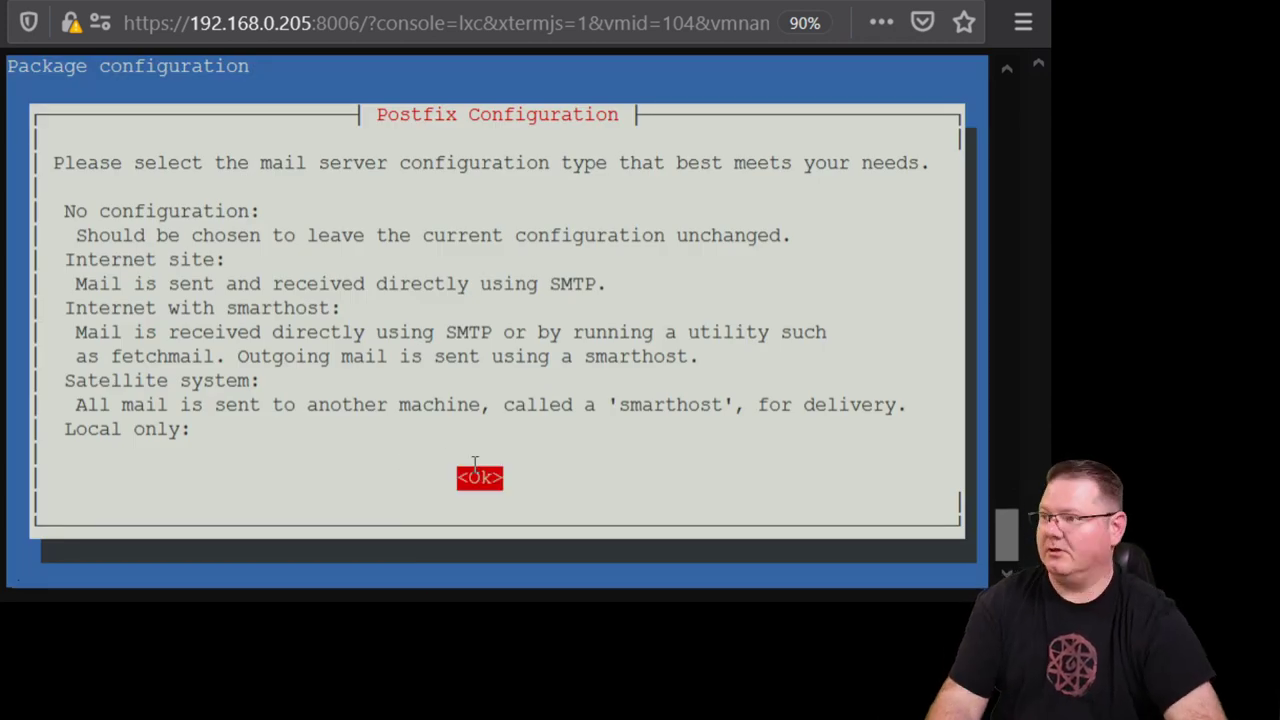
key(Return)
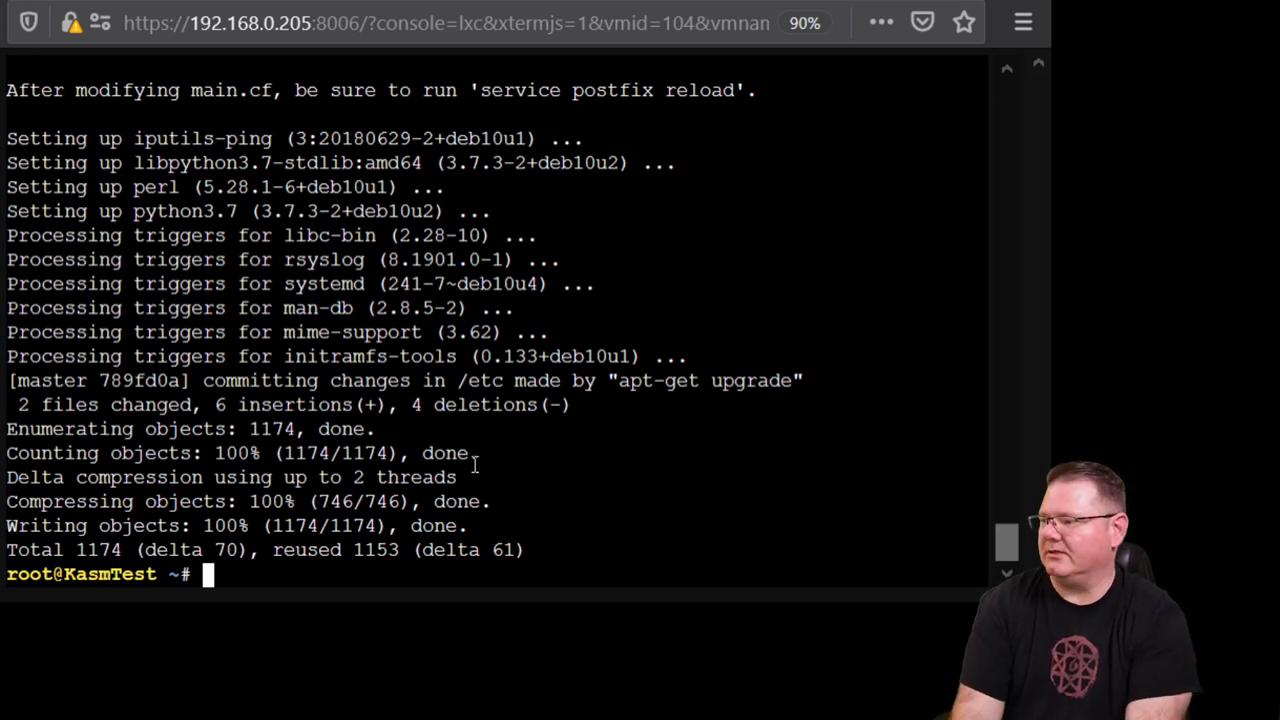
Move to the filesystem root with cd .. and list its directories
text(cd ..)
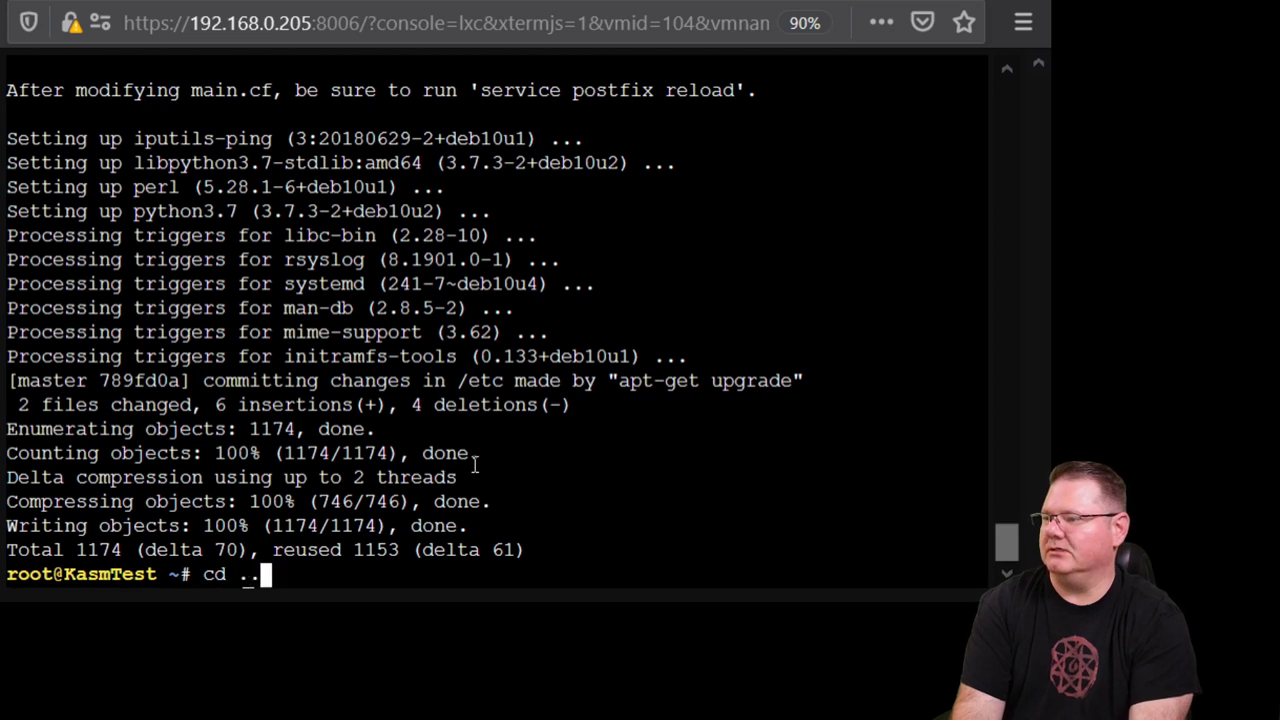
key(Return)
text(ls)
key(Return)
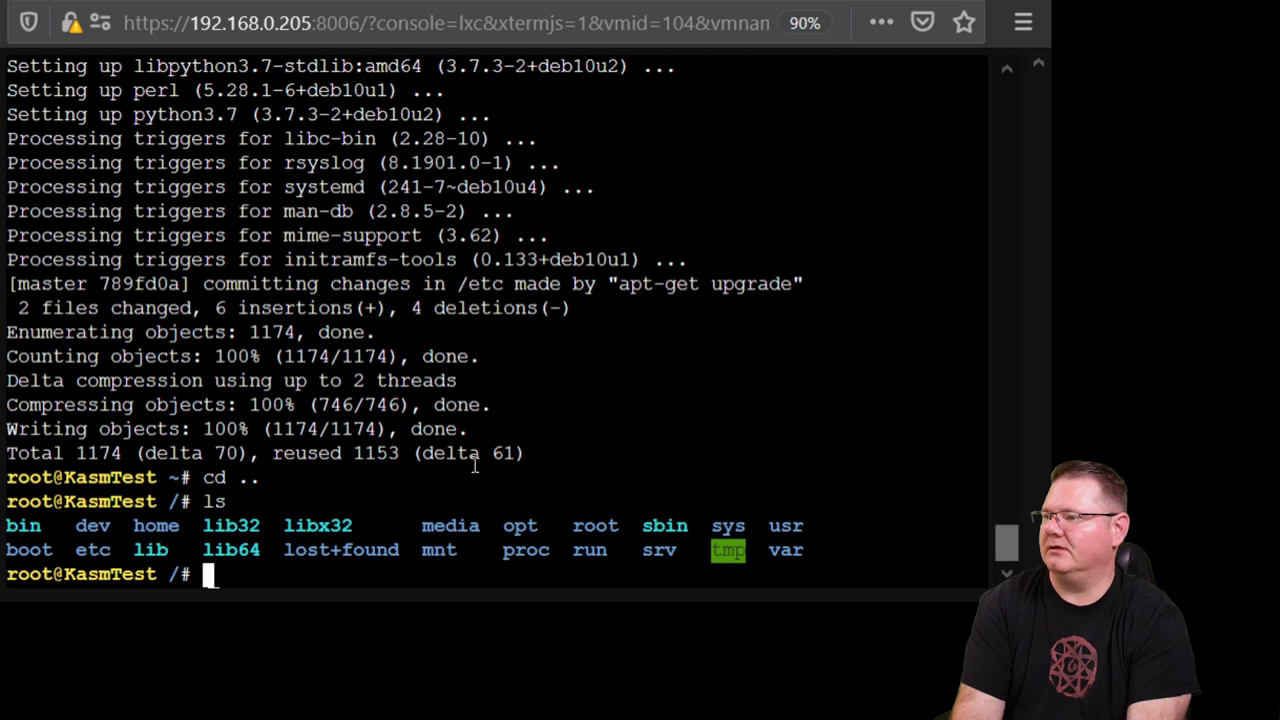
text(cd tmp)
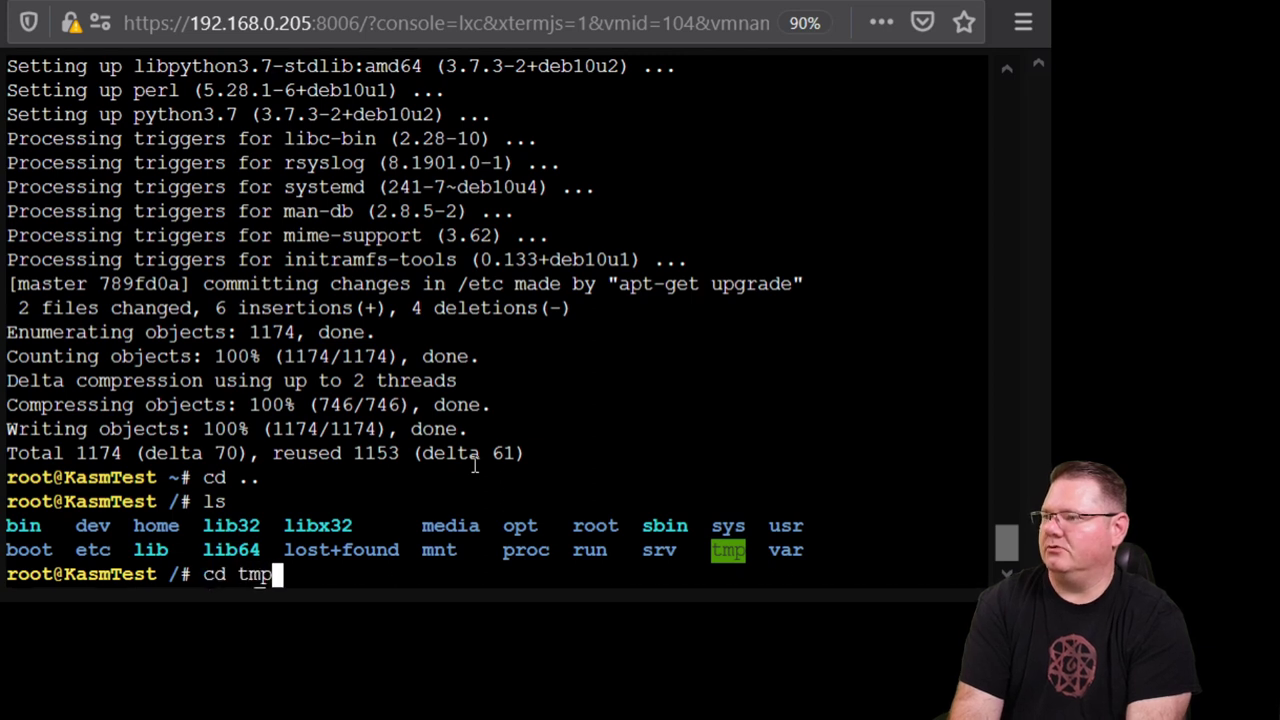
Change into /tmp and list its two systemd-private stunnel4 folders
key(Return)
text(ls)
key(Return)
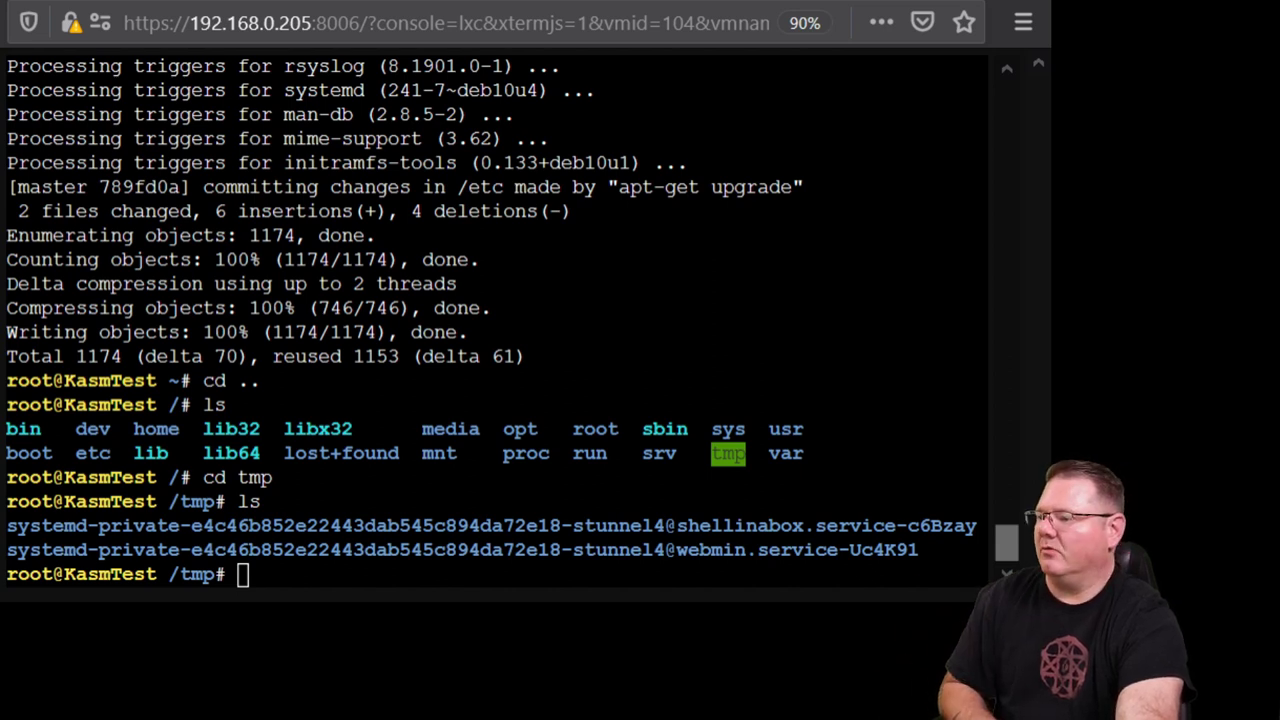
click(275, 575)
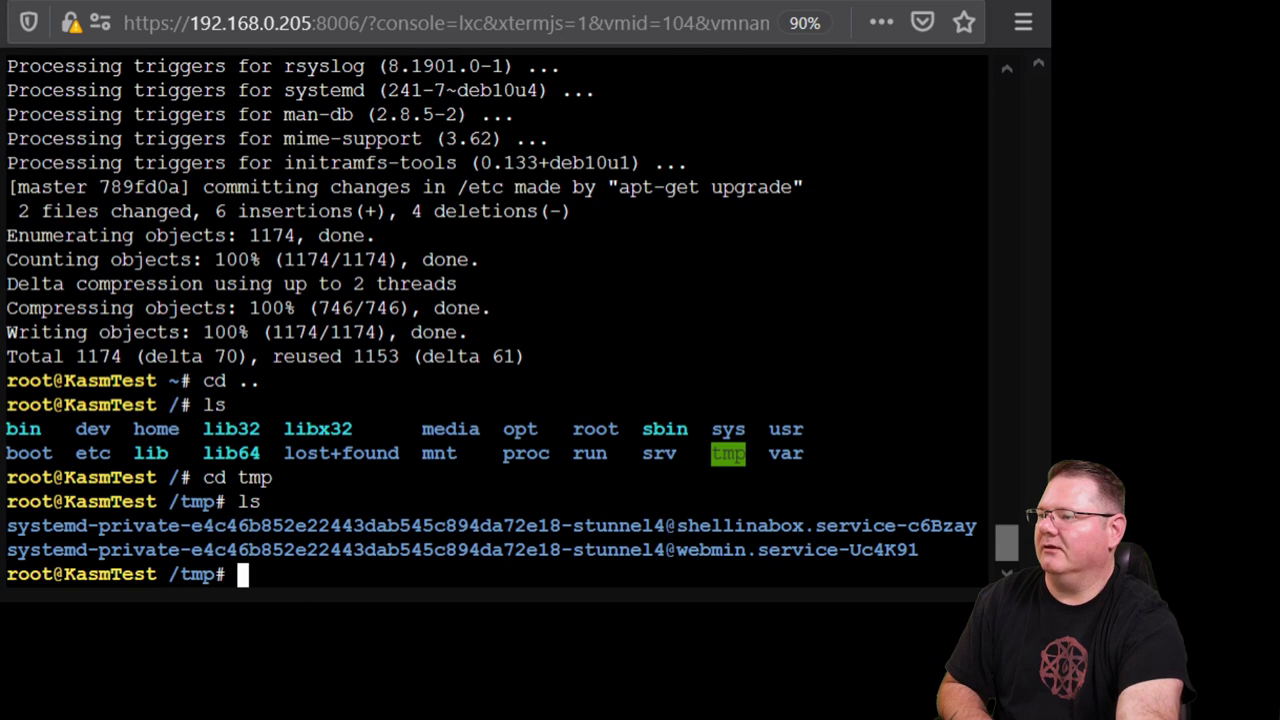
Download kasm_release_1.7.0.a80105.tar.gz with wget and confirm it is listed in /tmp
text(wget https://kasm-static-content.s3.amazonaws.com/kasm_release_1.7.0.a80105.tar.gz)
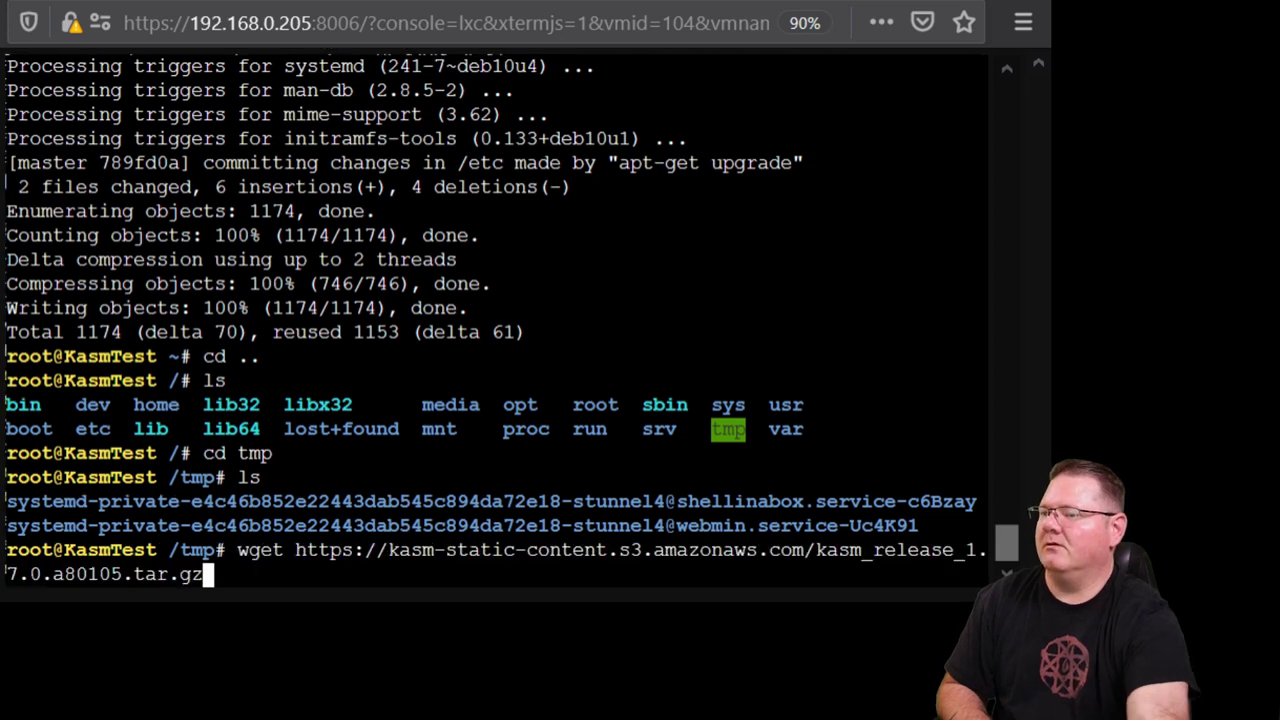
key(Return)
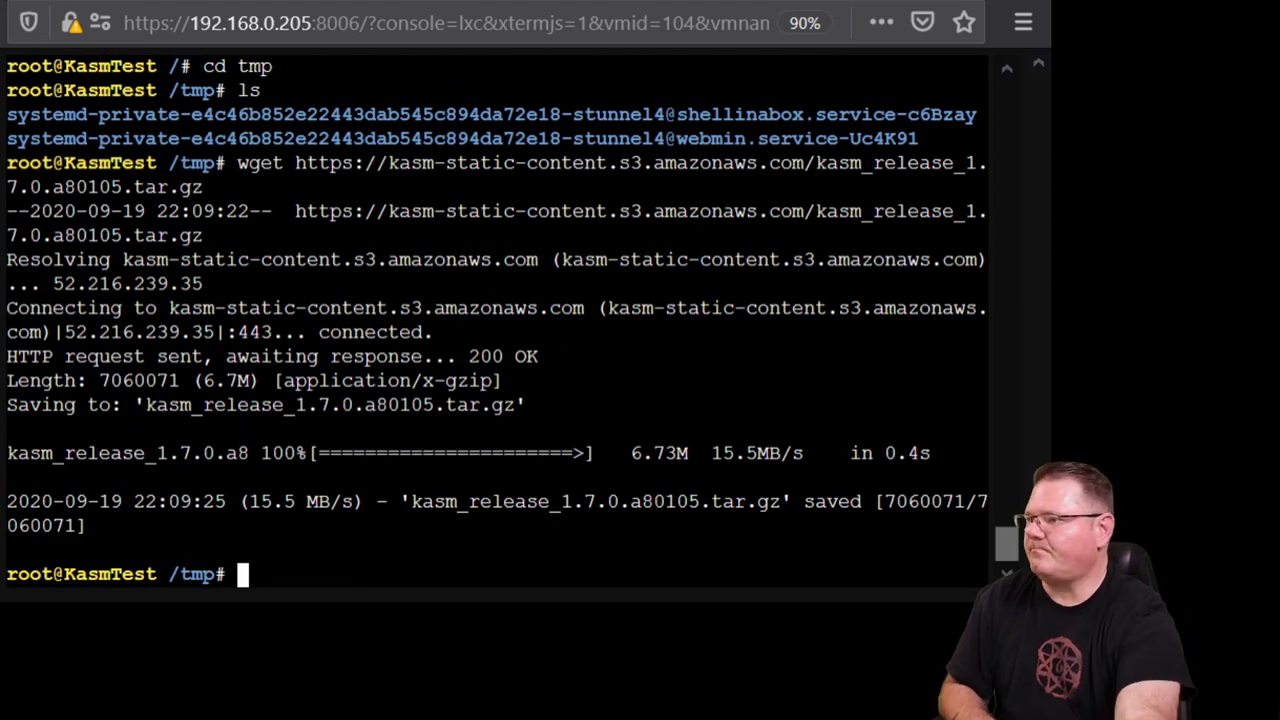
text(ls)
key(Return)
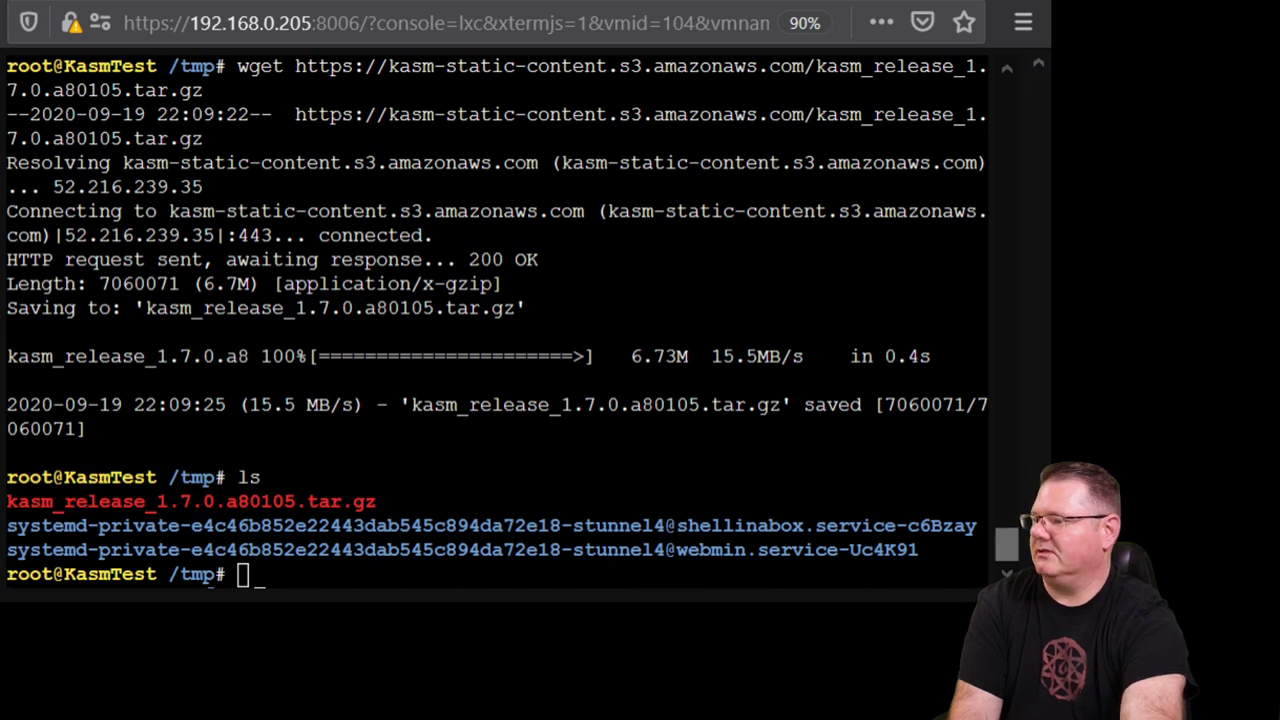
click(291, 576)
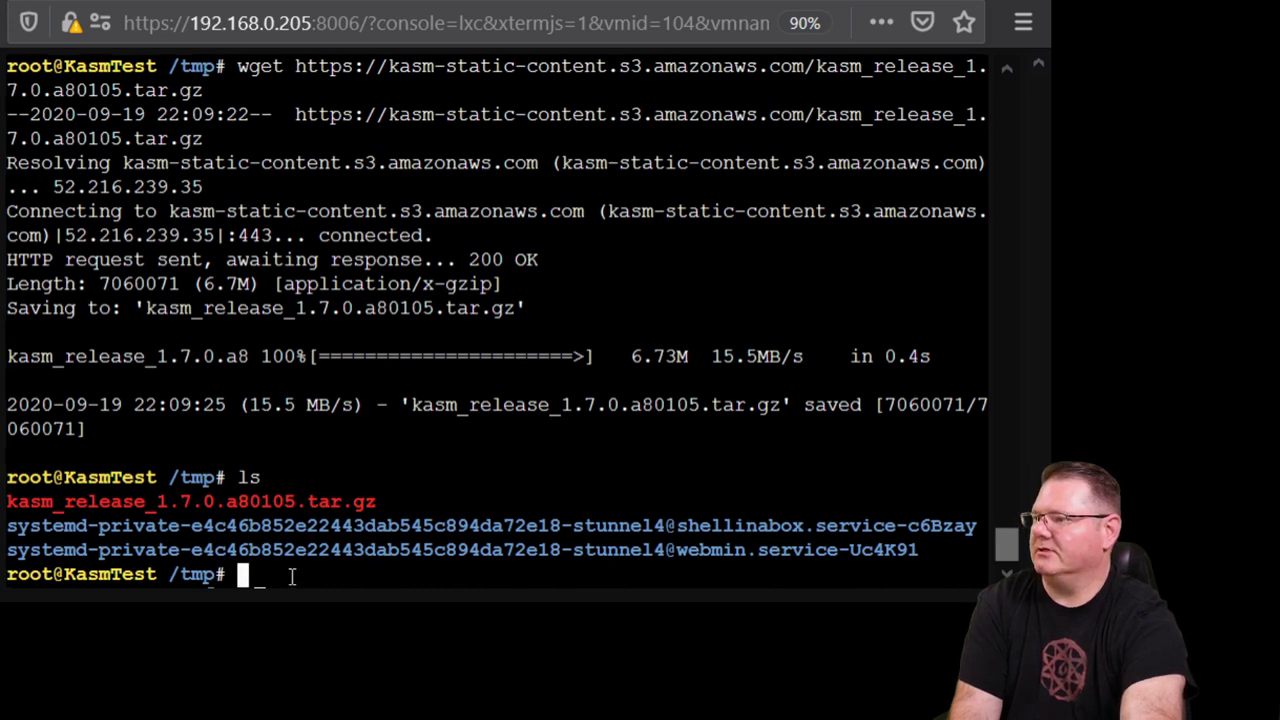
Extract the Kasm release tarball with tar -xf and list /tmp
text(tar -xf kasm_release*.tar.gz)
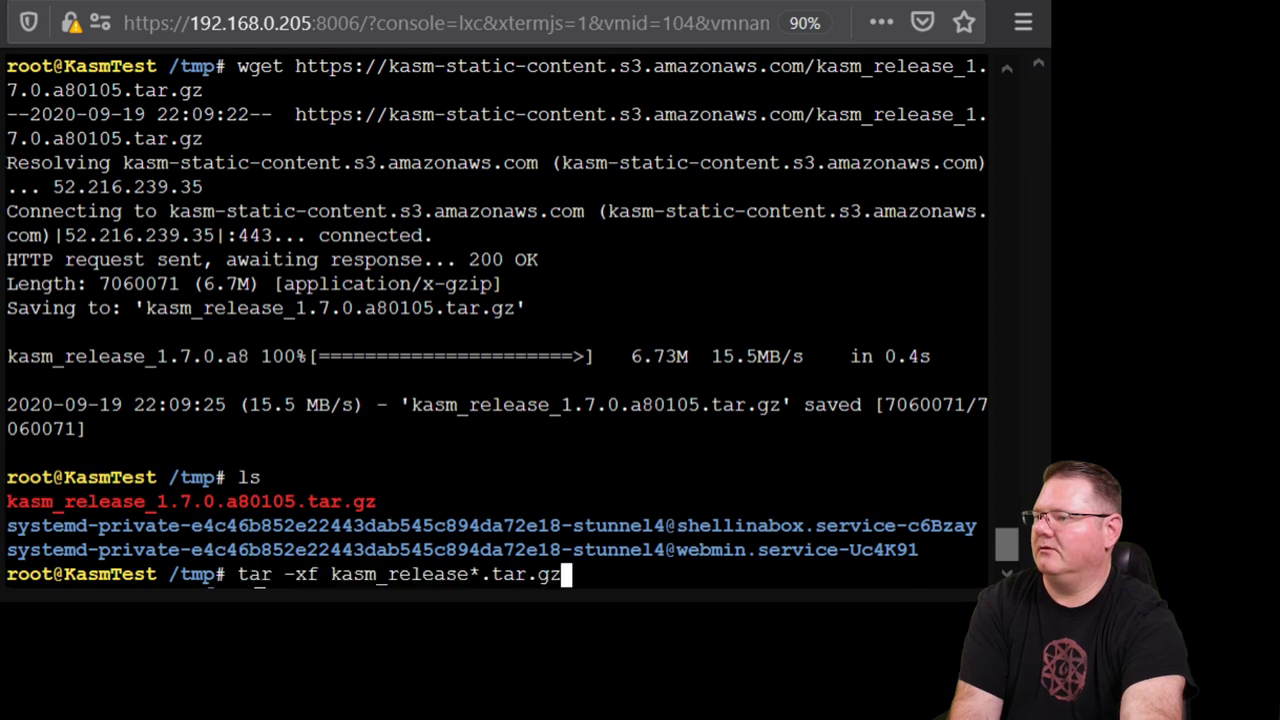
key(Return)
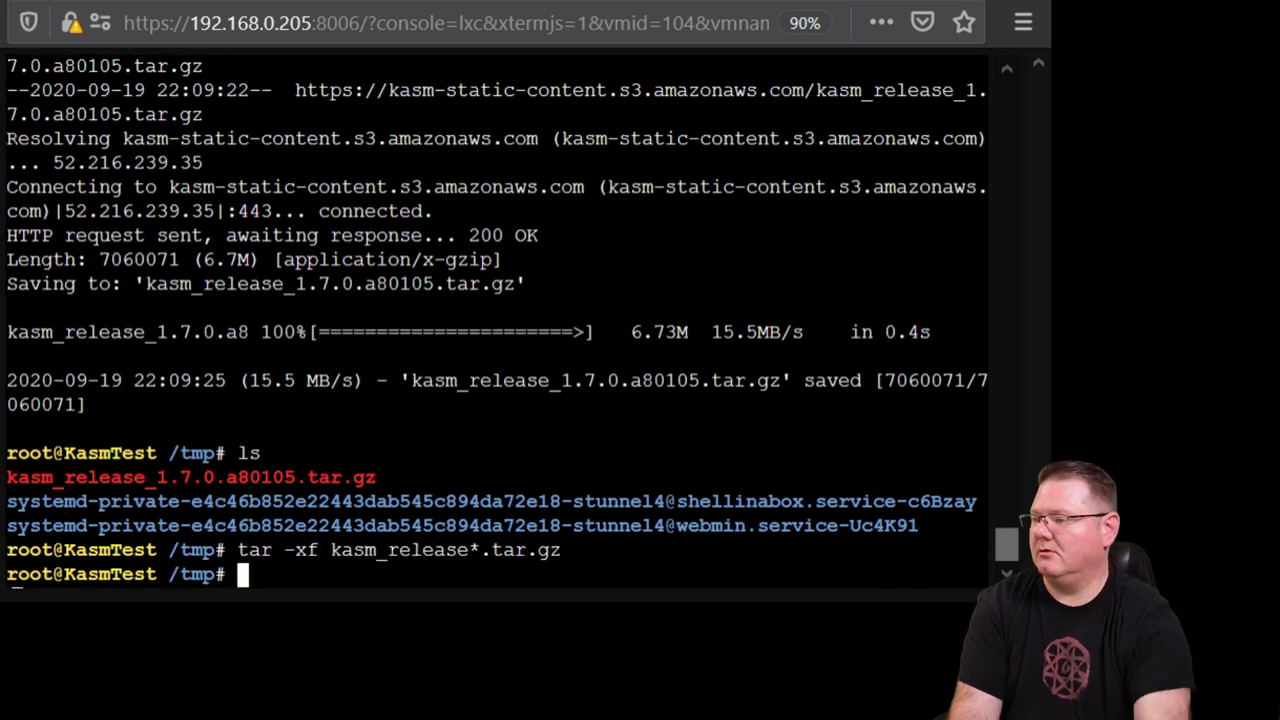
text(ls)
key(Return)
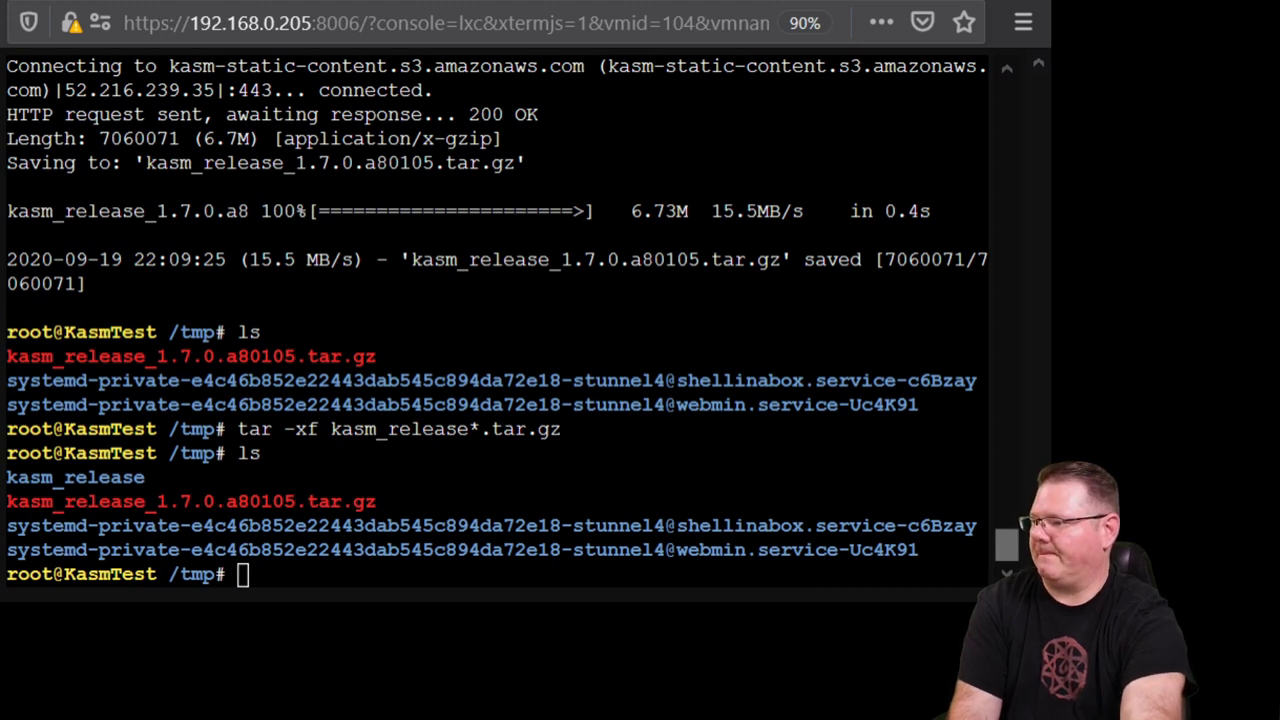
click(363, 580)
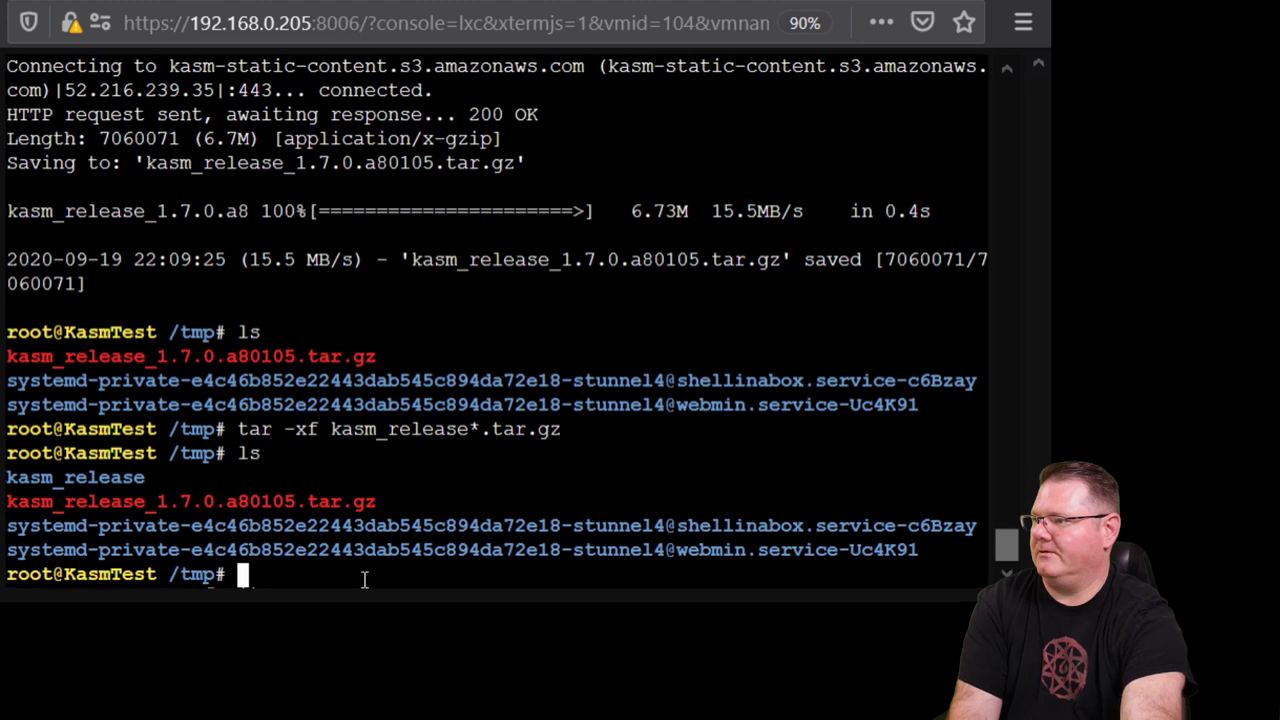
Enter the kasm_release folder and list install.sh and install_dependencies.sh
text(cd kasm)
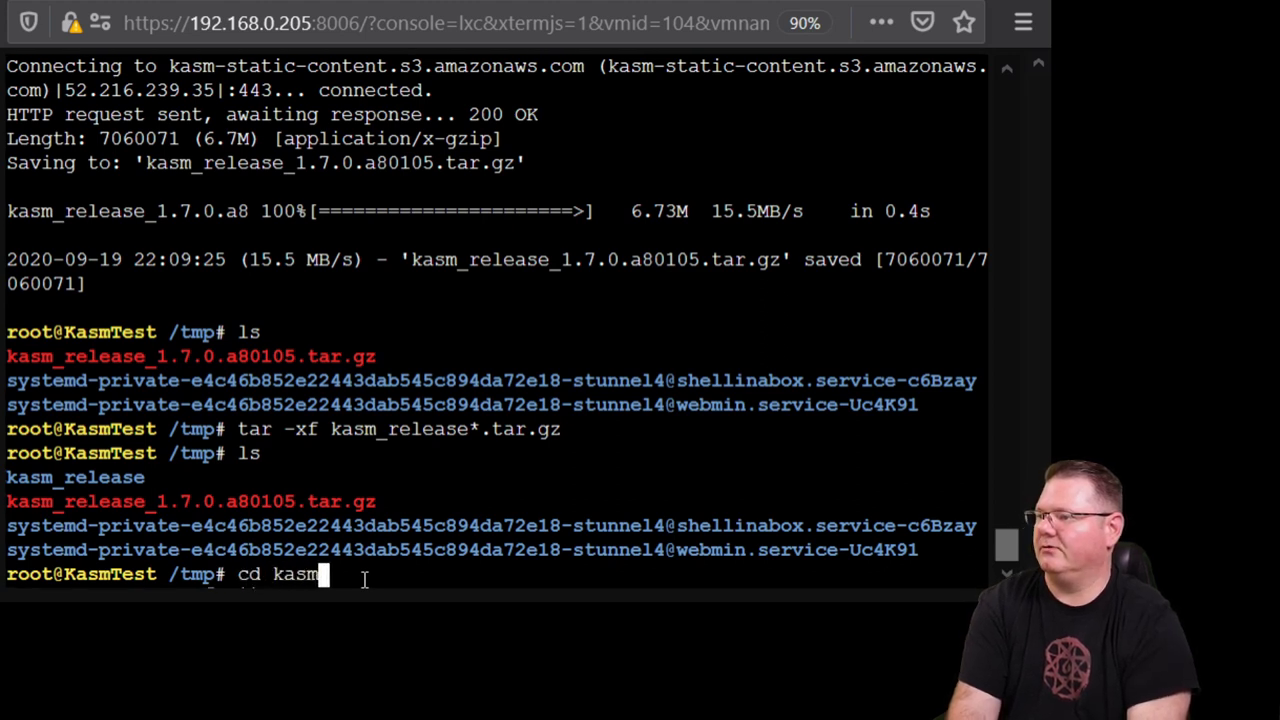
key(Tab)
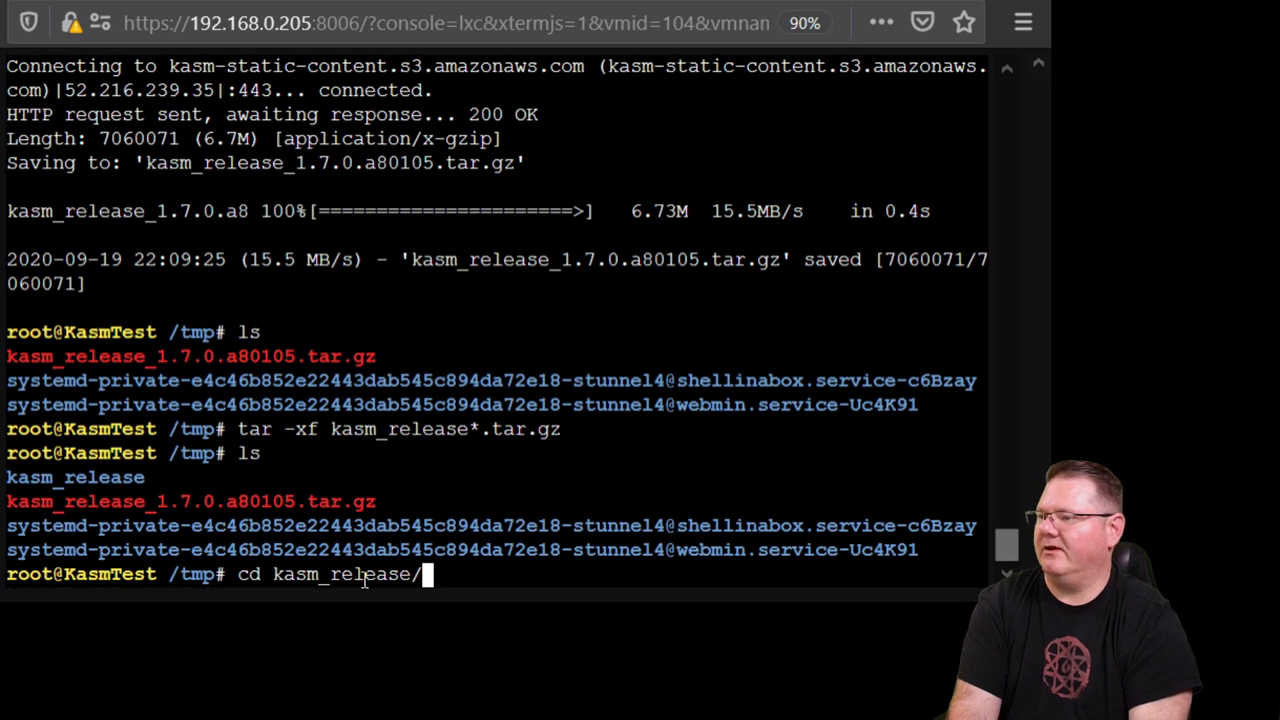
key(Return)
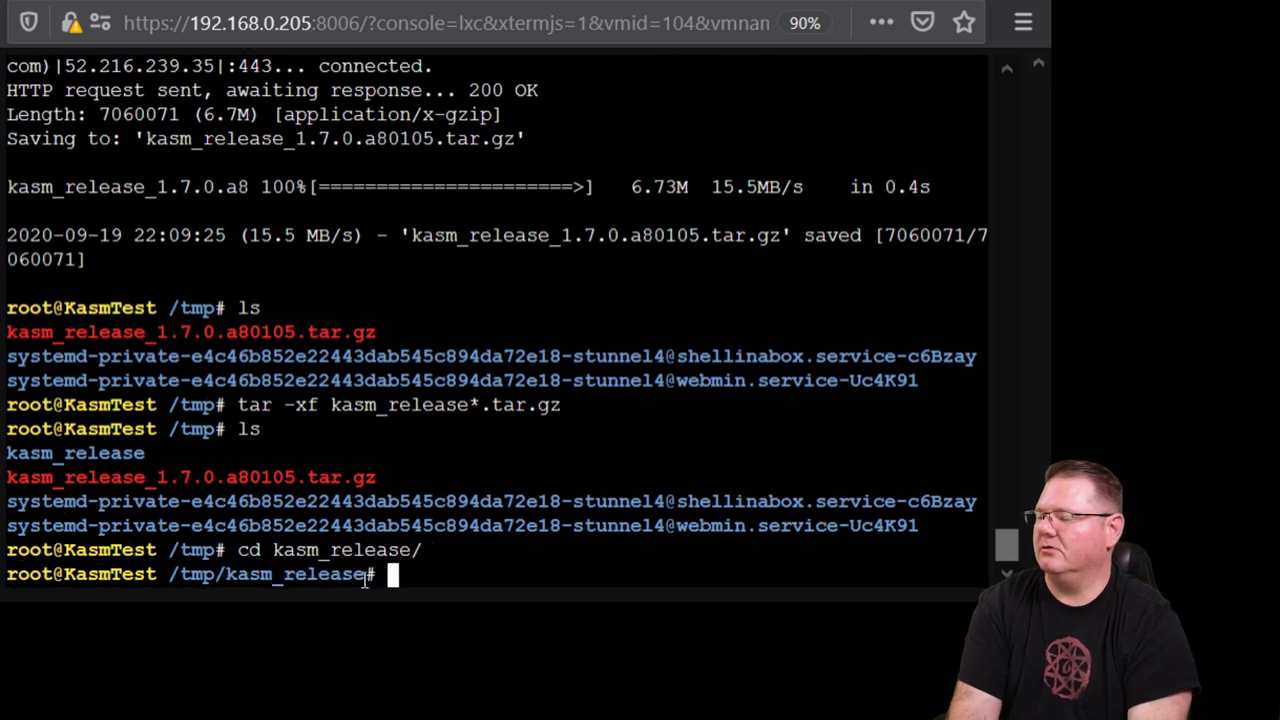
text(ls)
key(Return)
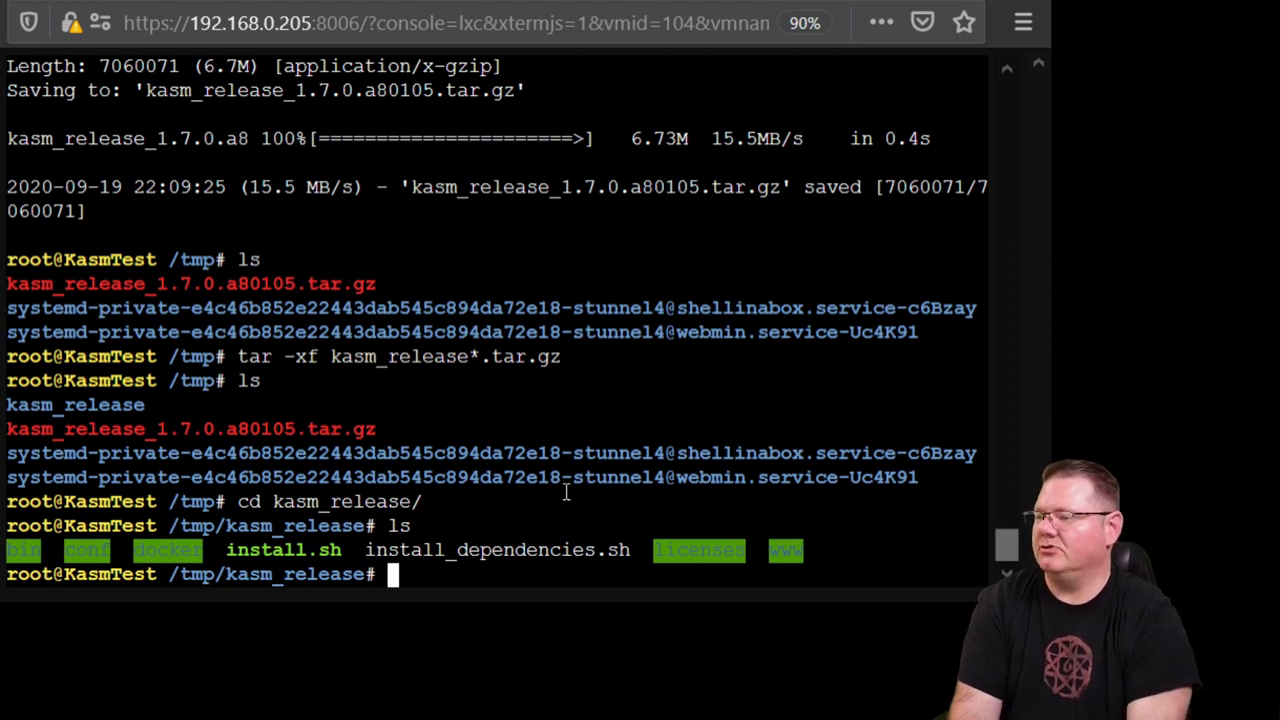
text(nano i)
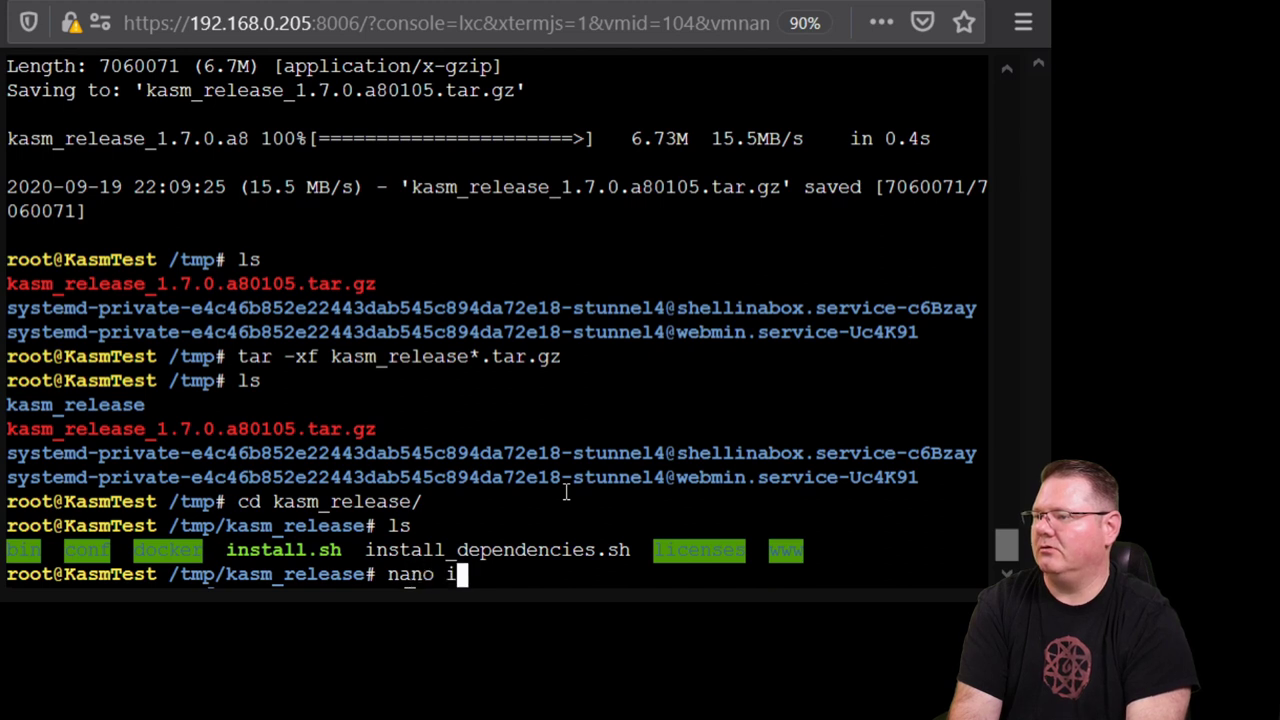
text(nstall.sh)
Open the 651-line install.sh in nano and bring up Go To Line
key(Return)
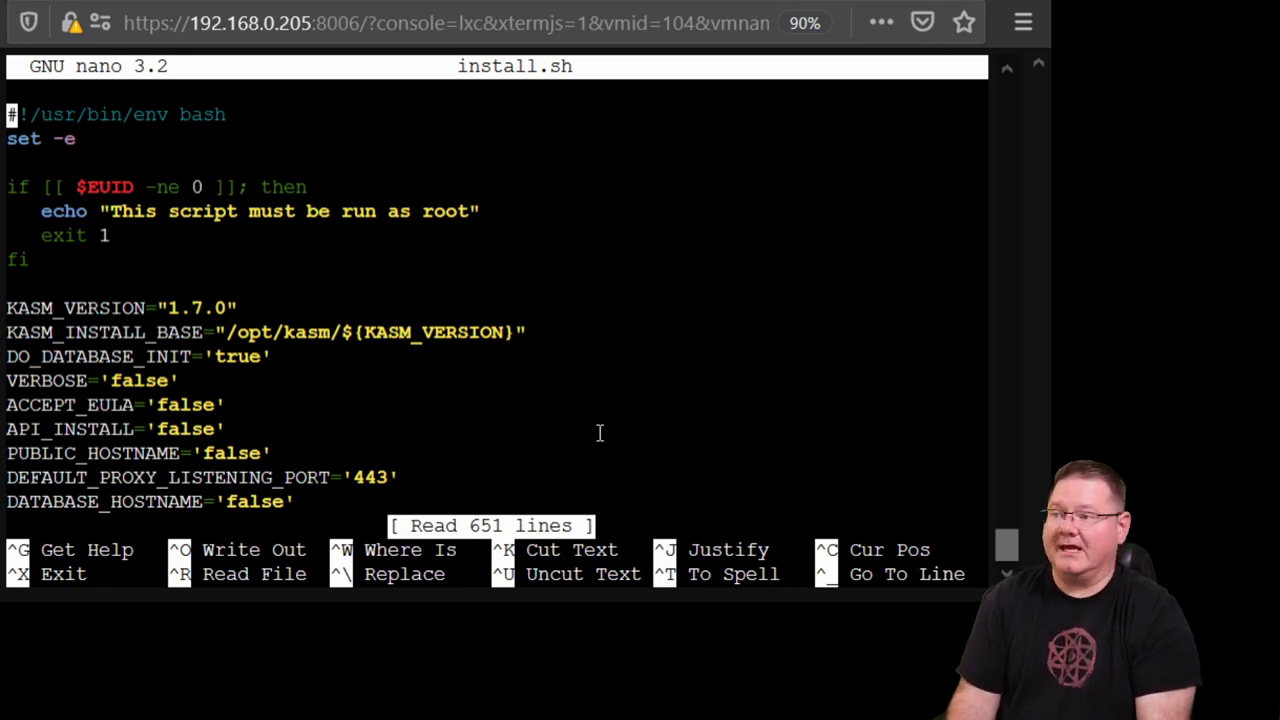
key(ctrl+underscore)
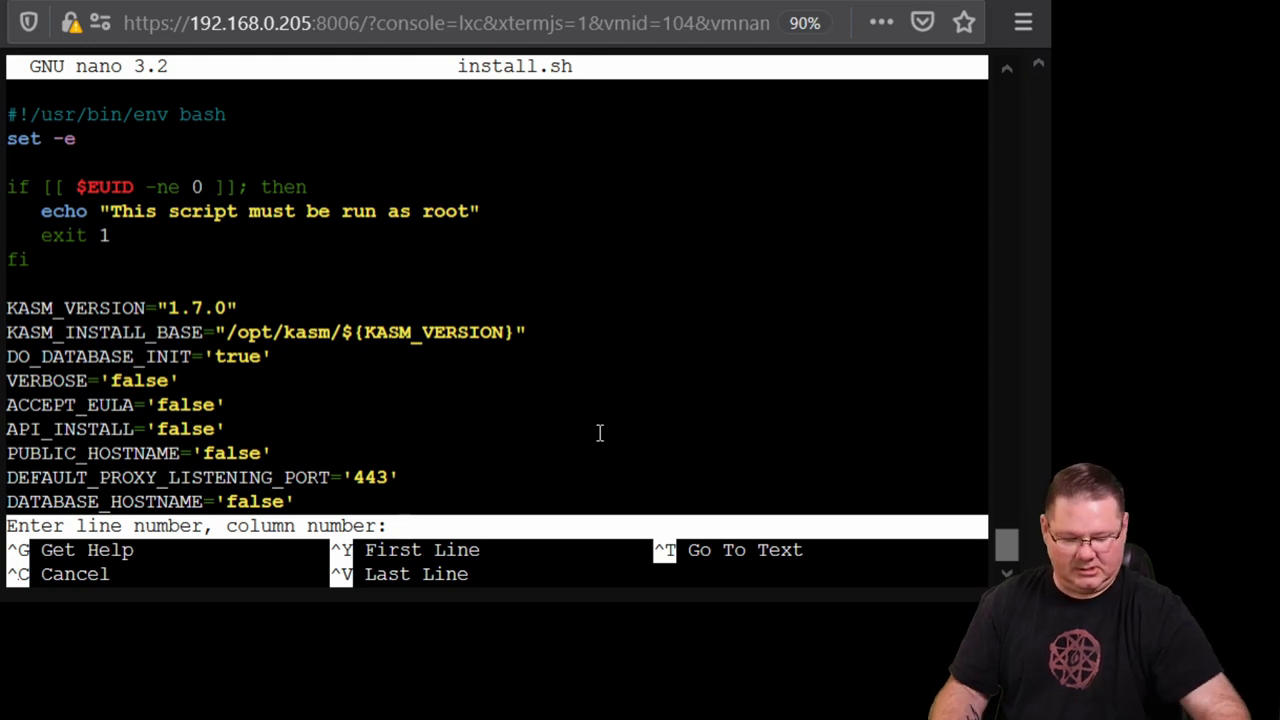
Go to line 271 and delete sudo before docker pull in pull_images
text(271)
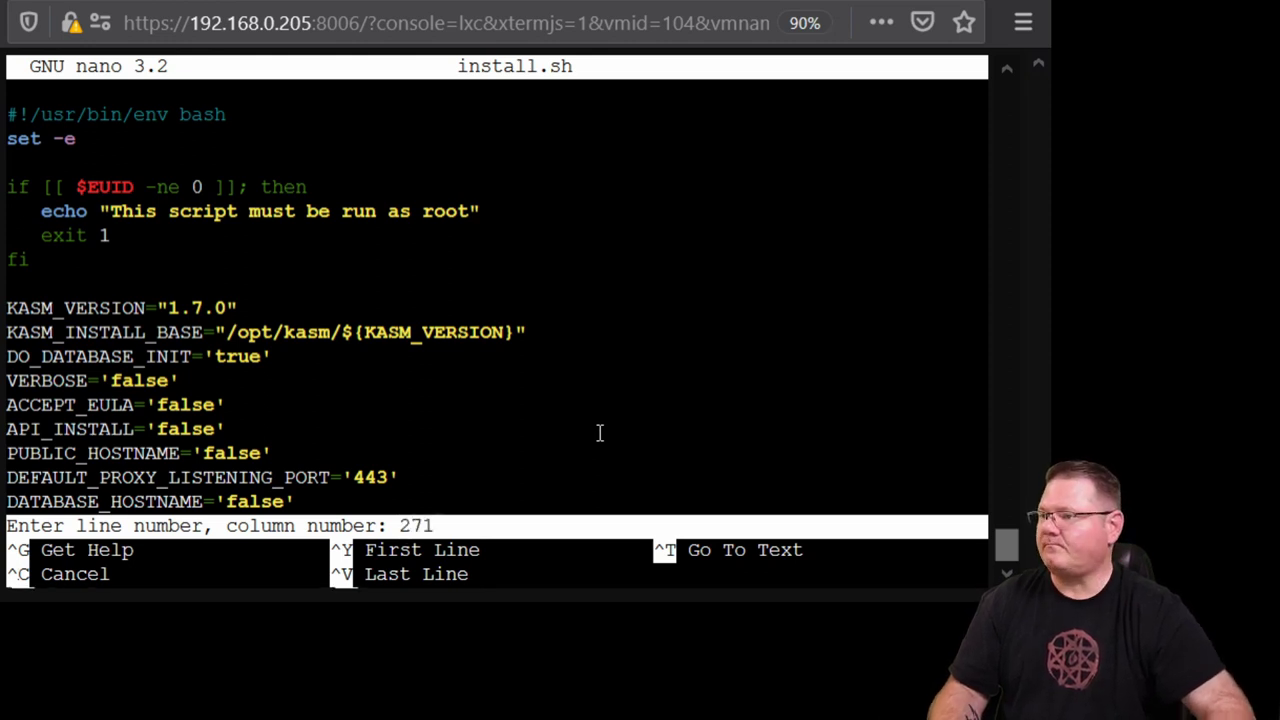
key(Return)
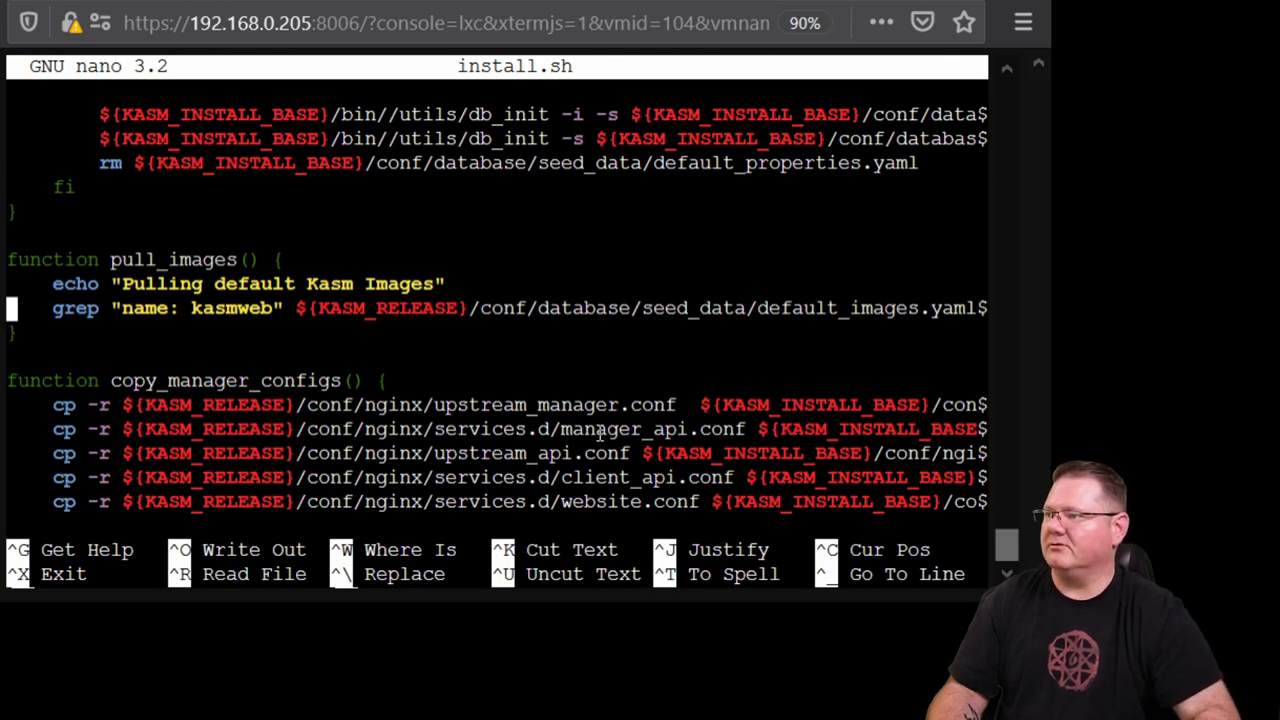
key(Right)
key(Right)
key(Right)
key(Right)
key(Right)
key(Right)
key(Right)
key(Right)
key(Right)
key(Right)
key(Right)
key(Right)
key(Right)
key(Right)
key(Right)
key(Right)
key(Right)
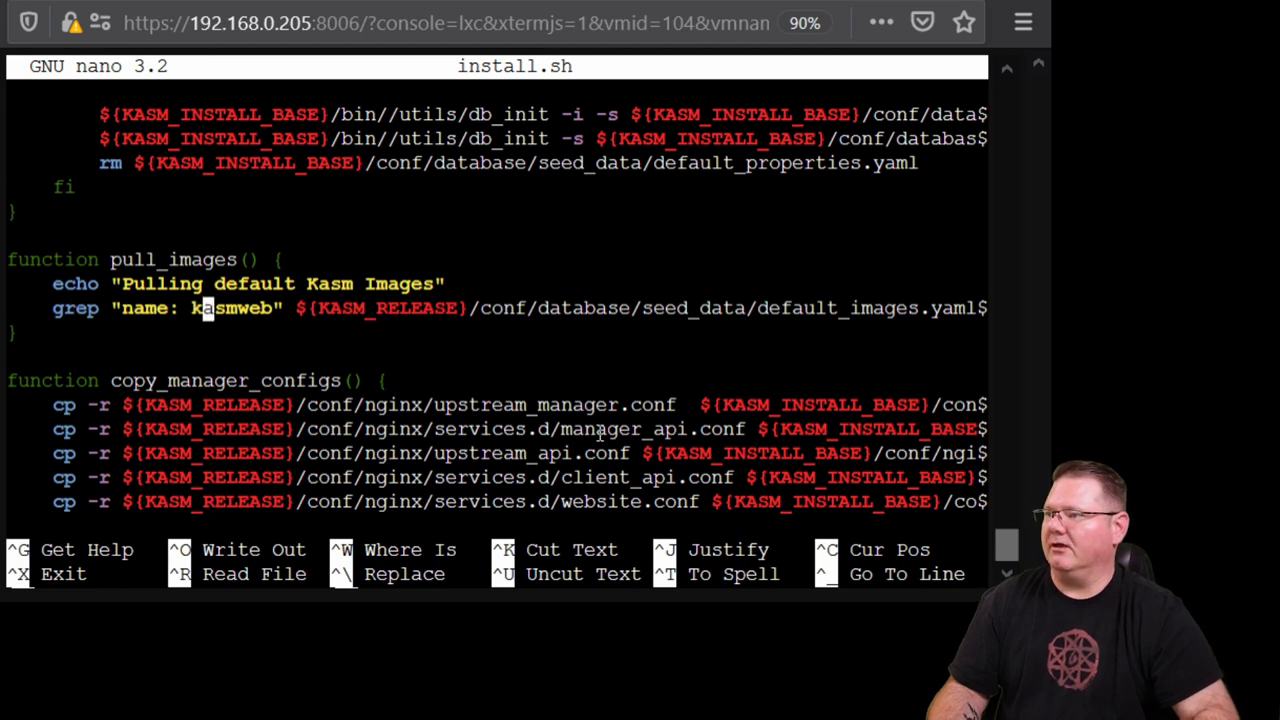
key(Right)
key(Right)
key(Right)
key(Right)
key(Right)
key(Right)
key(Right)
key(Right)
key(Right)
key(Right)
key(Right)
key(Right)
key(Right)
key(Right)
key(Right)
key(Right)
key(Right)
key(Right)
key(Right)
key(Right)
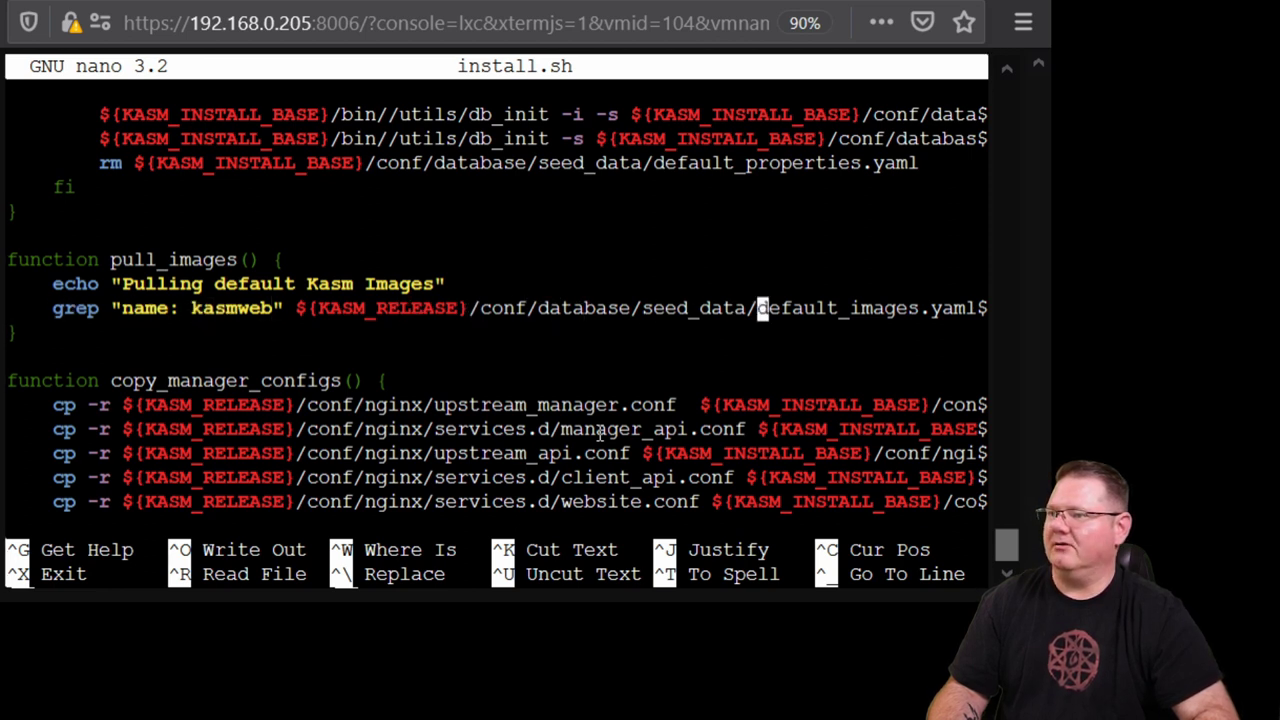
key(Right)
key(Right)
key(Right)
key(Right)
key(Right)
key(Right)
key(Right)
key(Right)
key(Right)
key(Right)
key(Right)
key(Right)
key(Right)
key(Right)
key(Right)
key(Right)
key(Right)
key(Right)
key(Right)
key(Right)
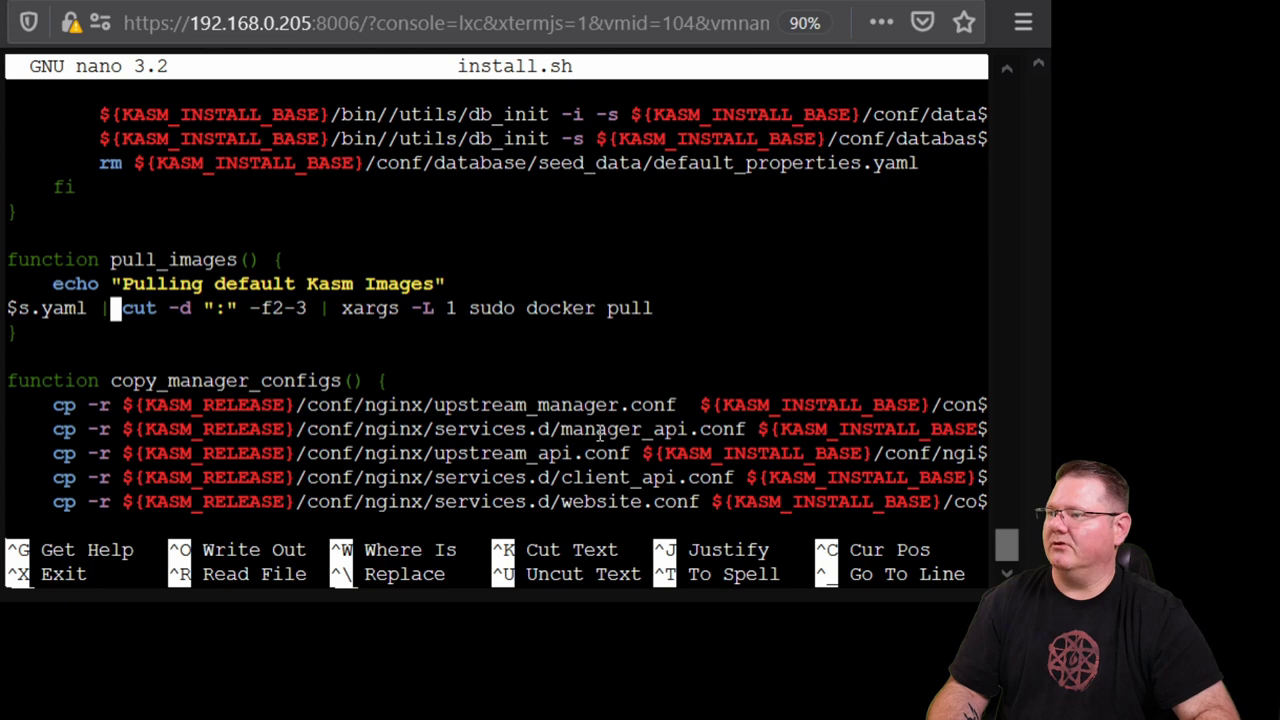
key(Right)
key(Right)
key(Right)
key(Right)
key(Right)
key(Right)
key(Right)
key(Right)
key(Right)
key(Right)
key(Right)
key(Right)
key(Right)
key(Right)
key(Right)
key(Right)
key(Right)
key(Right)
key(Right)
key(Right)
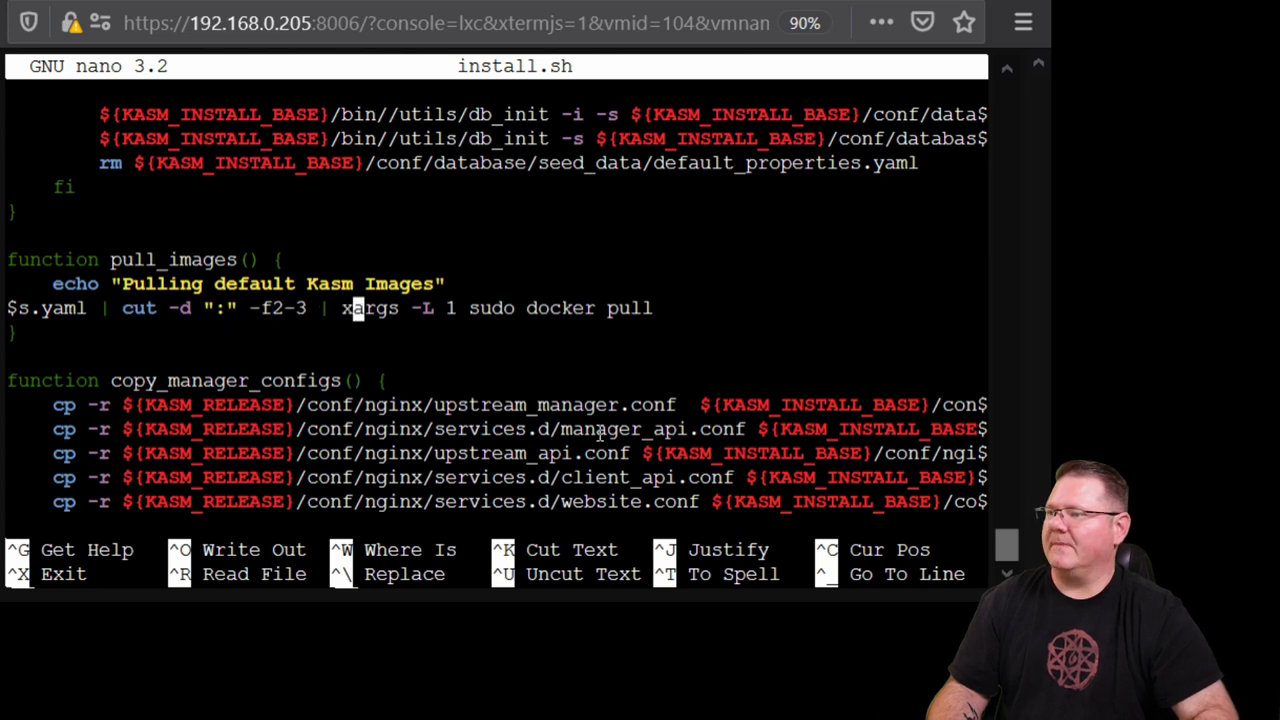
key(Right)
key(Right)
key(Right)
key(Right)
key(Right)
key(Right)
key(Right)
key(Right)
key(Right)
key(Right)
key(Right)
key(Right)
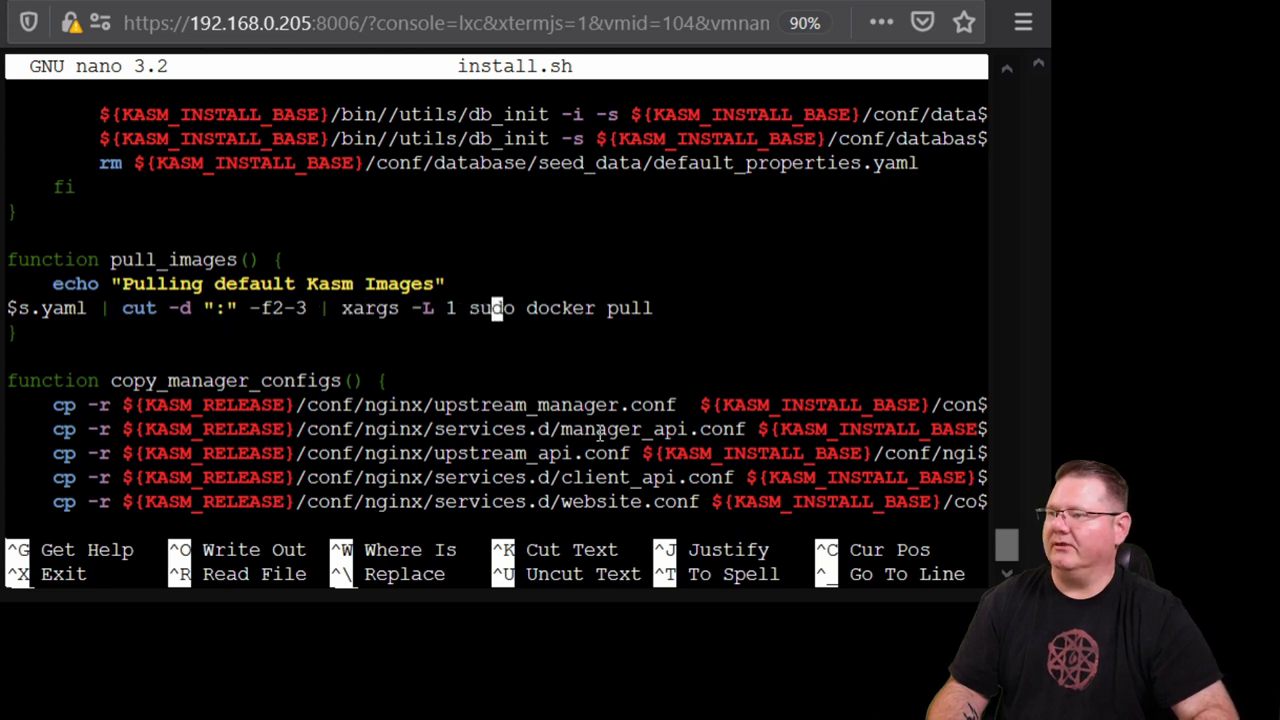
key(Right)
key(Right)
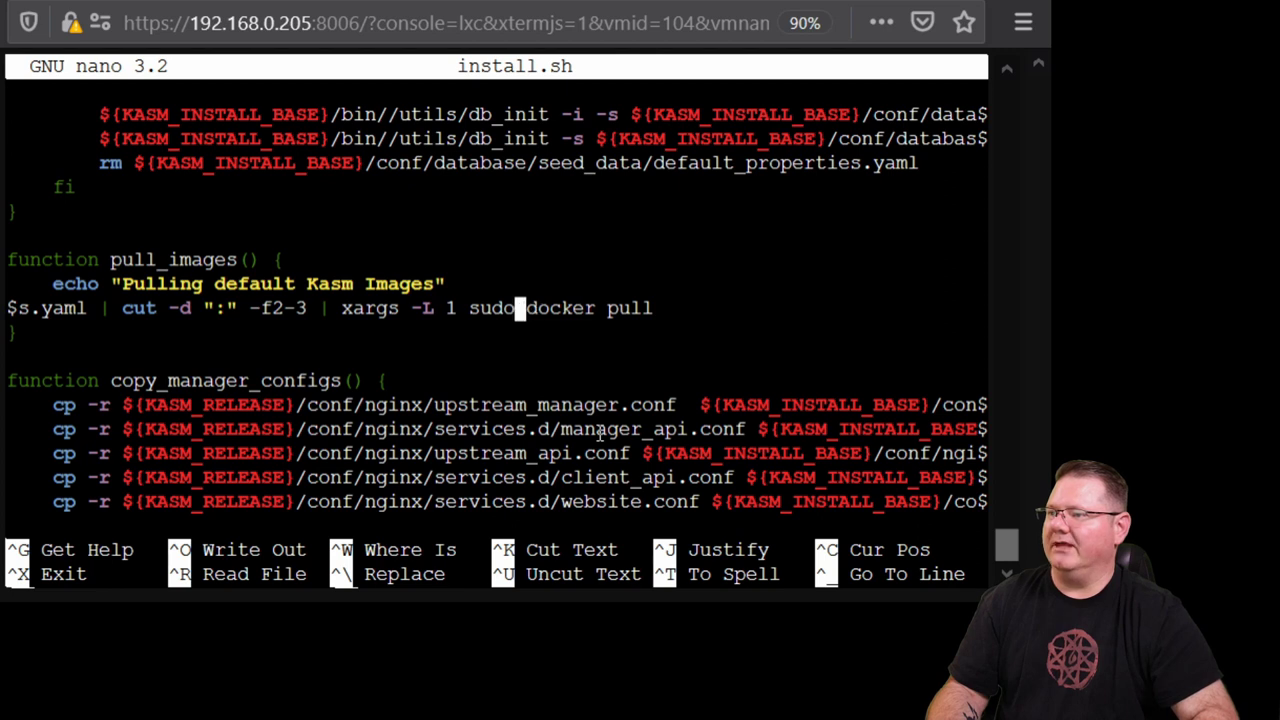
key(Left)
key(Left)
key(Left)
key(Left)
key(Right)
key(Right)
key(Right)
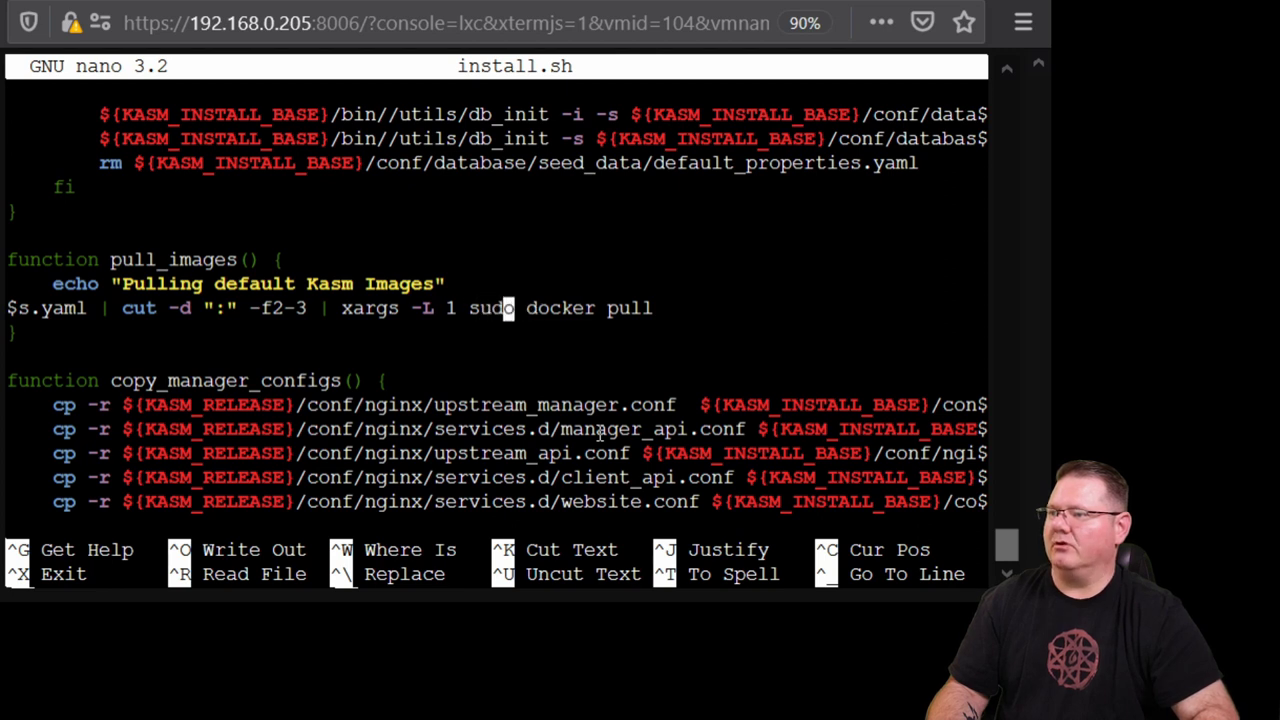
key(Right)
key(Right)
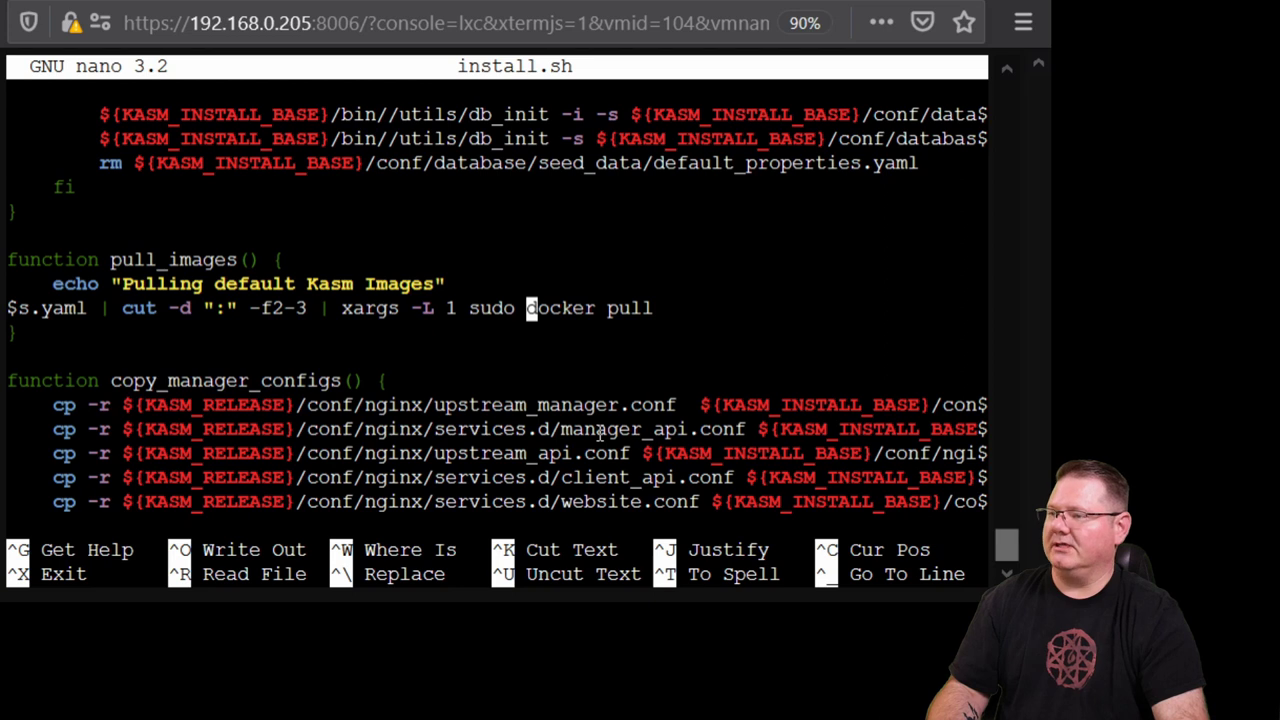
key(BackSpace)
key(BackSpace)
key(BackSpace)
key(BackSpace)
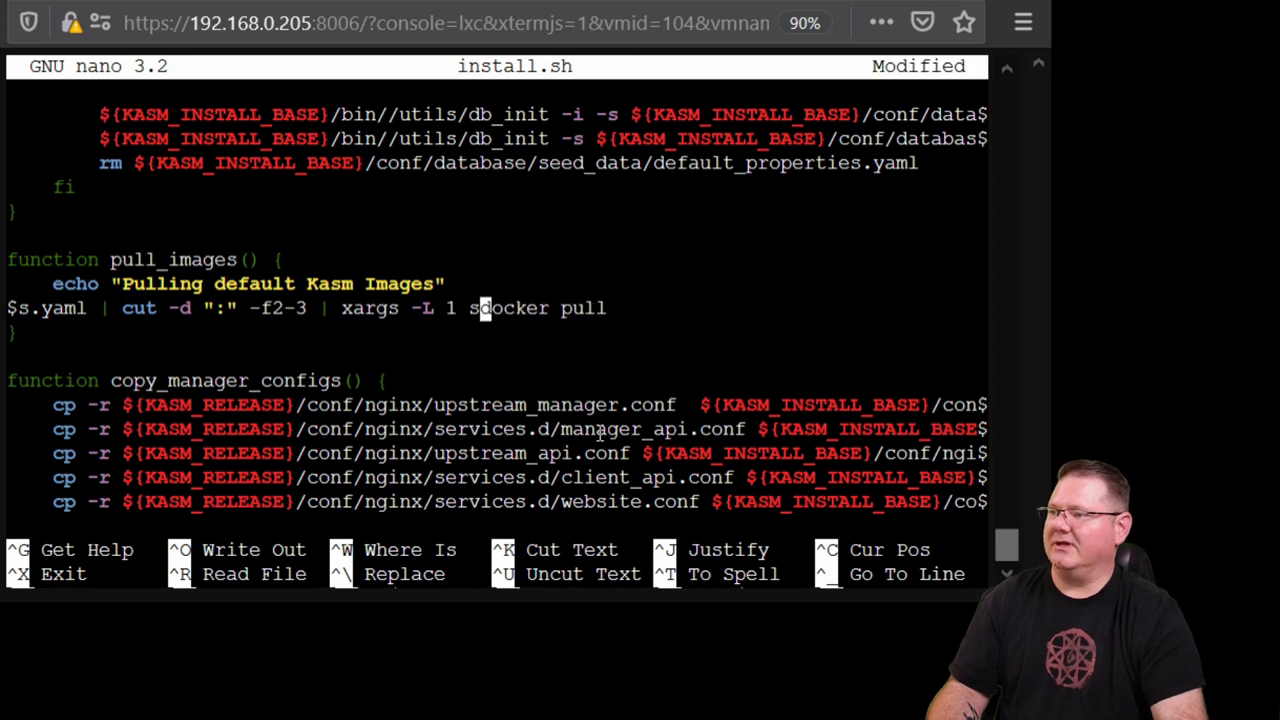
key(BackSpace)
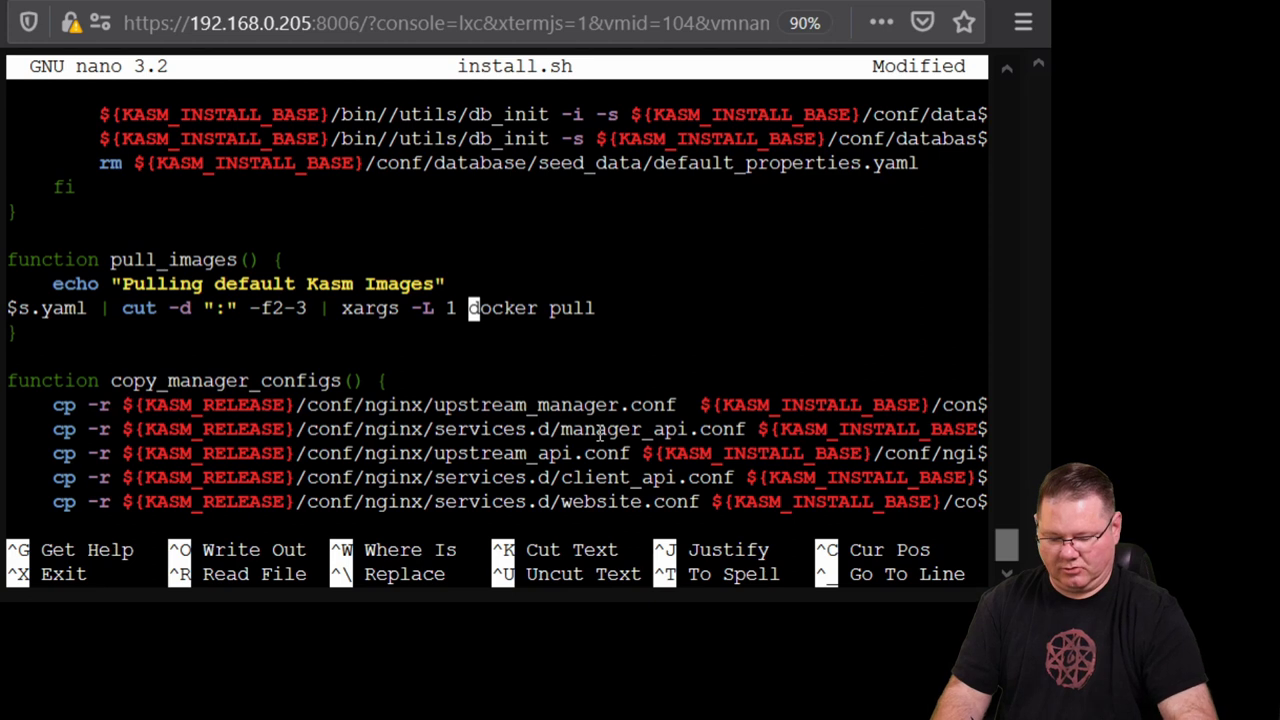
key(ctrl+underscore)
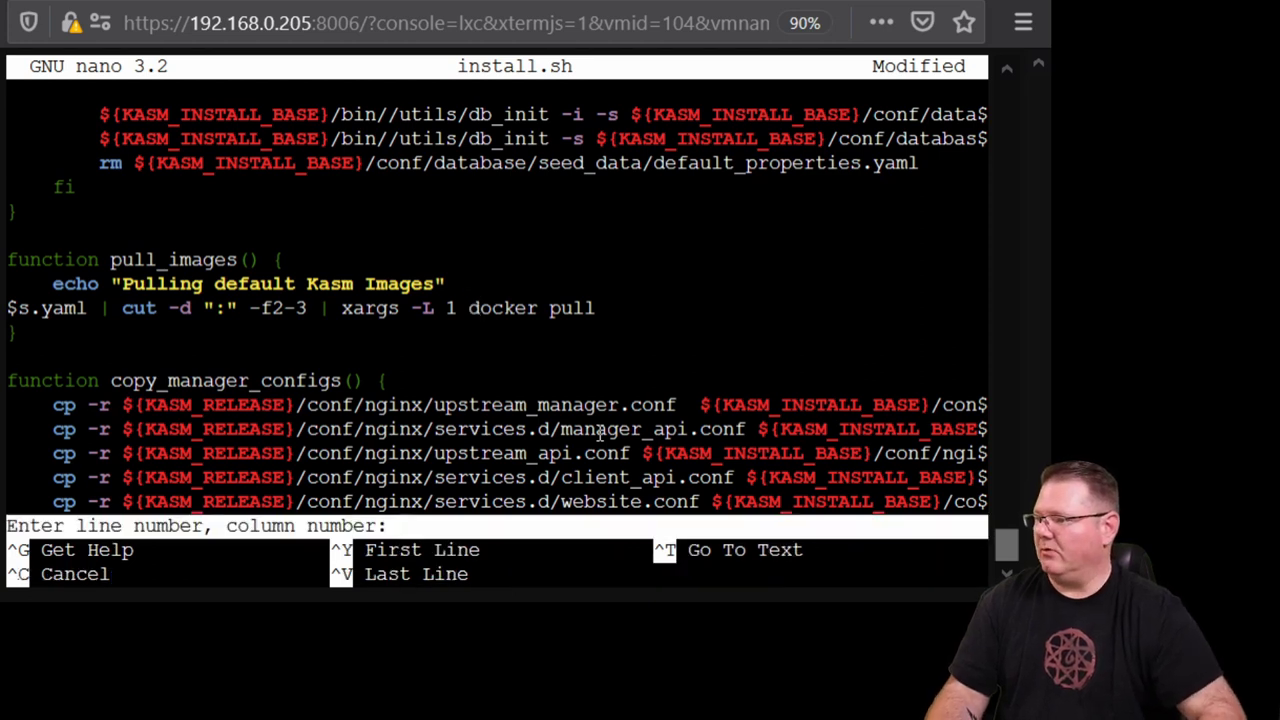
Remove sudo from the docker network inspect and create lines at 300 and 305
text(300)
key(Return)
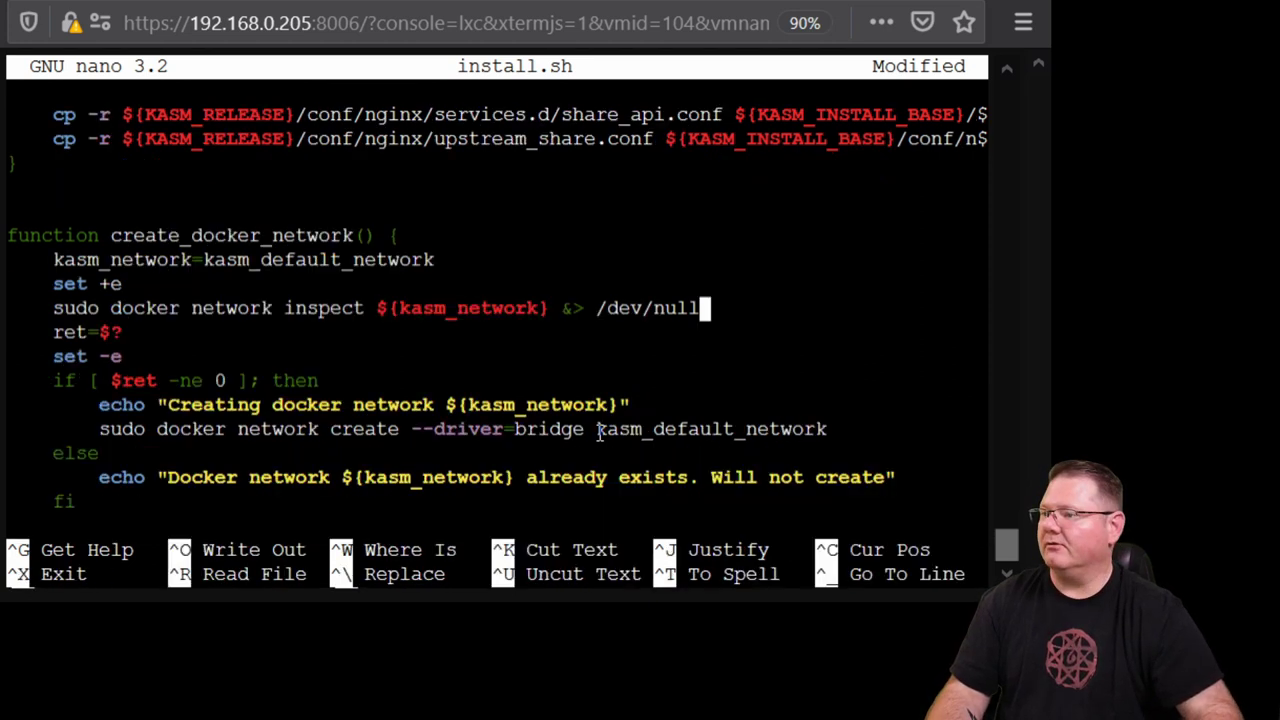
key(Left)
key(Left)
key(Left)
key(Left)
key(Left)
key(Left)
key(Left)
key(Left)
key(Left)
key(Left)
key(Left)
key(Left)
key(Left)
key(Left)
key(Left)
key(Left)
key(Left)
key(Left)
key(Left)
key(Left)
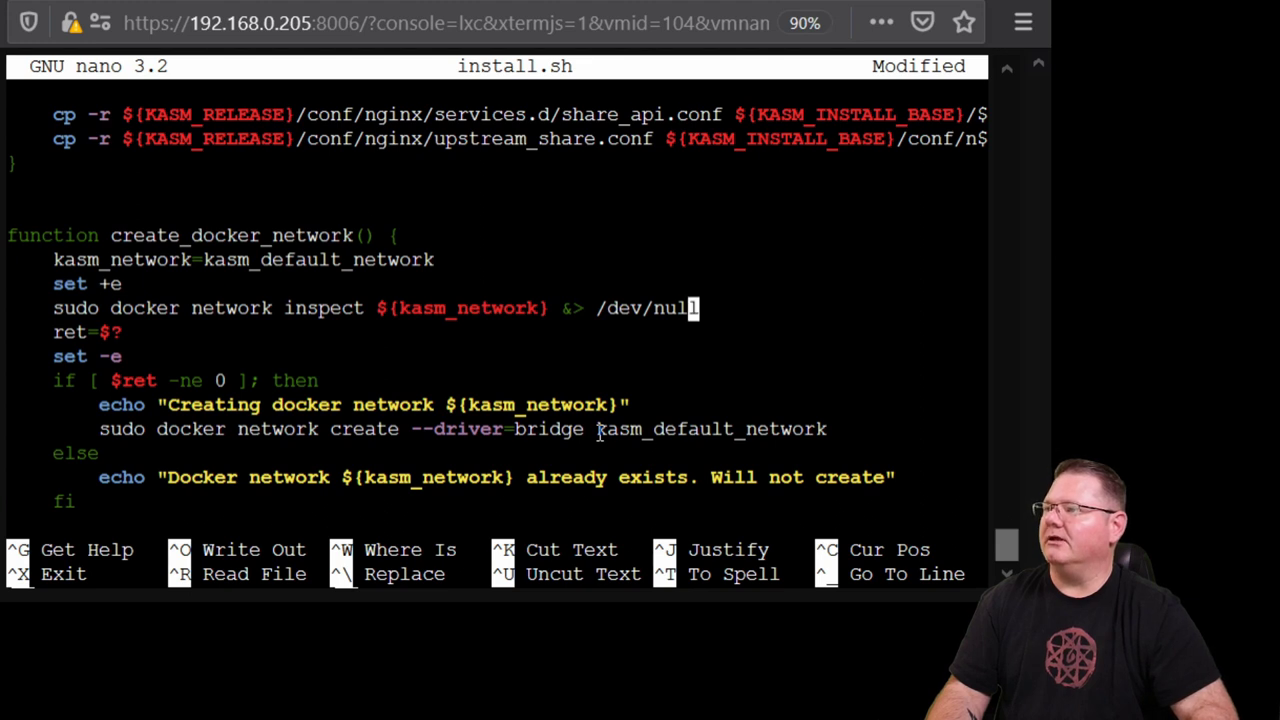
key(Left)
key(Left)
key(Left)
key(Left)
key(Left)
key(Left)
key(Left)
key(Left)
key(Left)
key(Left)
key(Left)
key(Left)
key(Left)
key(Left)
key(Left)
key(Left)
key(Left)
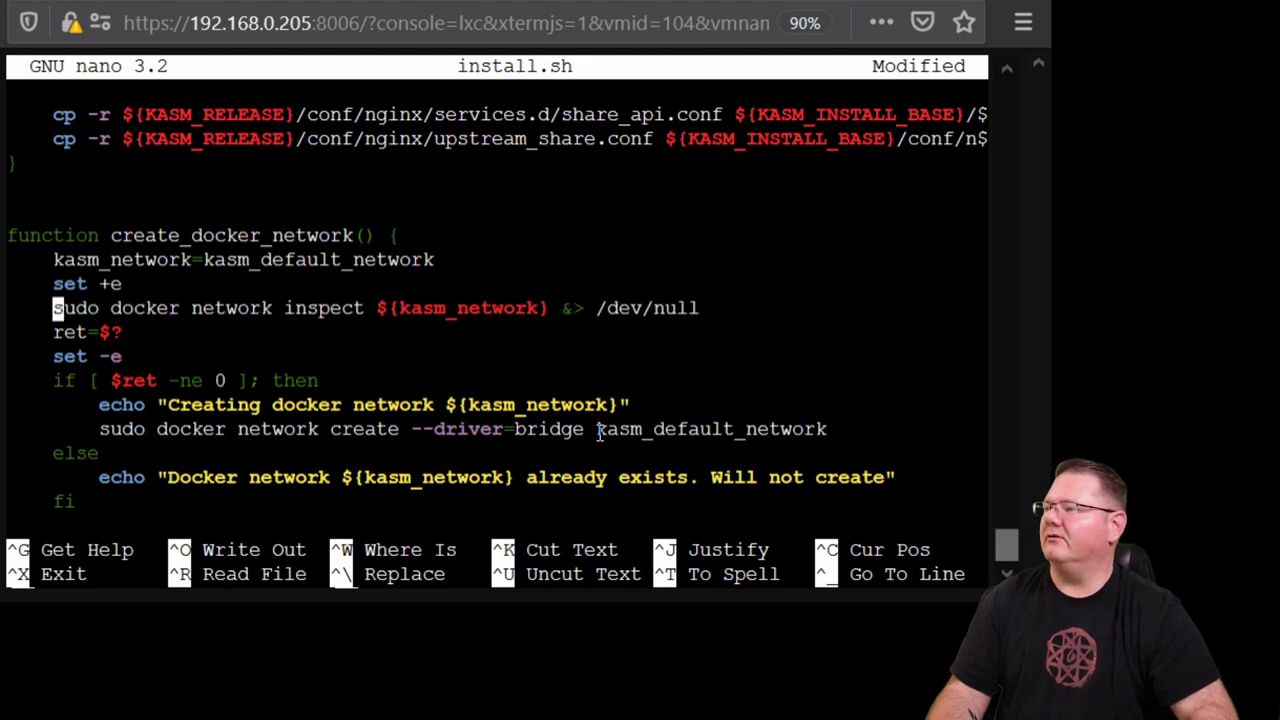
key(Right)
key(Right)
key(Right)
key(Right)
key(Right)
key(Right)
key(Right)
key(Right)
key(Right)
key(Right)
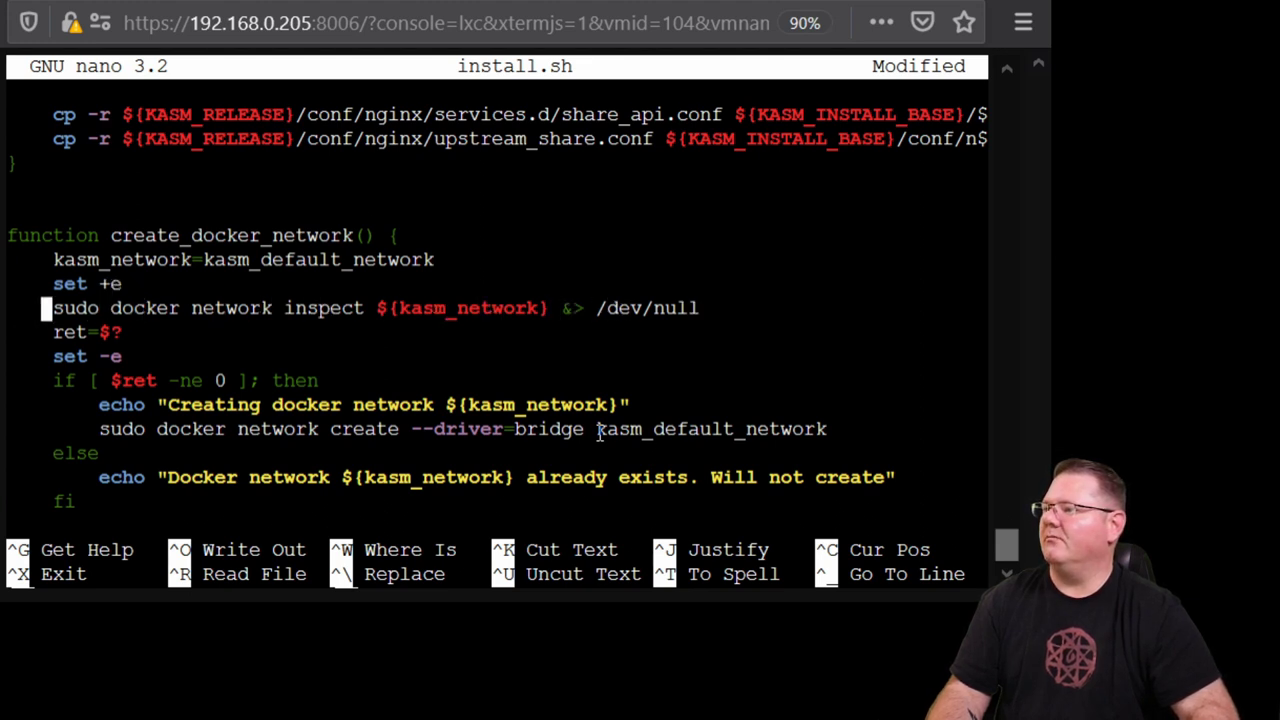
key(Right)
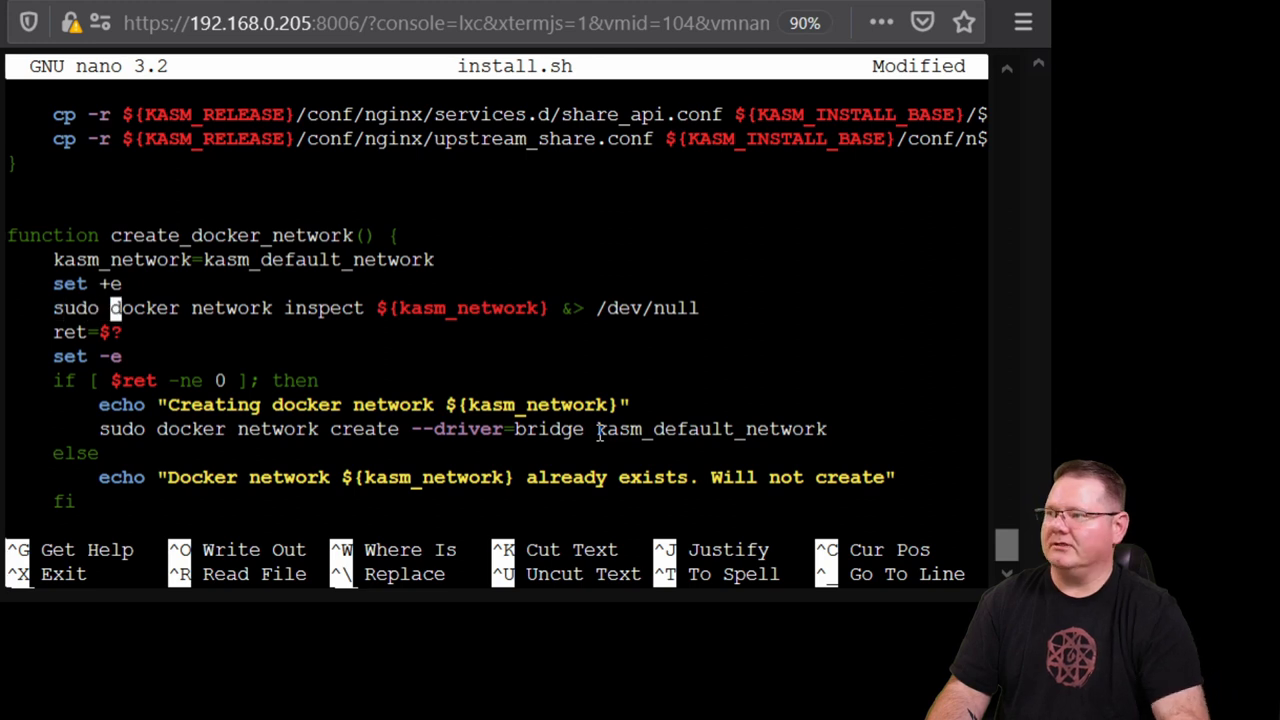
key(BackSpace)
key(BackSpace)
key(BackSpace)
key(BackSpace)
key(BackSpace)
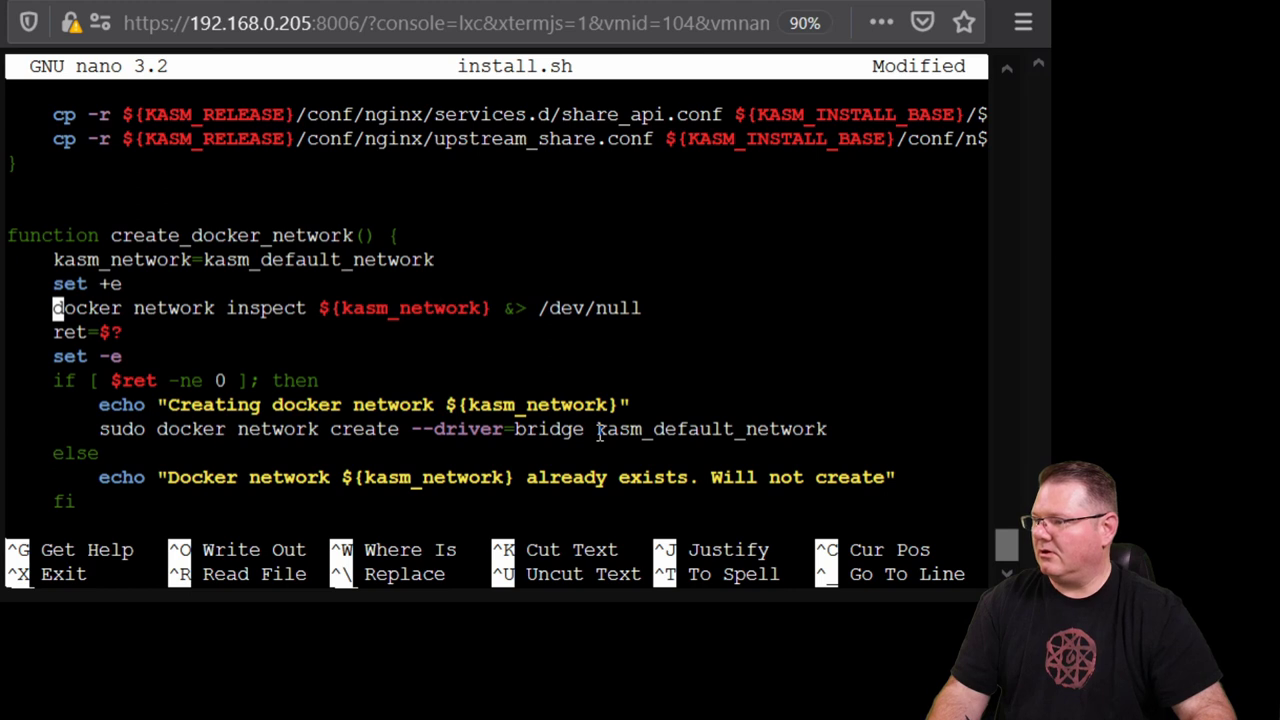
key(ctrl+underscore)
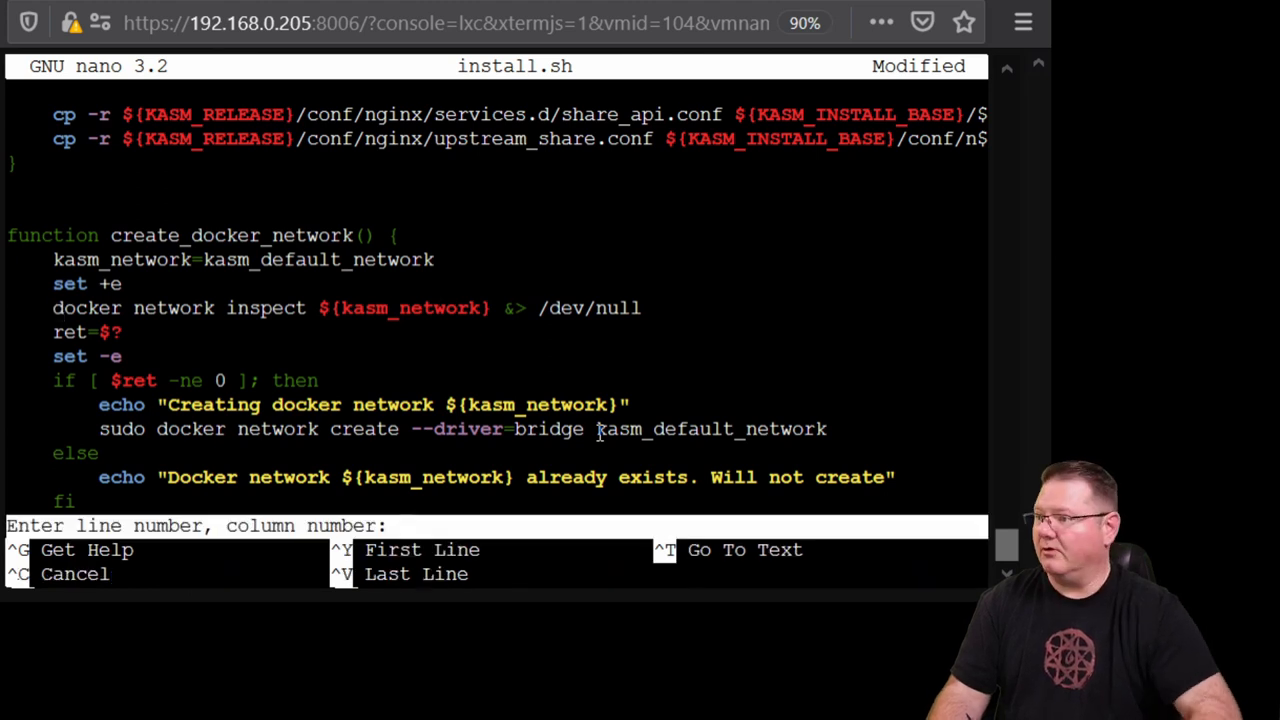
text(305)
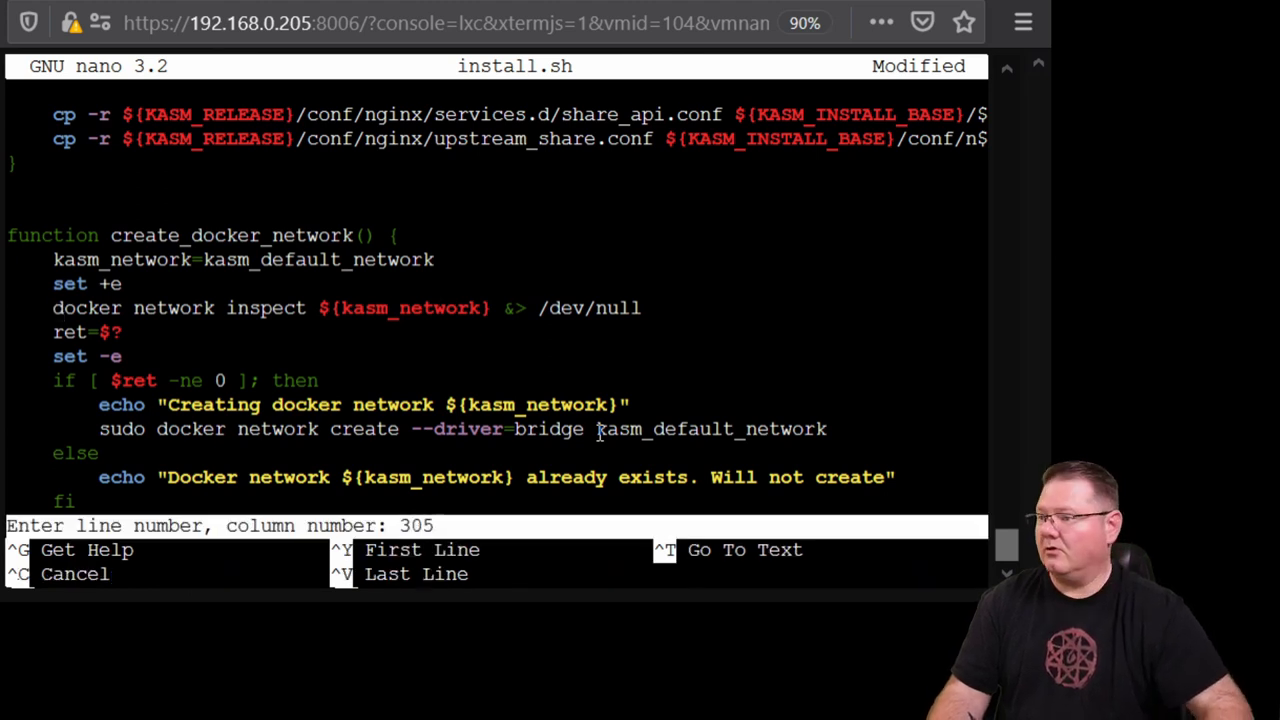
key(Return)
key(Right)
key(Right)
key(Right)
key(Right)
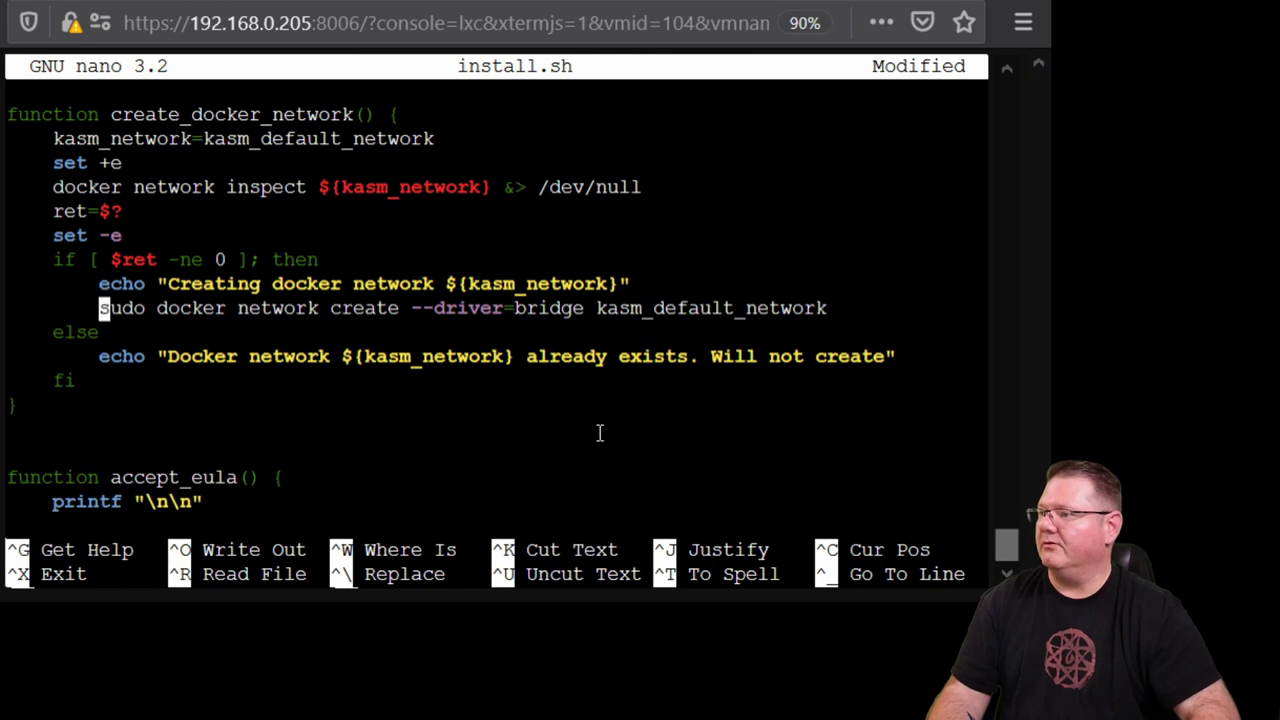
key(Right)
key(Right)
key(Right)
key(Right)
key(Right)
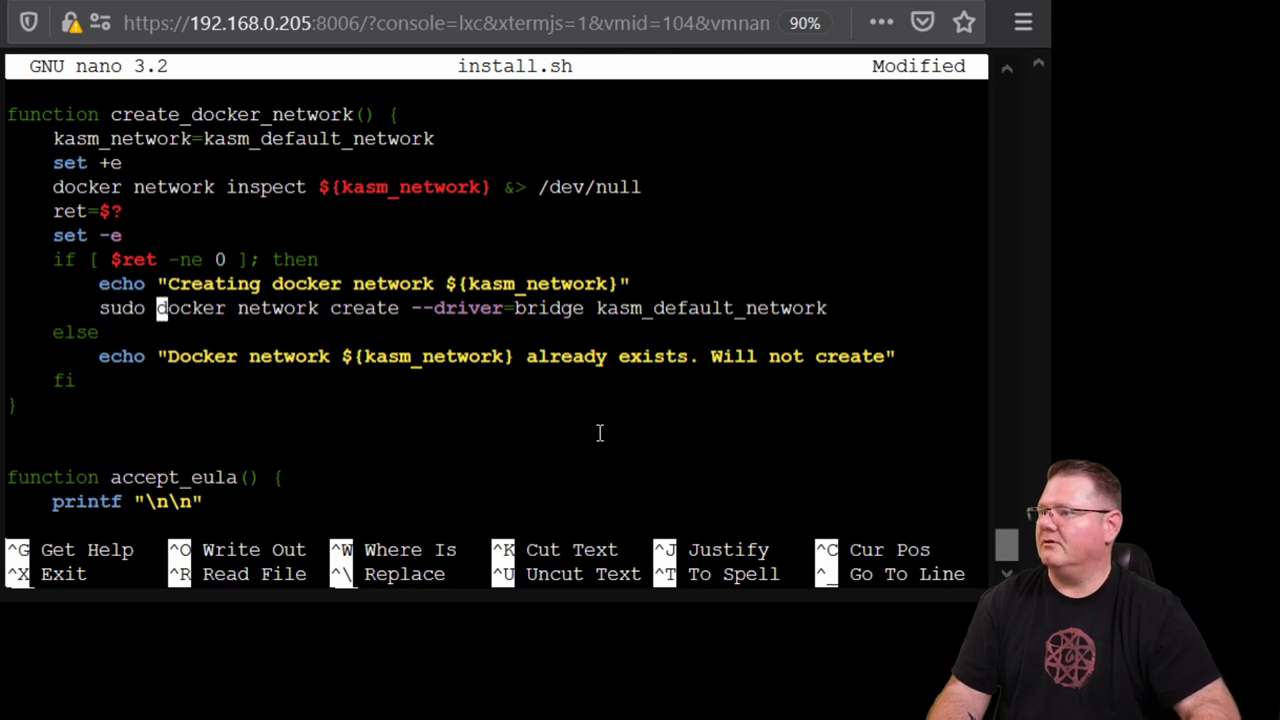
key(BackSpace)
key(BackSpace)
key(BackSpace)
key(BackSpace)
key(BackSpace)
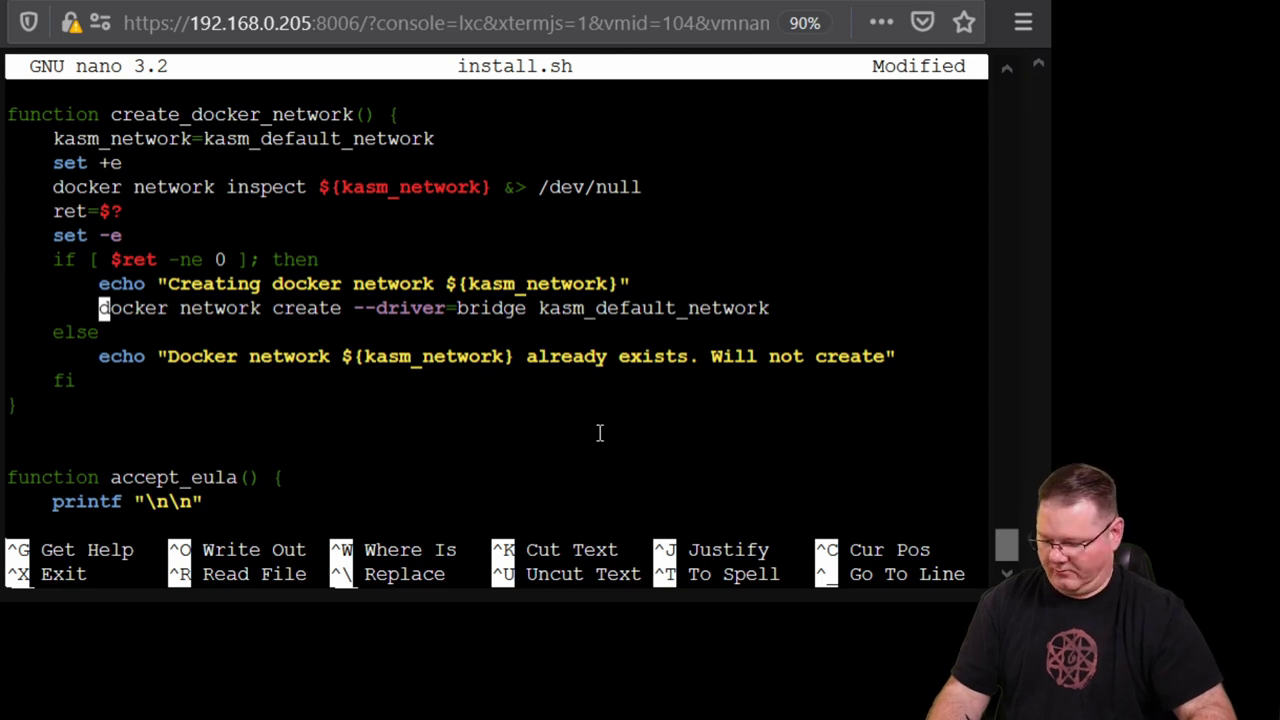
Remove sudo from the rm -rf line 459 and the openssl line 474
key(ctrl+underscore)
text(4)
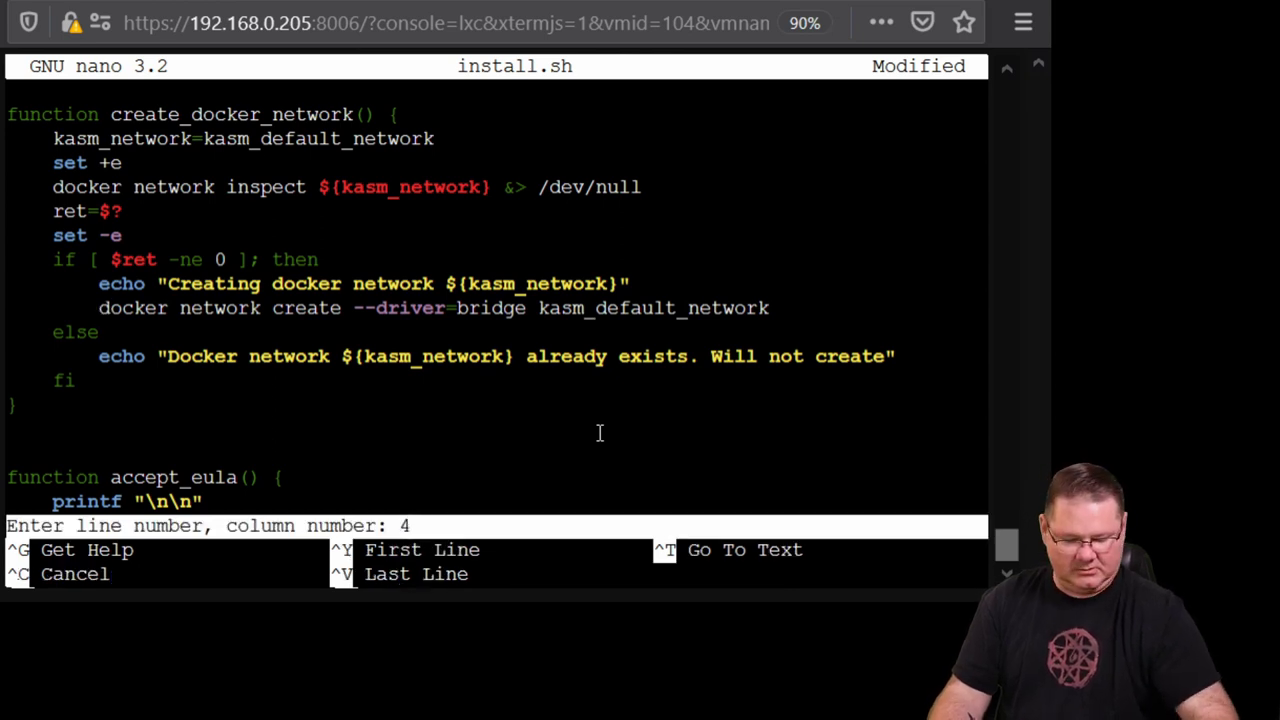
text(59)
key(Return)
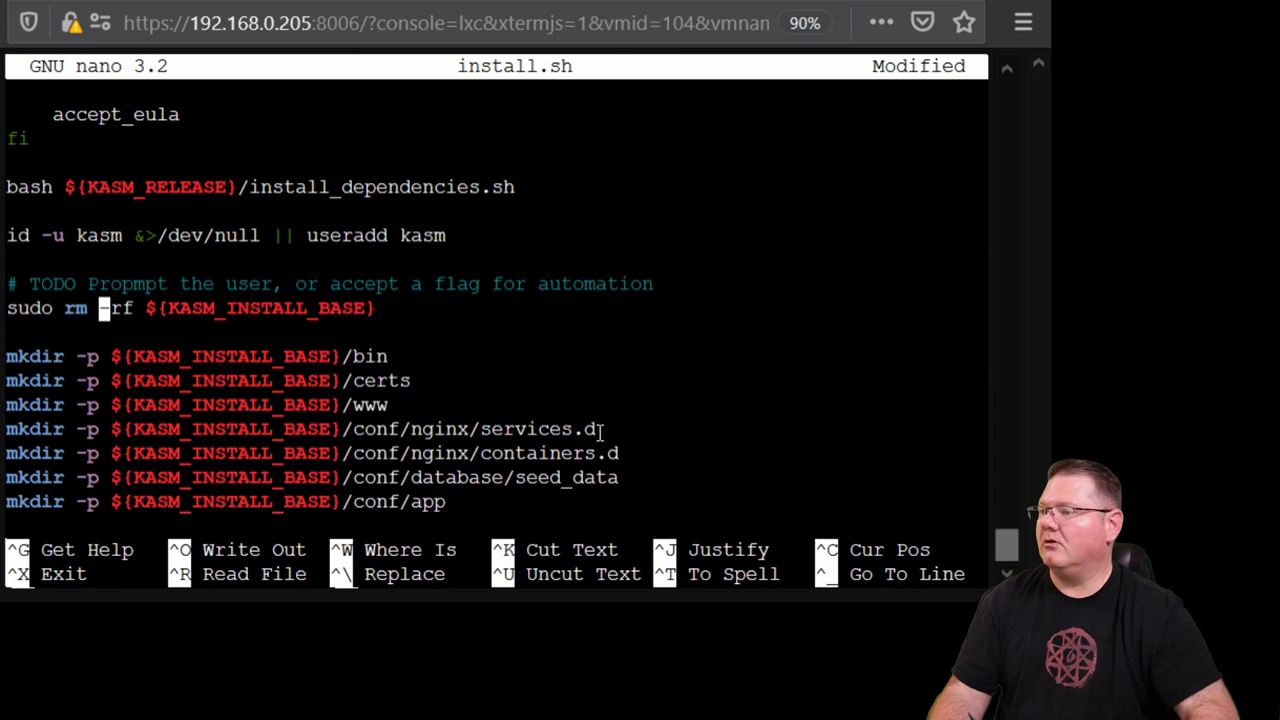
key(Left)
key(Left)
key(Left)
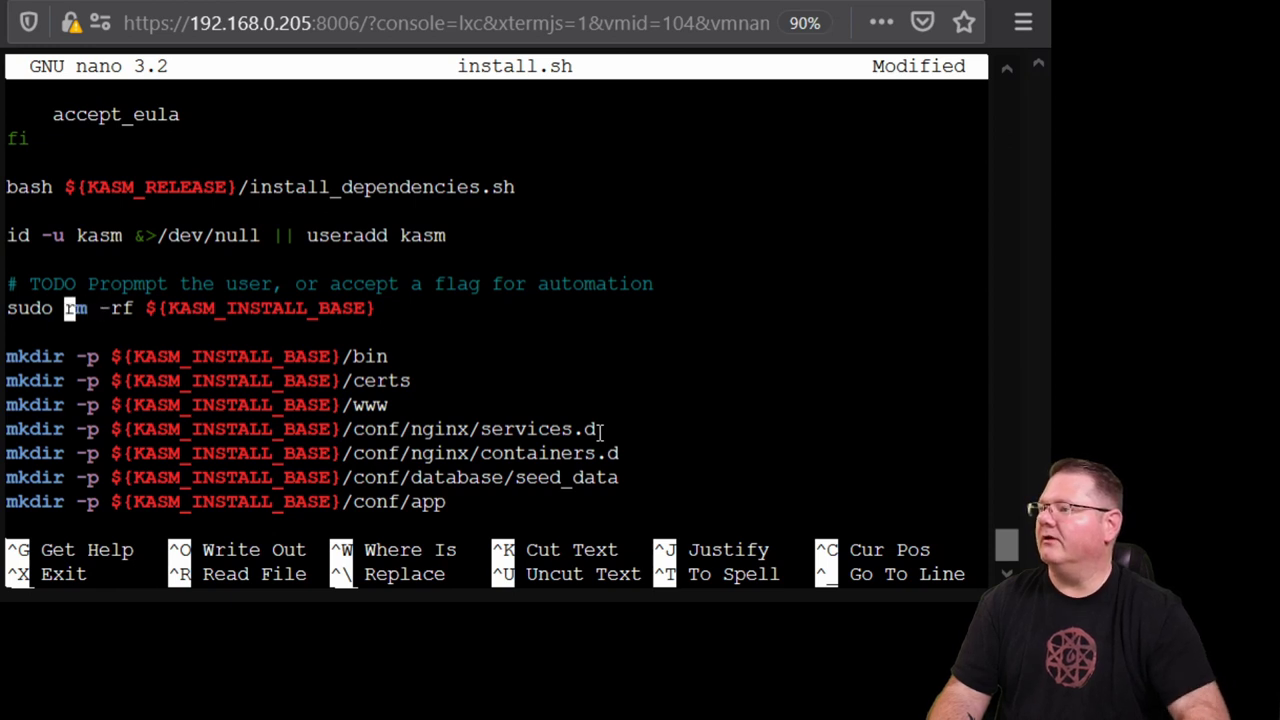
key(BackSpace)
key(BackSpace)
key(BackSpace)
key(BackSpace)
key(BackSpace)
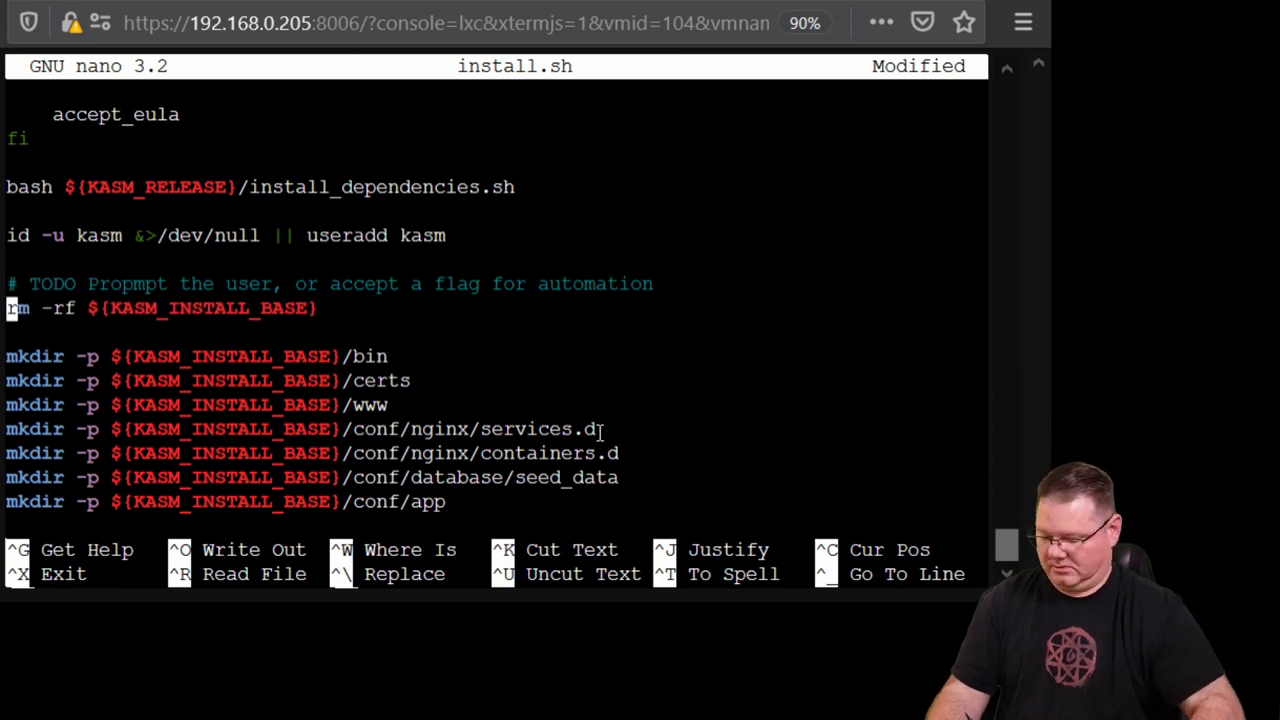
key(ctrl+underscore)
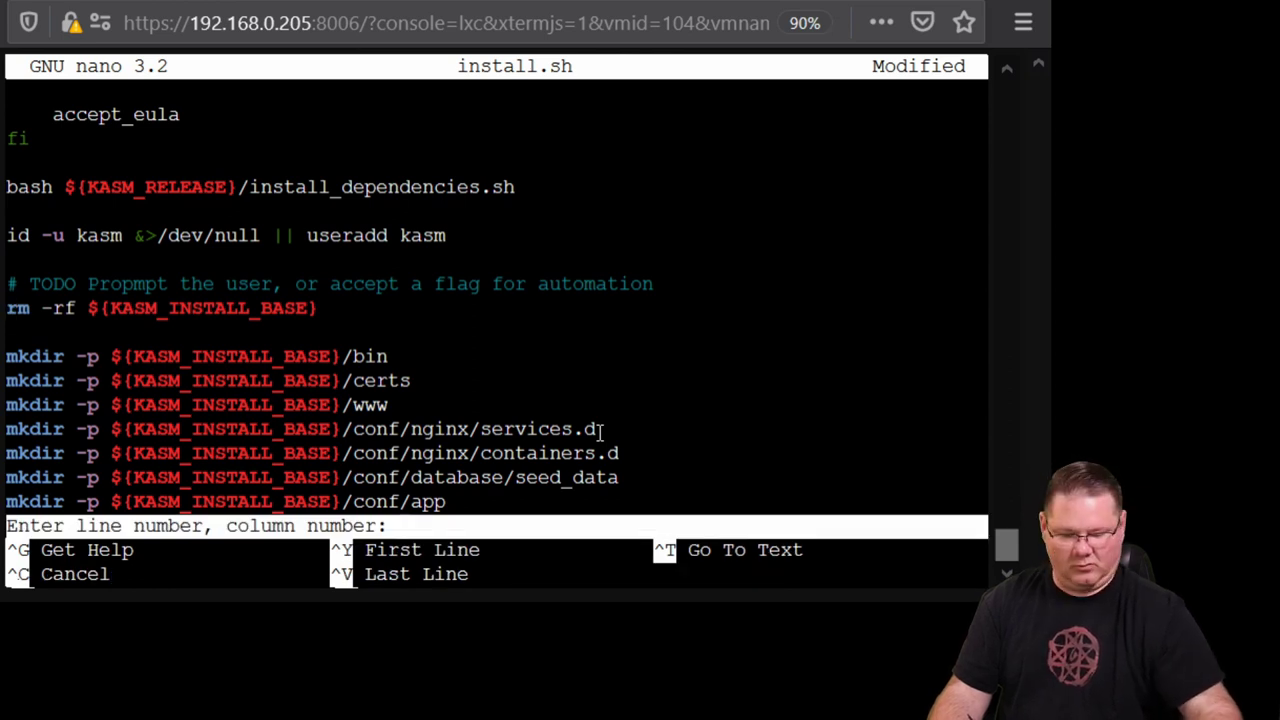
text(474)
key(Return)
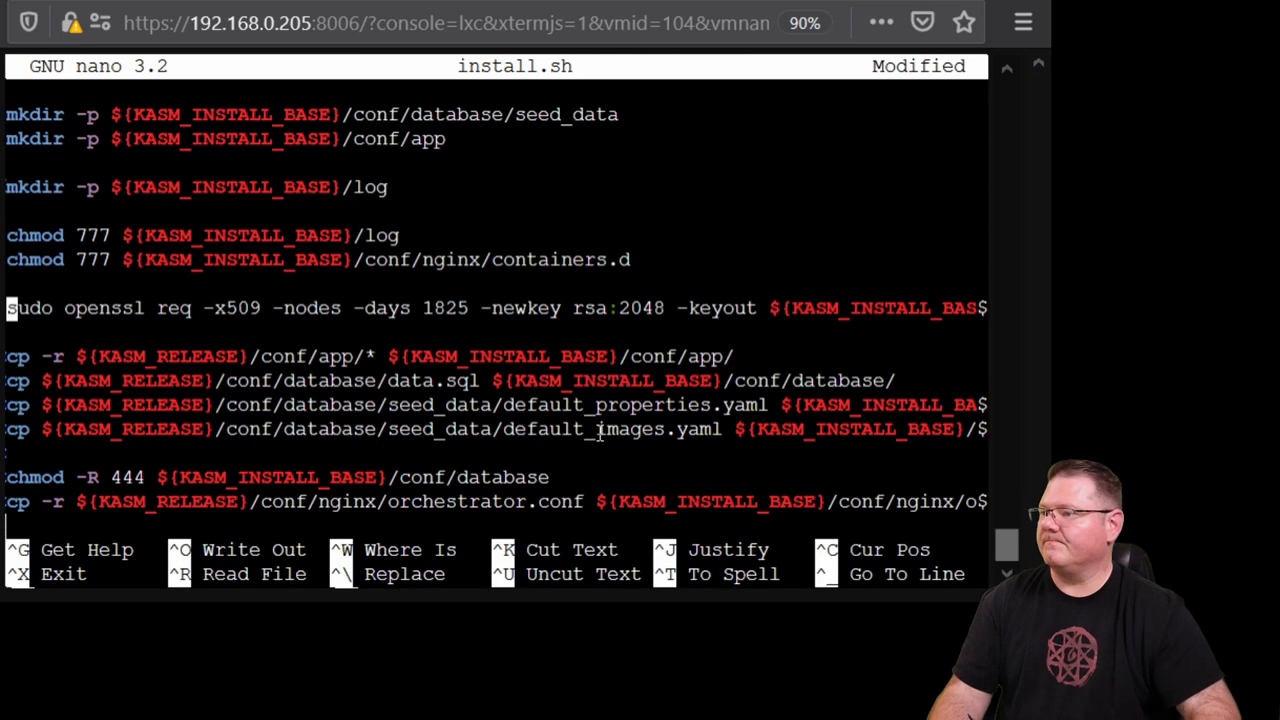
key(Right)
key(Right)
key(Right)
key(Right)
key(Right)
key(BackSpace)
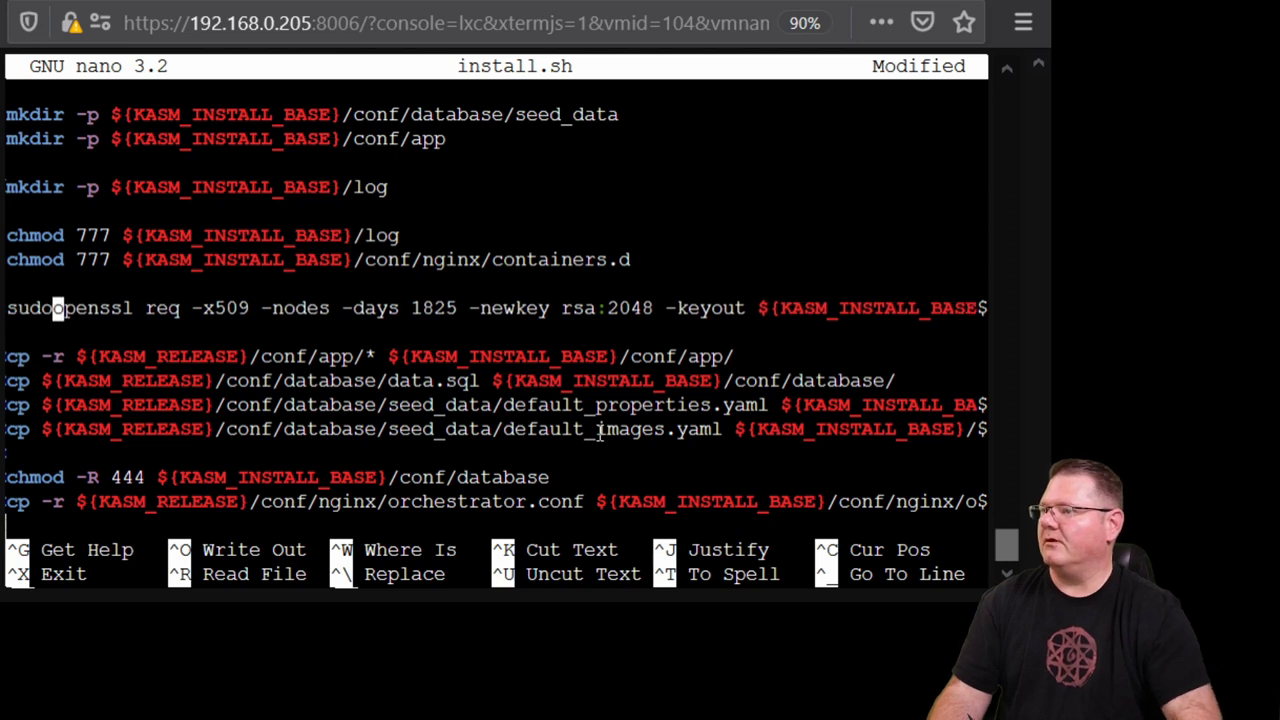
key(BackSpace)
key(BackSpace)
key(BackSpace)
key(BackSpace)
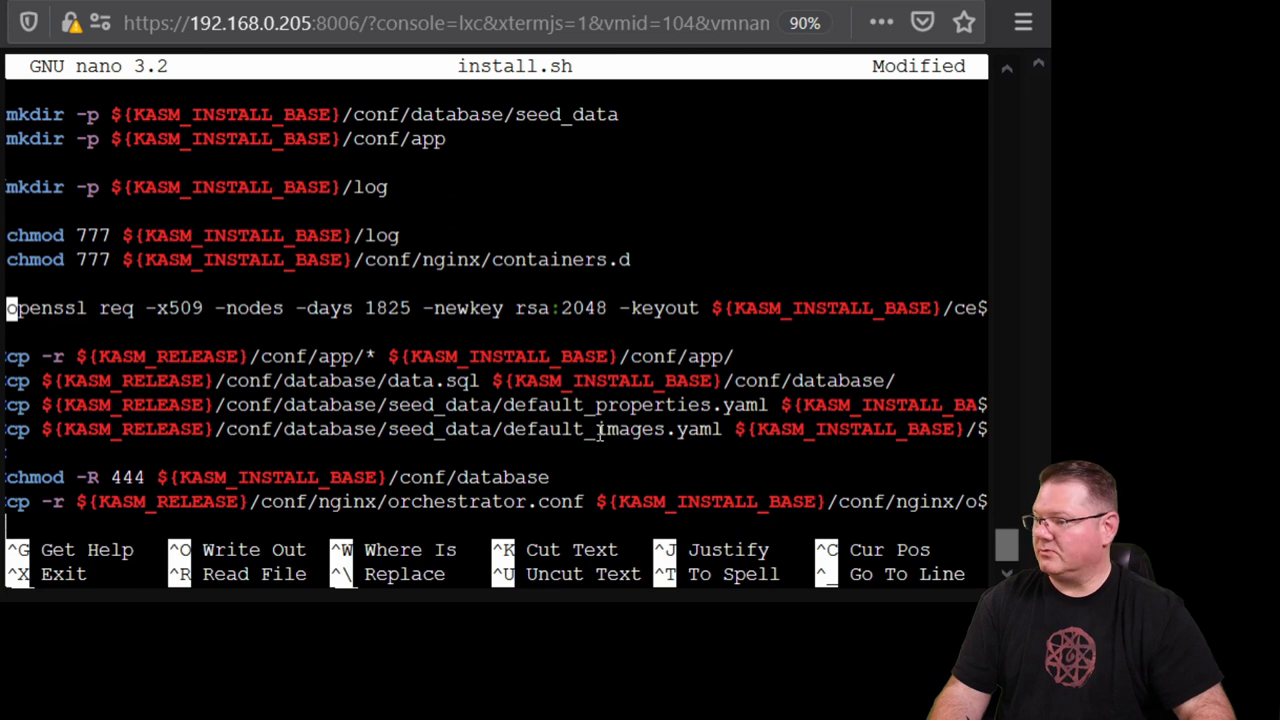
Remove sudo before swapon in the swap check and start saving install.sh
key(ctrl+underscore)
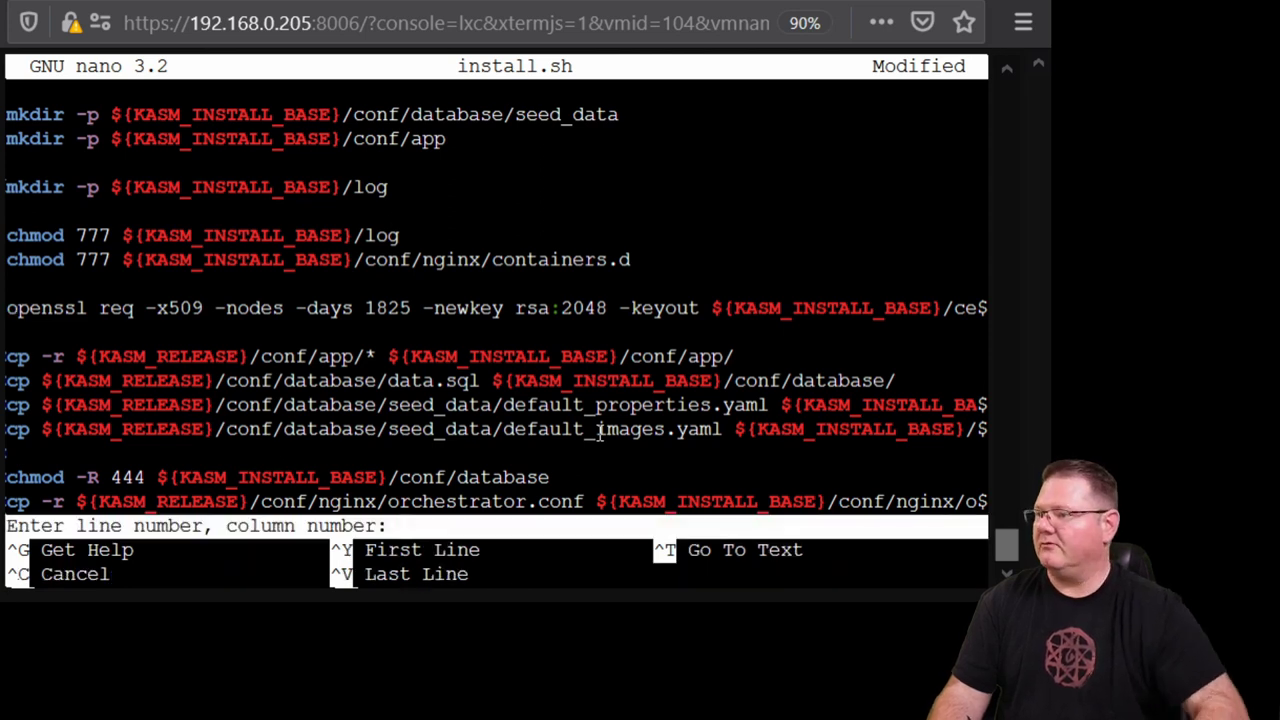
key(Return)
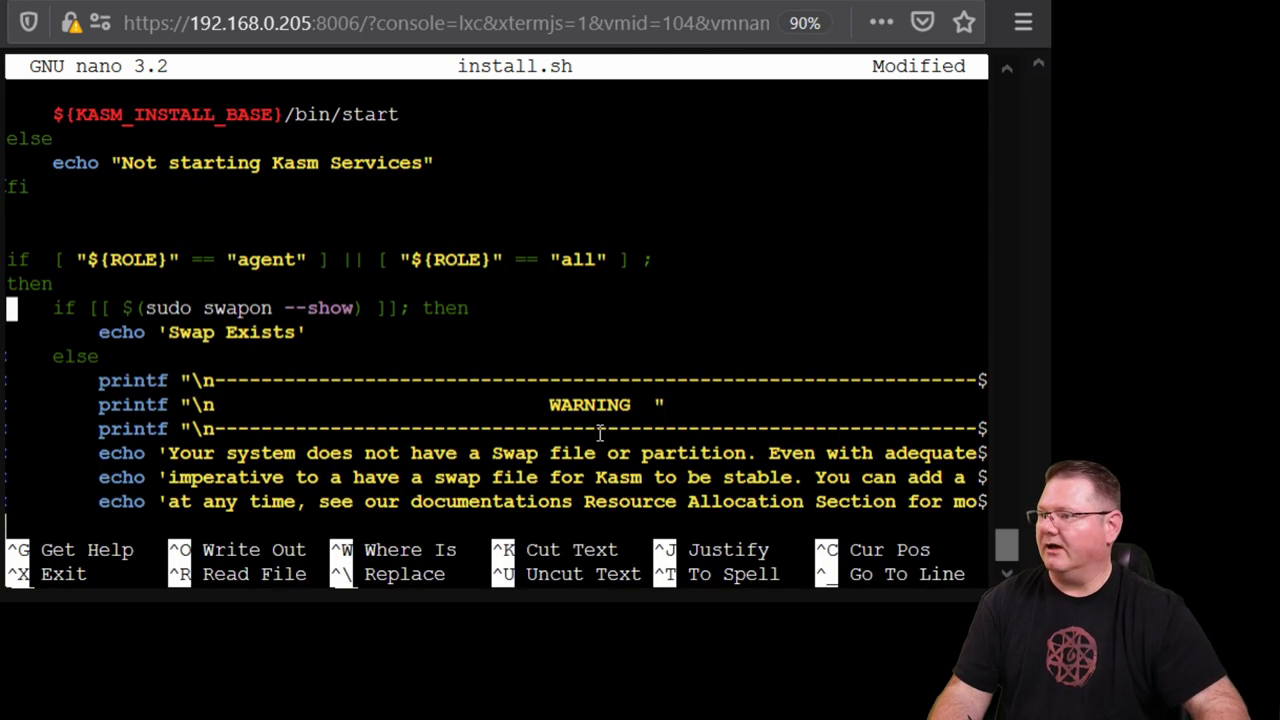
key(Right)
key(Right)
key(Right)
key(Right)
key(Right)
key(Right)
key(Right)
key(Right)
key(Right)
key(Right)
key(Right)
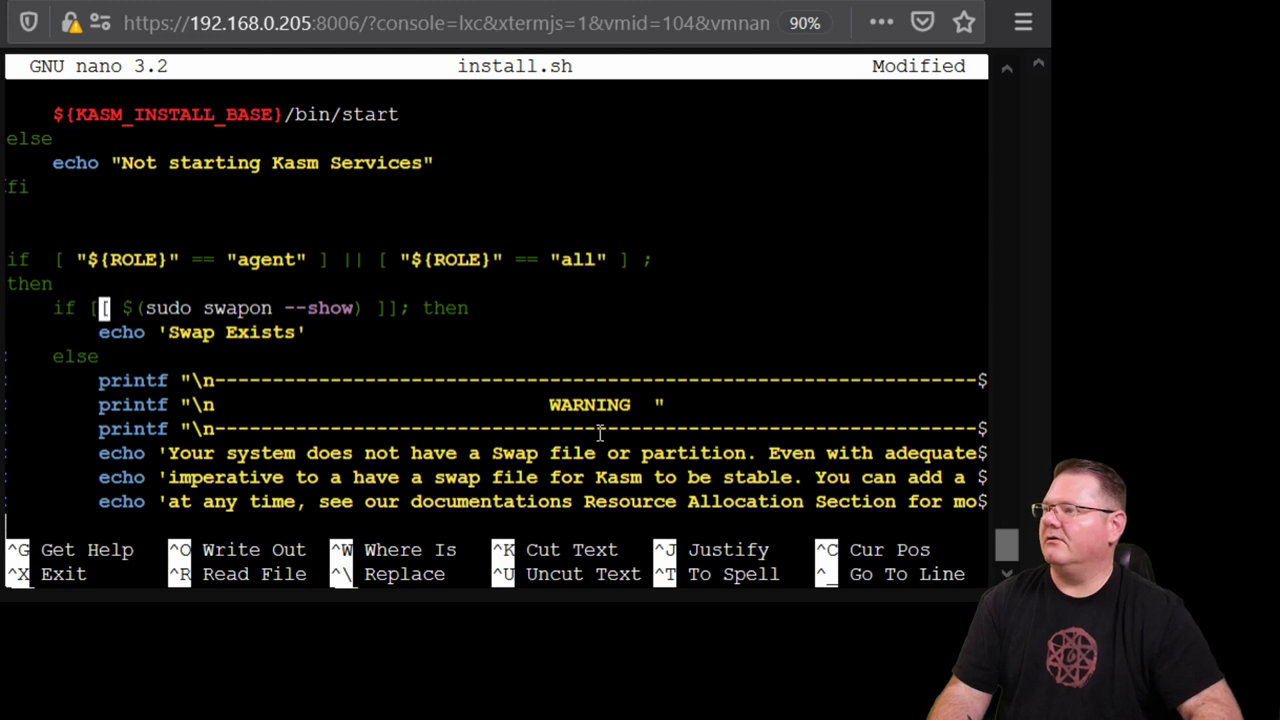
key(Right)
key(Right)
key(Right)
key(Right)
key(Right)
key(Right)
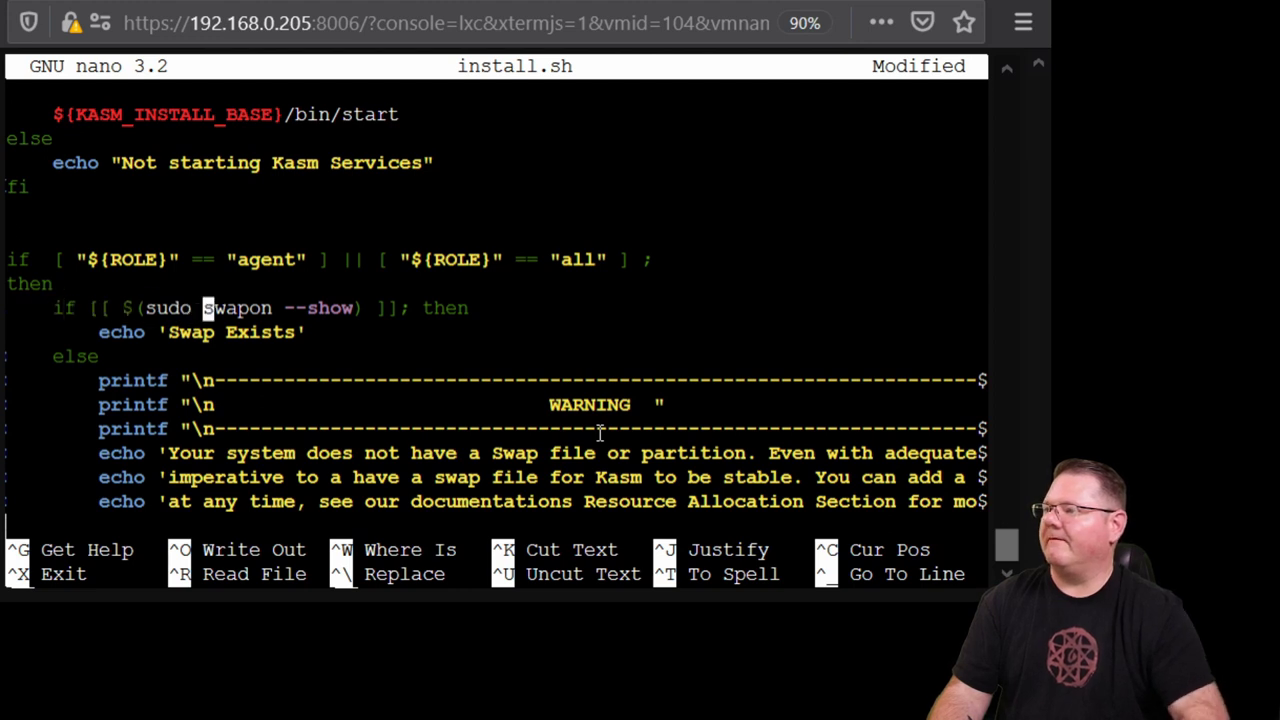
key(BackSpace)
key(BackSpace)
key(BackSpace)
key(BackSpace)
key(BackSpace)
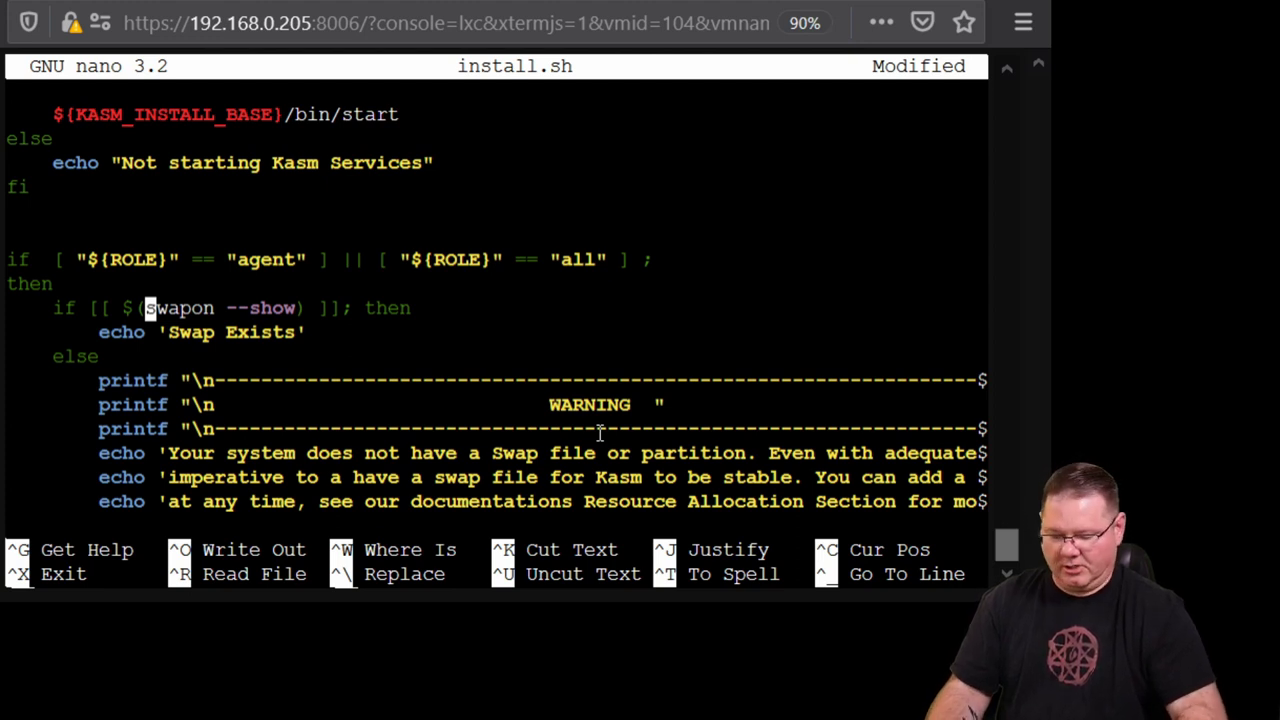
key(ctrl+o)
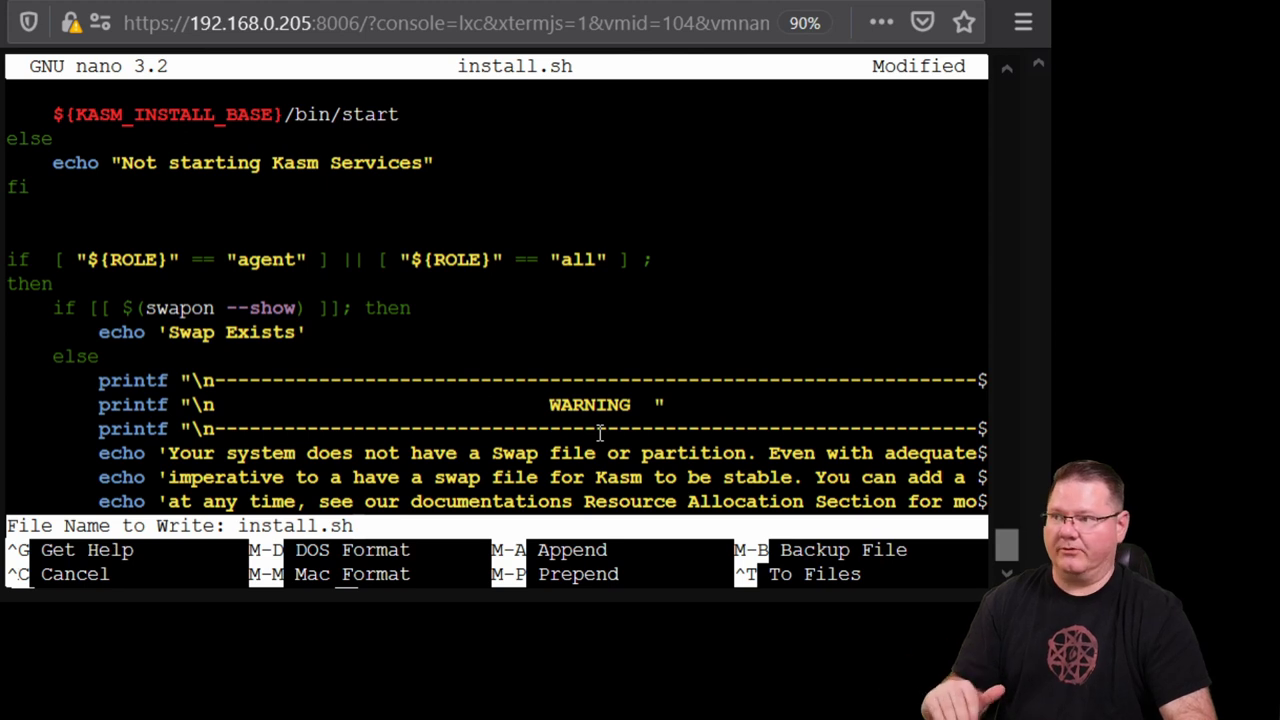
Save install.sh, exit nano and list the kasm_release folder's contents
key(Return)
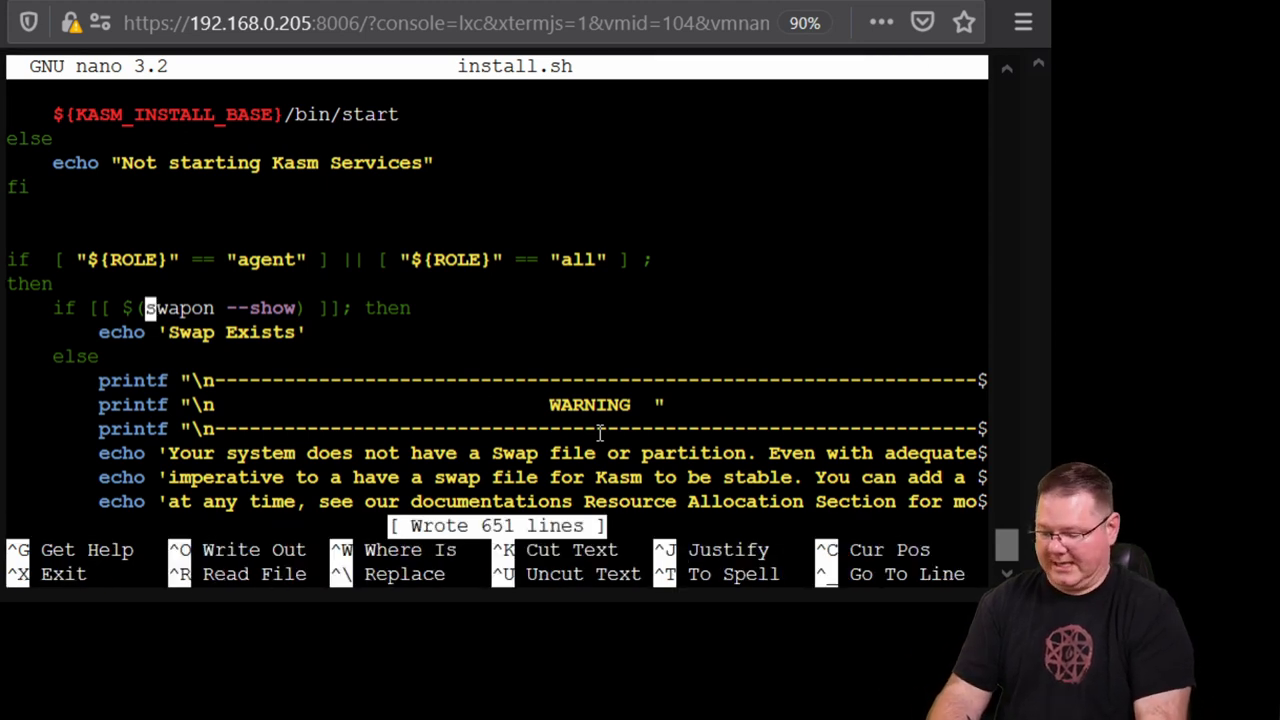
key(ctrl+x)
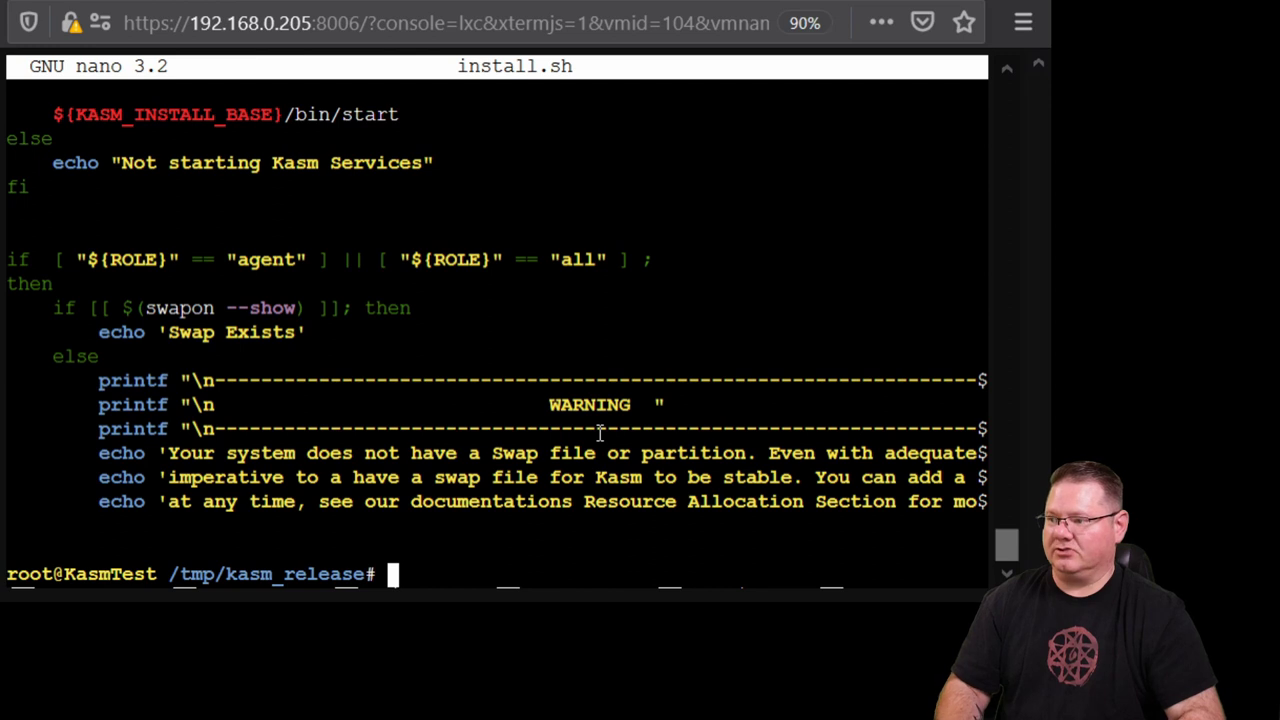
text(ls)
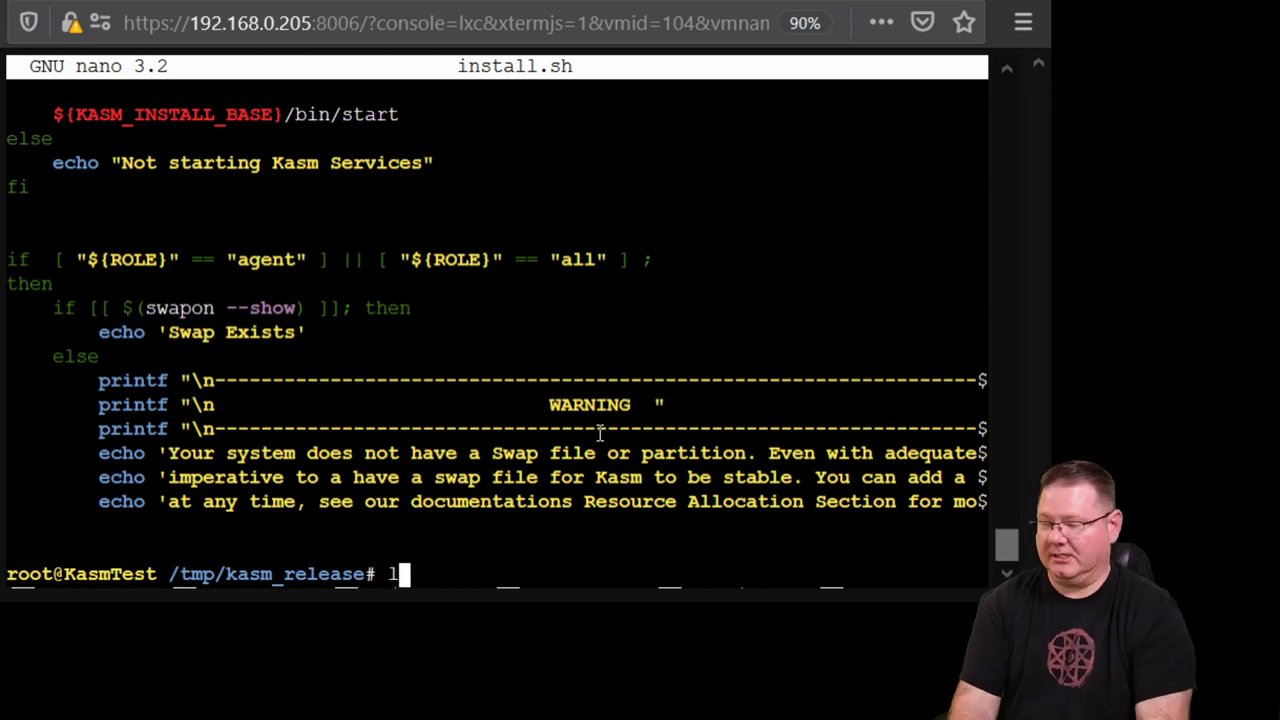
key(Return)
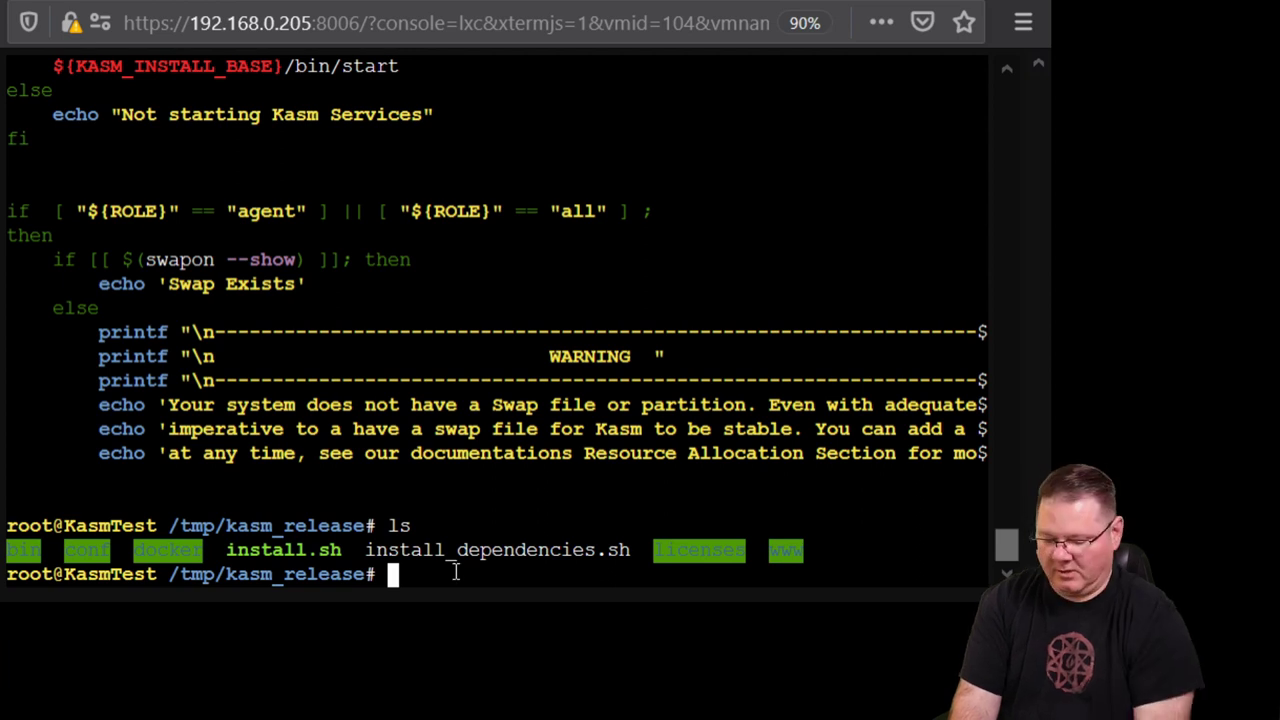
Open install_dependencies.sh in nano for editing
text(n)
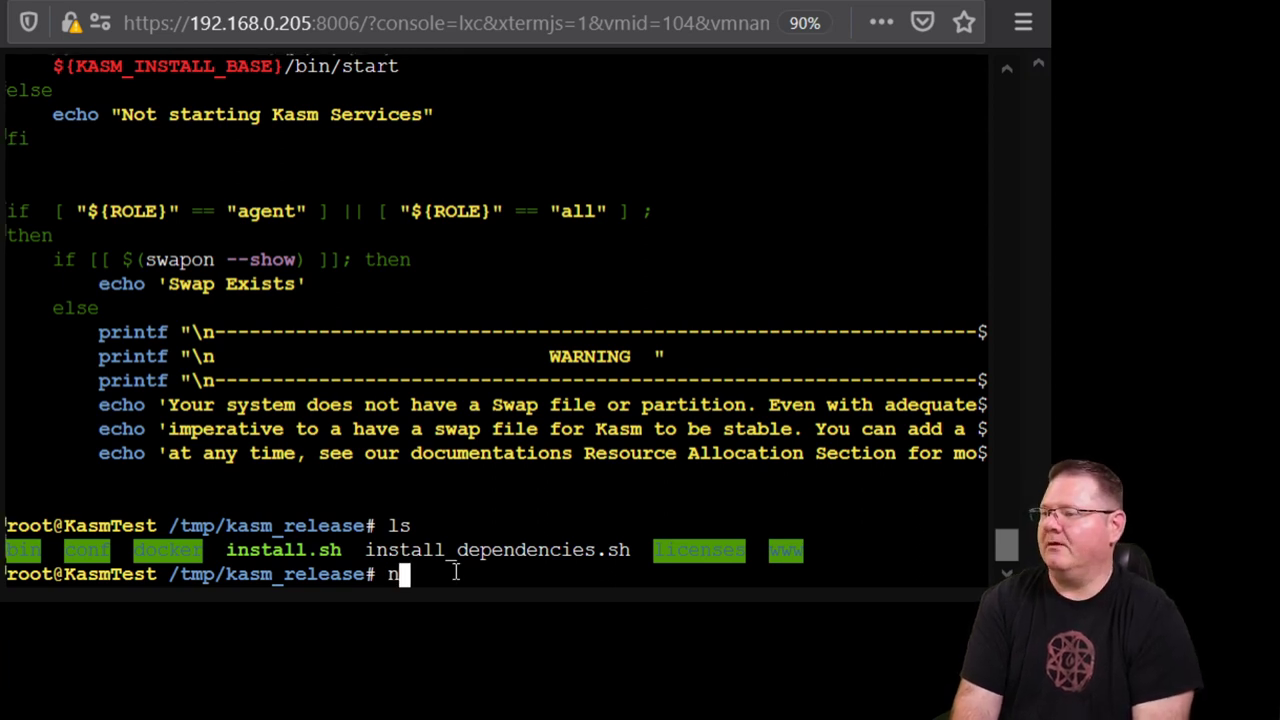
text(ano install_)
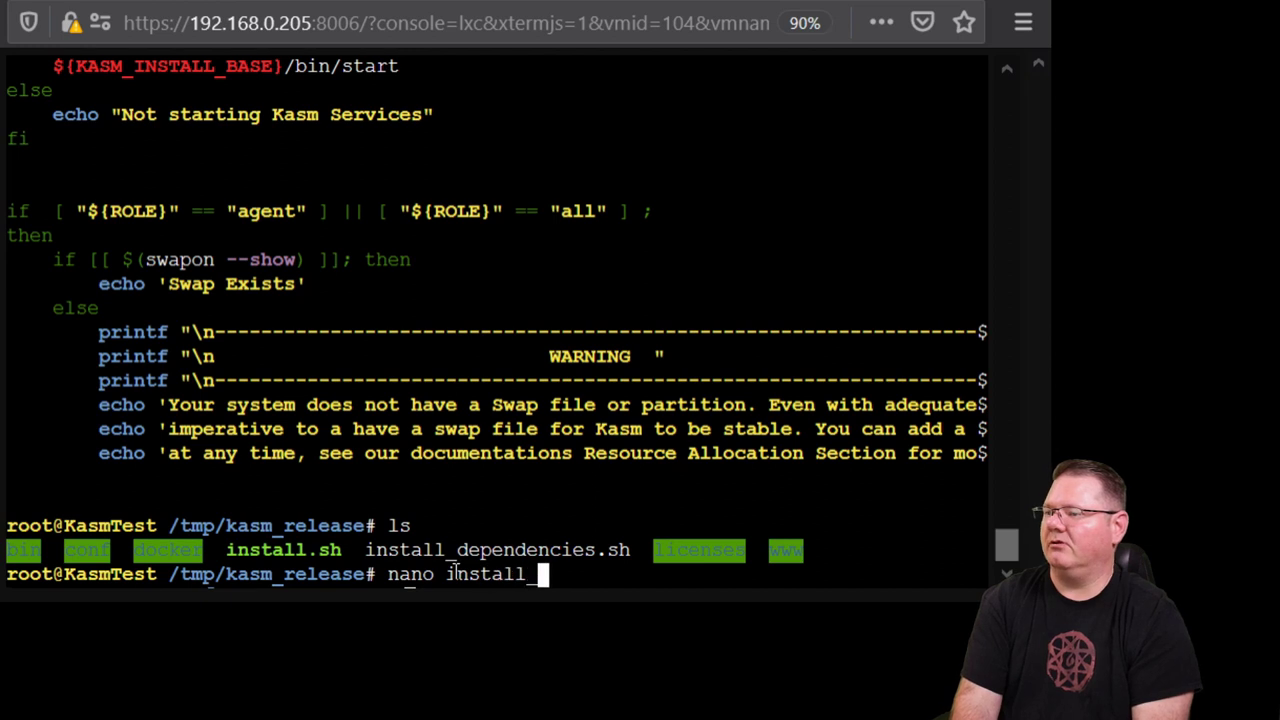
key(Tab)
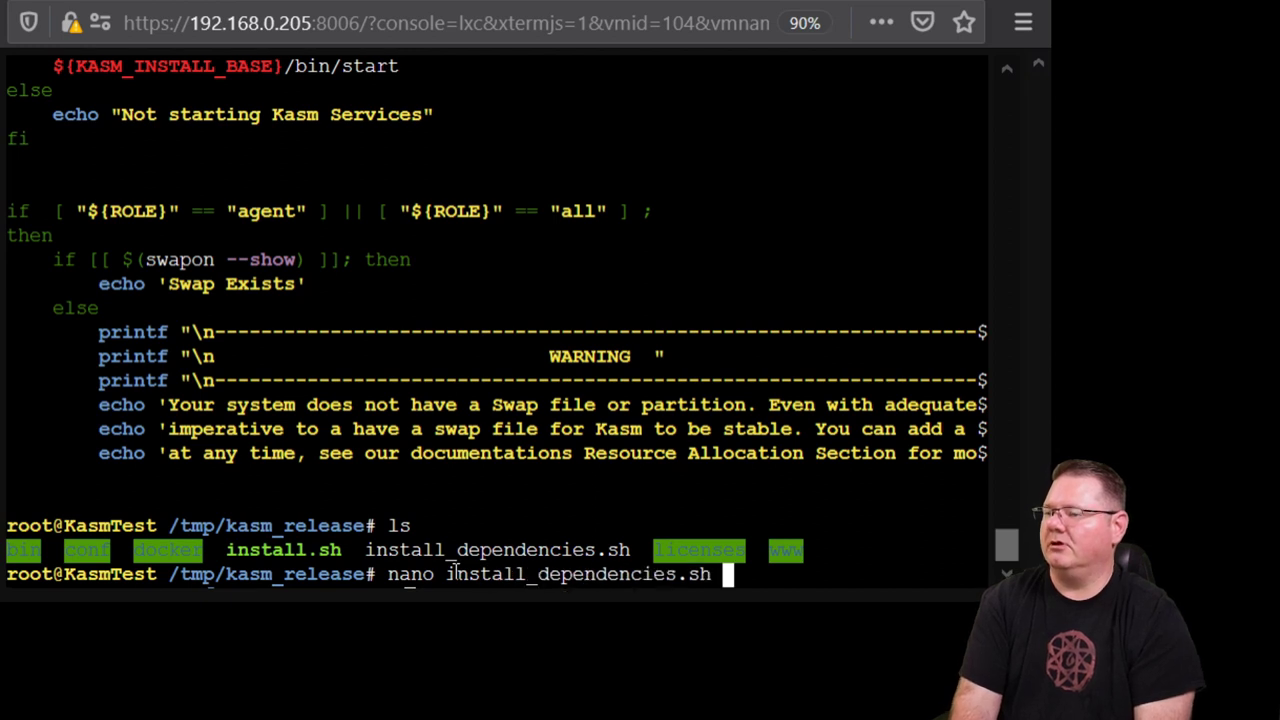
key(Return)
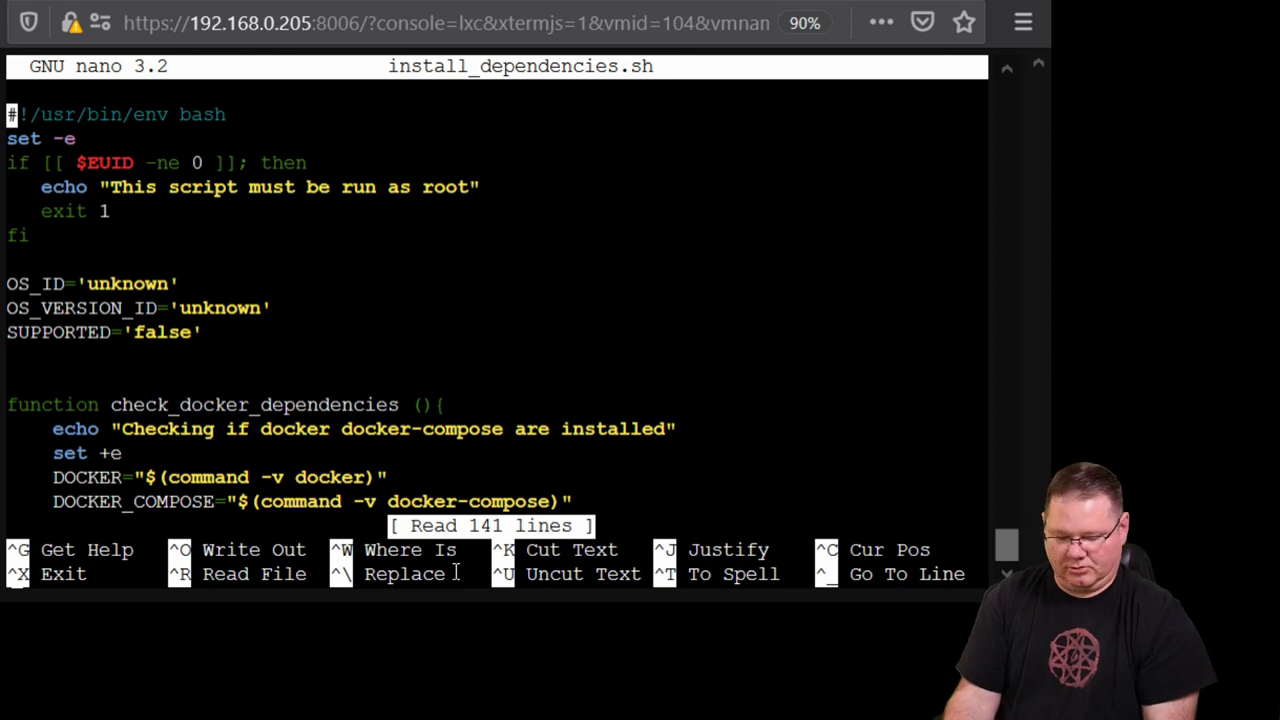
Delete sudo on line 40 (yum-config-manager) and line 71 (curl to apt-key)
key(ctrl+underscore)
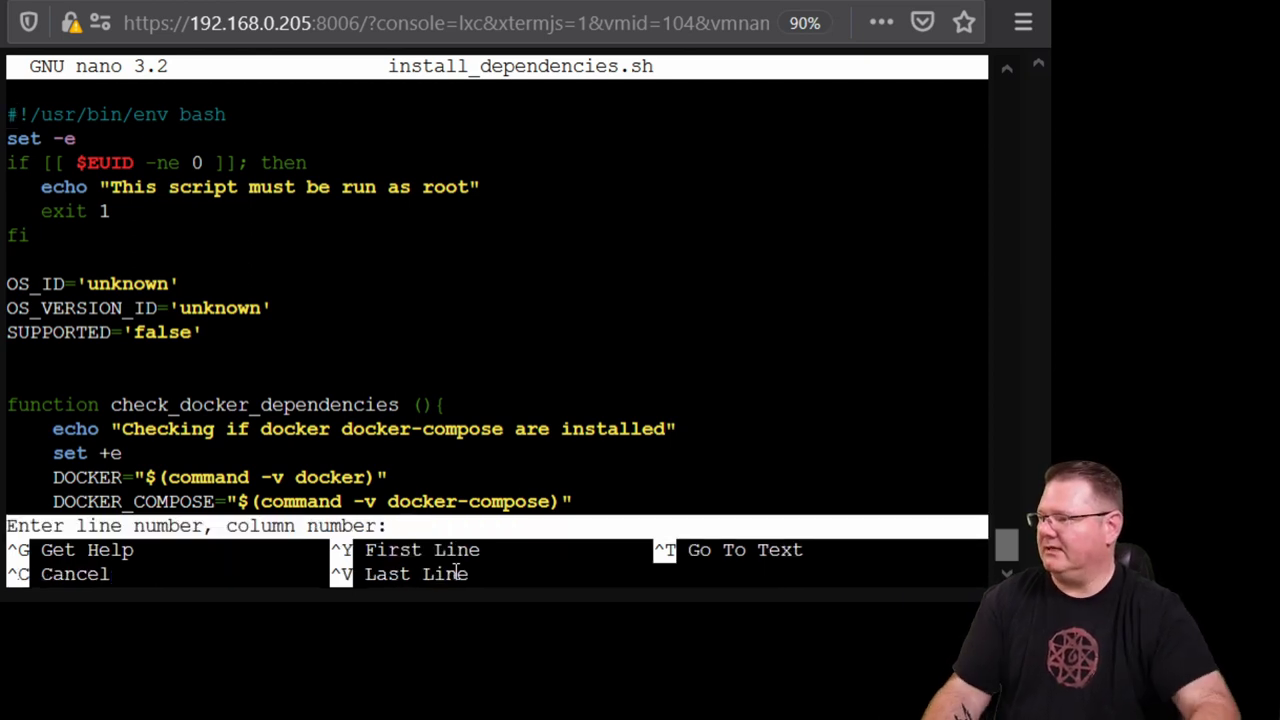
text(4)
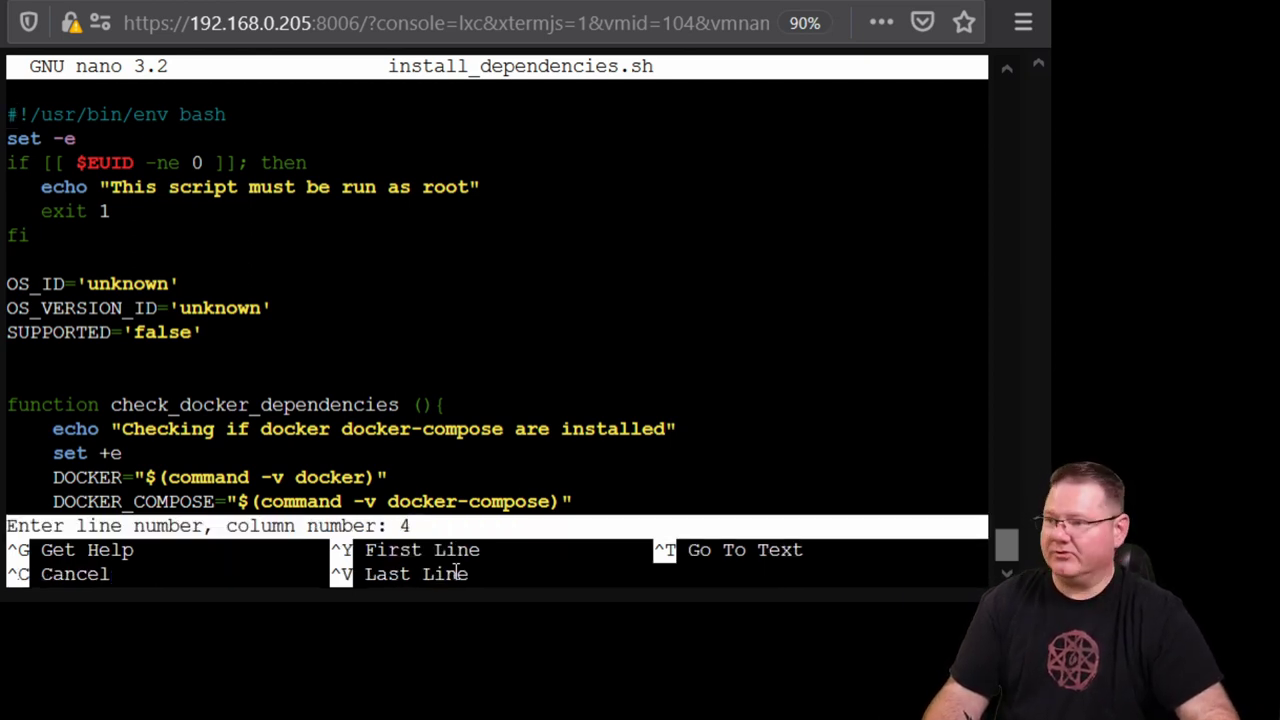
text(0)
key(Return)
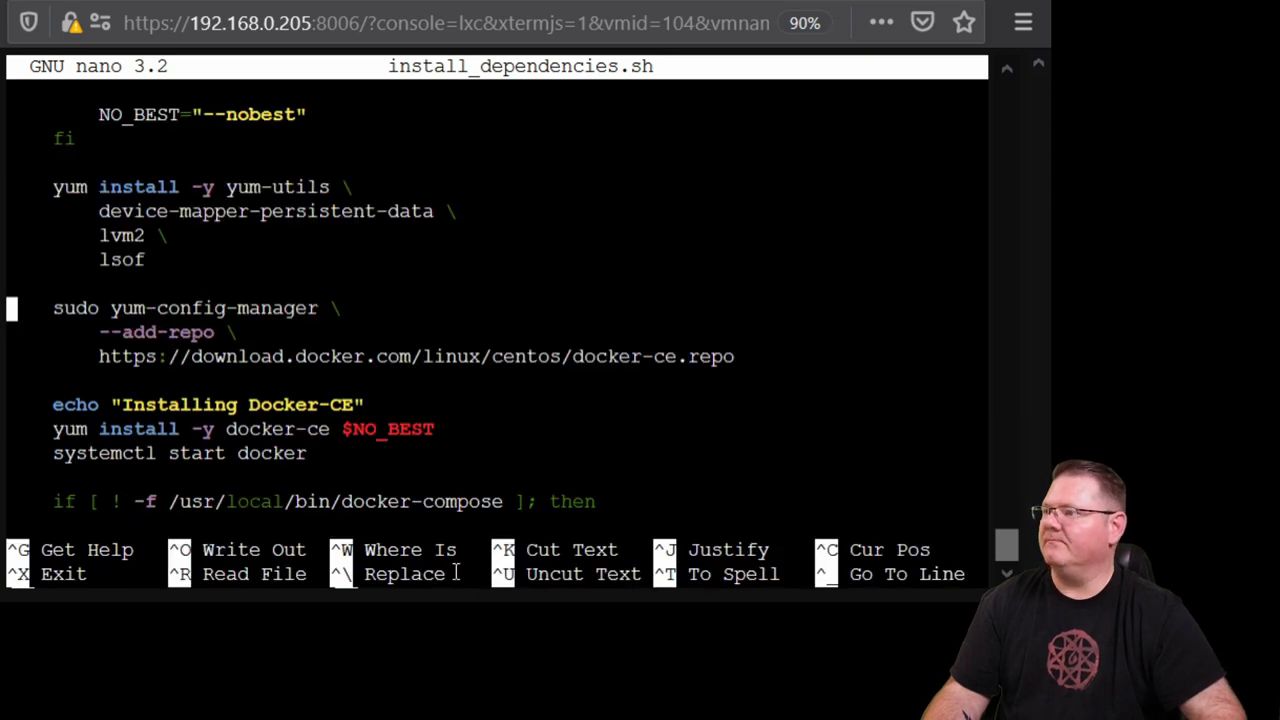
key(Right)
key(Right)
key(Right)
key(Right)
key(Right)
key(Right)
key(Right)
key(Right)
key(Right)
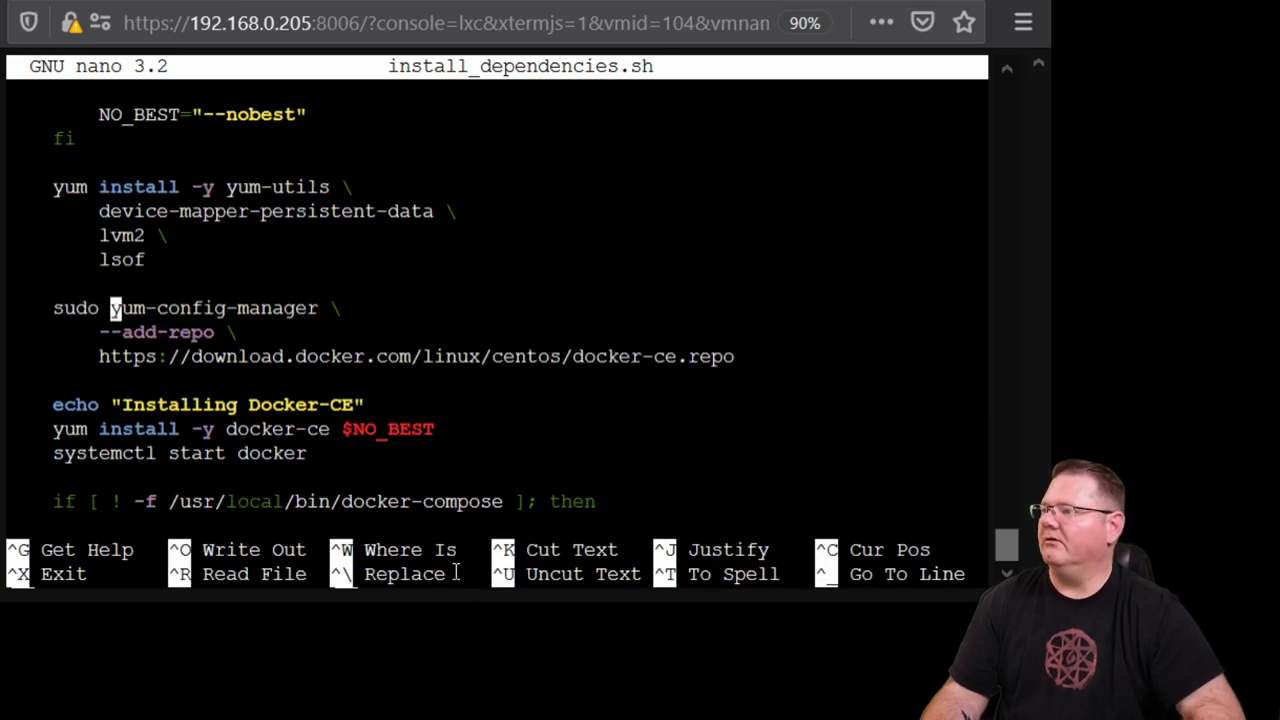
key(BackSpace)
key(BackSpace)
key(BackSpace)
key(BackSpace)
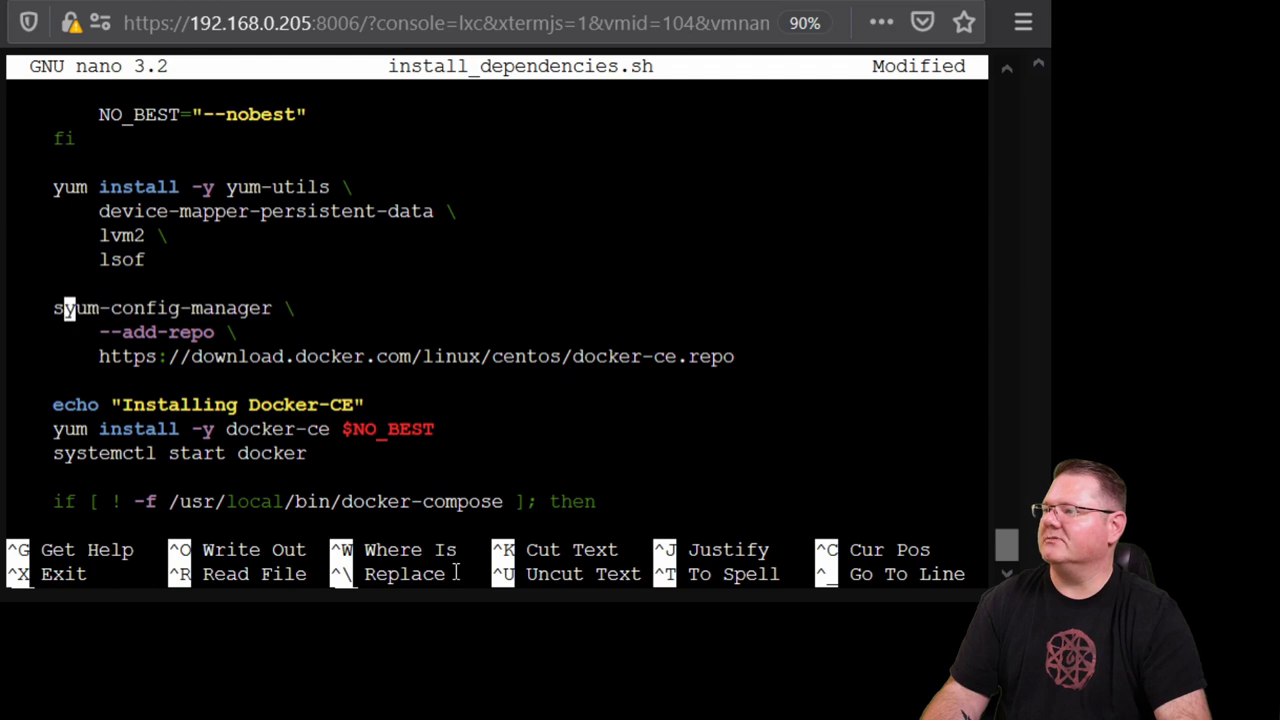
key(BackSpace)
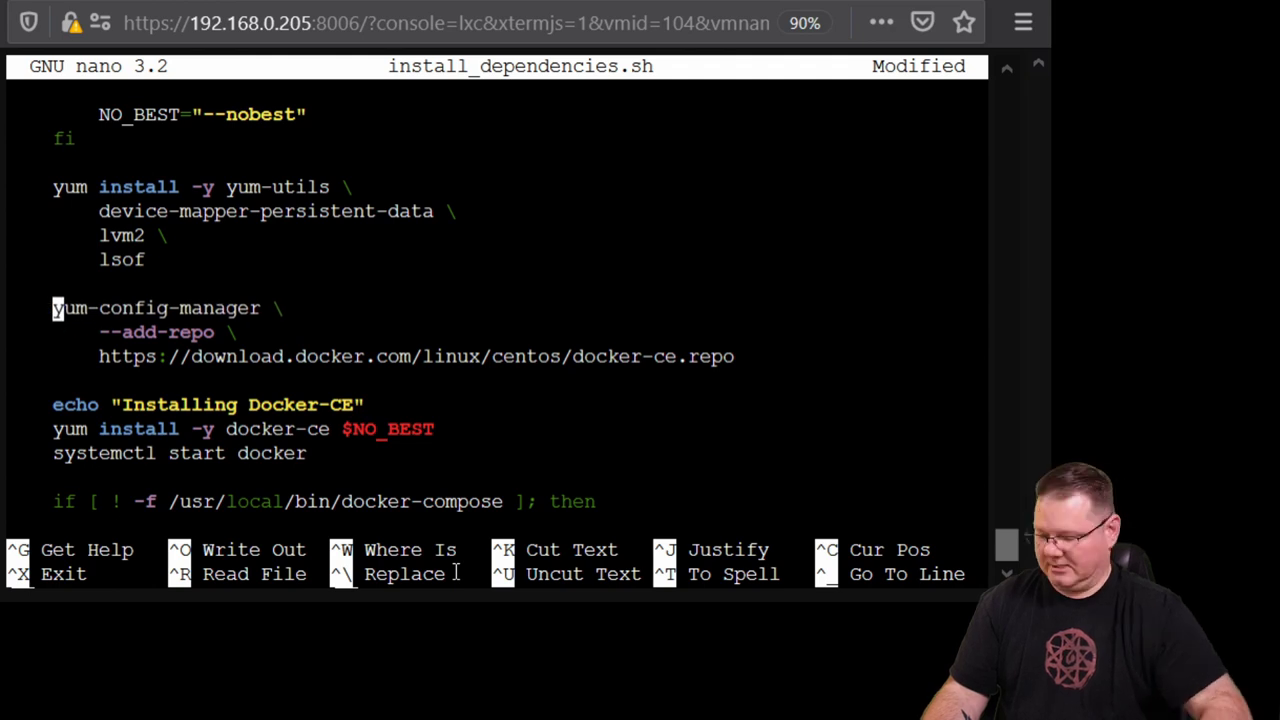
key(ctrl+underscore)
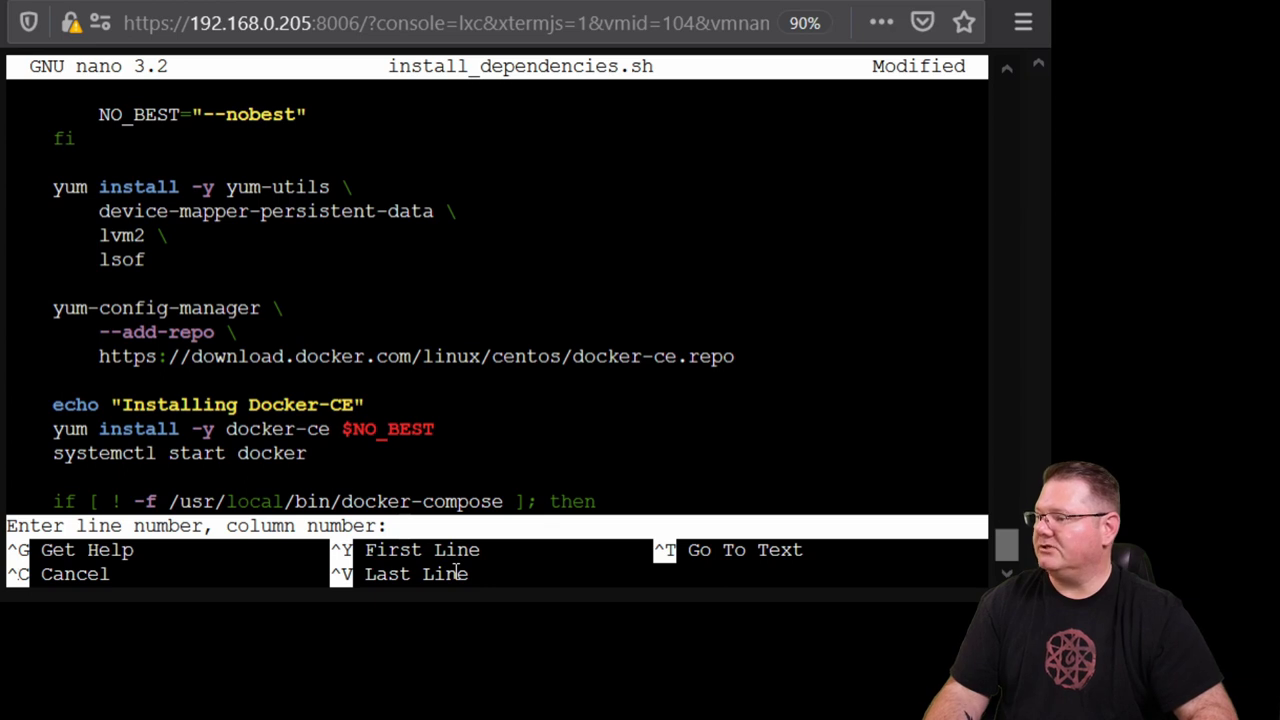
text(71)
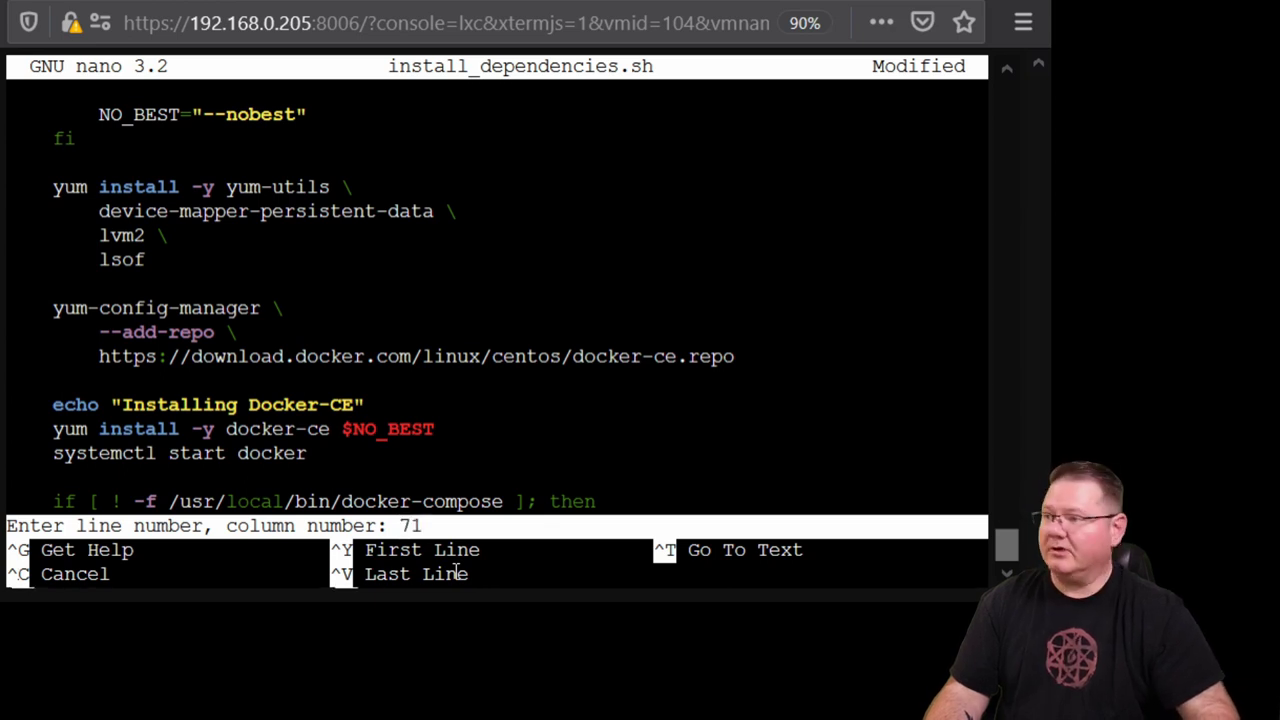
key(Return)
key(Right)
key(Right)
key(Right)
key(Right)
key(Right)
key(Right)
key(Right)
key(Right)
key(Right)
key(Right)
key(Right)
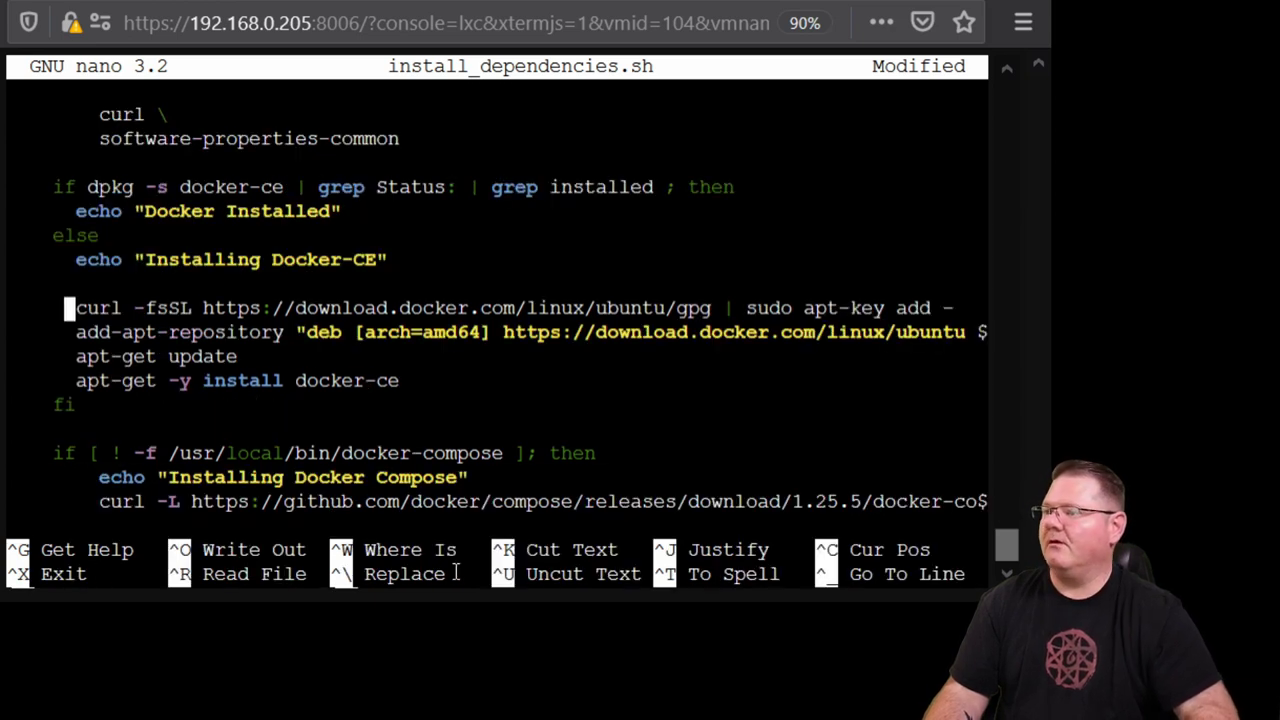
key(Right)
key(Right)
key(Right)
key(Right)
key(Right)
key(Right)
key(Right)
key(Right)
key(Right)
key(Right)
key(Right)
key(Right)
key(Right)
key(Right)
key(Right)
key(Right)
key(Right)
key(Right)
key(Right)
key(Right)
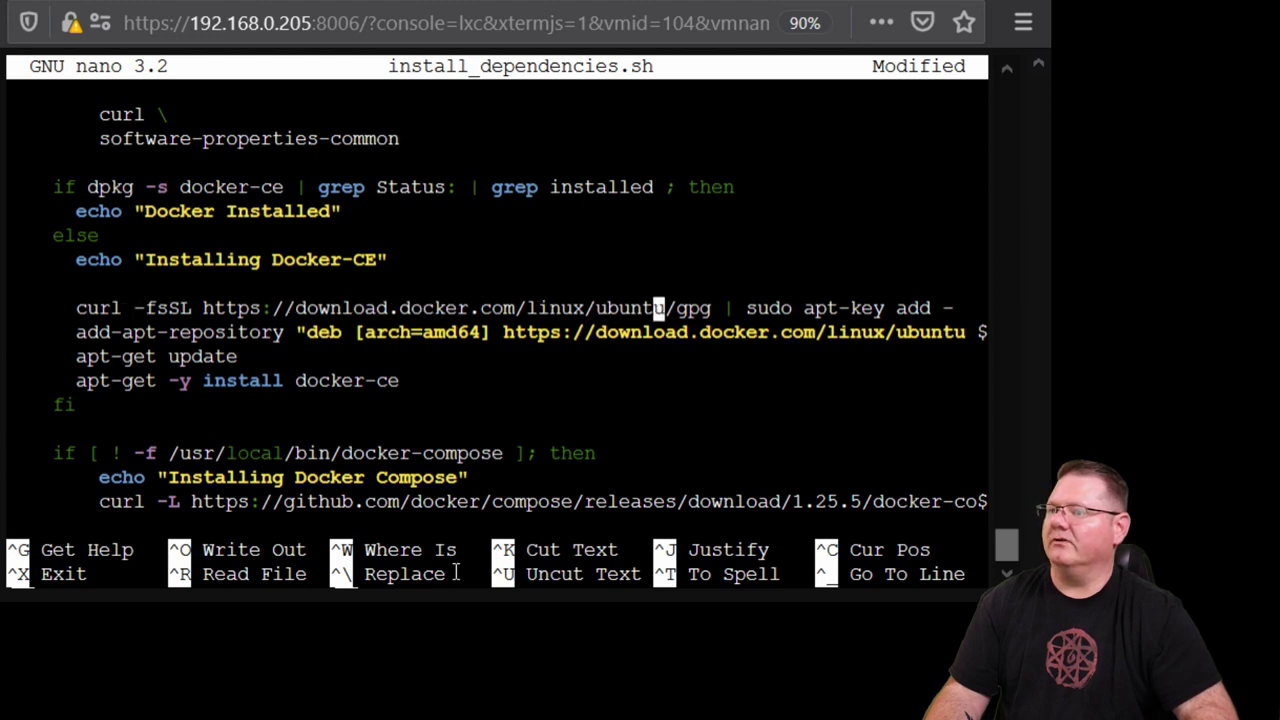
key(Right)
key(Right)
key(Right)
key(Right)
key(BackSpace)
key(BackSpace)
key(BackSpace)
key(BackSpace)
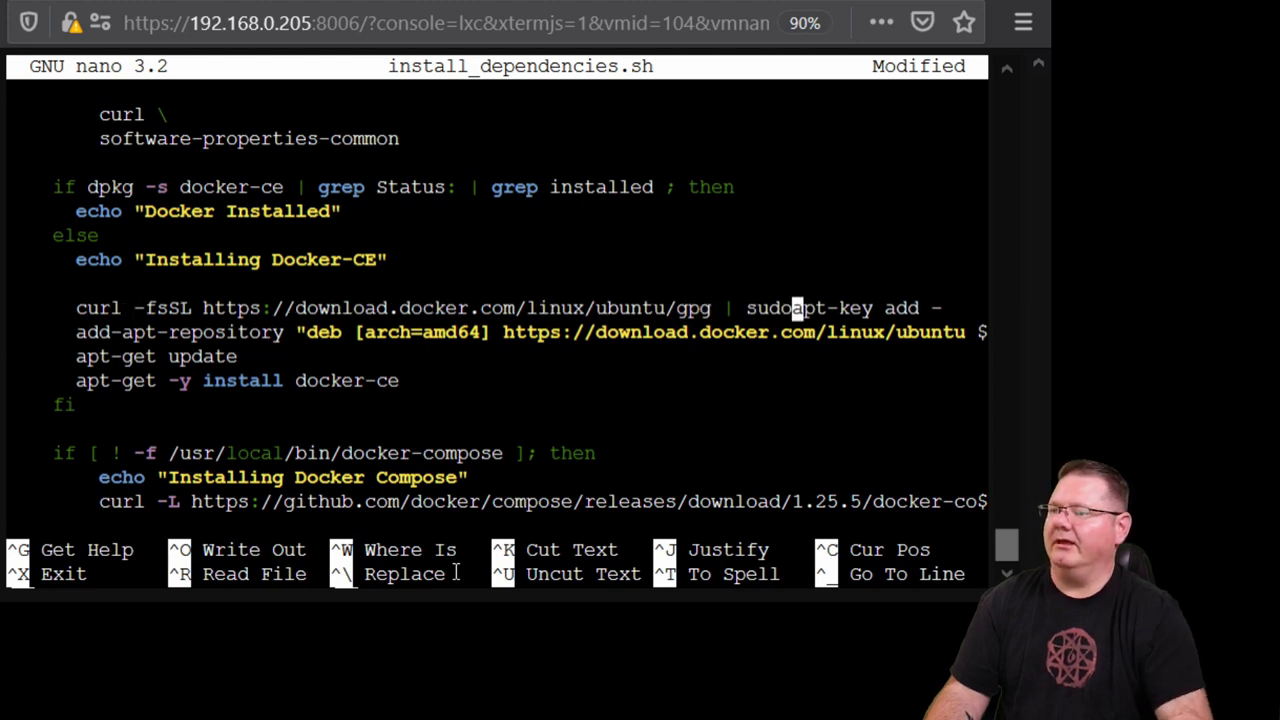
key(BackSpace)
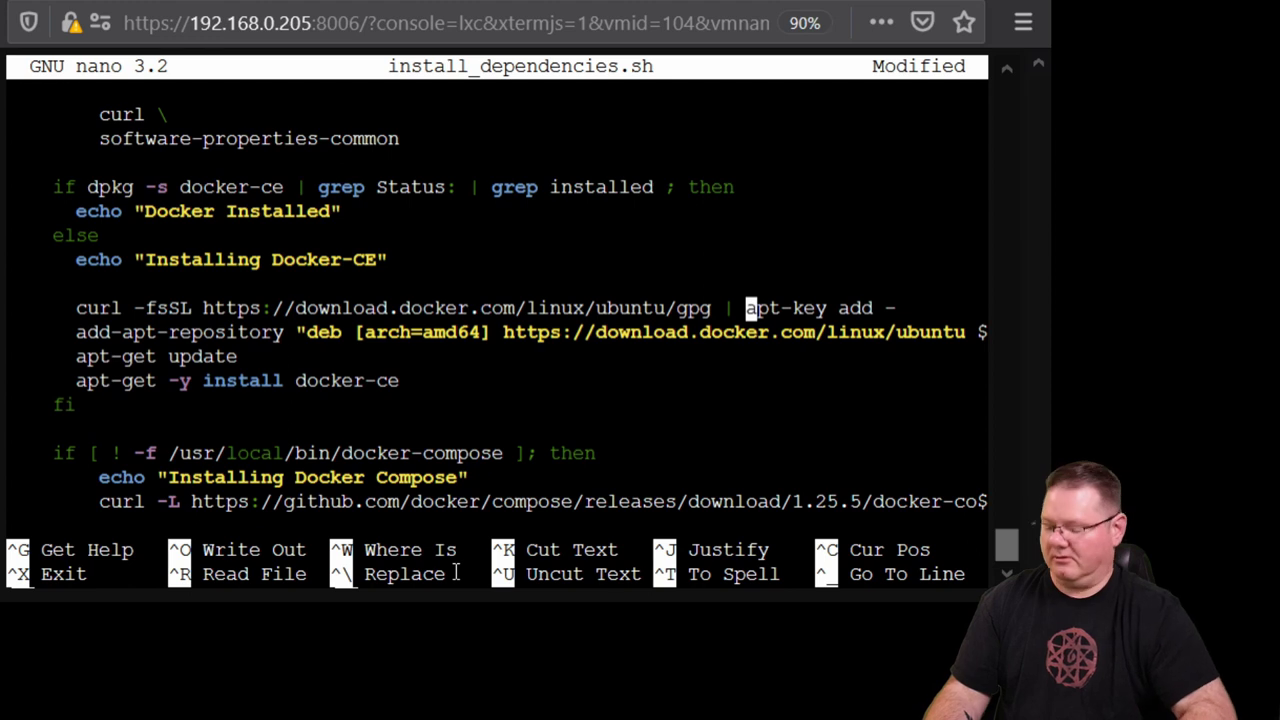
Delete sudo on lines 88 and 100, then save install_dependencies.sh and exit nano
key(ctrl+shift+minus)
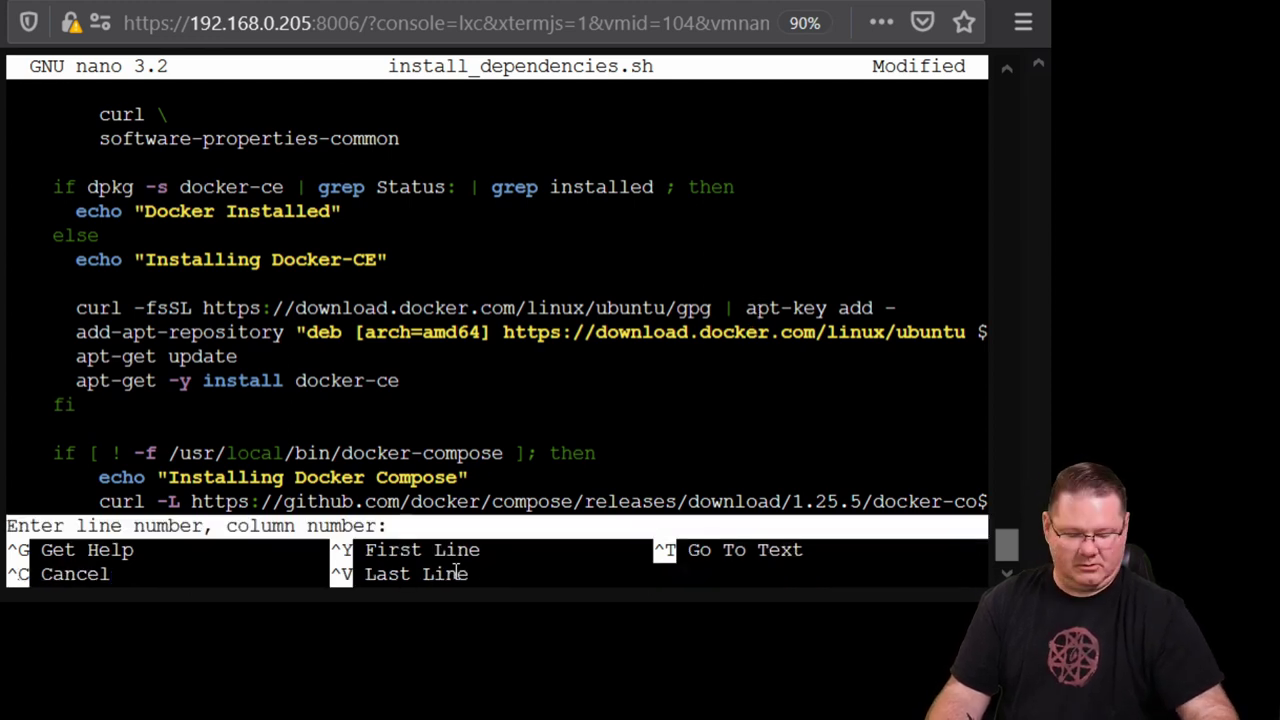
text(88)
key(Return)
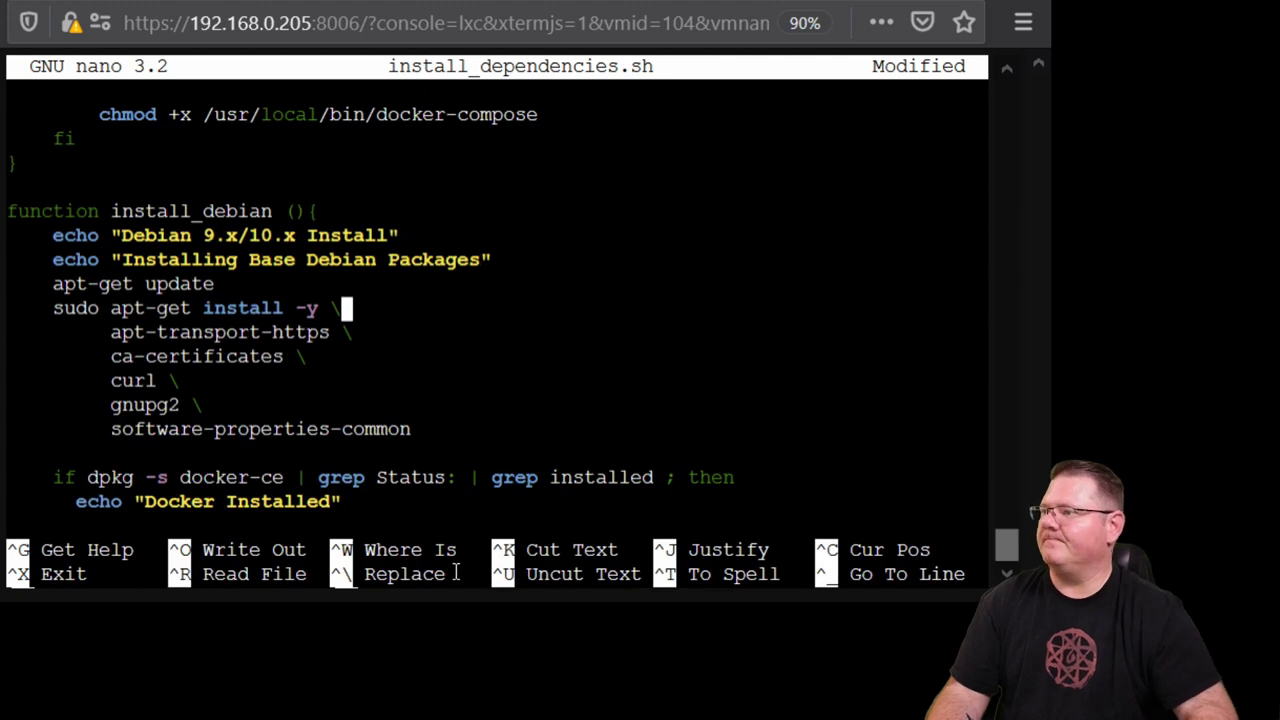
key(Left)
key(Left)
key(Left)
key(Left)
key(Left)
key(Left)
key(Left)
key(Left)
key(Left)
key(Left)
key(Left)
key(Left)
key(Left)
key(Left)
key(Left)
key(Left)
key(Left)
key(Left)
key(Left)
key(Left)
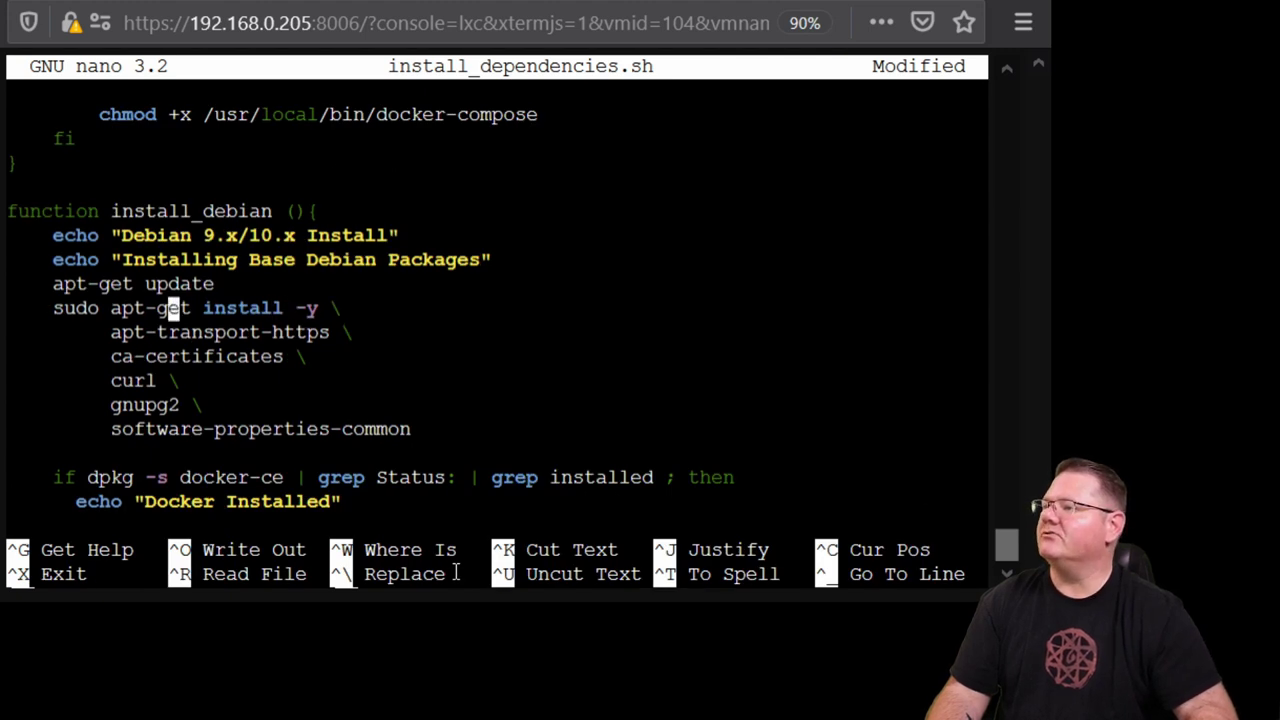
key(BackSpace)
key(BackSpace)
key(BackSpace)
key(BackSpace)
key(BackSpace)
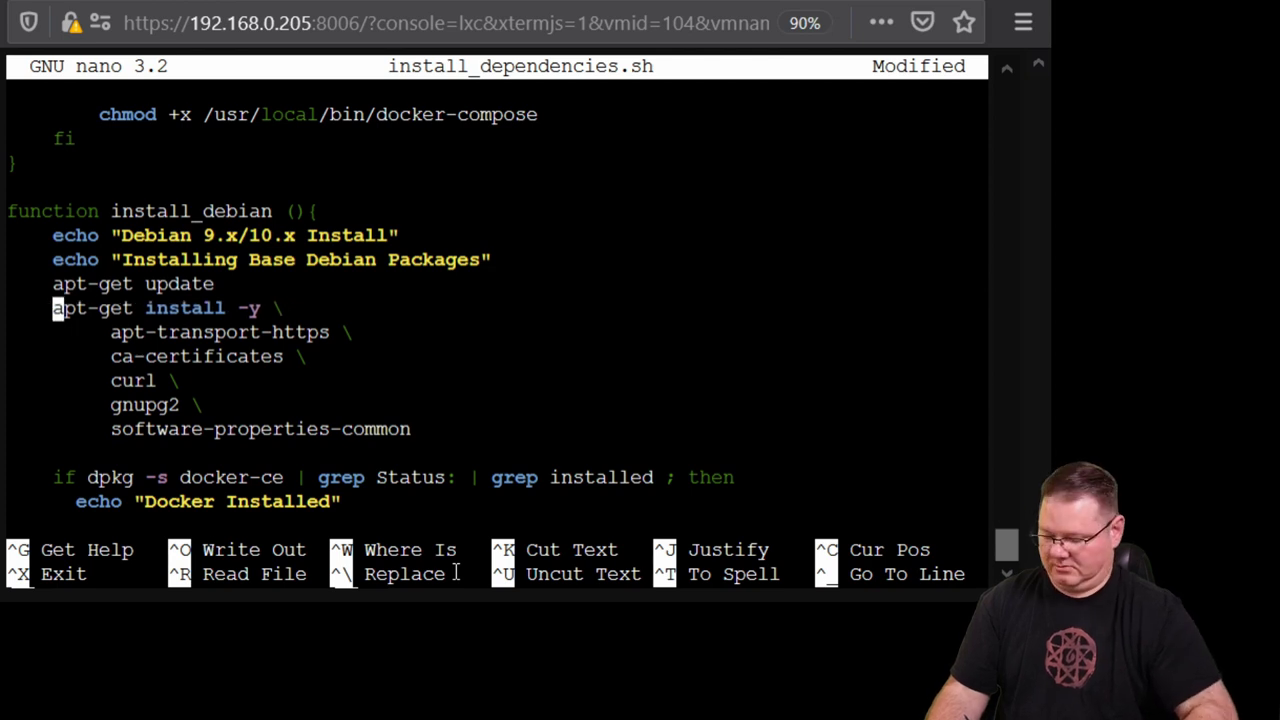
key(ctrl+underscore)
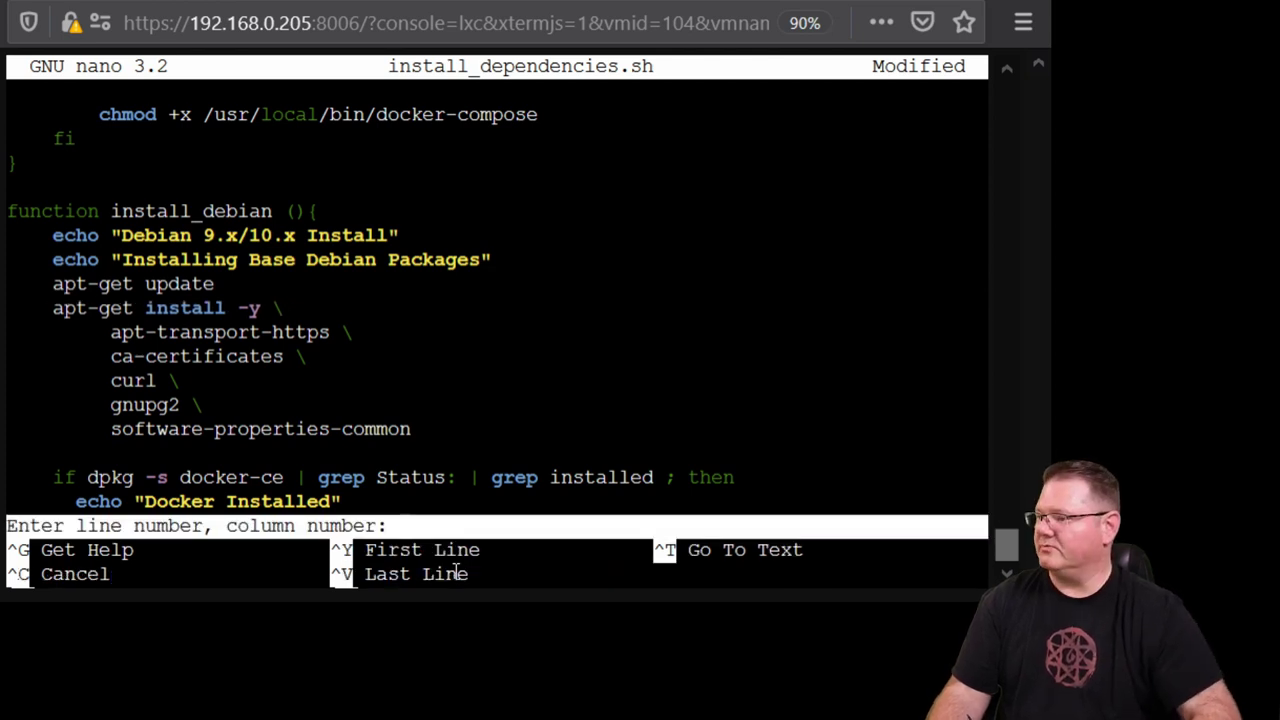
text(100)
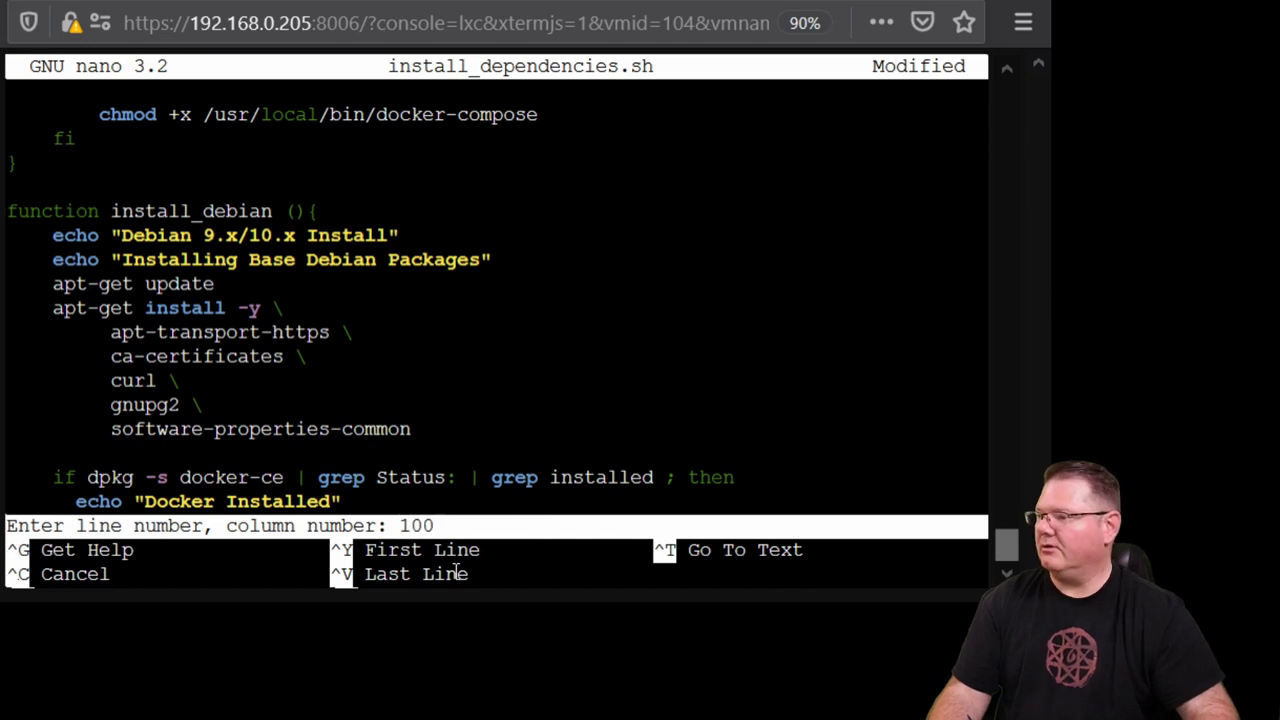
key(Return)
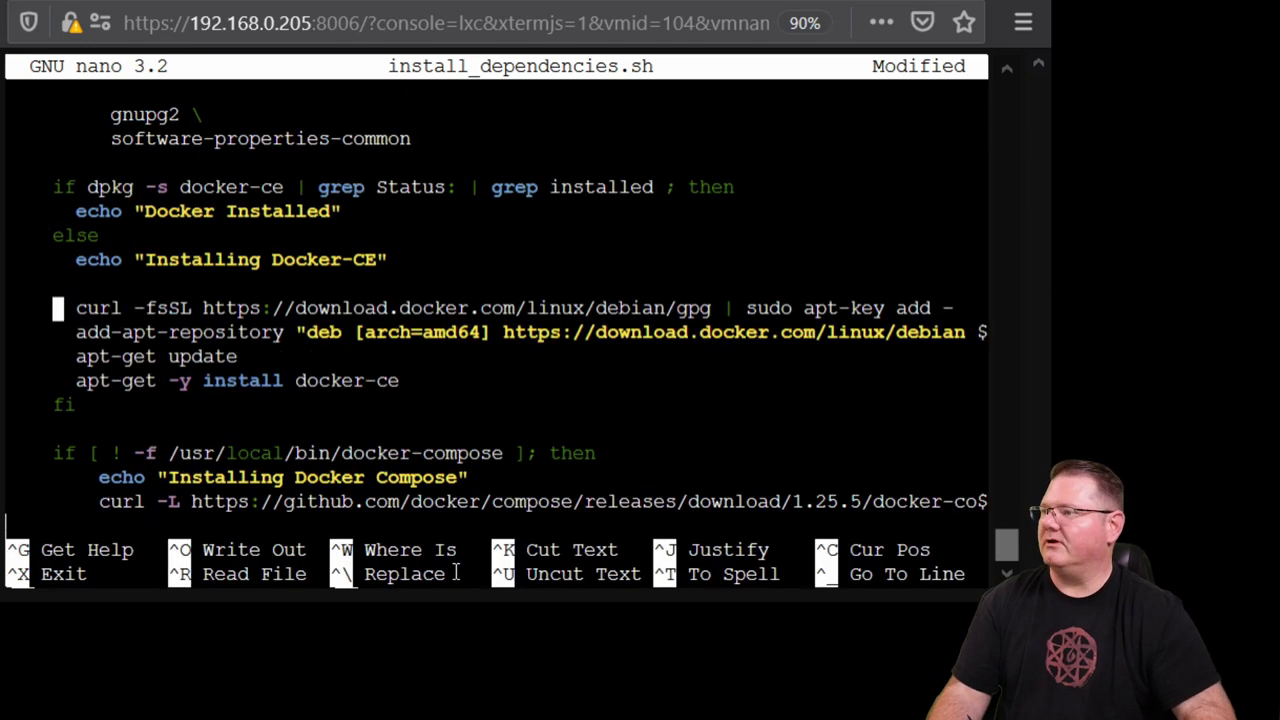
key(Right)
key(Right)
key(Right)
key(Right)
key(Right)
key(Right)
key(Right)
key(Right)
key(Right)
key(Right)
key(Right)
key(Right)
key(Right)
key(Right)
key(Right)
key(Right)
key(Right)
key(Right)
key(Right)
key(Right)
key(Right)
key(Right)
key(Right)
key(Right)
key(Right)
key(Right)
key(Right)
key(Right)
key(Right)
key(Right)
key(Right)
key(Right)
key(Right)
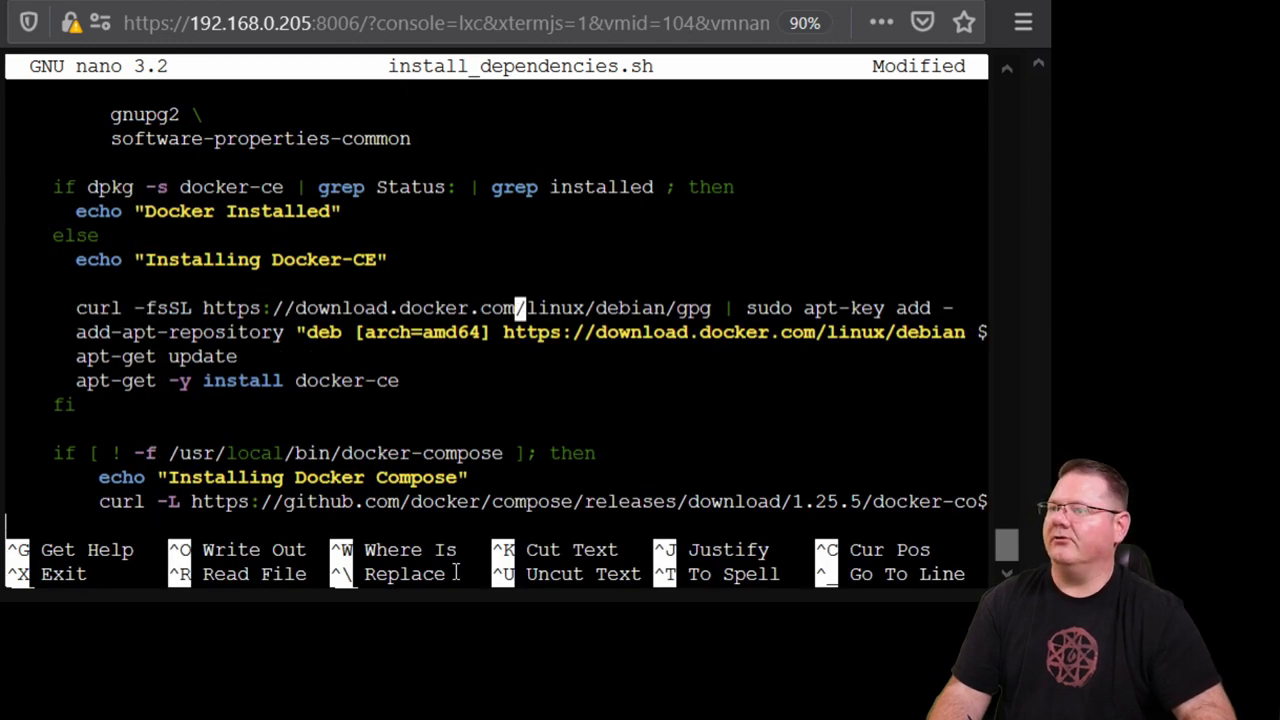
key(Right)
key(BackSpace)
key(BackSpace)
key(BackSpace)
key(BackSpace)
key(BackSpace)
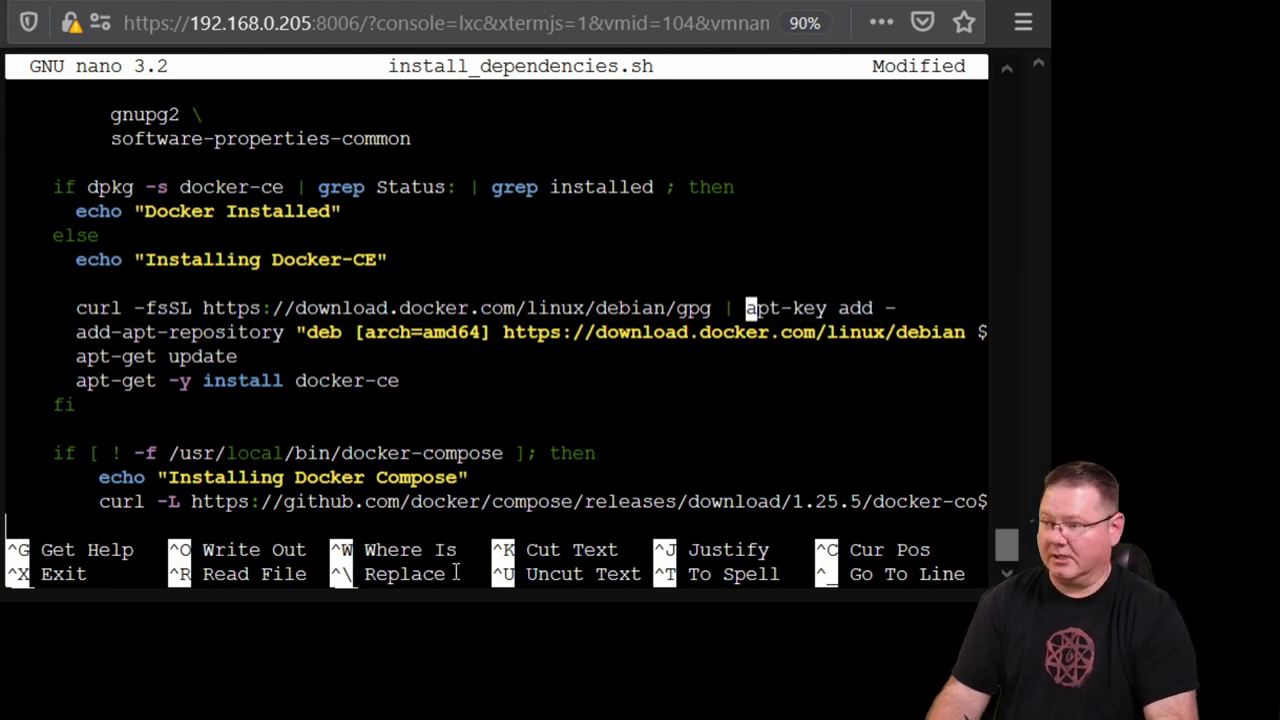
key(ctrl+o)
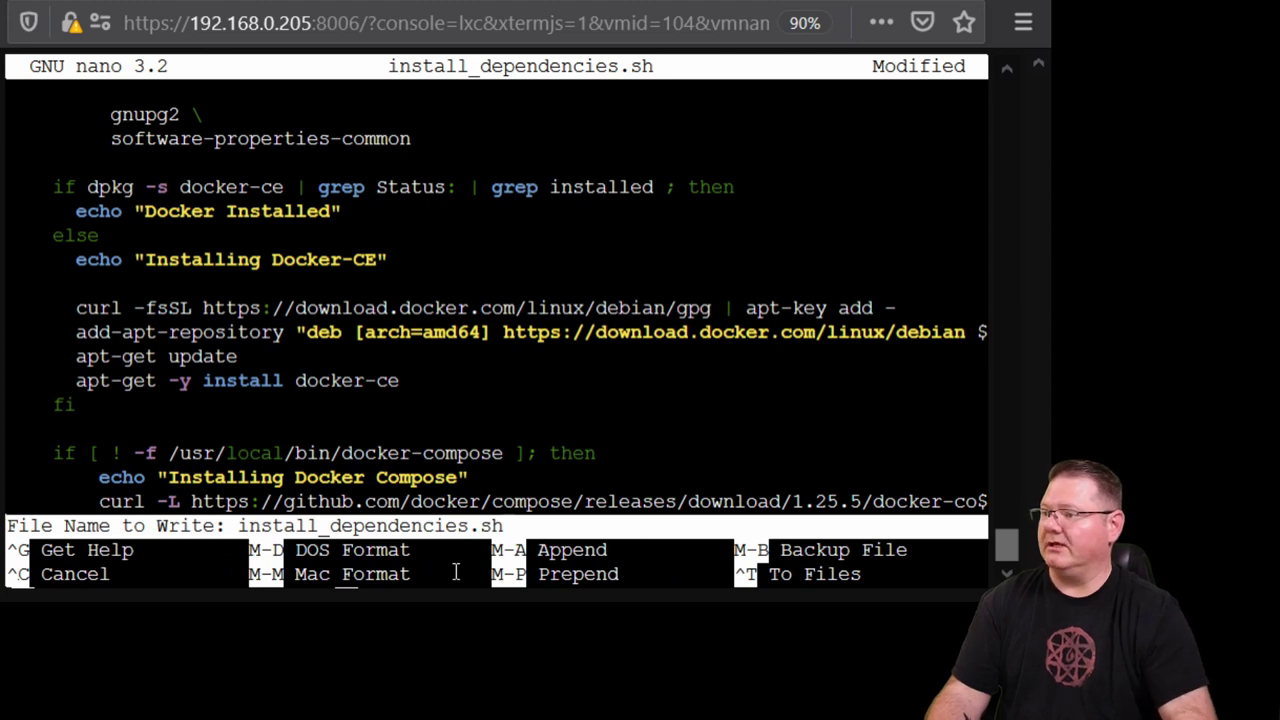
key(Return)
key(ctrl+x)
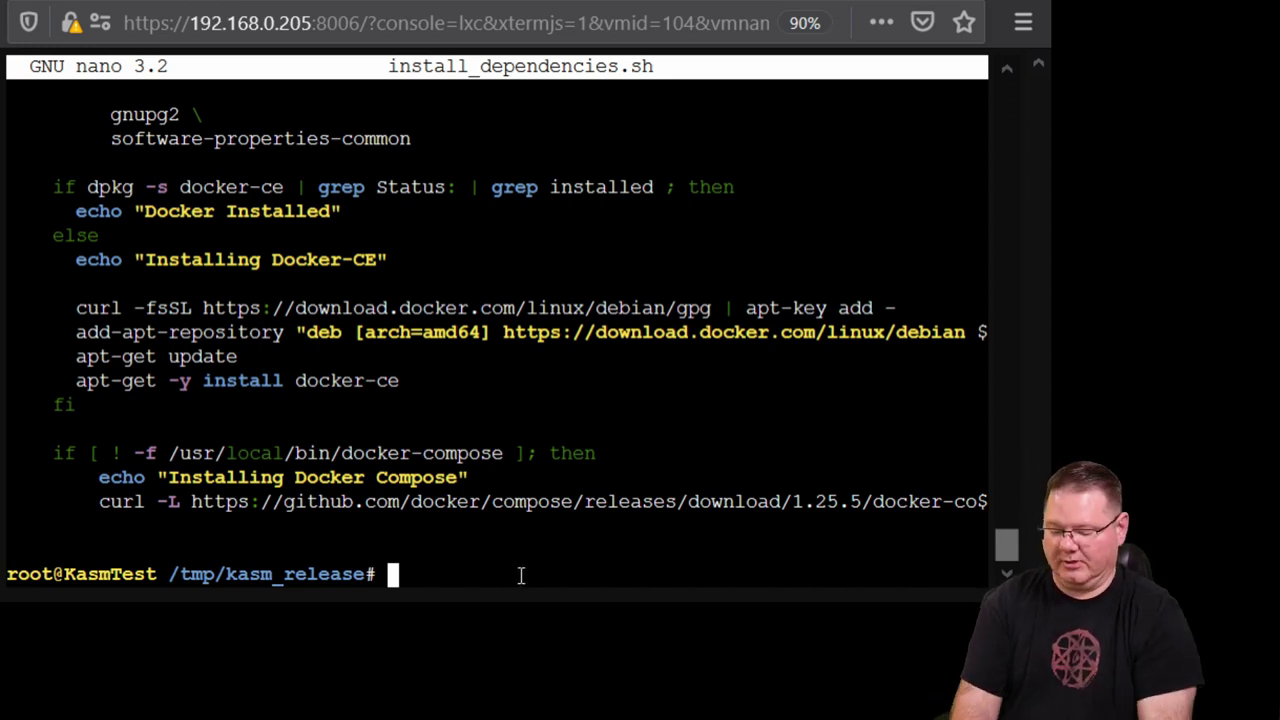
List the release files and run ./install.sh -L 8444, reaching the license prompt
text(ls)
key(Return)
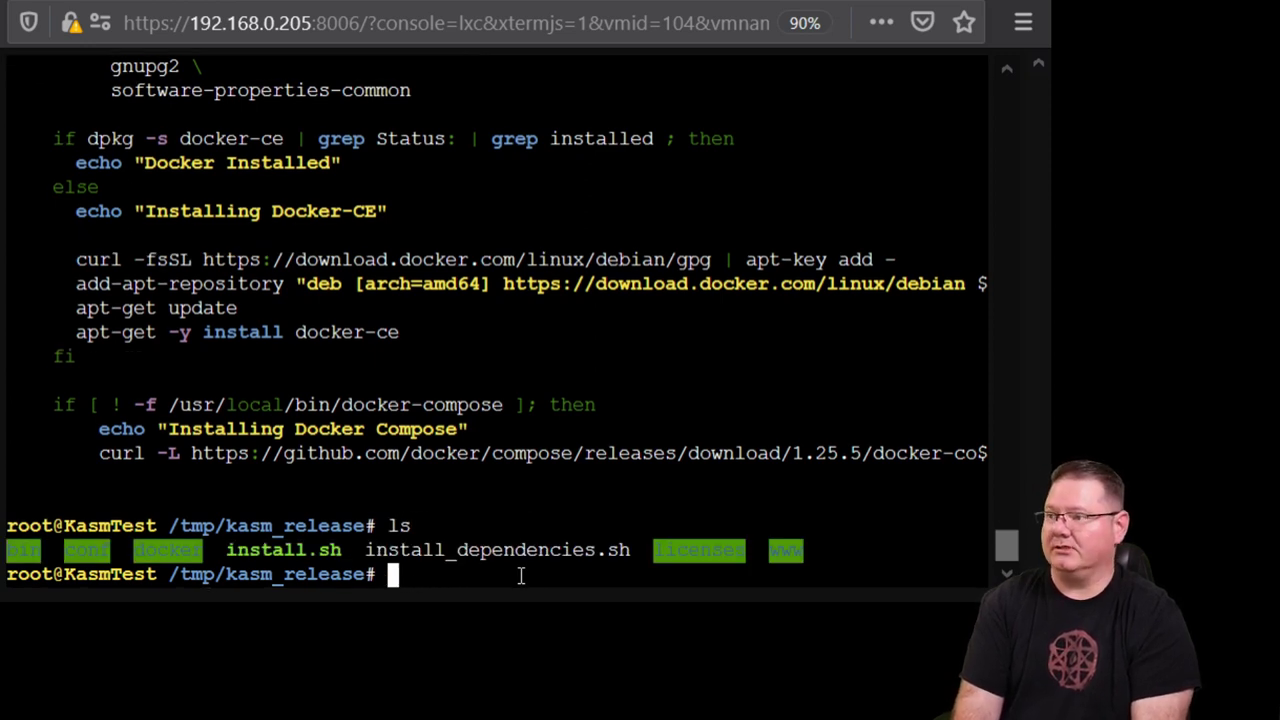
text(./)
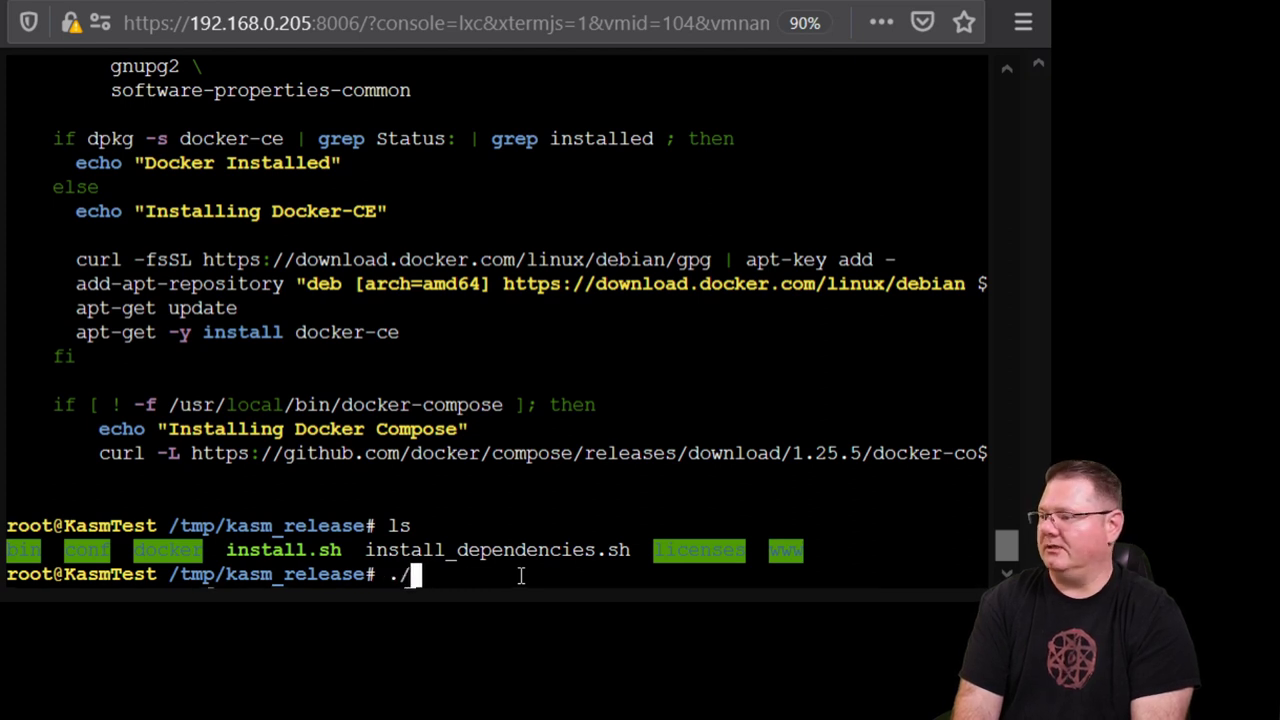
text(install.sh )
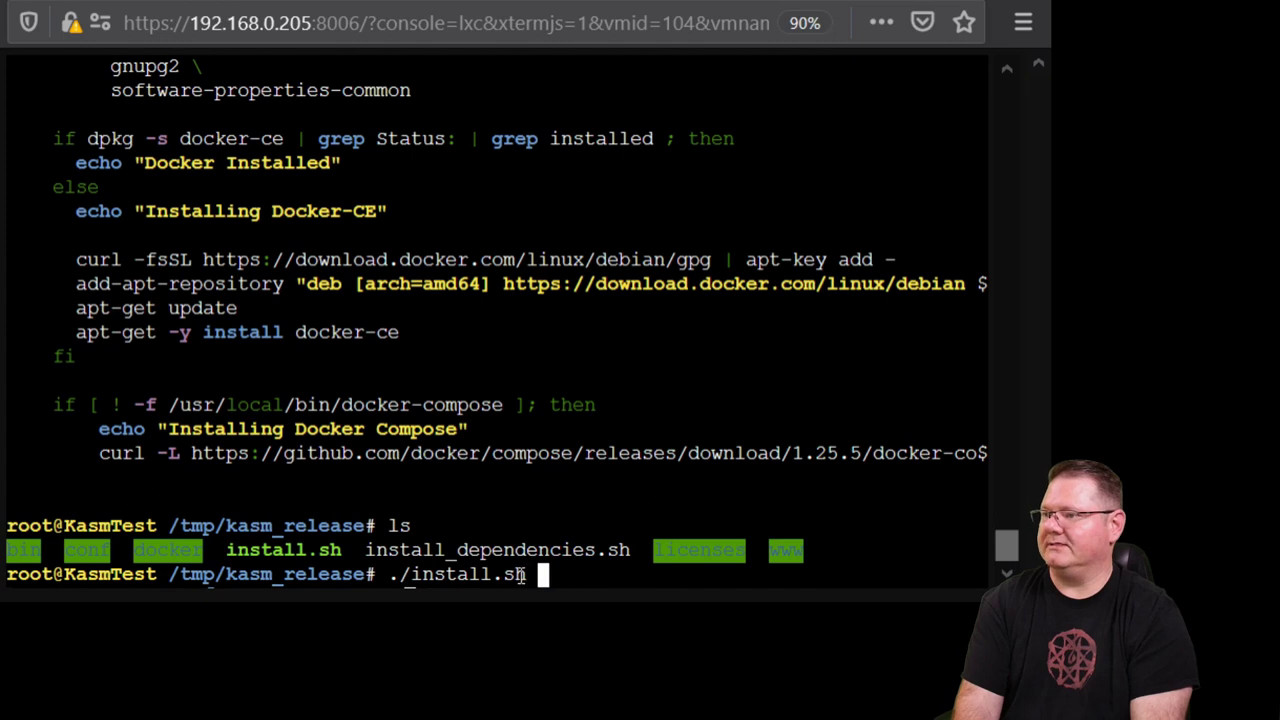
text(-L)
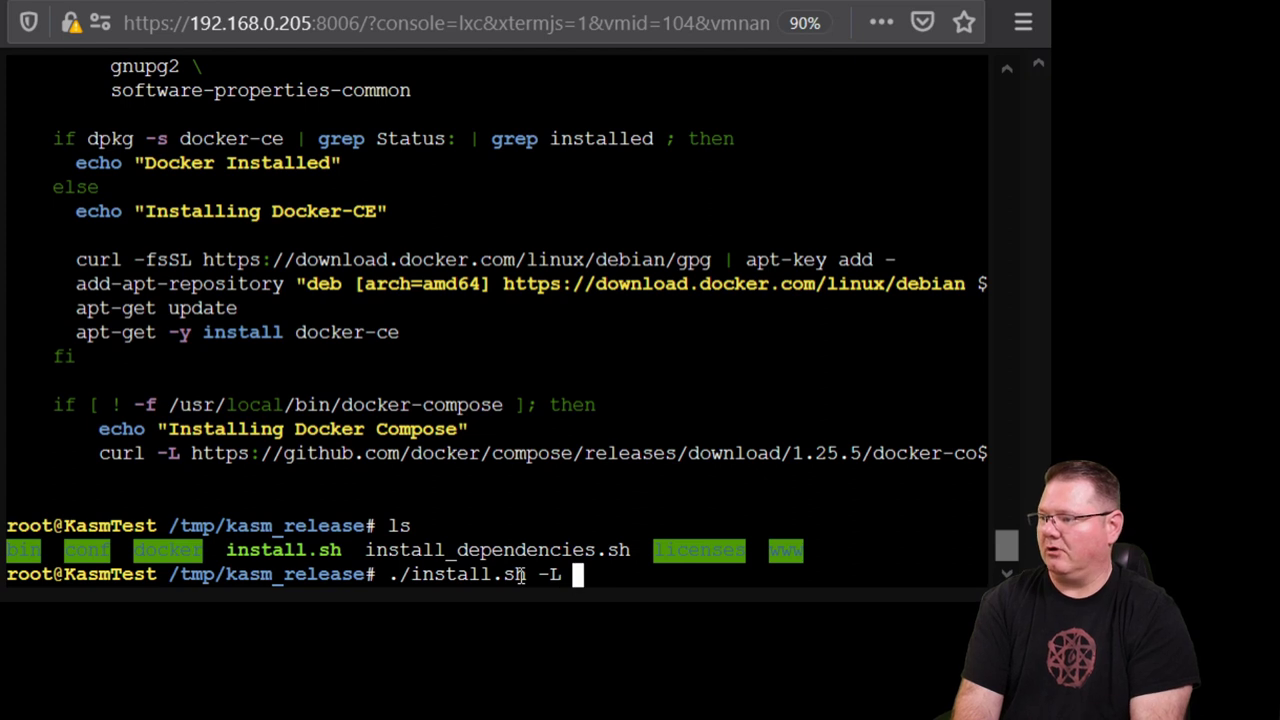
text( 8444)
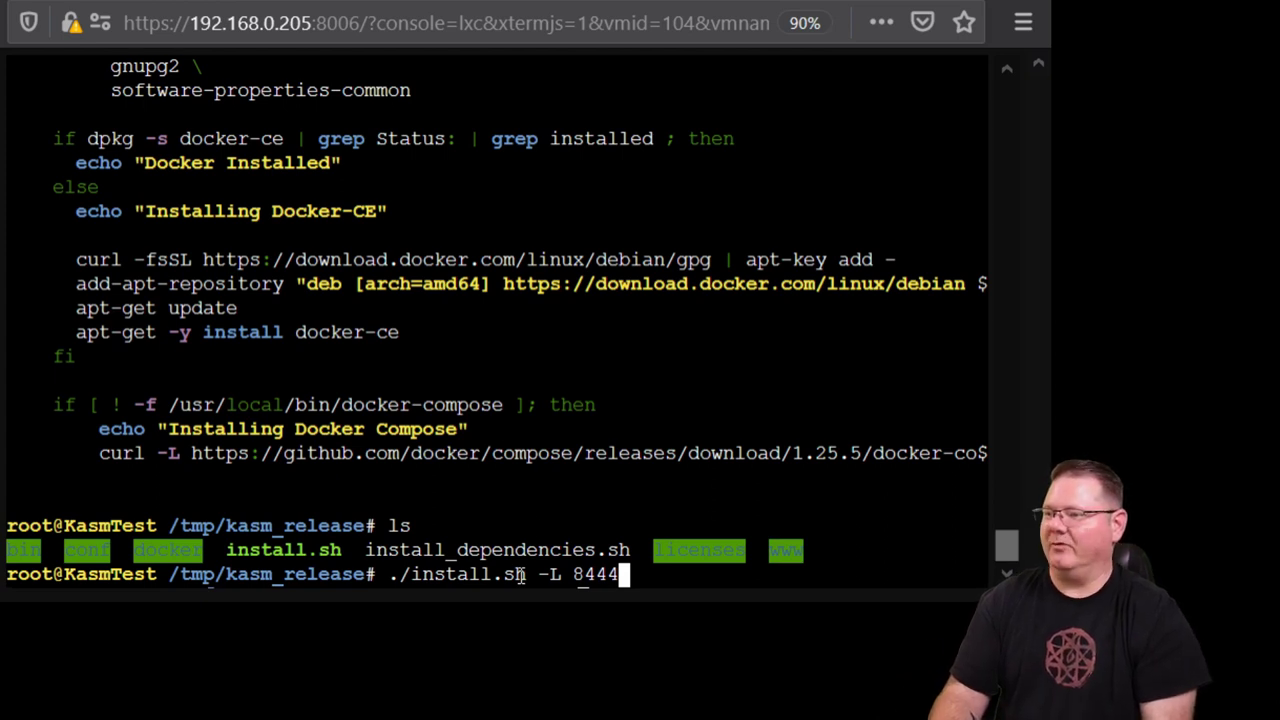
key(Return)
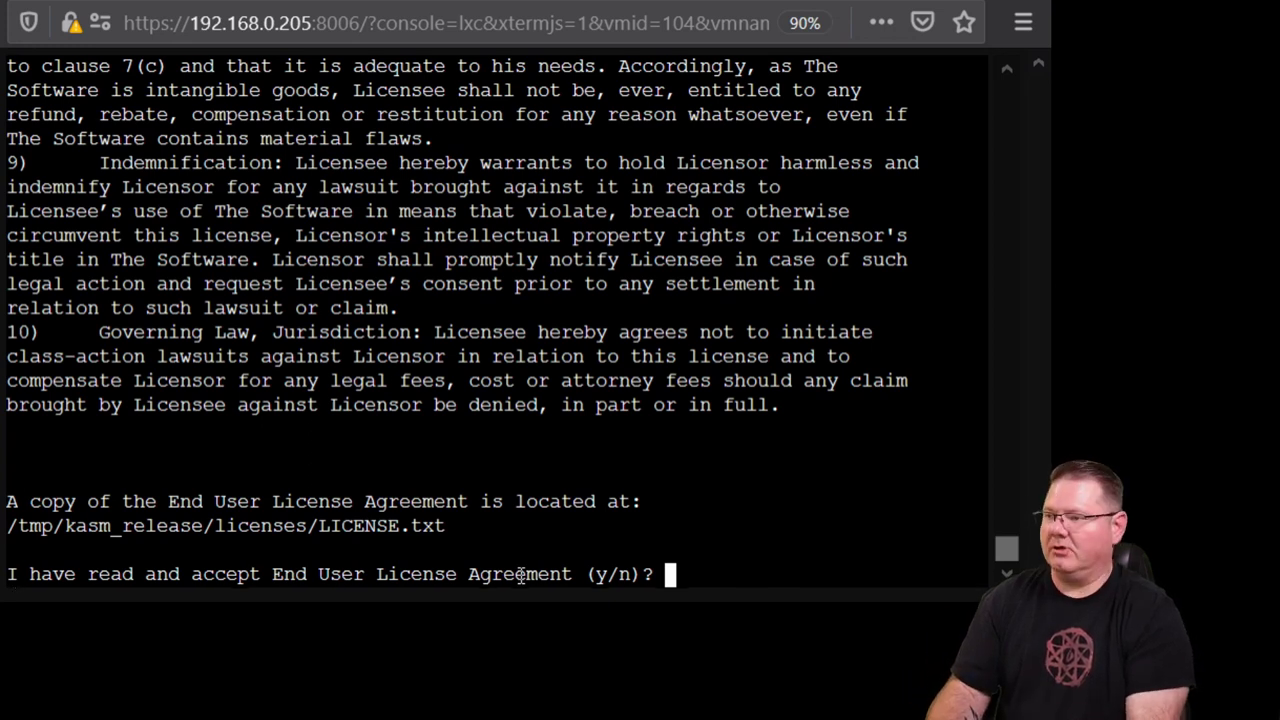
Answer y to the End User License Agreement so the Kasm install runs to completion
text(y)
key(Return)
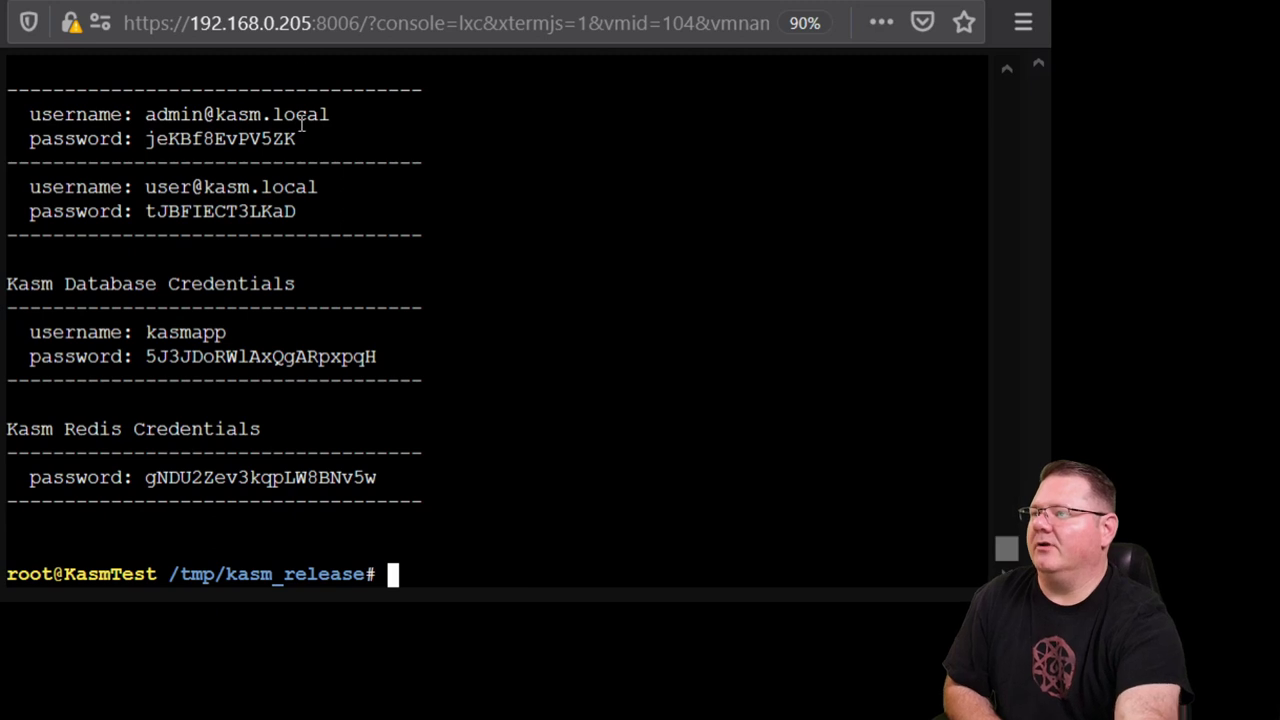
Select the generated admin password in the console output to copy it
drag(298, 139, 145, 139)
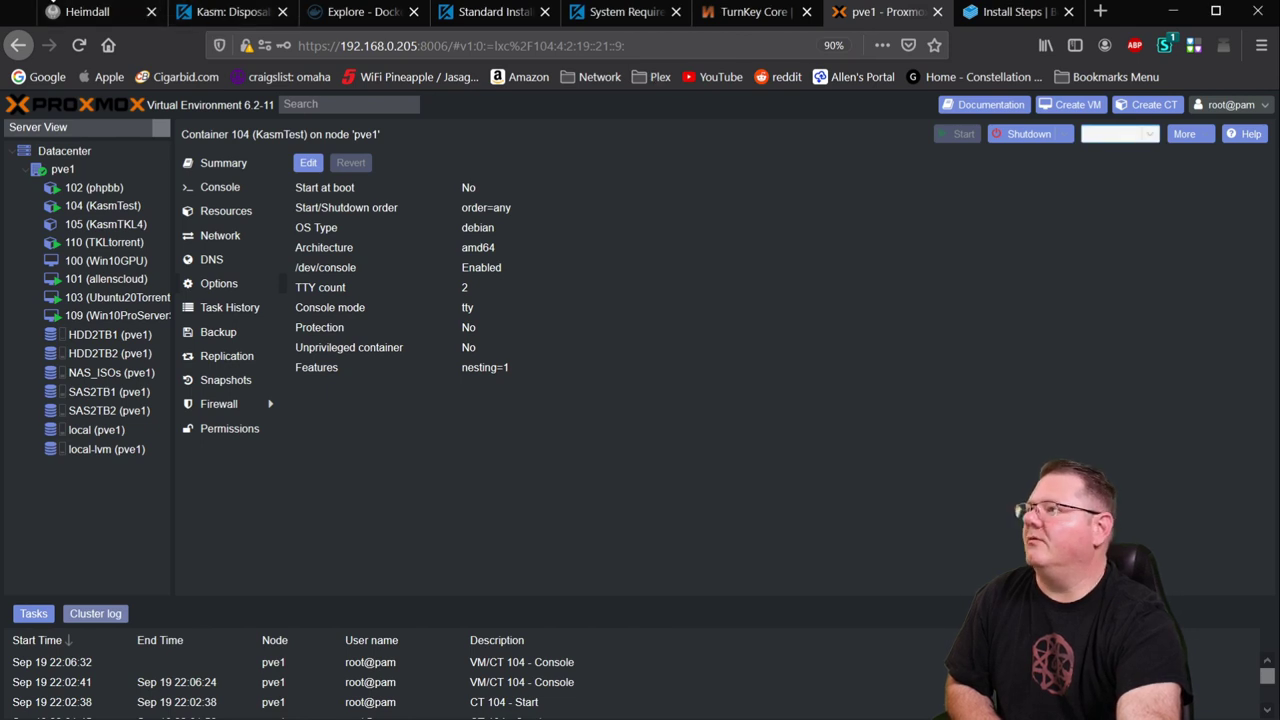
Open the Kasm link from the Heimdall dashboard and select its address for editing
click(80, 12)
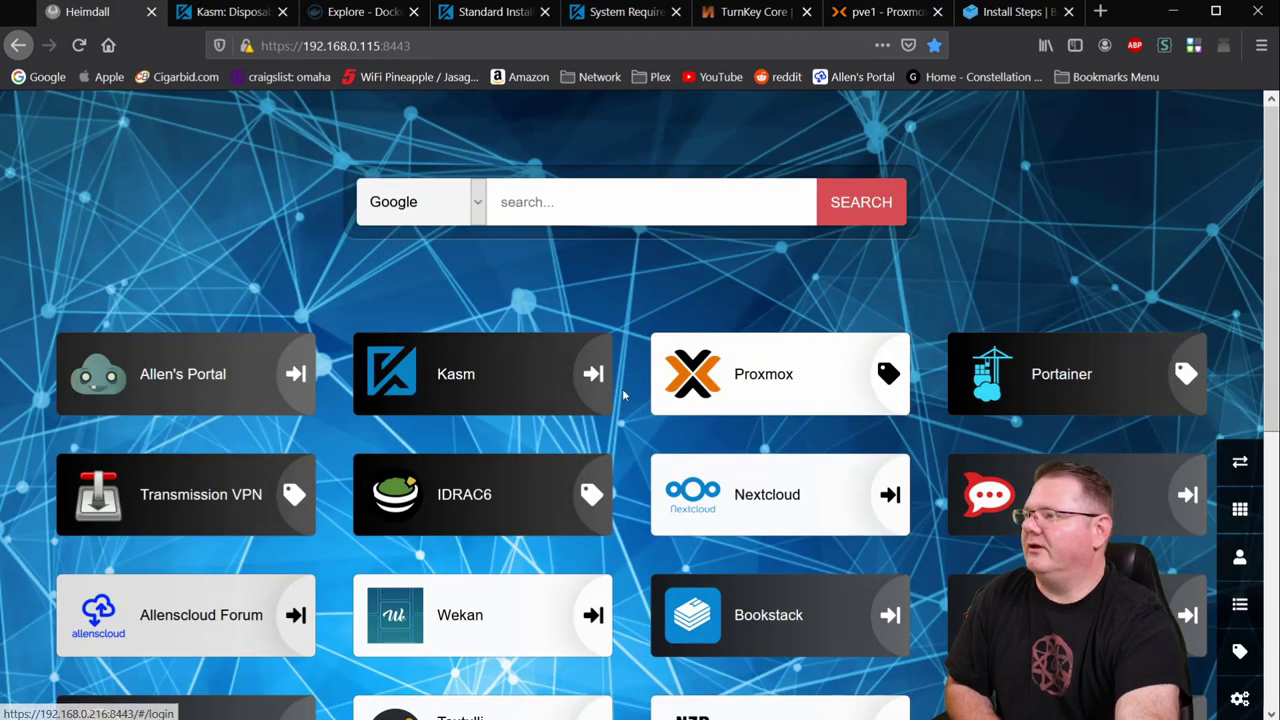
click(507, 391)
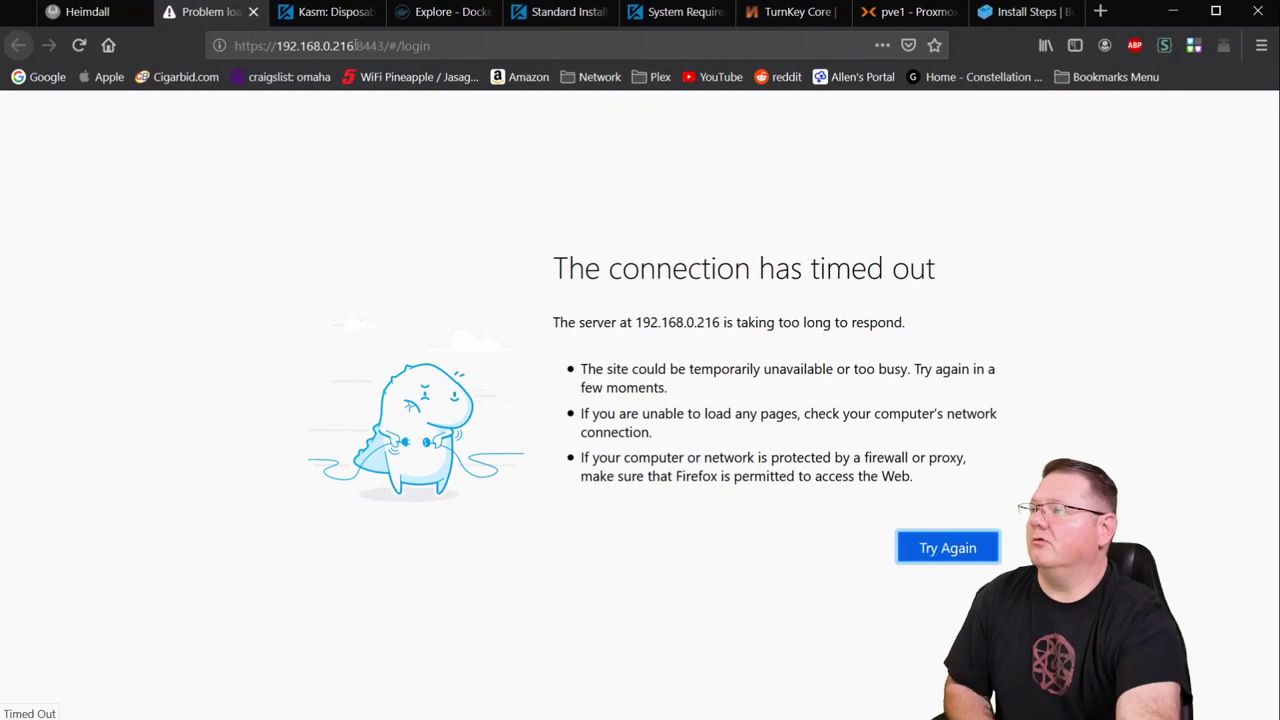
click(352, 45)
click(349, 45)
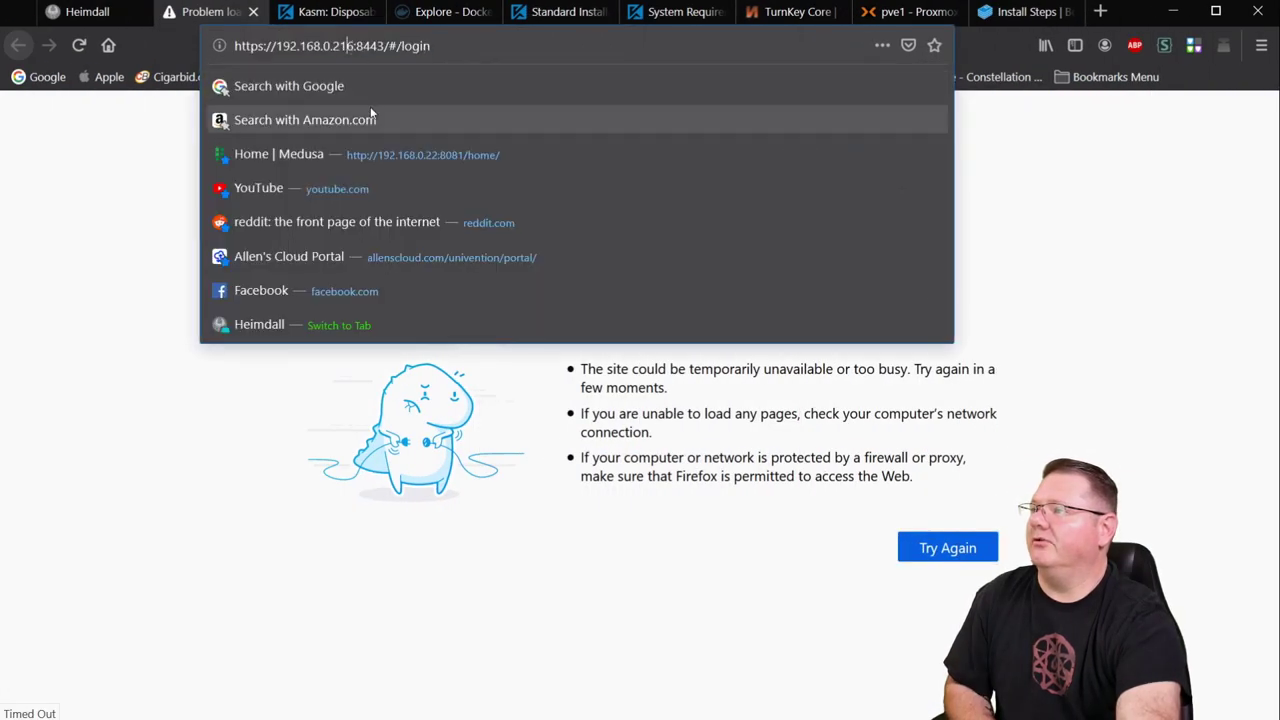
key(Delete)
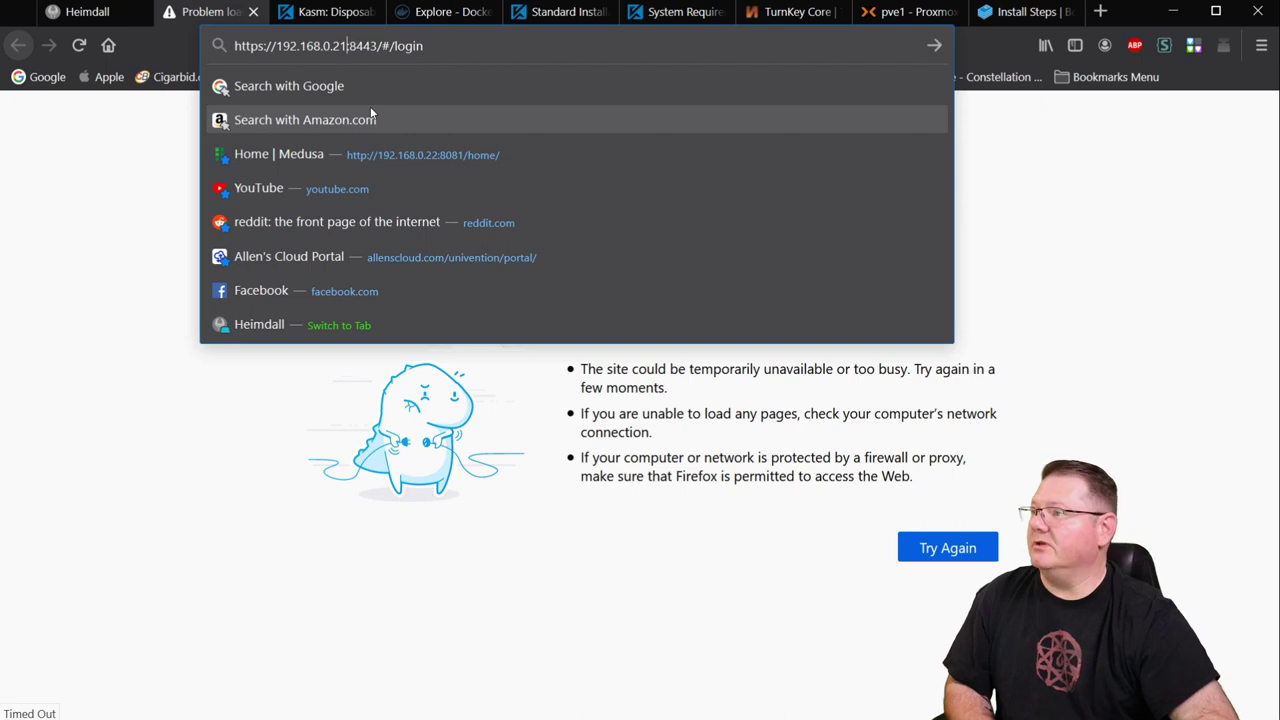
text(9:)
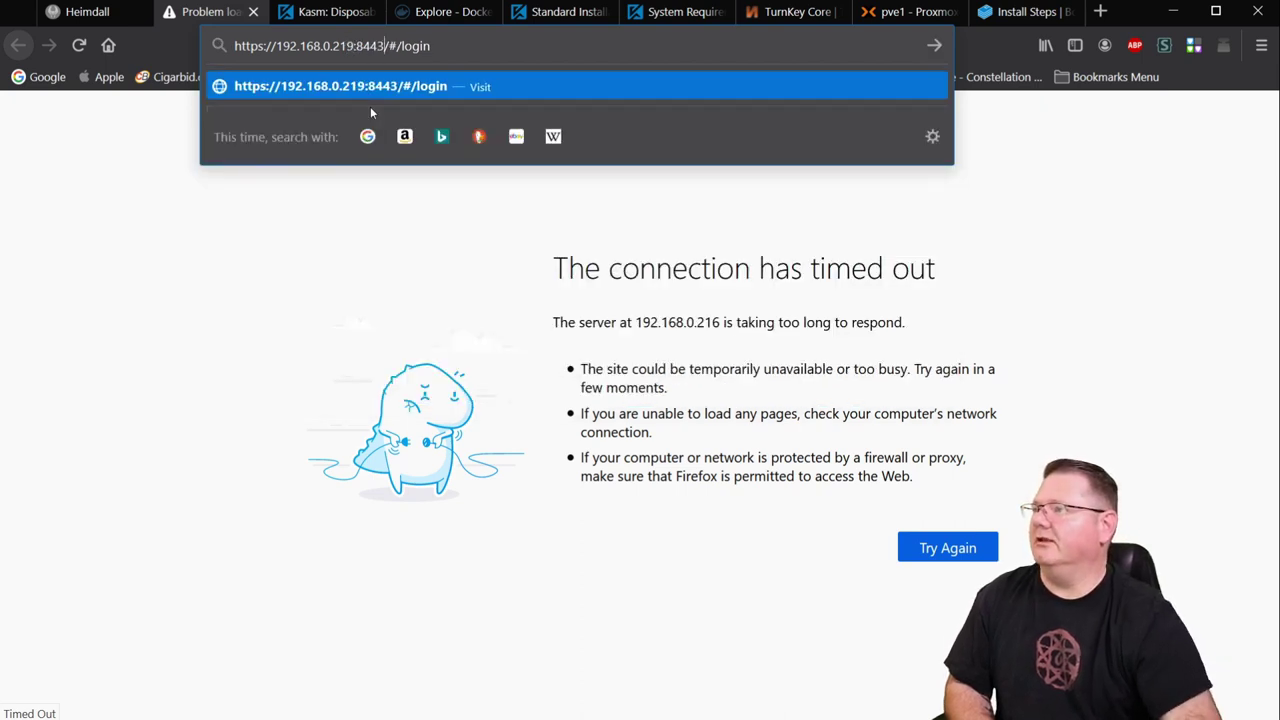
key(BackSpace)
text(4)
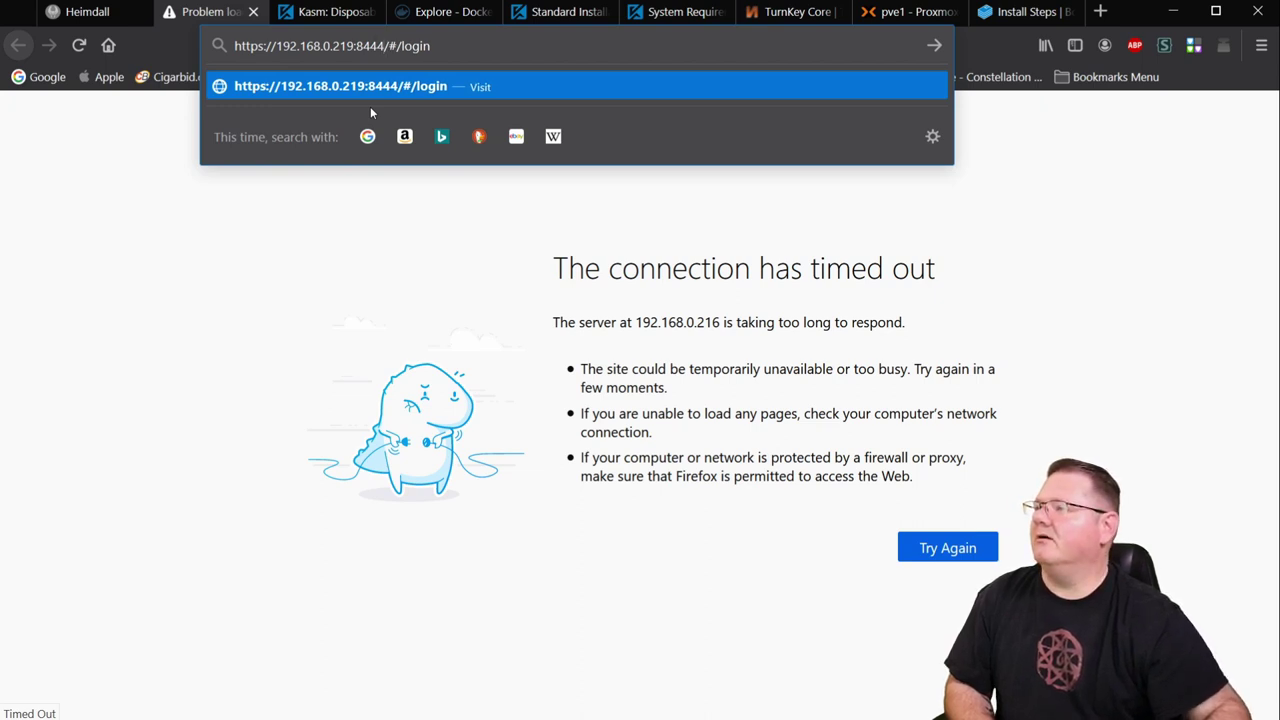
key(Delete)
key(Delete)
key(Delete)
key(Delete)
key(Delete)
key(Delete)
key(Delete)
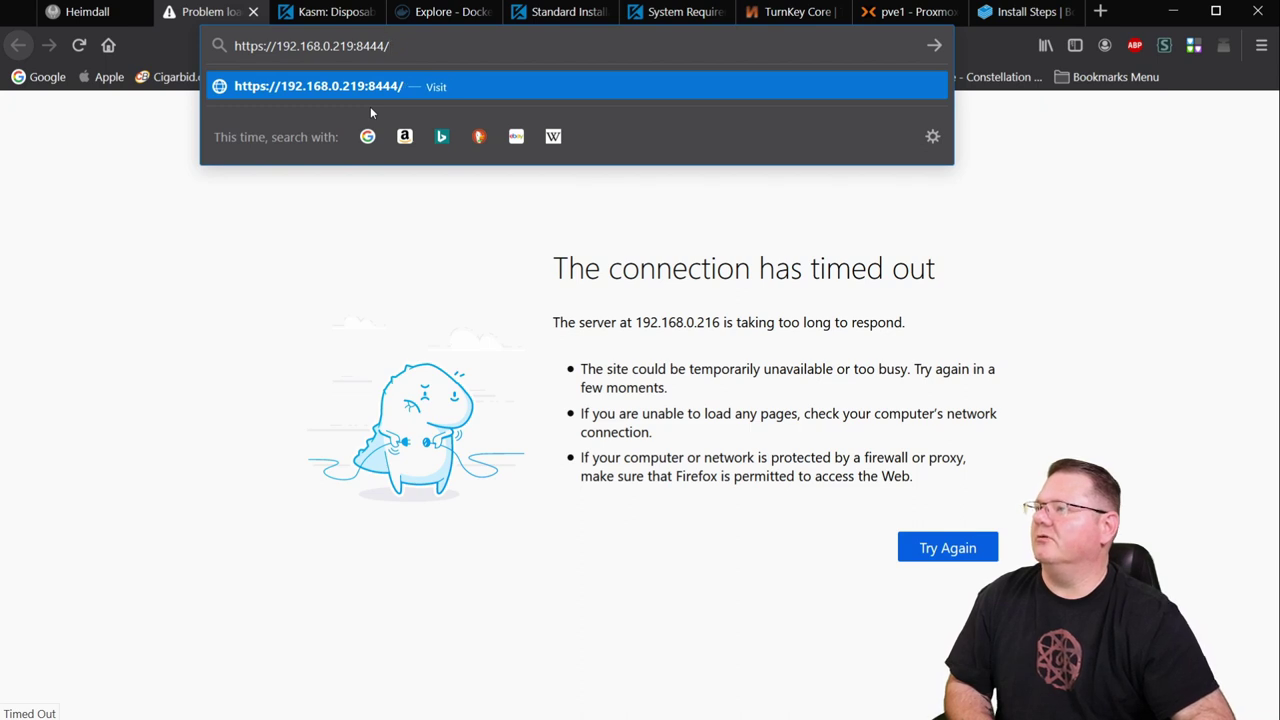
key(BackSpace)
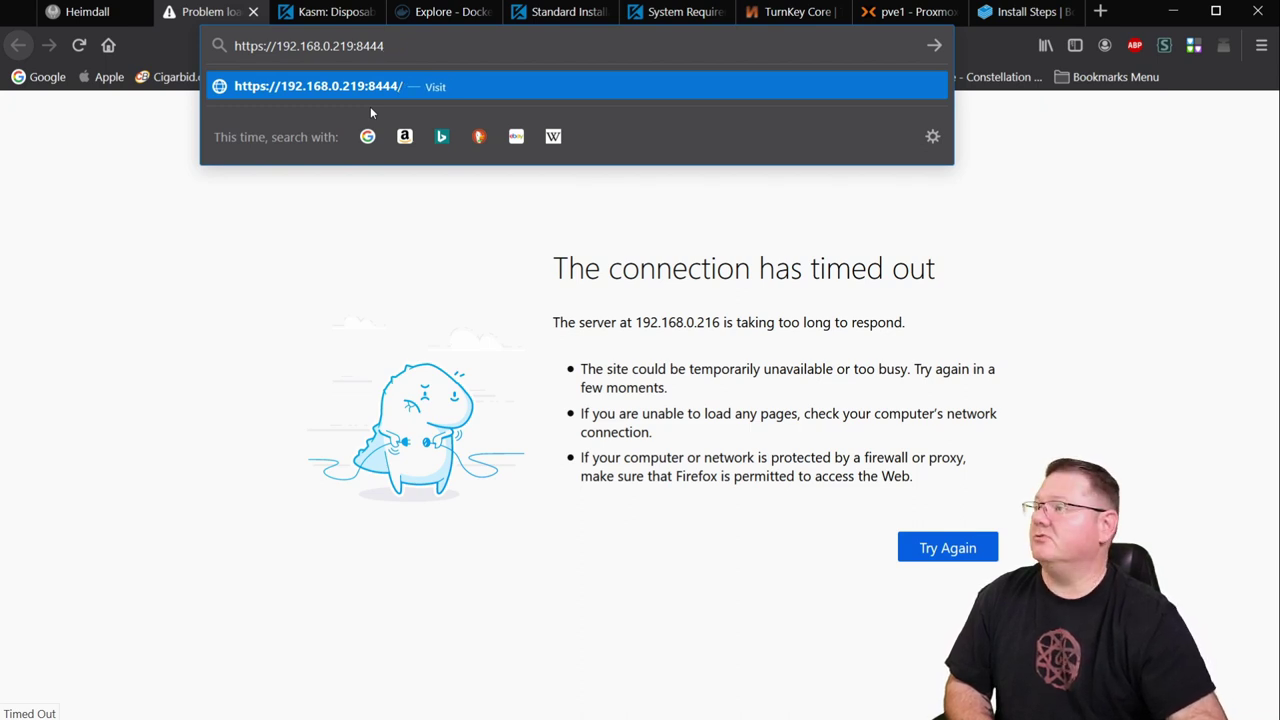
key(Return)
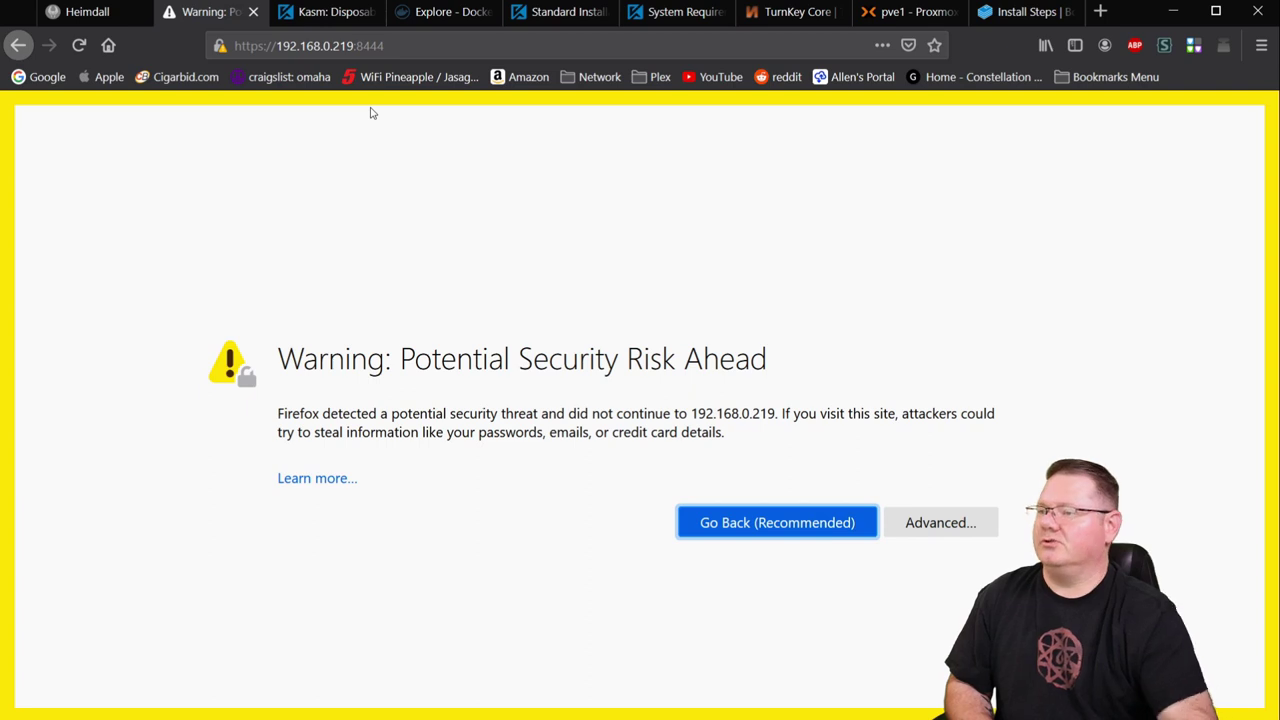
click(925, 527)
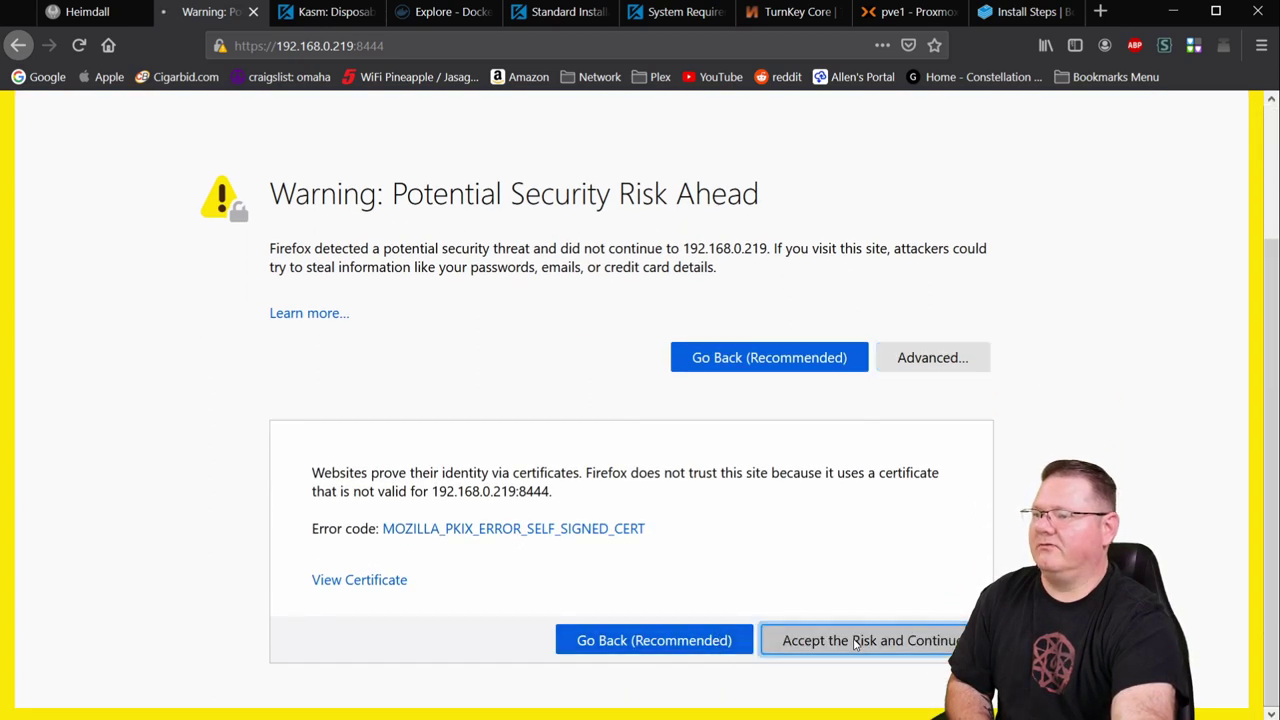
click(855, 642)
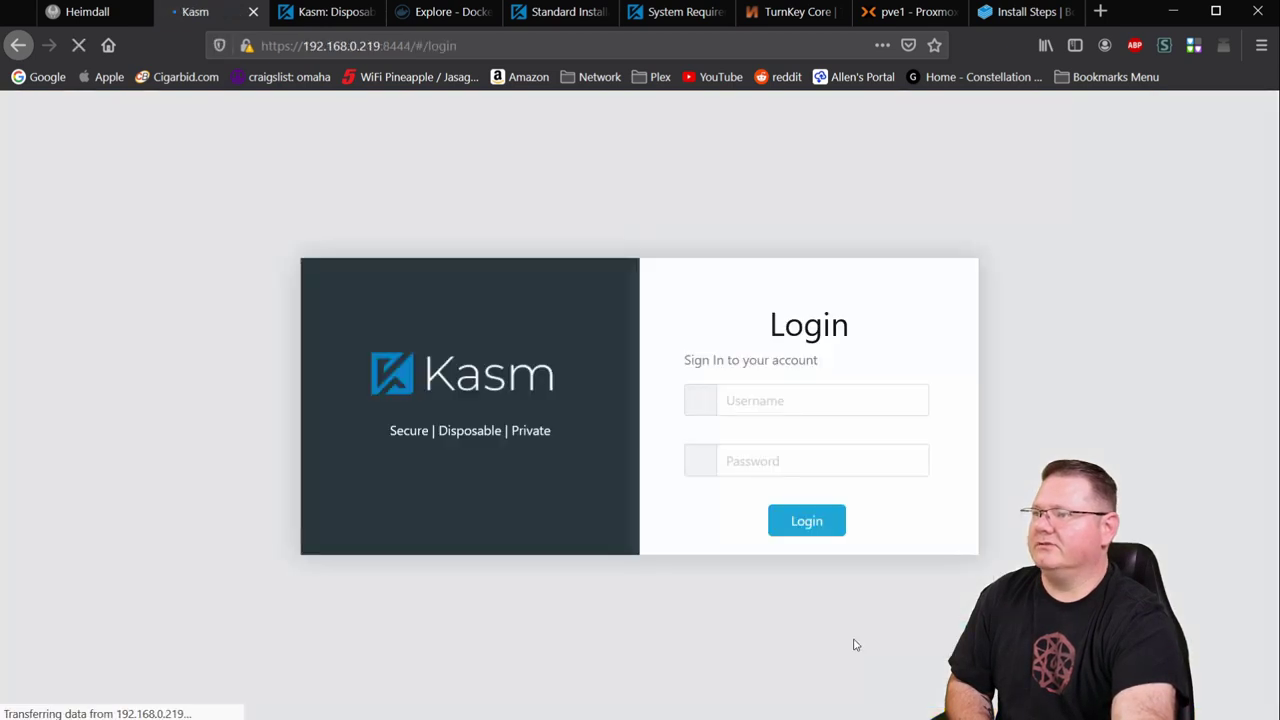
Log in to Kasm with the admin username and the pasted admin password
click(799, 400)
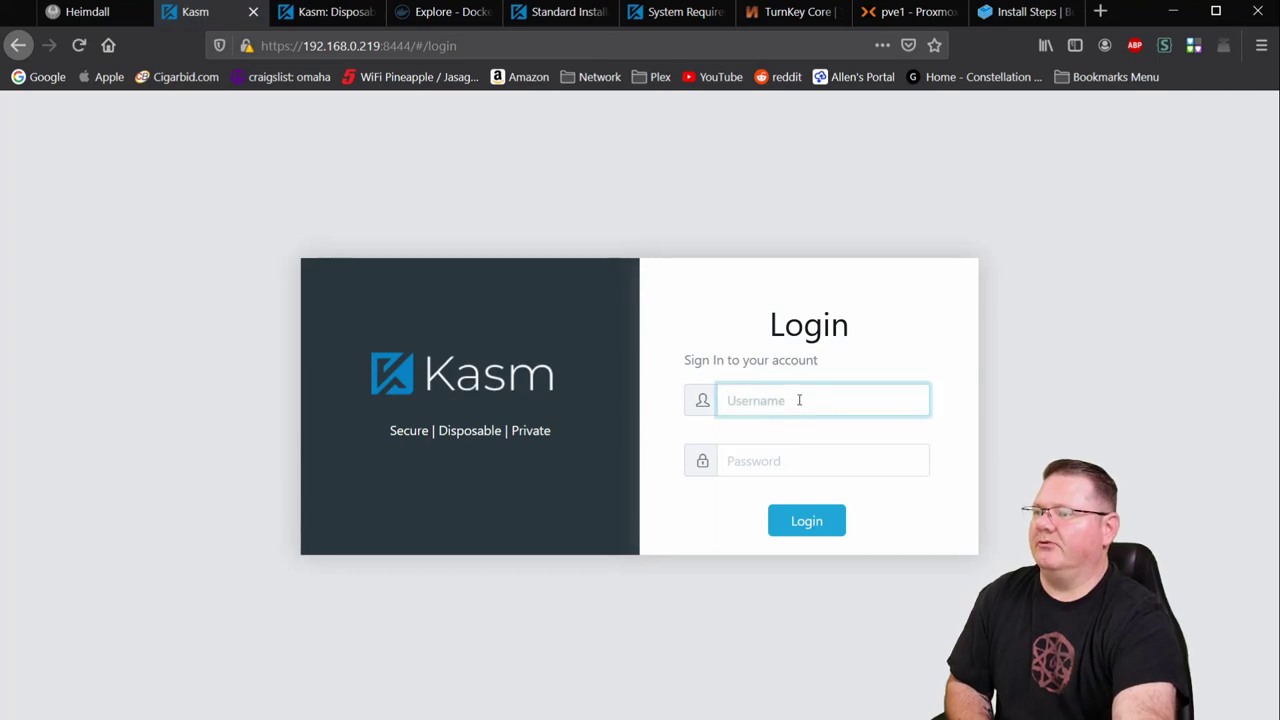
text(admin@)
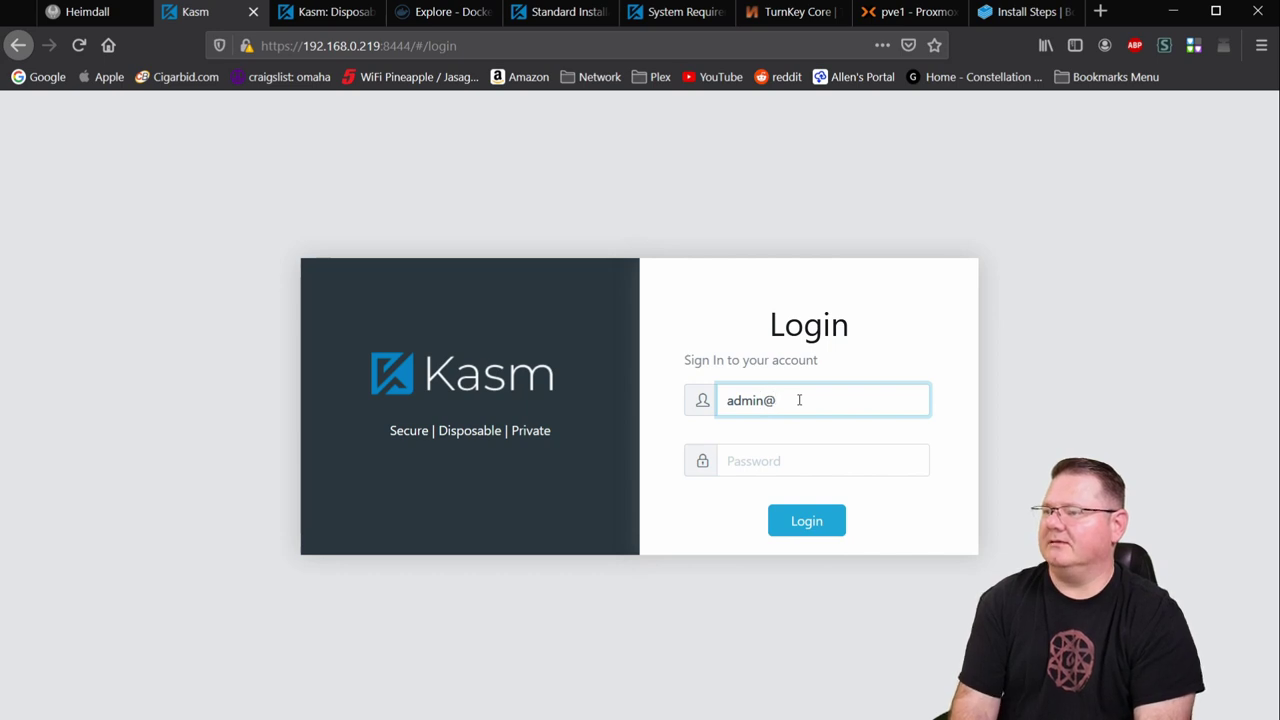
text(kas)
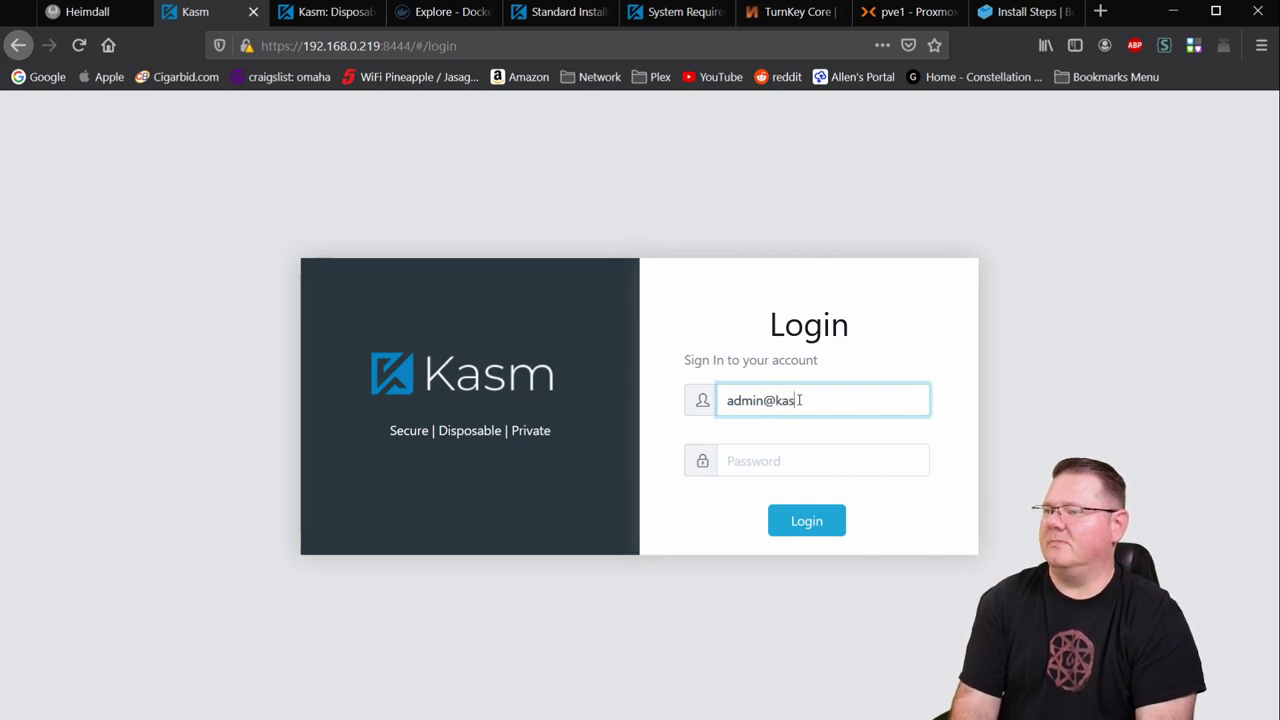
text(m.local)
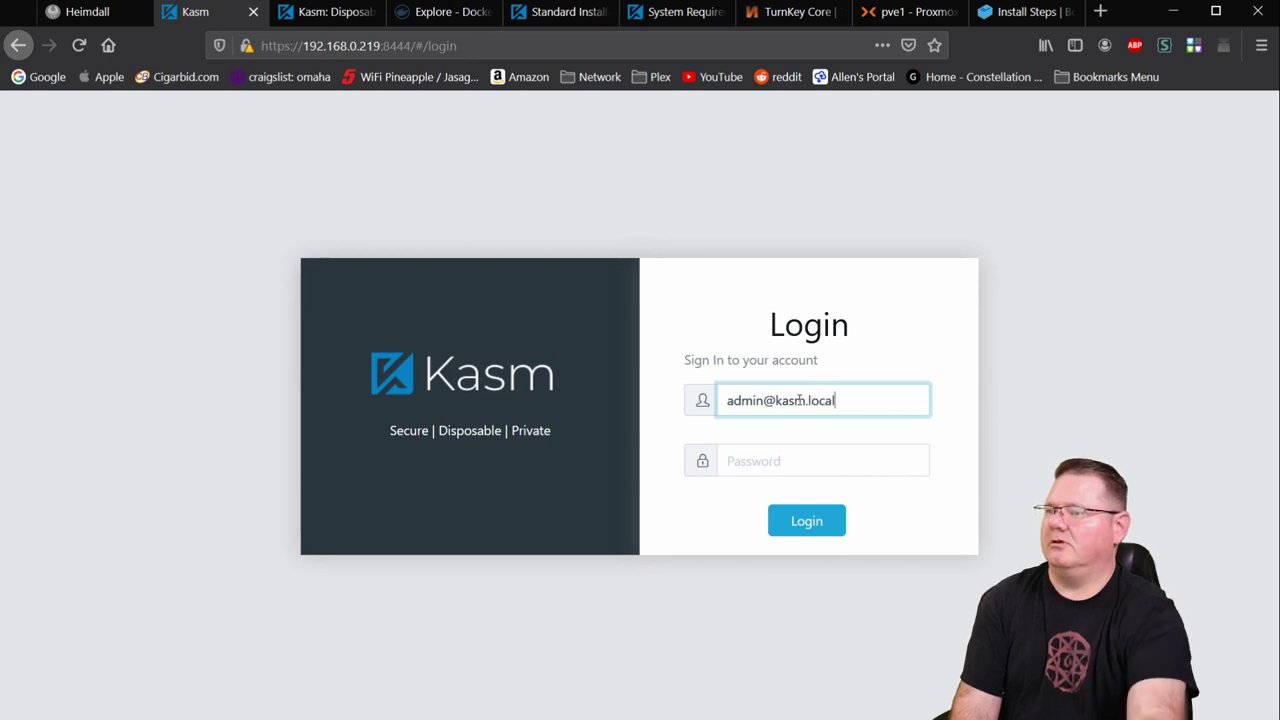
click(800, 460)
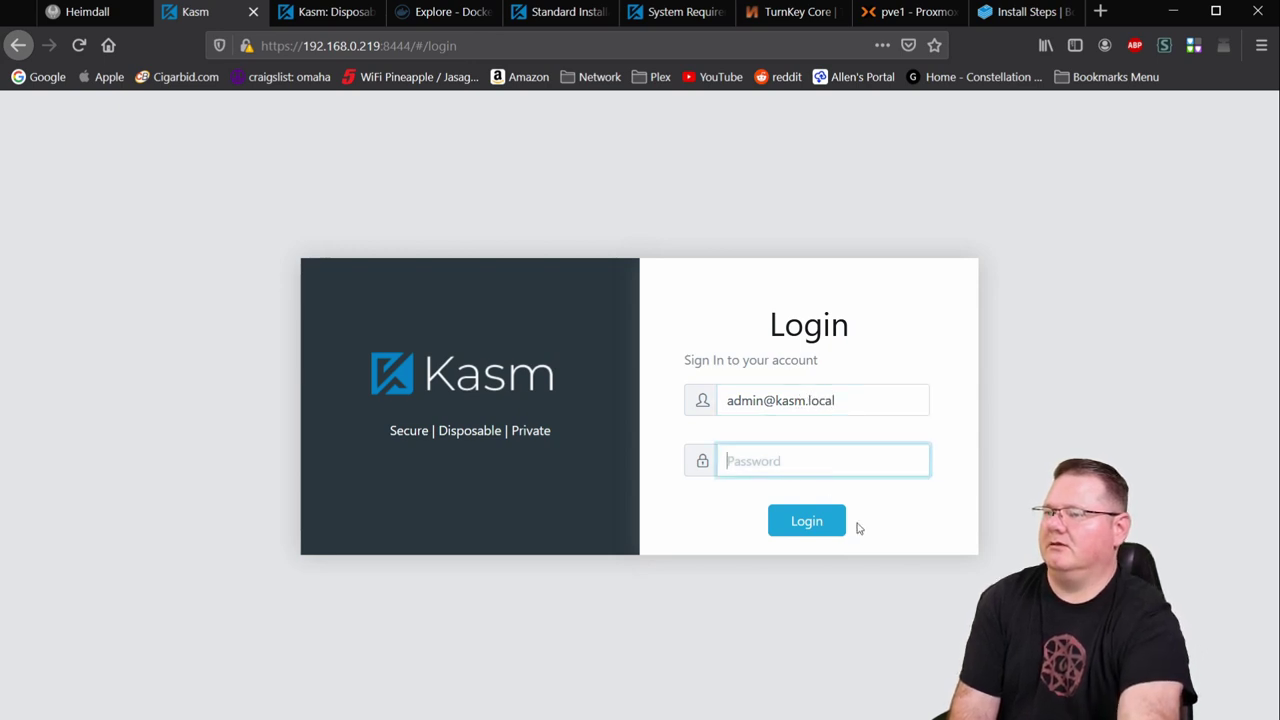
key(ctrl+v)
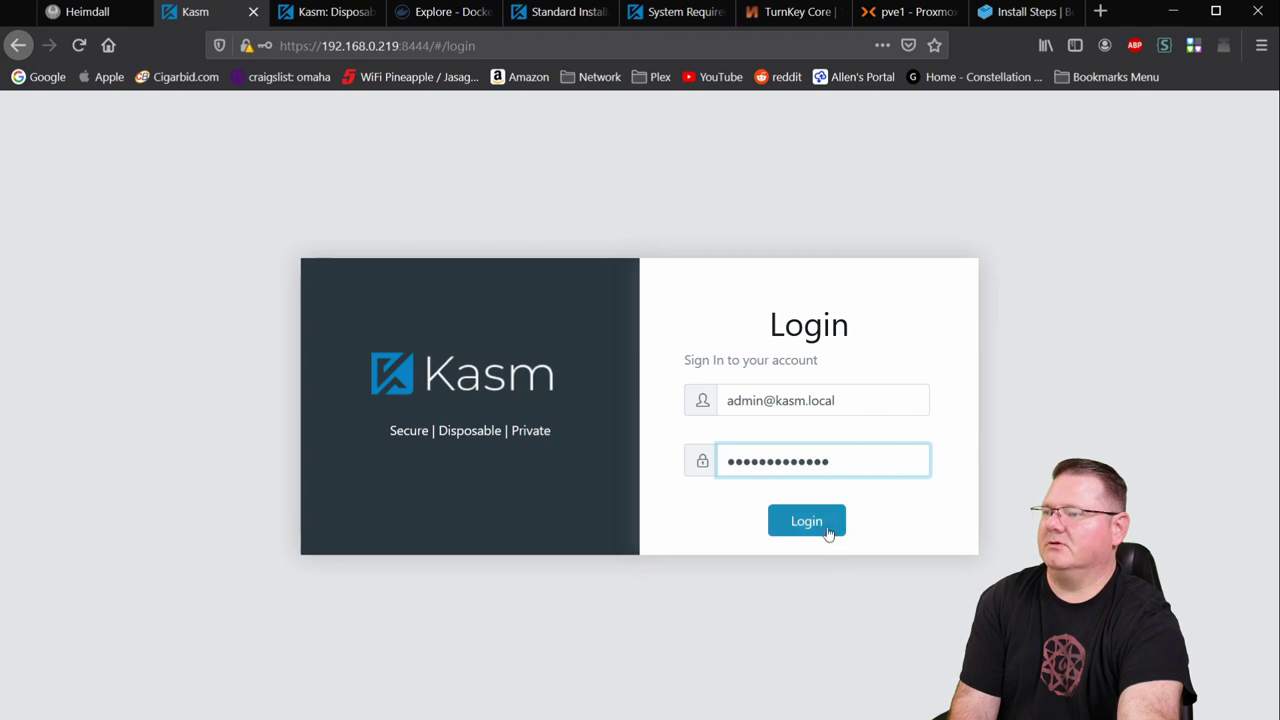
click(830, 524)
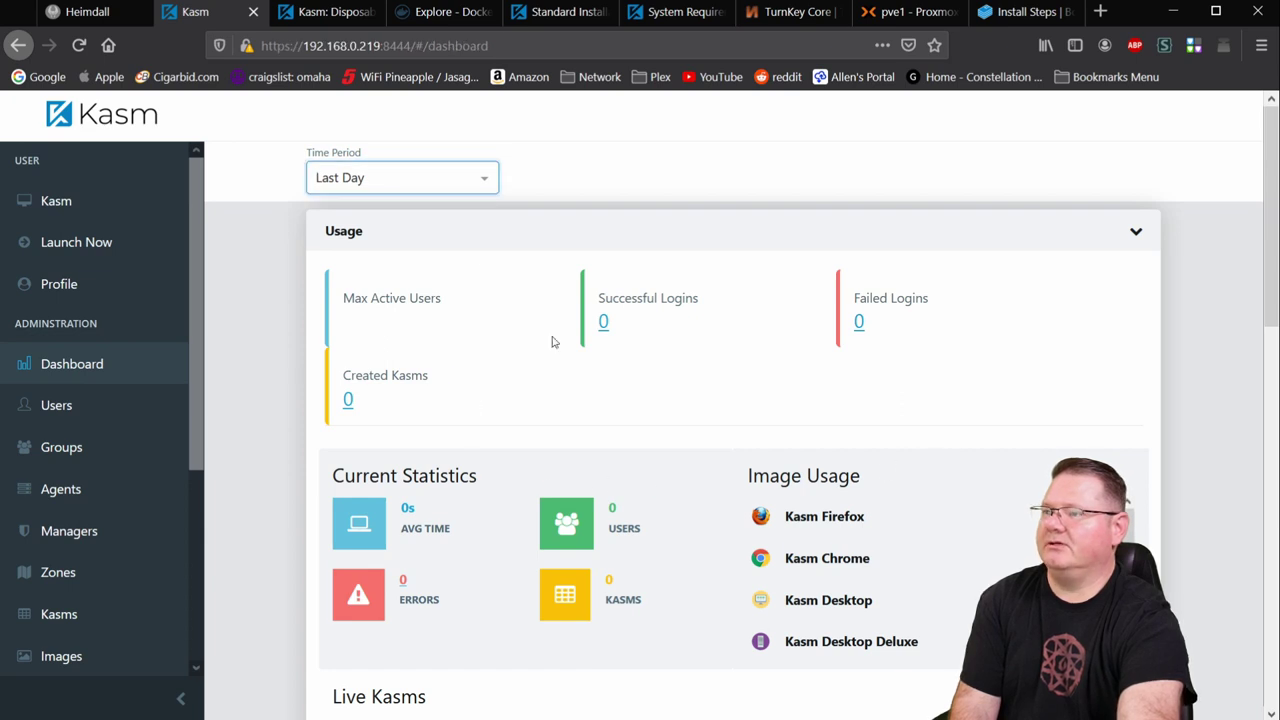
On the user dashboard, create a Kasm Chrome session from Available Kasm Images
scroll(262, 310, down, 5)
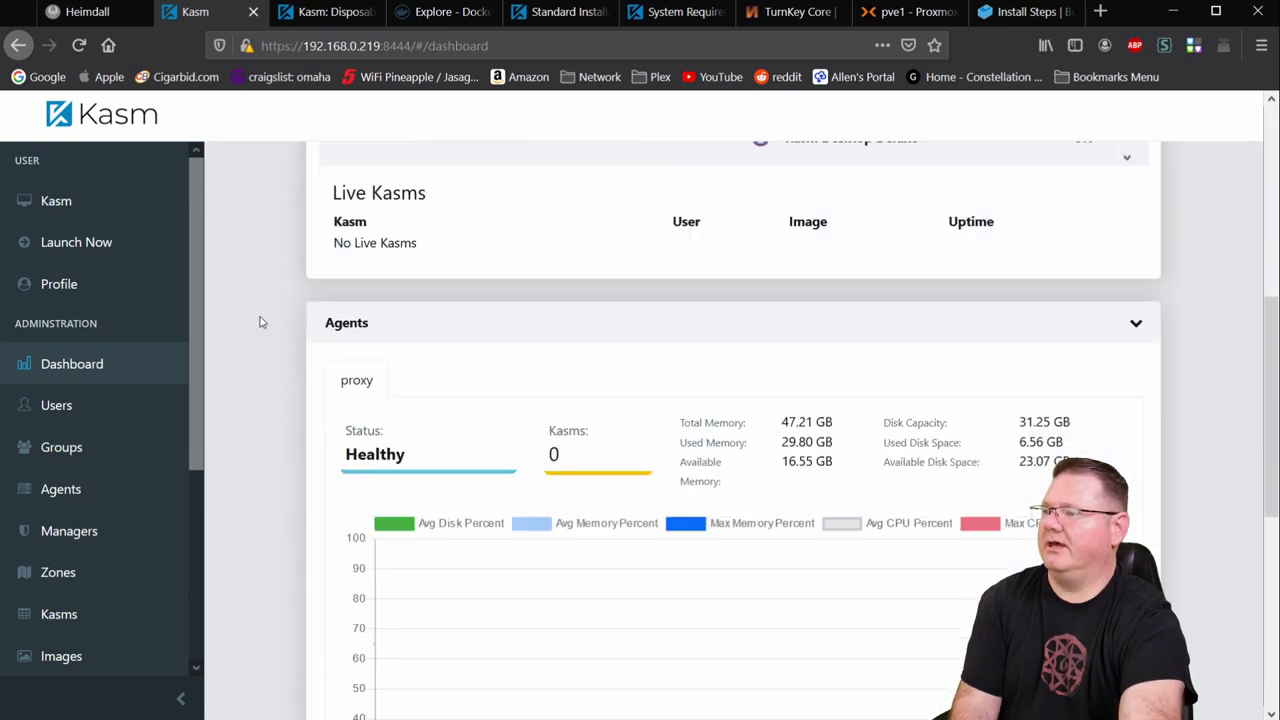
scroll(259, 322, down, 4)
scroll(259, 321, up, 5)
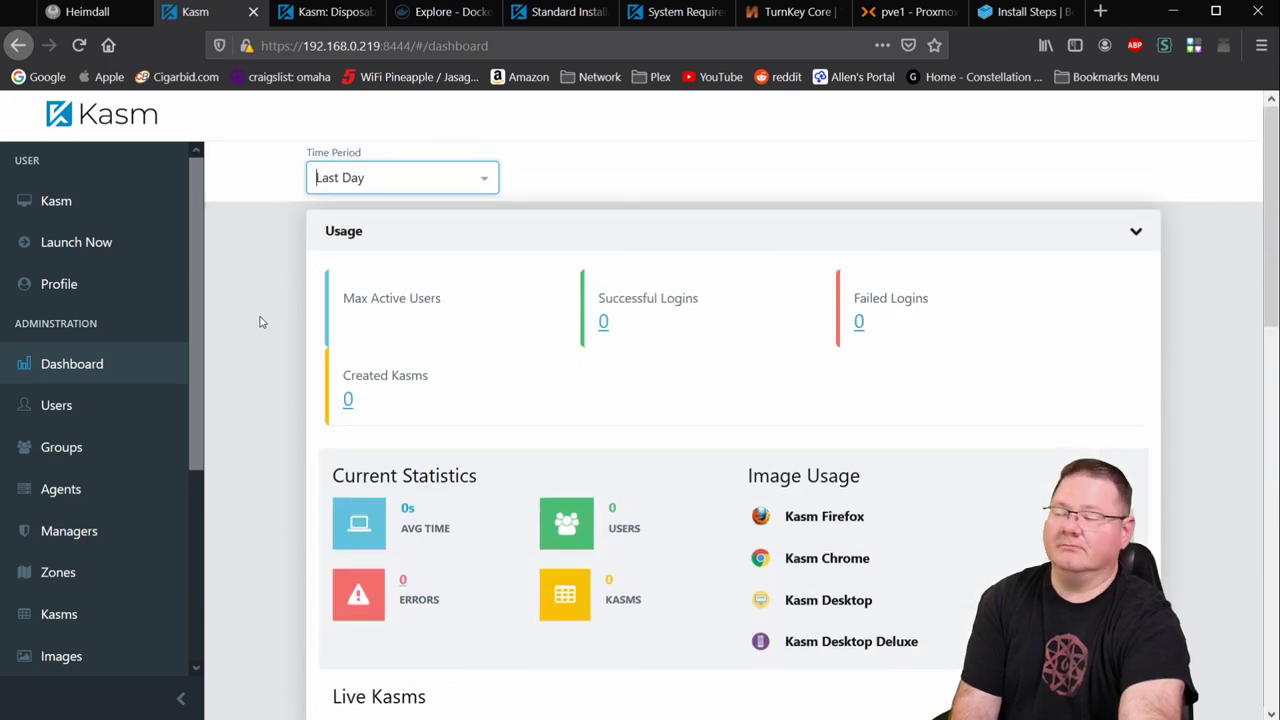
click(106, 210)
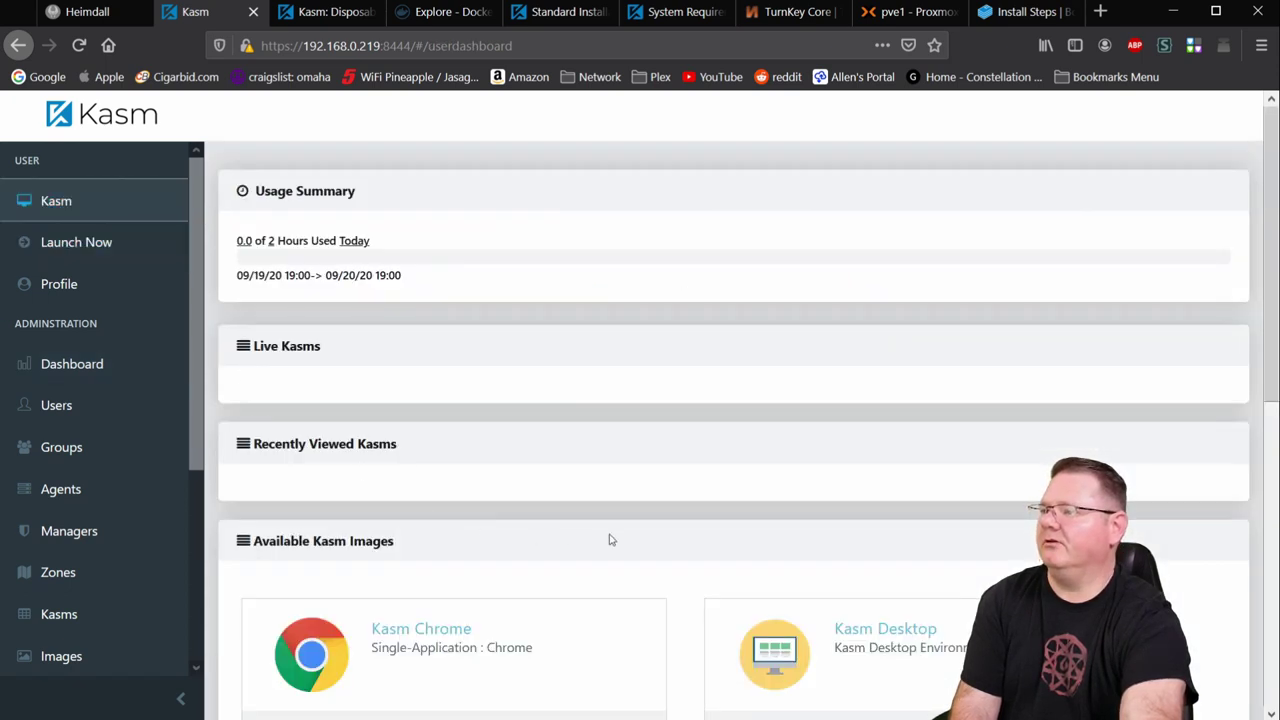
scroll(612, 540, down, 2)
scroll(640, 482, down, 4)
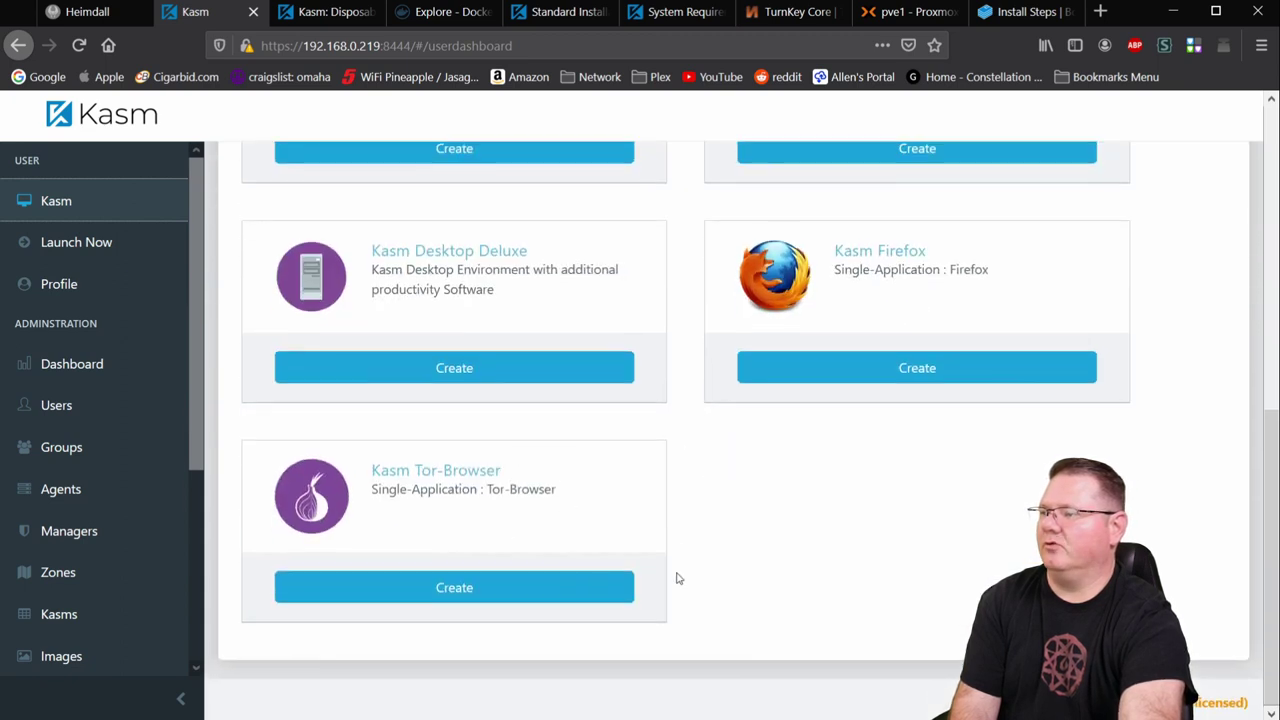
scroll(677, 577, up, 5)
scroll(694, 591, down, 2)
scroll(690, 591, down, 1)
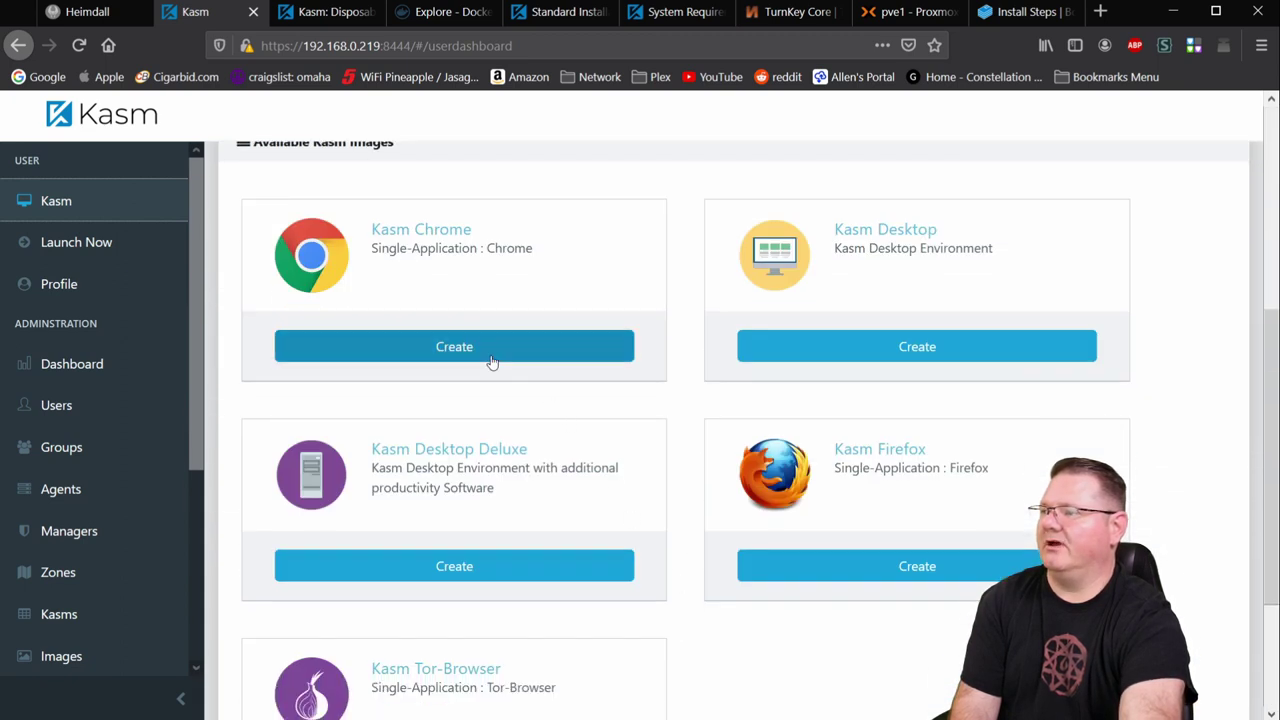
click(492, 360)
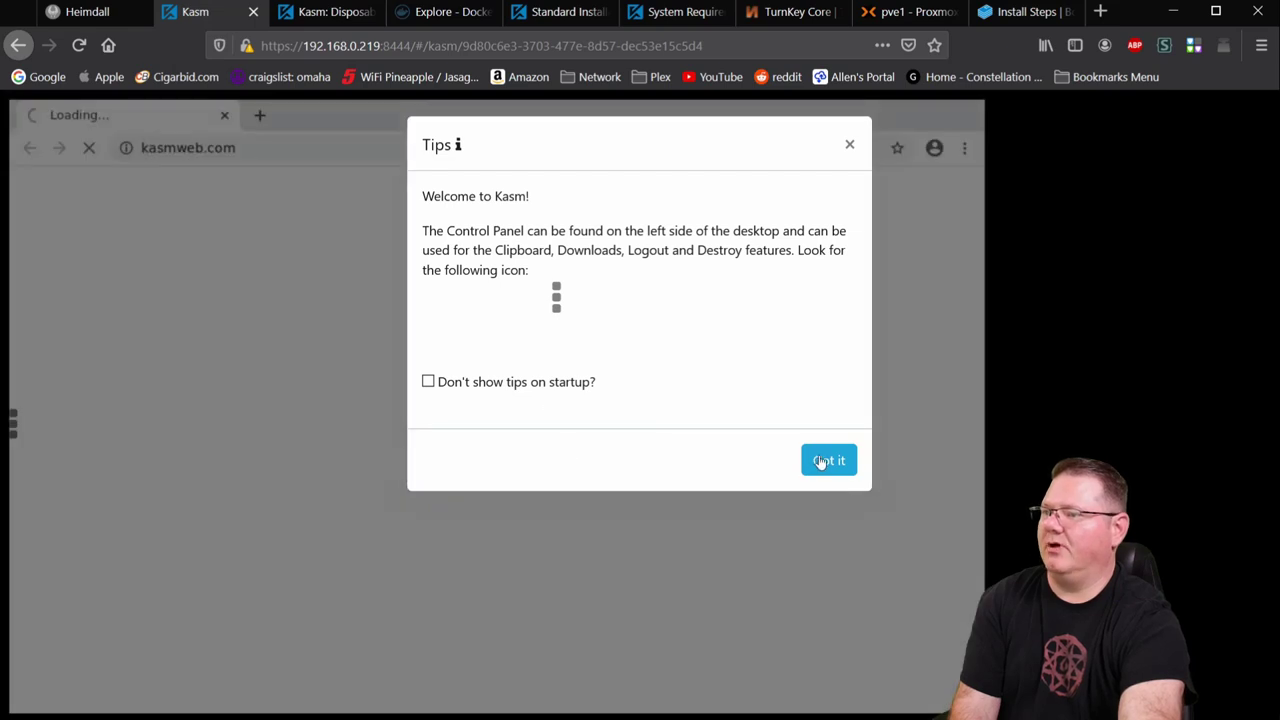
Dismiss the Tips dialog and load google.com in a new remote Chrome tab
click(822, 459)
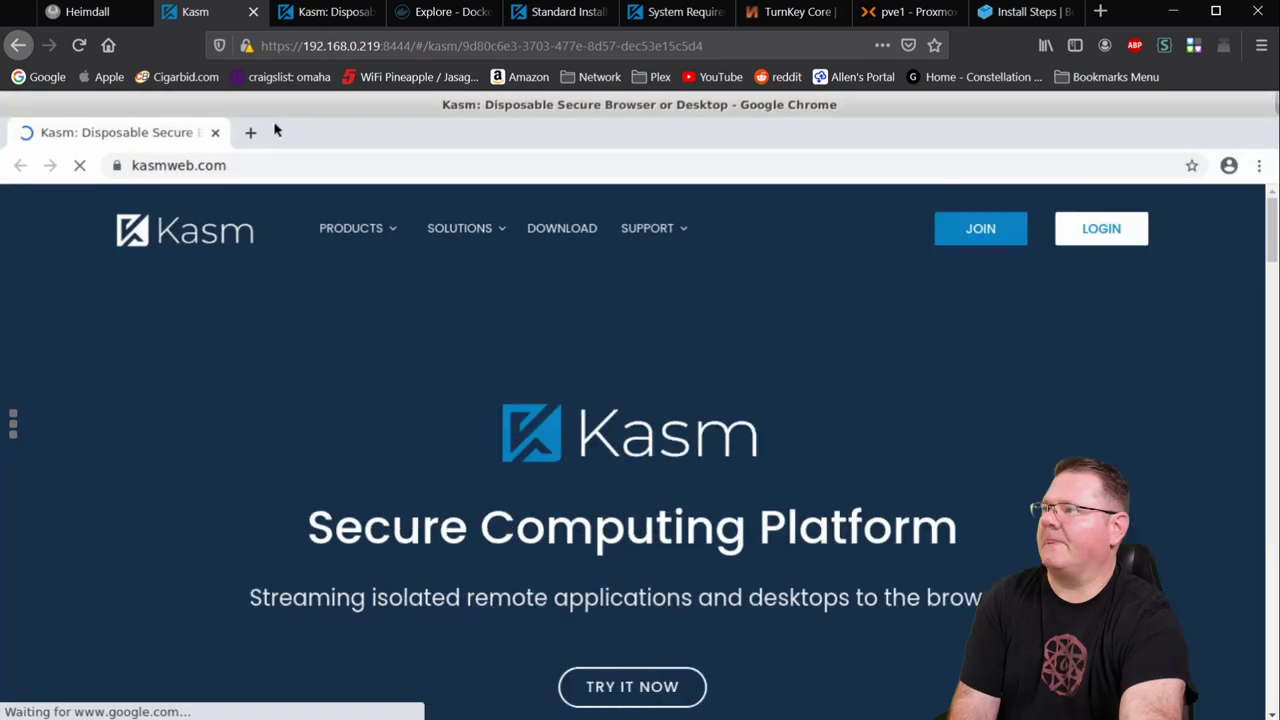
click(251, 134)
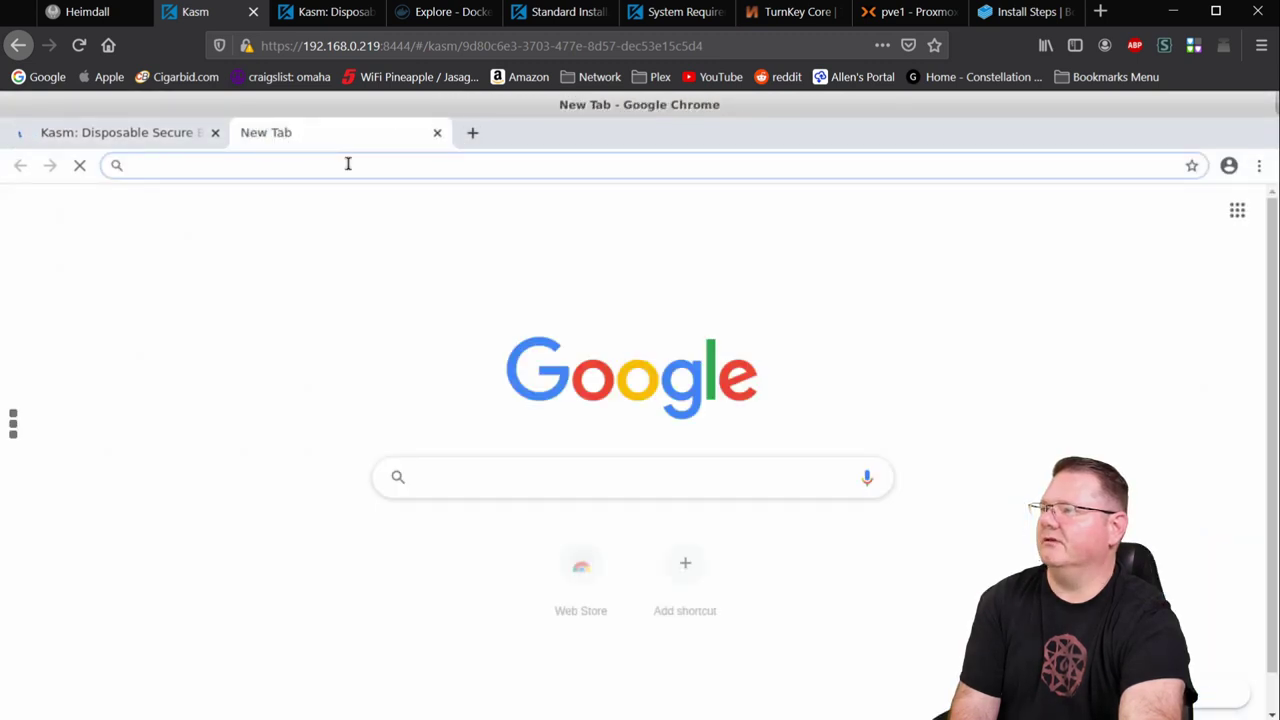
text(google.com)
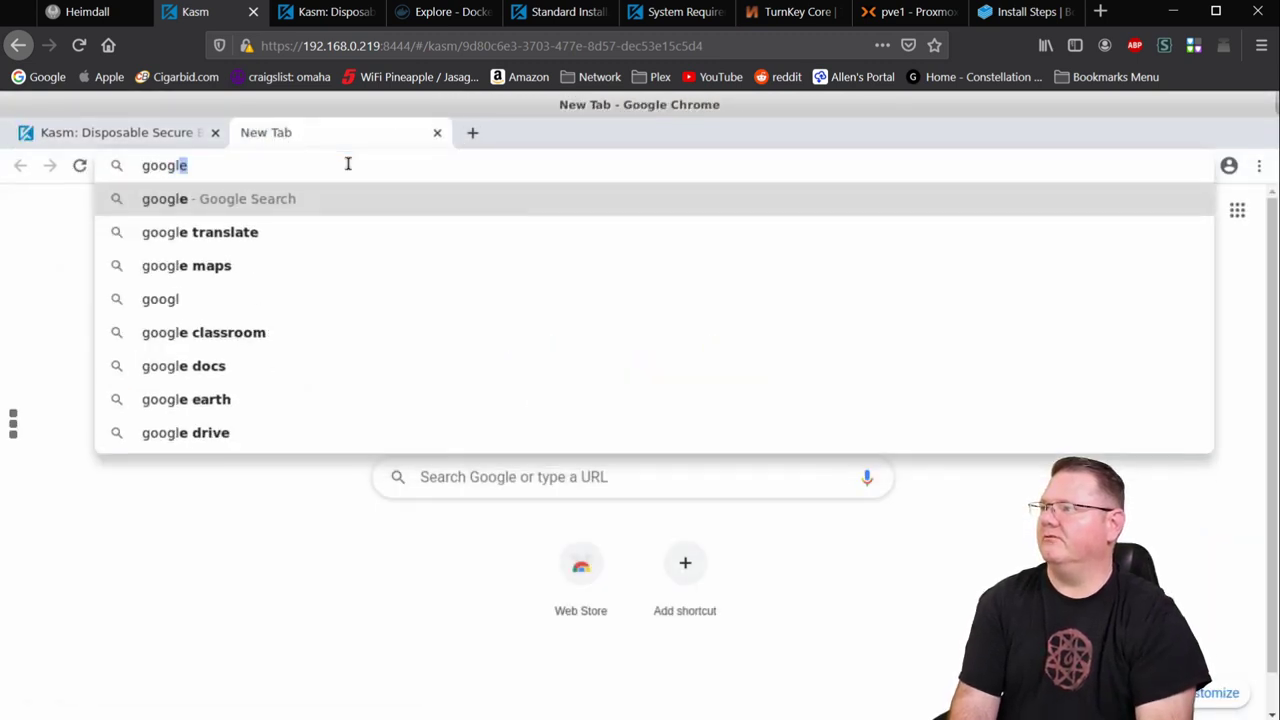
key(Return)
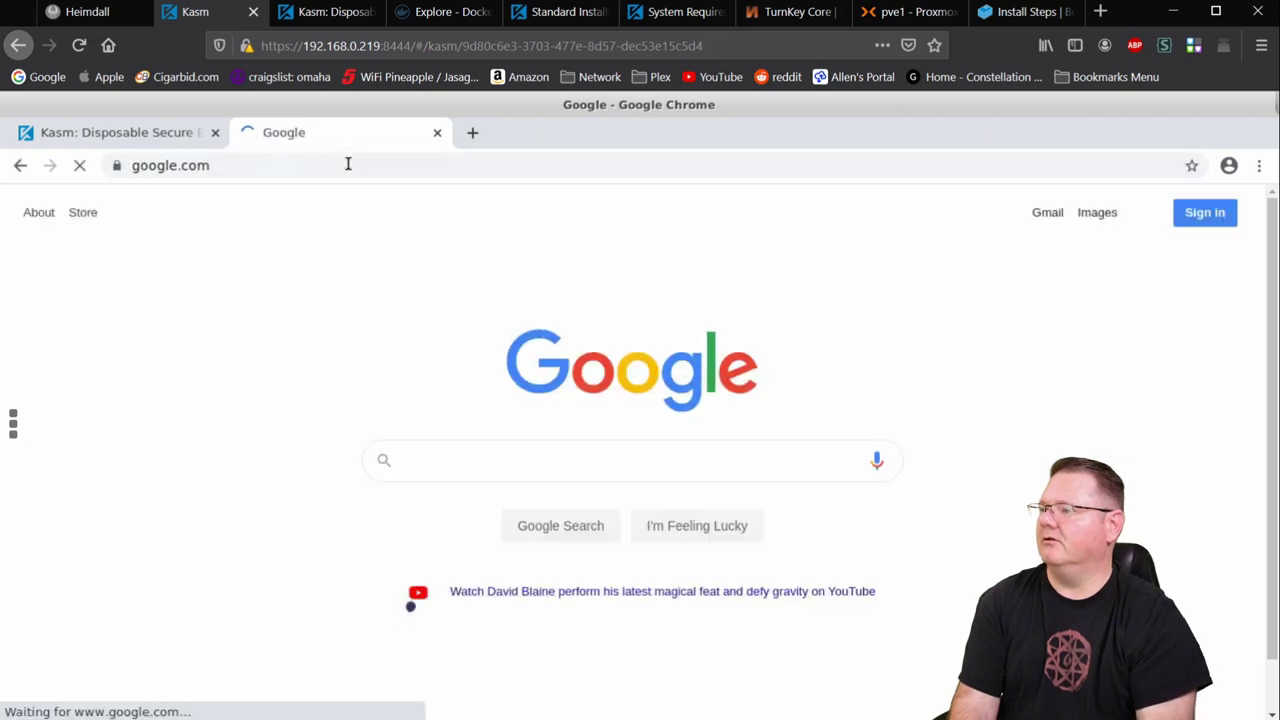